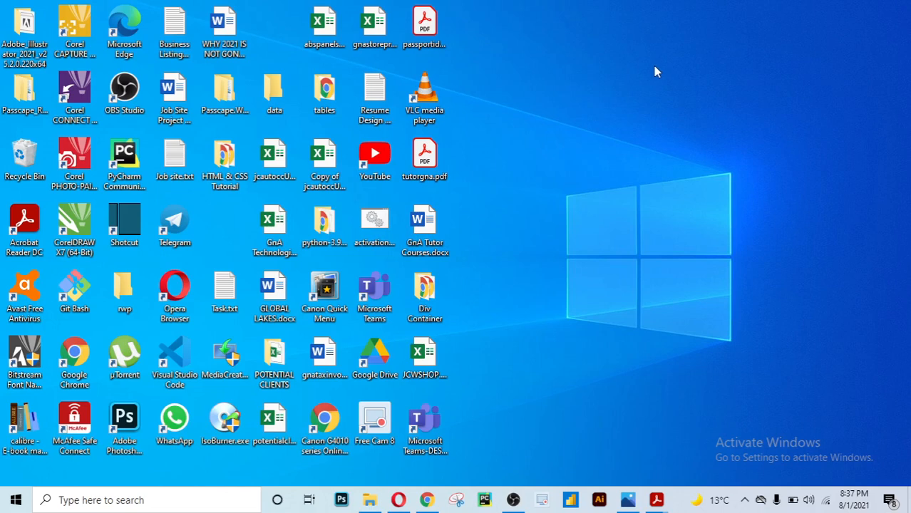
# Launch Word from the Windows 10 search box and create a blank document
pyautogui.click(222, 491)
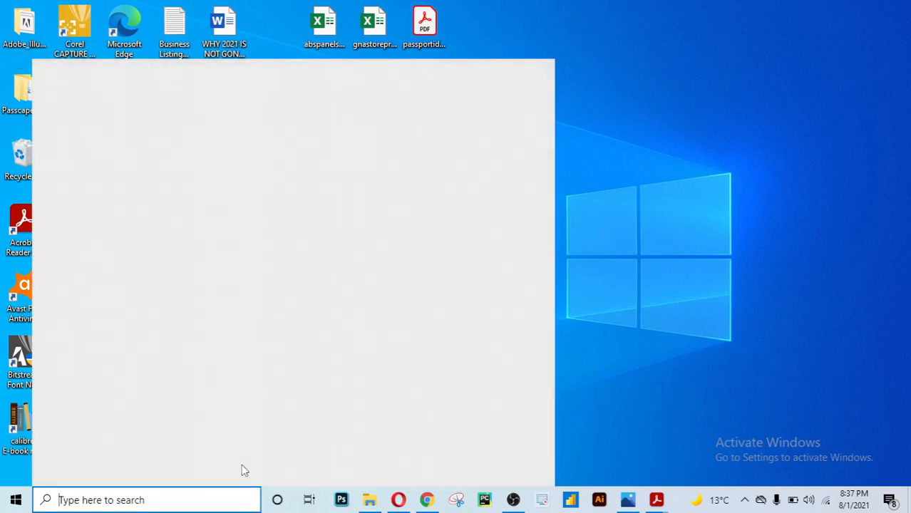
pyautogui.write('wor')
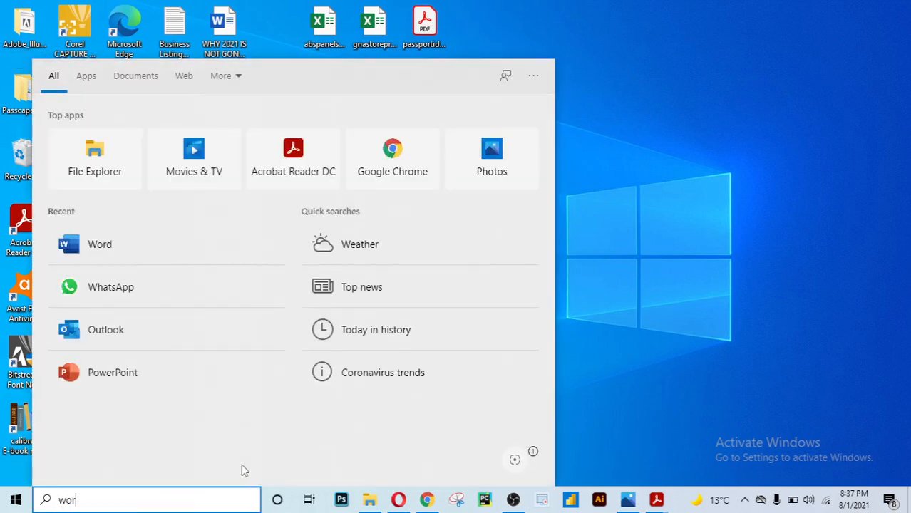
pyautogui.write('d')
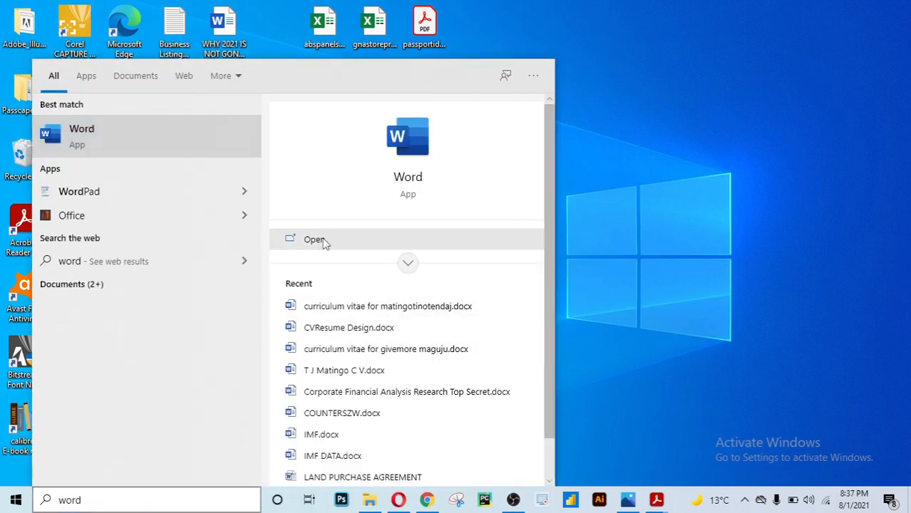
pyautogui.click(315, 240)
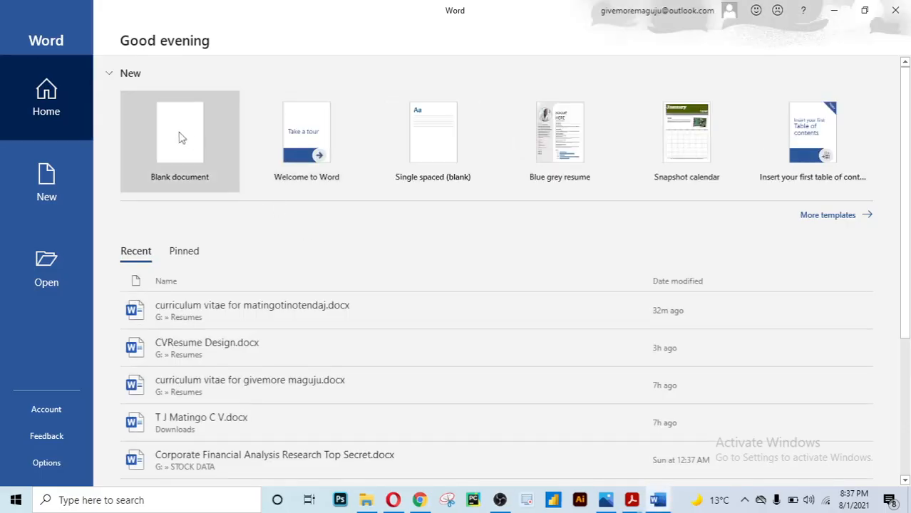
pyautogui.click(181, 137)
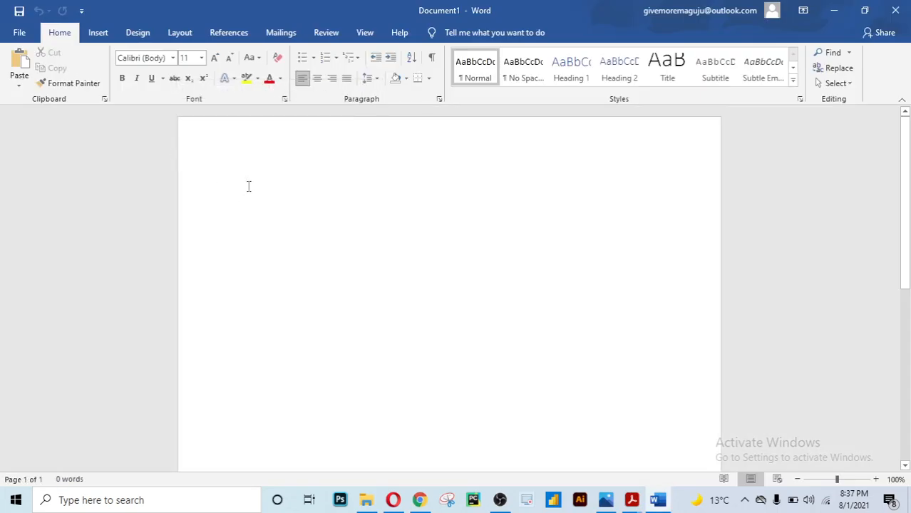
# Save the new document to the Resumes folder under the name CVResumeDesign.docx
pyautogui.click(17, 33)
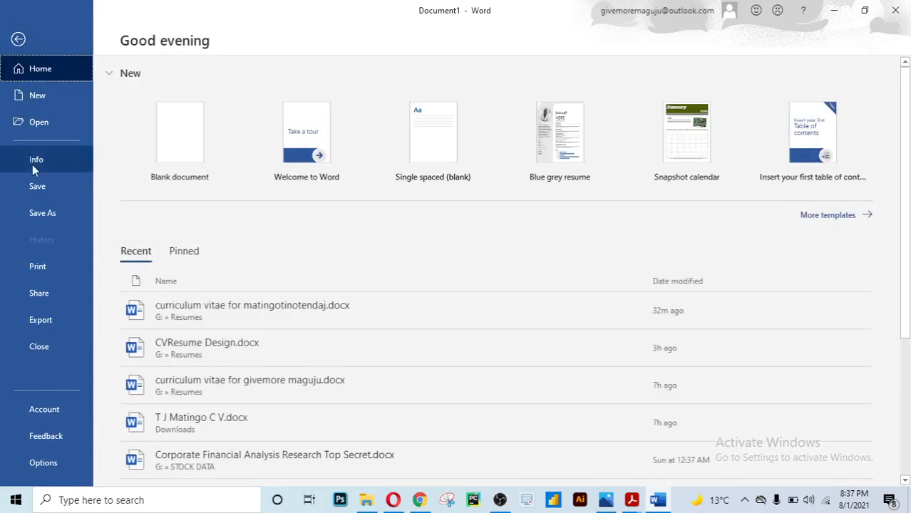
pyautogui.click(43, 215)
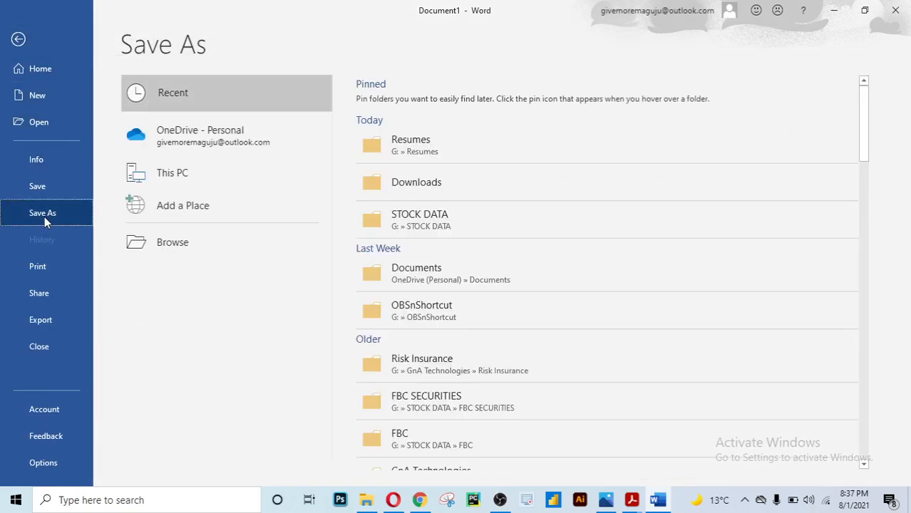
pyautogui.click(404, 145)
pyautogui.click(403, 140)
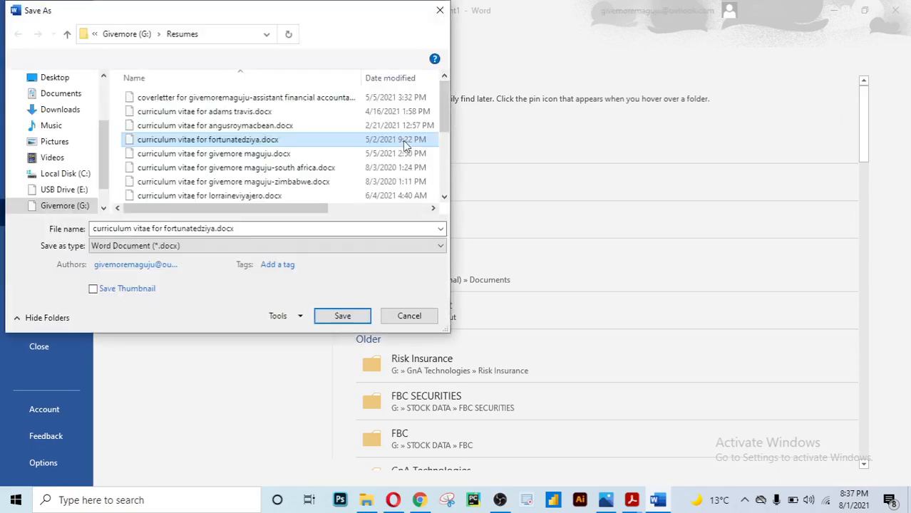
pyautogui.click(216, 229)
pyautogui.click(214, 229)
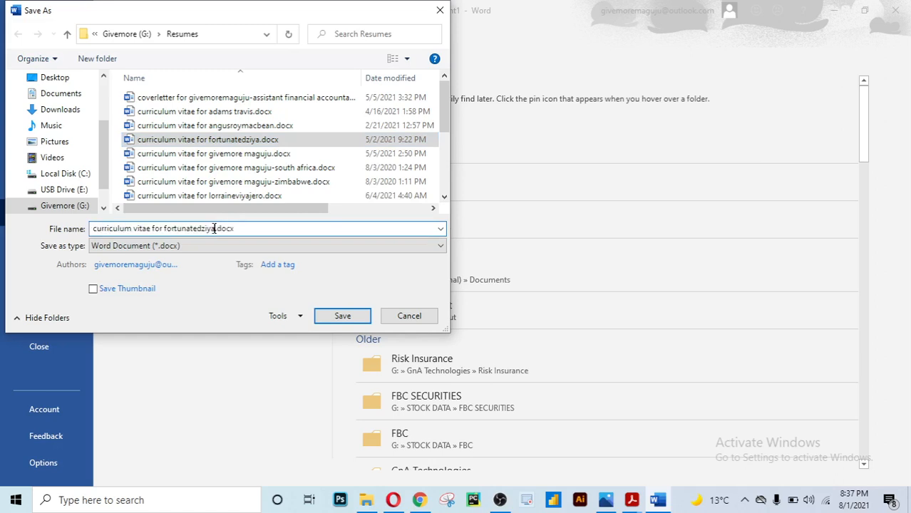
pyautogui.press('BackSpace')
pyautogui.press('BackSpace')
pyautogui.press('BackSpace')
pyautogui.press('BackSpace')
pyautogui.press('BackSpace')
pyautogui.press('BackSpace')
pyautogui.press('BackSpace')
pyautogui.press('BackSpace')
pyautogui.press('BackSpace')
pyautogui.press('BackSpace')
pyautogui.press('BackSpace')
pyautogui.press('BackSpace')
pyautogui.press('BackSpace')
pyautogui.press('BackSpace')
pyautogui.press('BackSpace')
pyautogui.press('BackSpace')
pyautogui.press('BackSpace')
pyautogui.press('BackSpace')
pyautogui.press('BackSpace')
pyautogui.press('BackSpace')
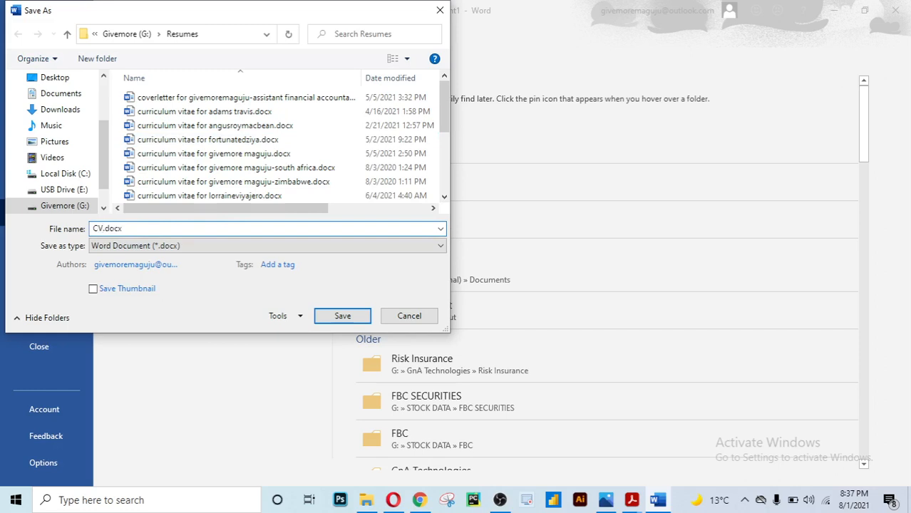
pyautogui.write('CVResumeDesign')
pyautogui.click(342, 315)
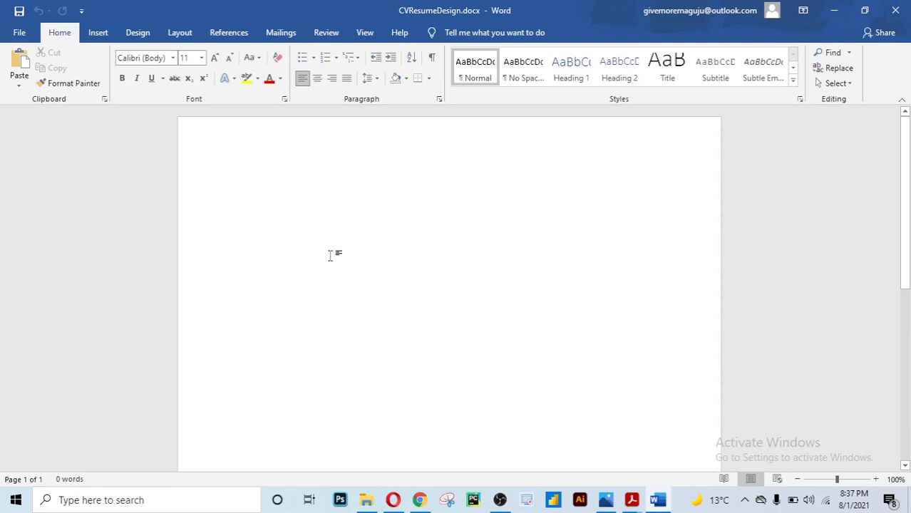
# Open the Shapes gallery from the Insert ribbon
pyautogui.scroll(-5, 327, 255)
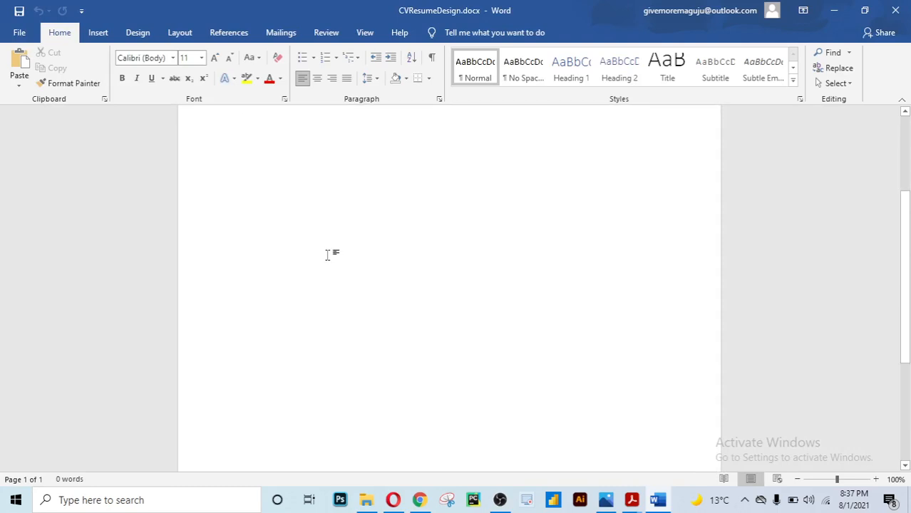
pyautogui.scroll(5, 328, 255)
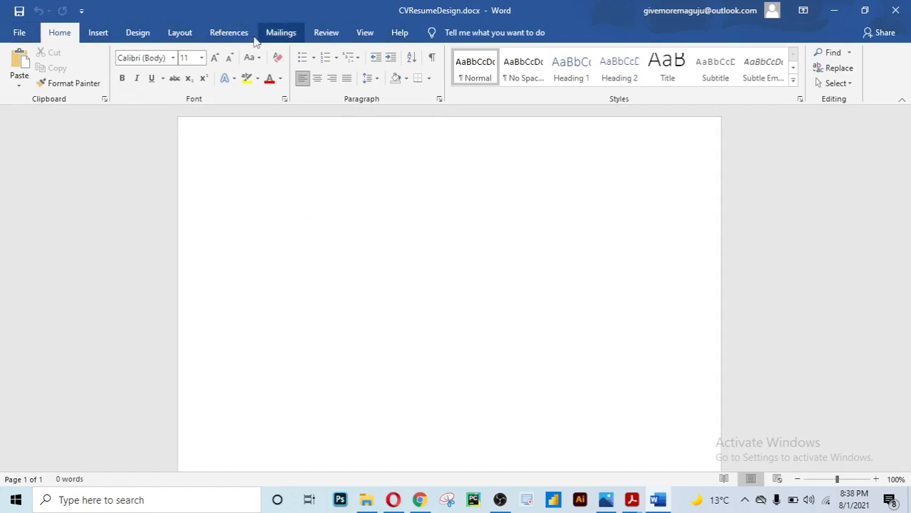
pyautogui.click(99, 32)
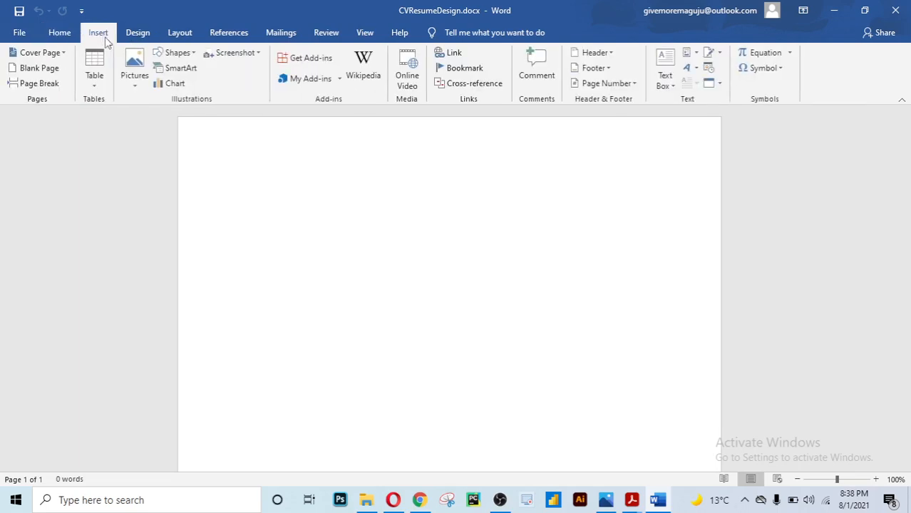
pyautogui.click(194, 54)
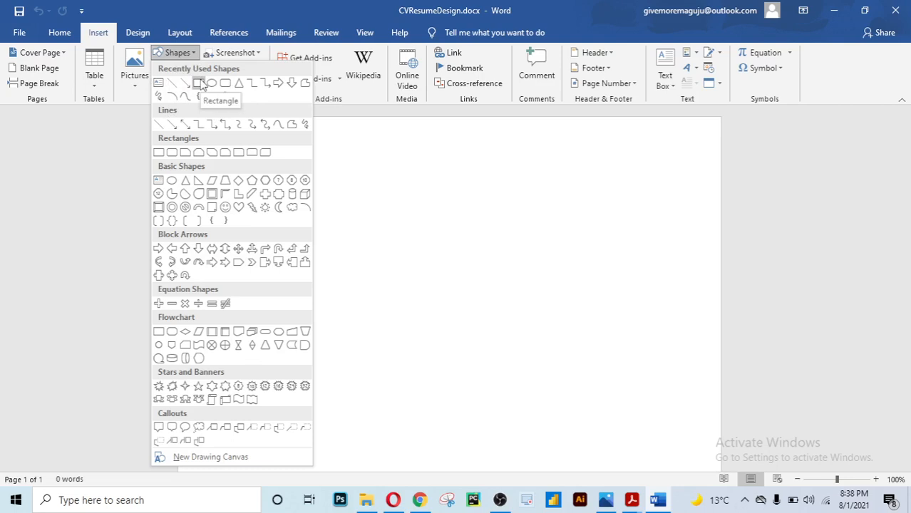
# Draw a rectangle from the page's top-left corner and stretch it to the page bottom
pyautogui.click(200, 85)
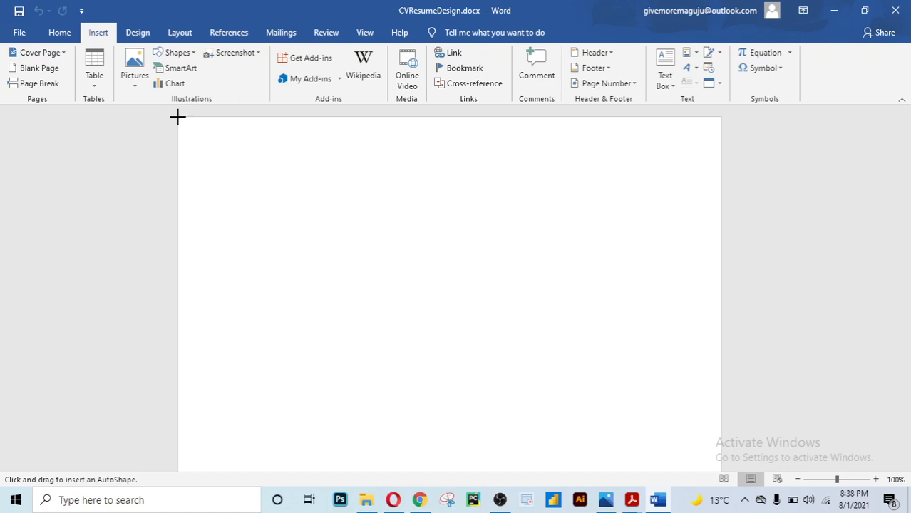
pyautogui.moveTo(178, 117)
pyautogui.mouseDown()
pyautogui.moveTo(302, 272)
pyautogui.moveTo(368, 422)
pyautogui.moveTo(376, 485)
pyautogui.moveTo(370, 401)
pyautogui.mouseUp()
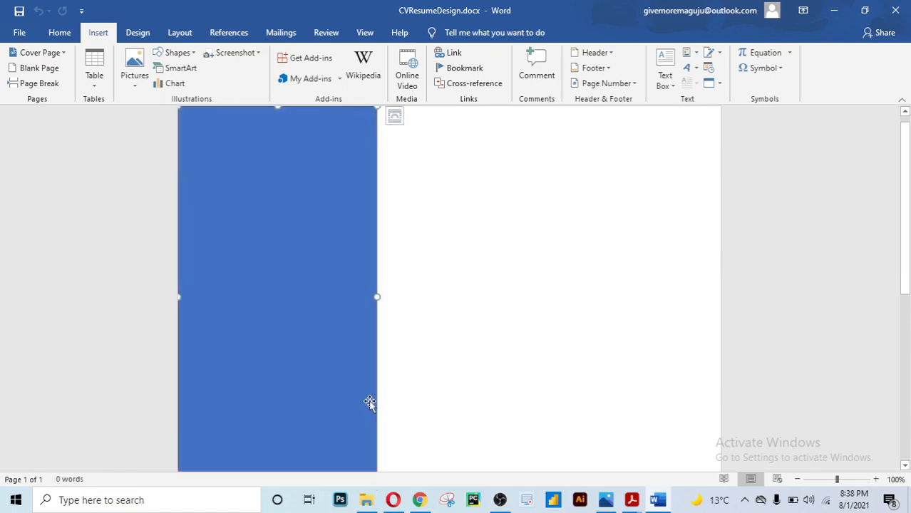
pyautogui.scroll(-8, 370, 401)
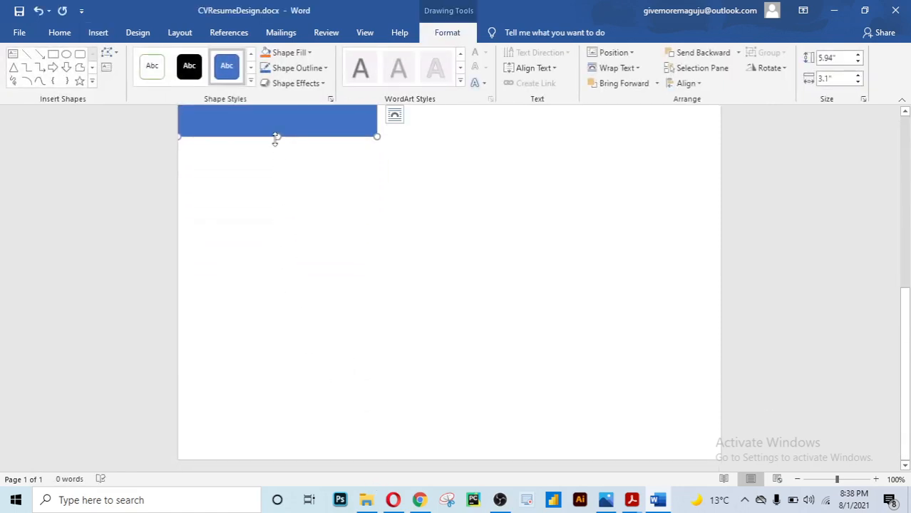
pyautogui.moveTo(278, 136); pyautogui.dragTo(291, 477)
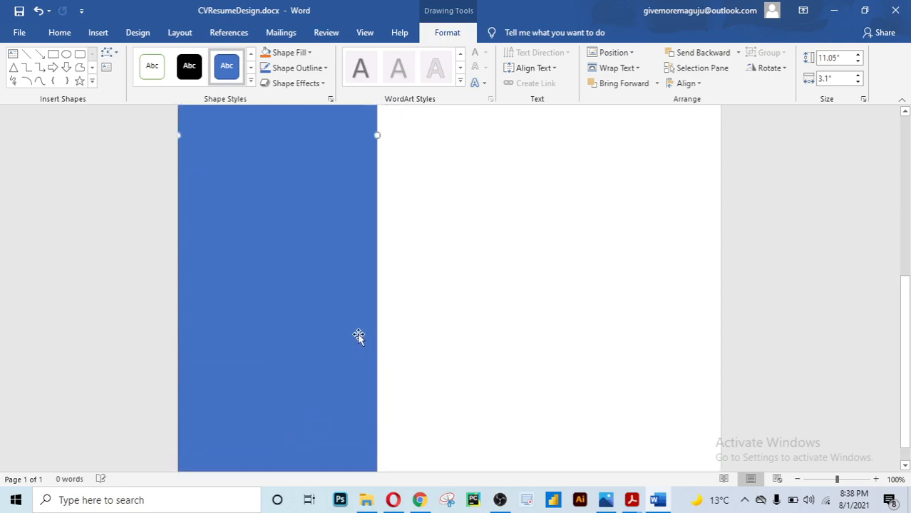
pyautogui.scroll(5, 357, 336)
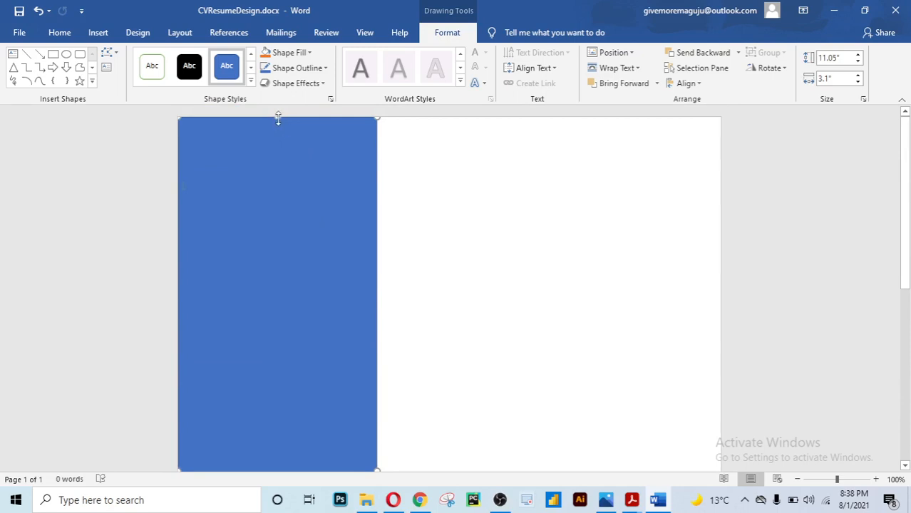
# Align the rectangle's top and left edges with the page edges, about 3.16" wide
pyautogui.moveTo(277, 118); pyautogui.dragTo(277, 115)
pyautogui.scroll(-1, 163, 420)
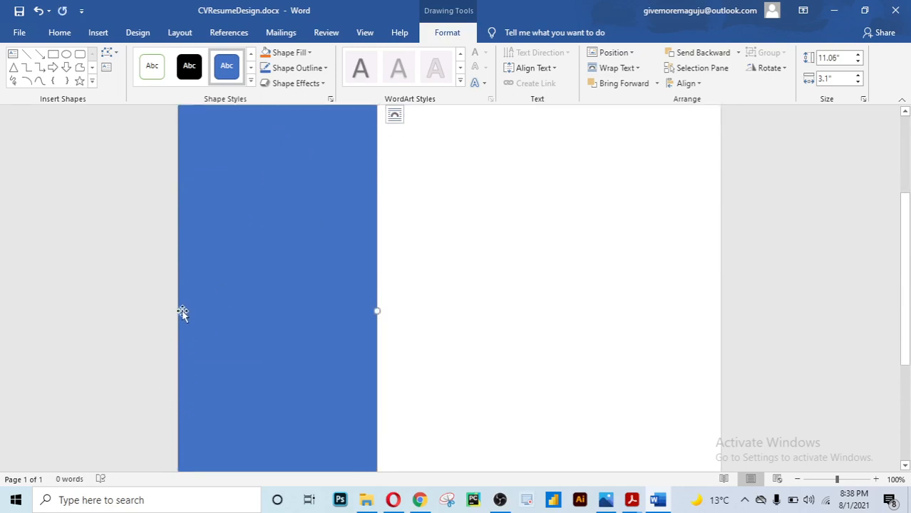
pyautogui.moveTo(179, 309)
pyautogui.mouseDown()
pyautogui.moveTo(163, 319)
pyautogui.moveTo(171, 309)
pyautogui.mouseUp()
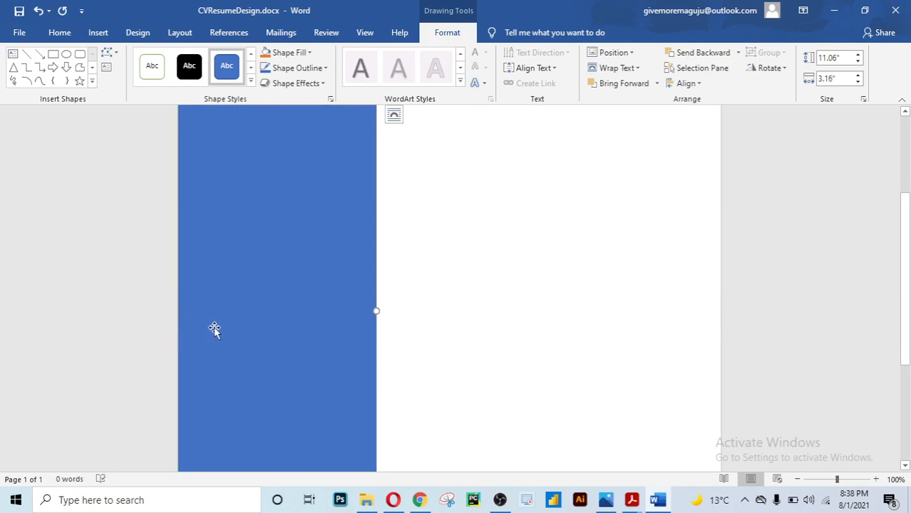
pyautogui.scroll(2, 214, 329)
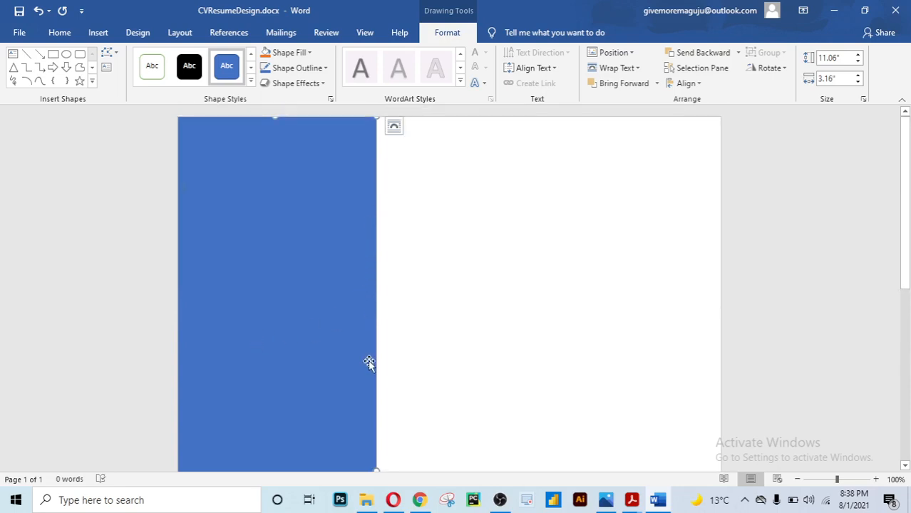
pyautogui.scroll(-3, 367, 371)
pyautogui.scroll(-5, 369, 386)
pyautogui.scroll(10, 368, 381)
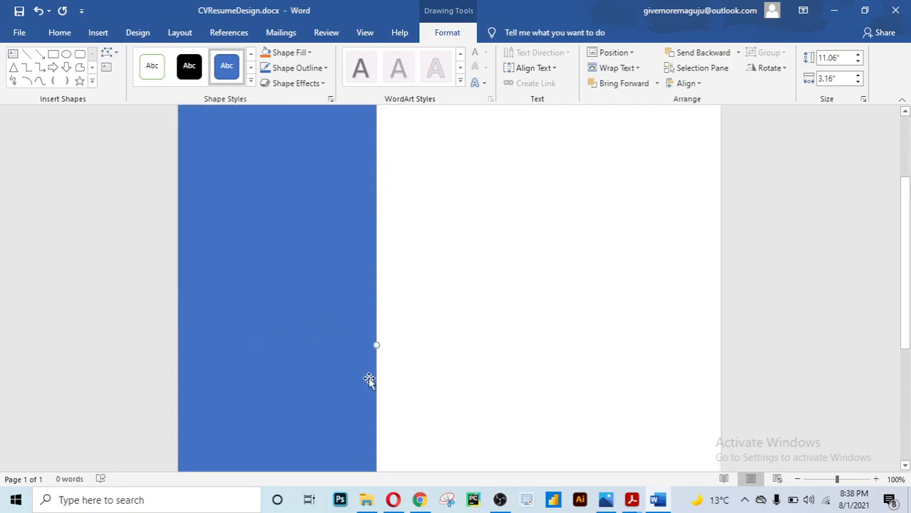
pyautogui.click(513, 304)
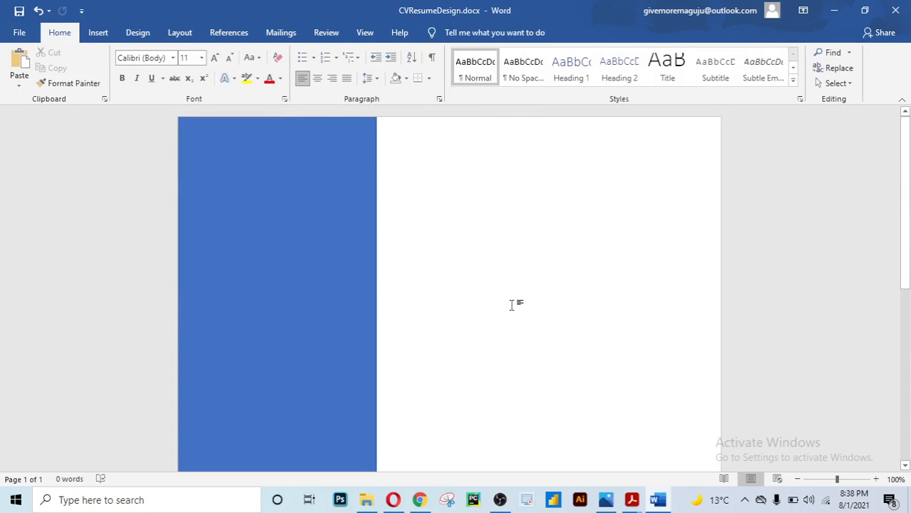
# Select the 11.06" × 3.16" blue rectangle and show its Shape Format options
pyautogui.scroll(-5, 342, 244)
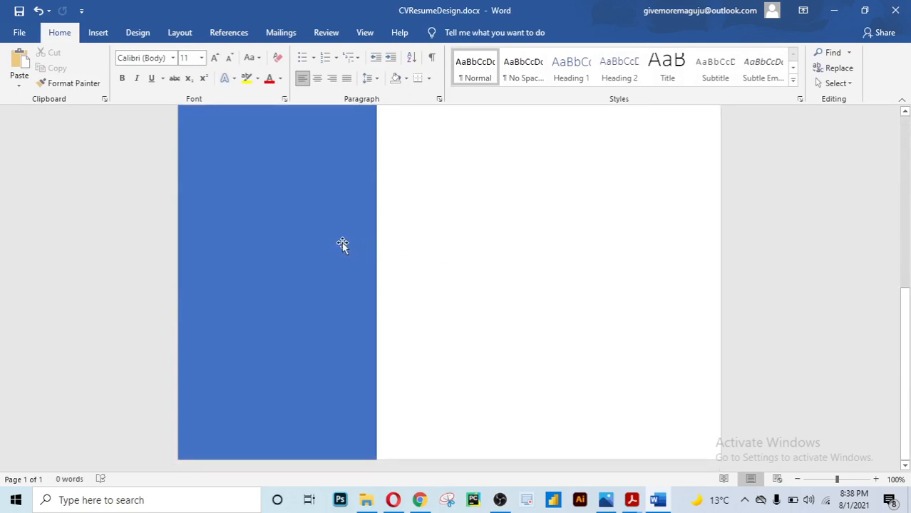
pyautogui.scroll(5, 344, 244)
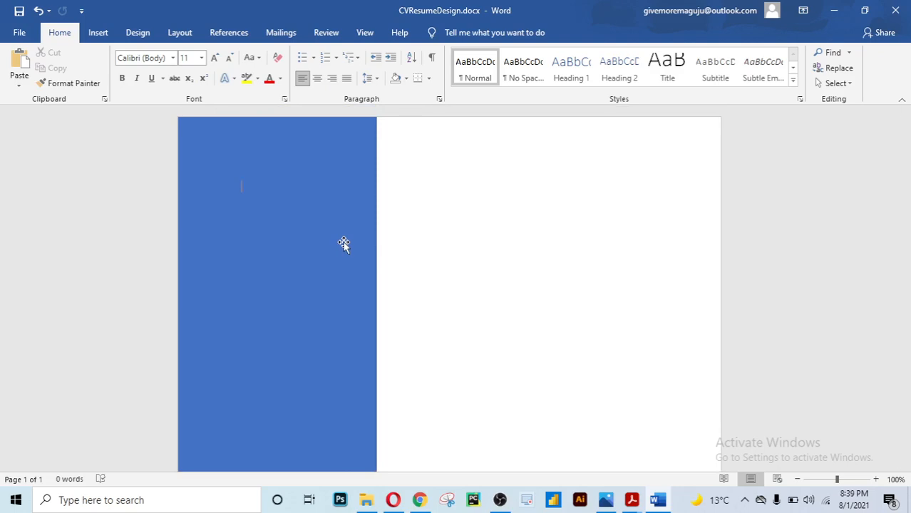
pyautogui.click(313, 241)
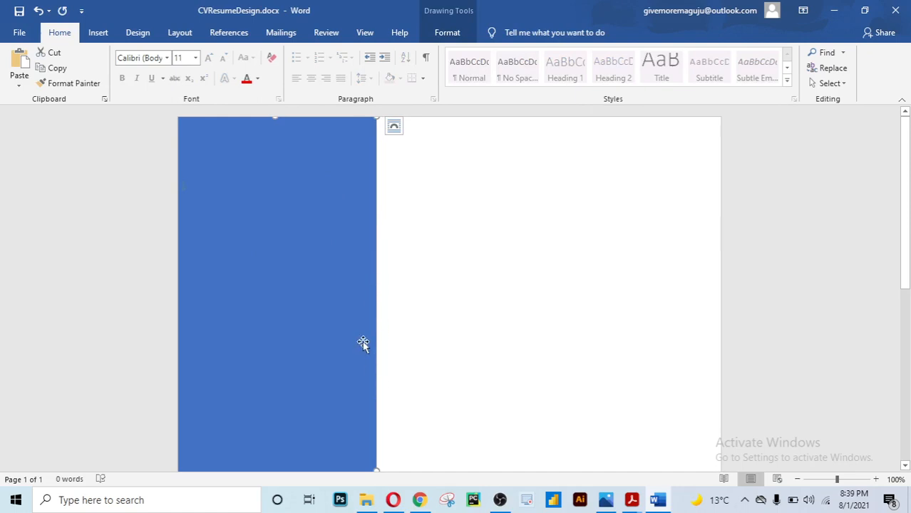
pyautogui.scroll(-1, 343, 295)
pyautogui.scroll(-5, 344, 295)
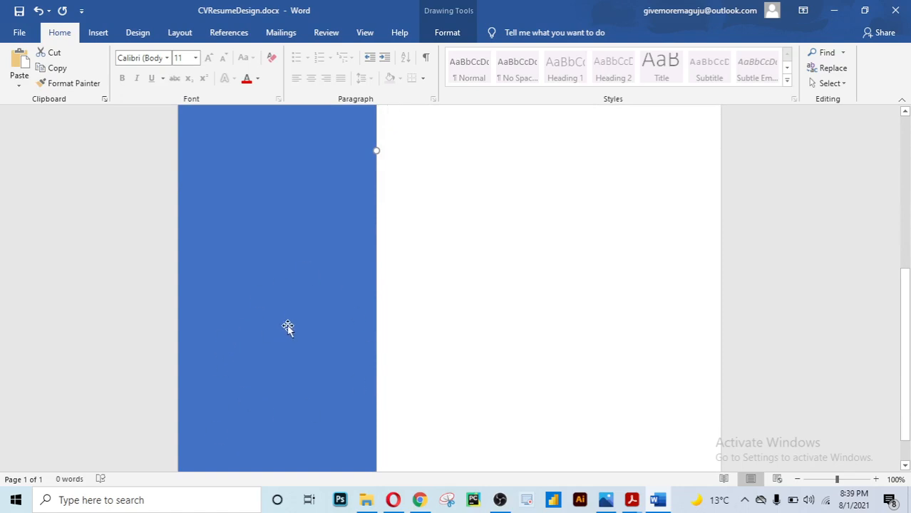
pyautogui.scroll(6, 287, 326)
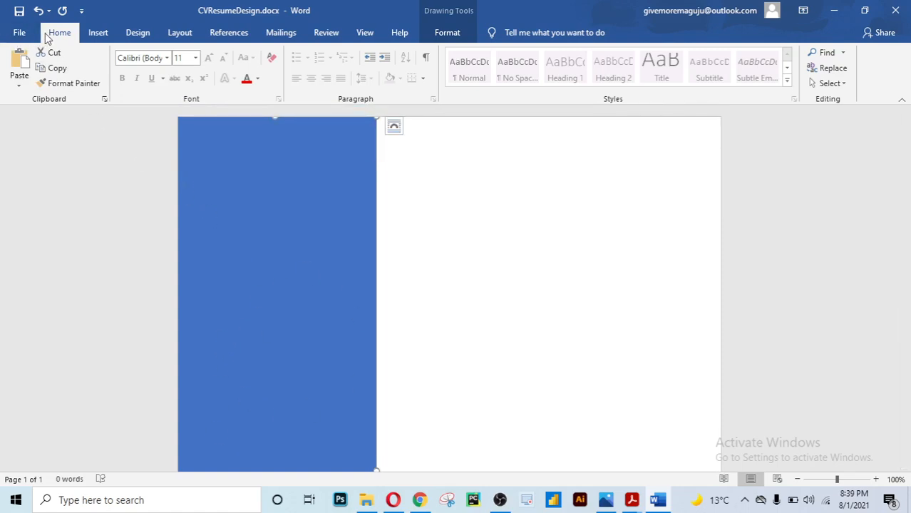
pyautogui.click(447, 32)
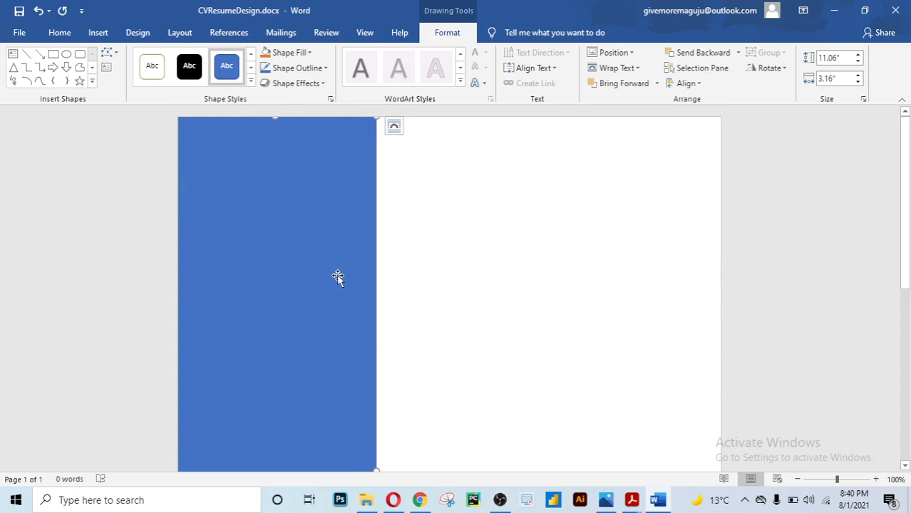
# Fill the sidebar rectangle with custom orange, RGB 241,153,23 (#F19917)
pyautogui.click(310, 53)
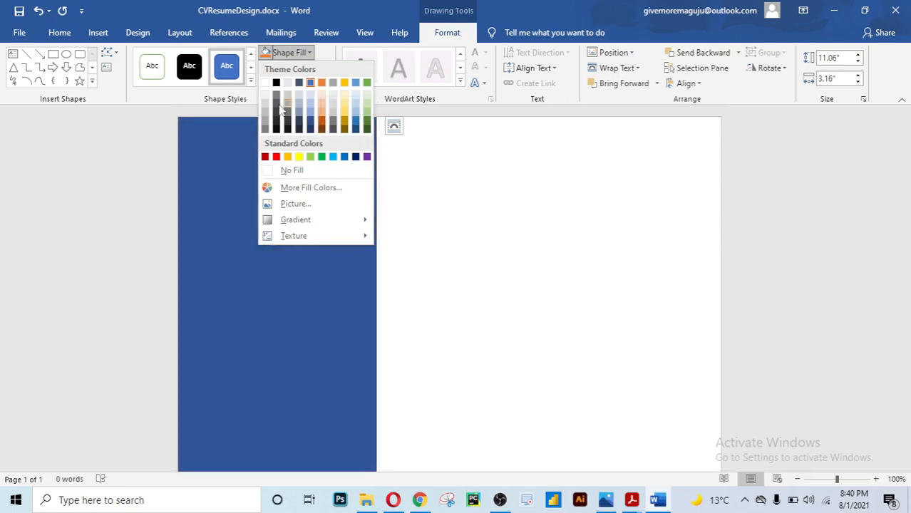
pyautogui.click(292, 190)
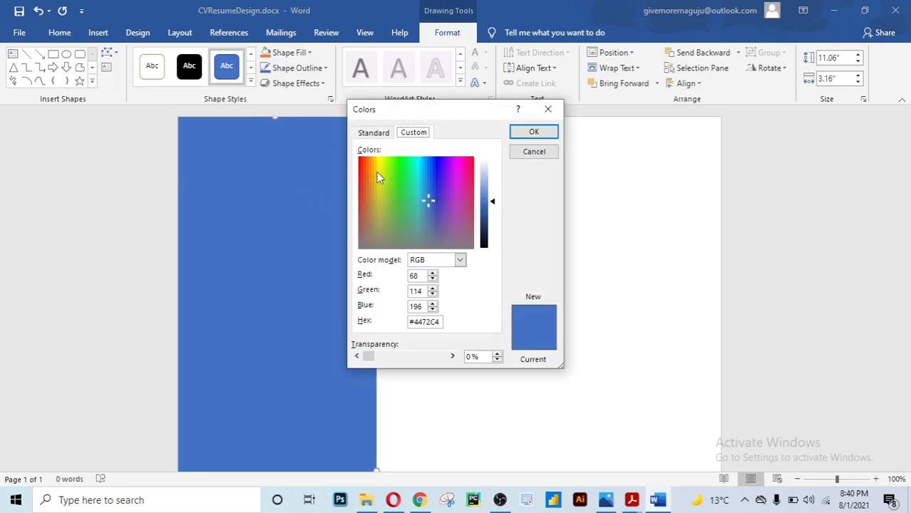
pyautogui.moveTo(421, 197); pyautogui.dragTo(369, 166)
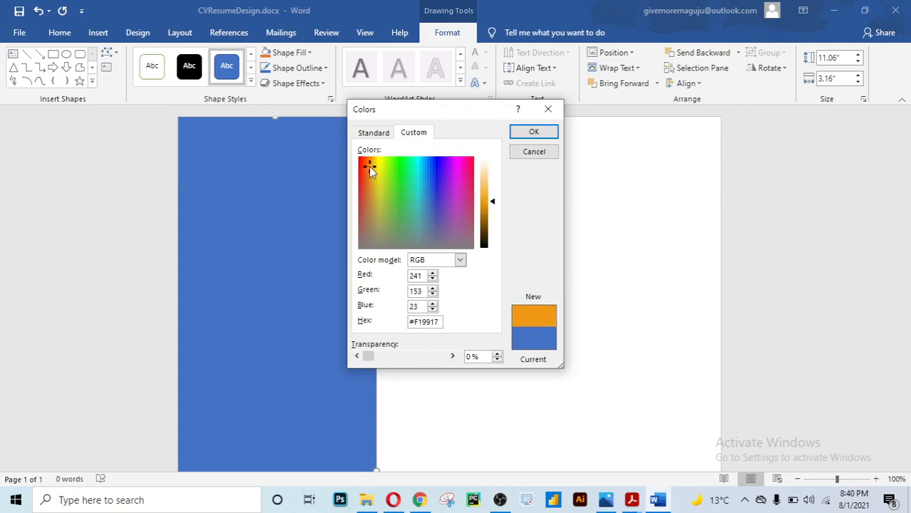
pyautogui.click(526, 133)
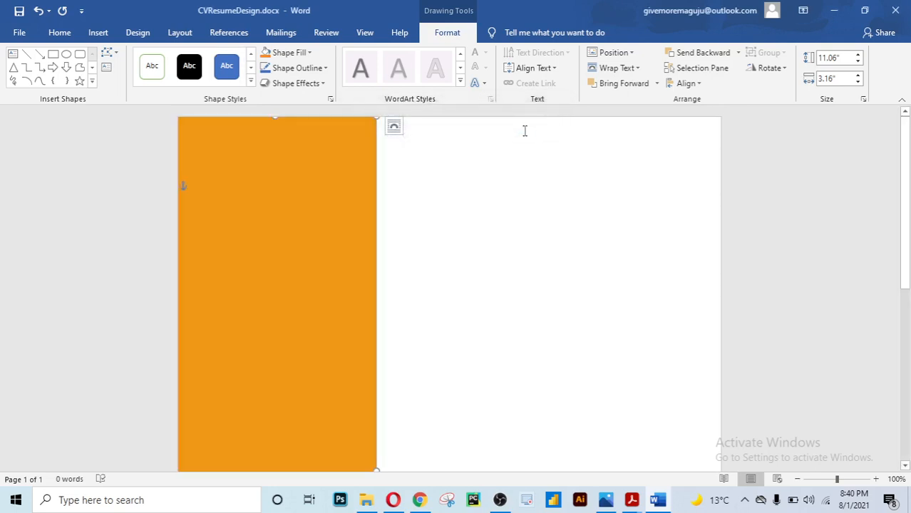
pyautogui.scroll(-3, 338, 214)
pyautogui.scroll(3, 339, 214)
pyautogui.scroll(-1, 313, 253)
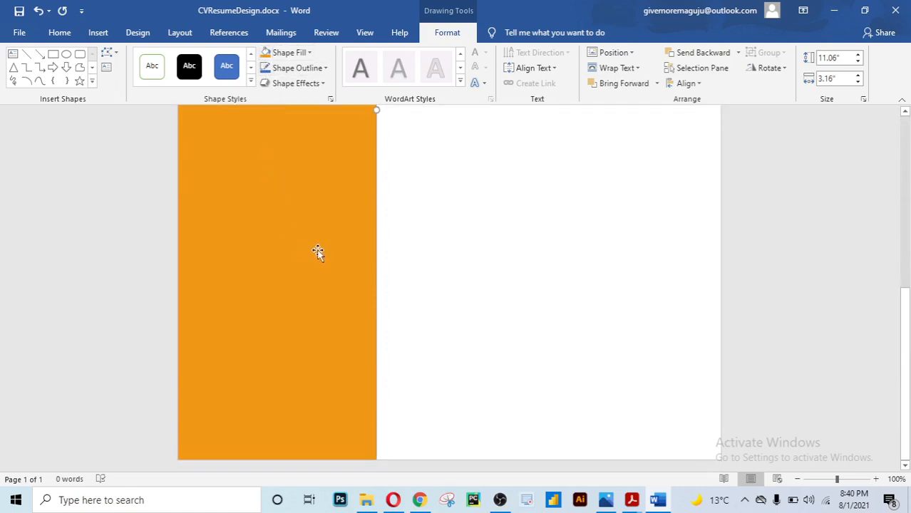
pyautogui.scroll(1, 318, 253)
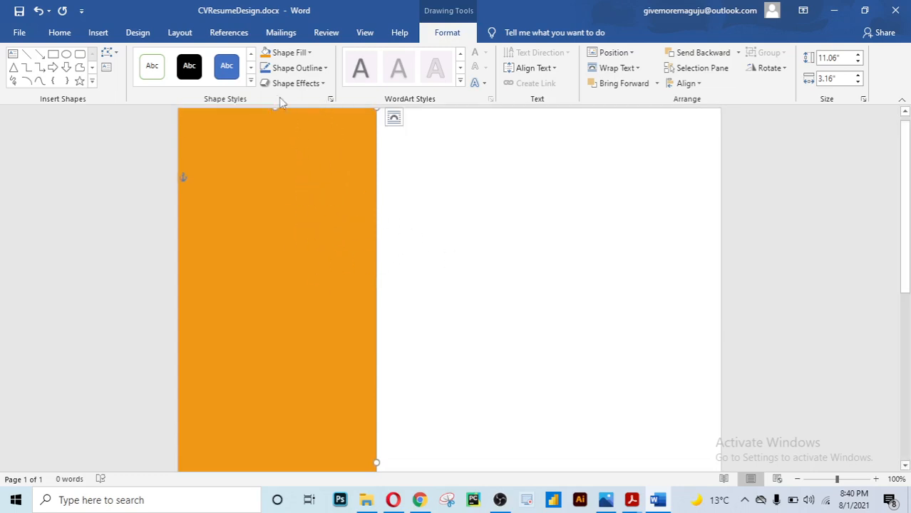
# Set the orange sidebar's Shape Outline to No Outline
pyautogui.click(326, 69)
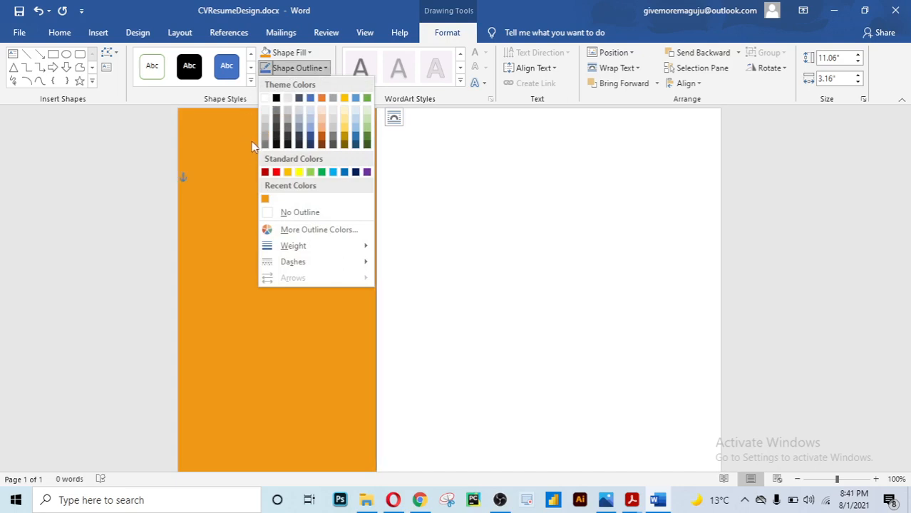
pyautogui.click(297, 213)
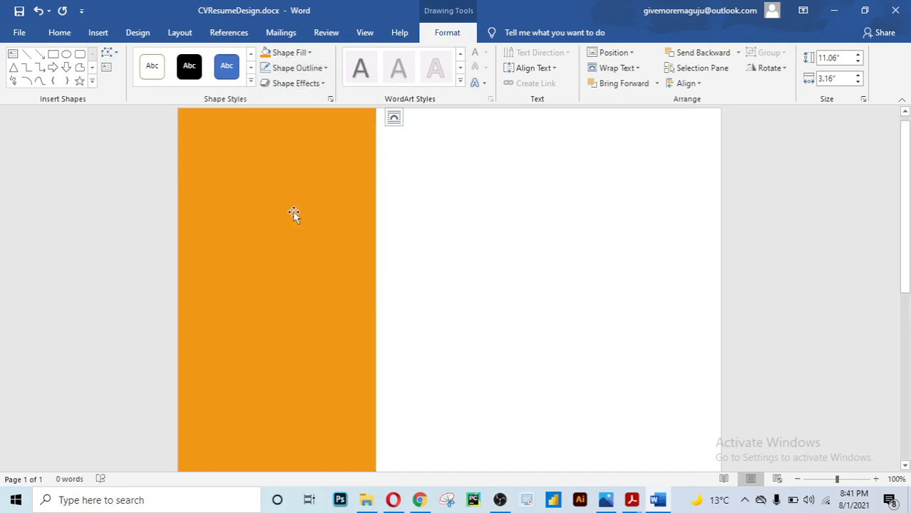
pyautogui.click(473, 236)
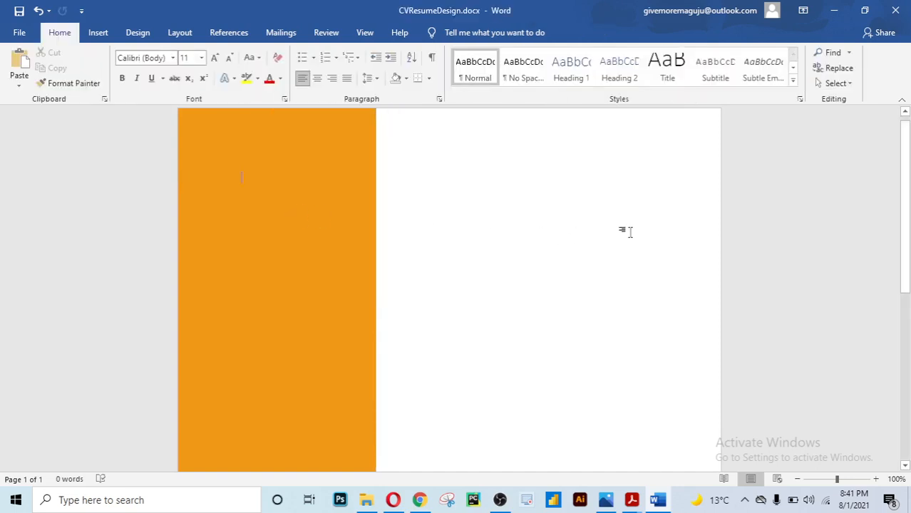
pyautogui.scroll(-5, 630, 231)
pyautogui.scroll(5, 630, 232)
pyautogui.scroll(1, 354, 208)
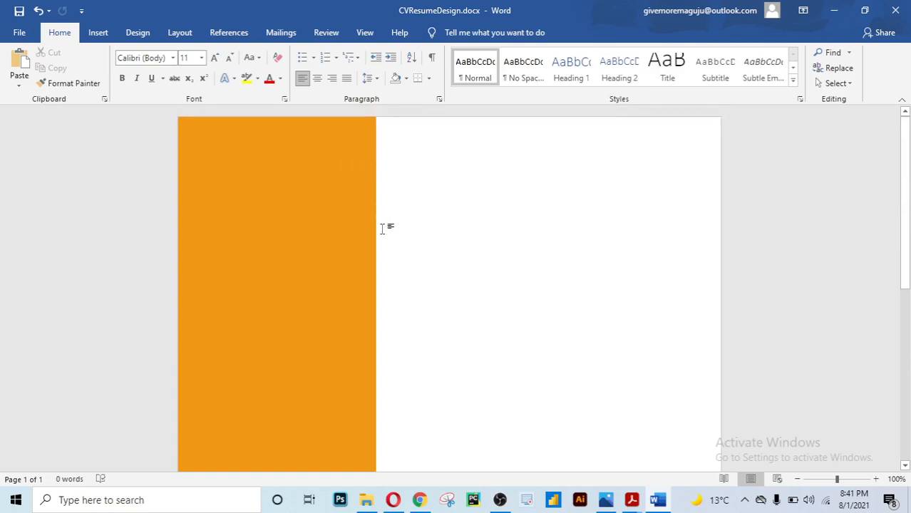
pyautogui.click(271, 145)
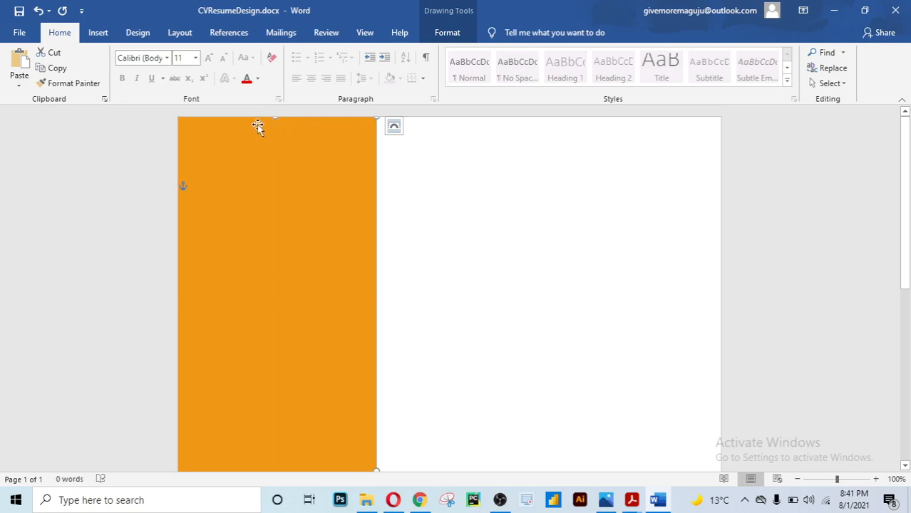
pyautogui.click(423, 214)
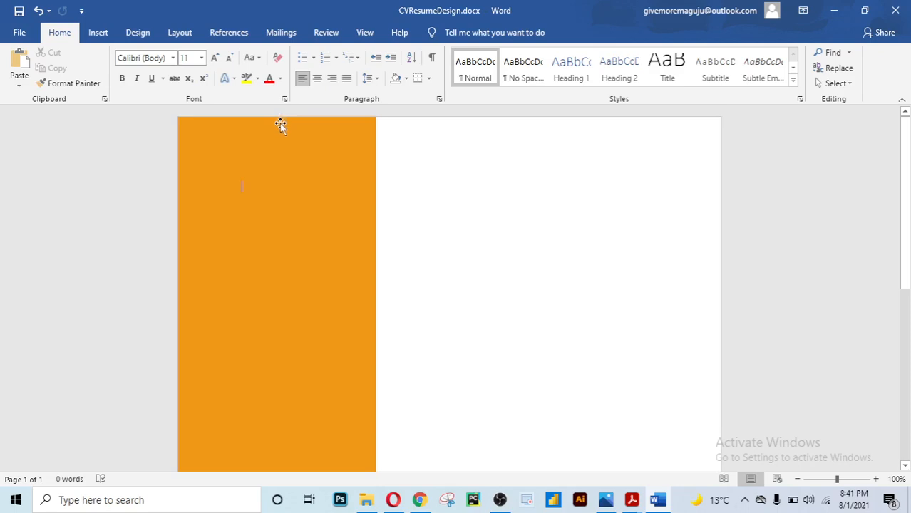
pyautogui.scroll(-3, 279, 432)
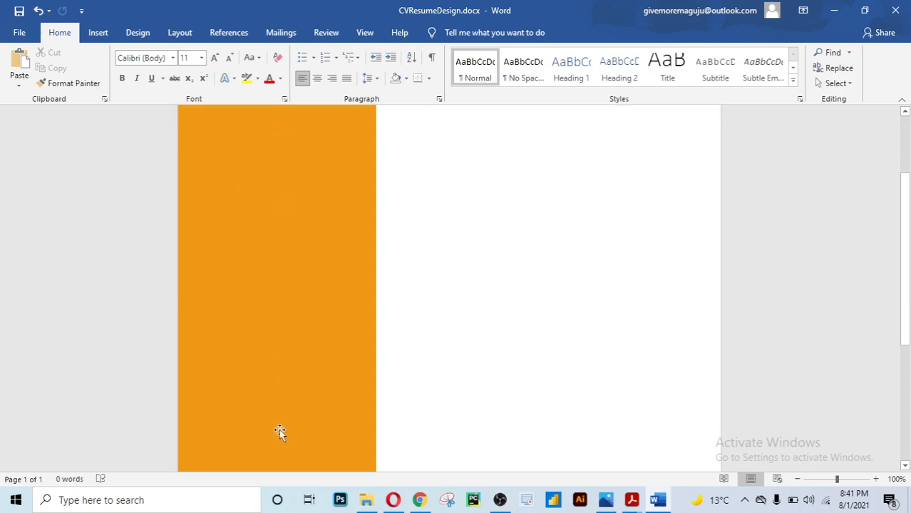
pyautogui.scroll(-5, 279, 429)
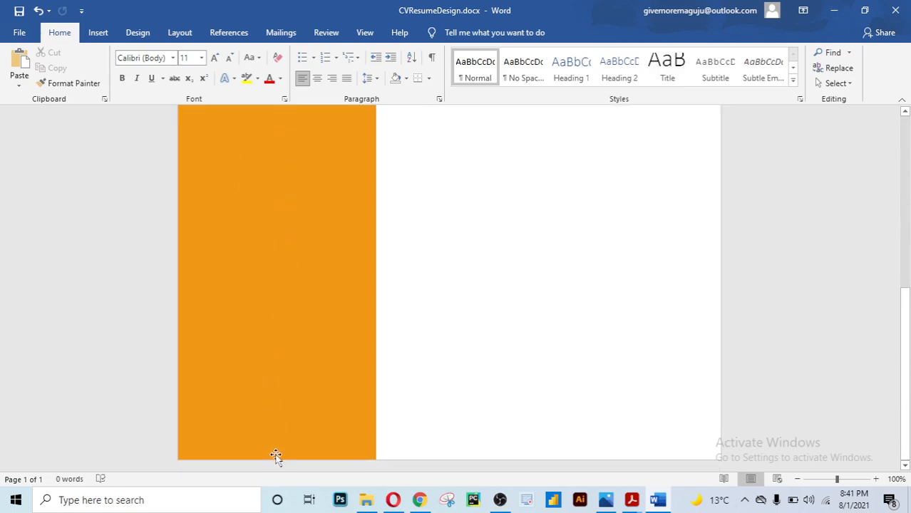
pyautogui.scroll(8, 303, 382)
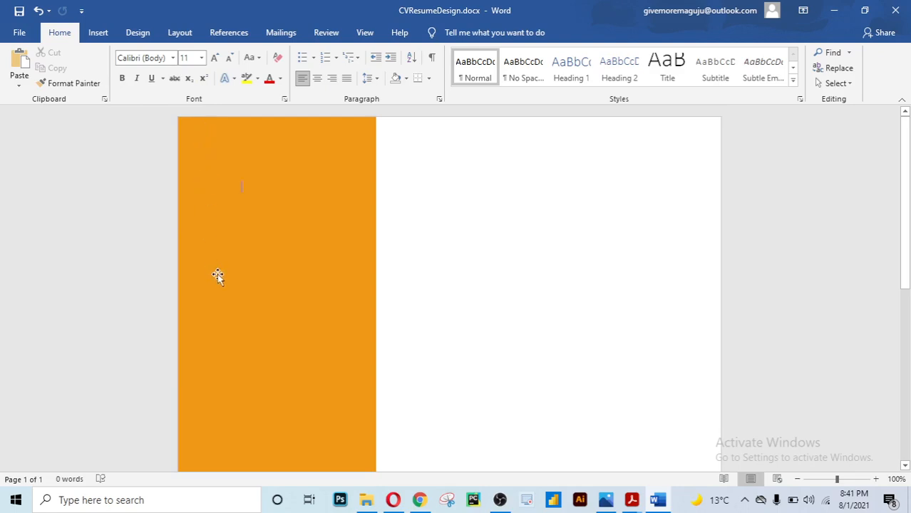
pyautogui.scroll(-3, 218, 275)
pyautogui.scroll(3, 218, 275)
pyautogui.click(372, 190)
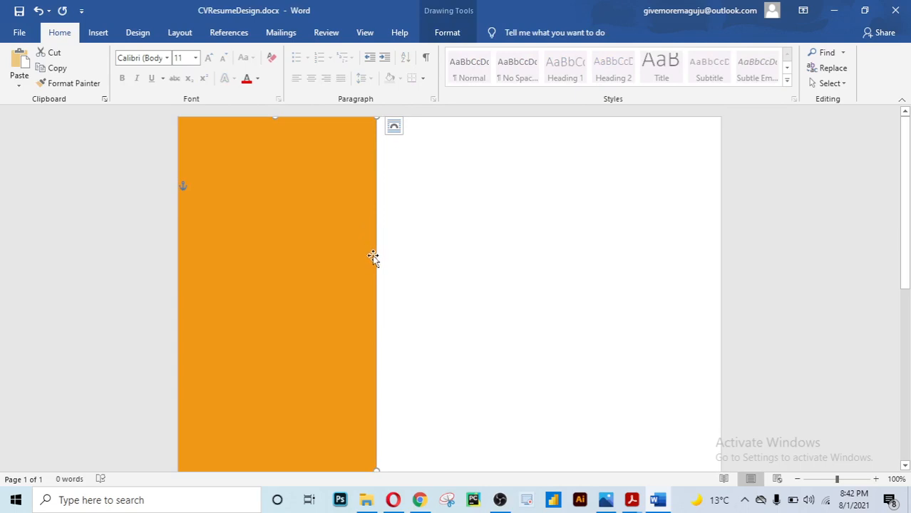
pyautogui.scroll(-5, 373, 257)
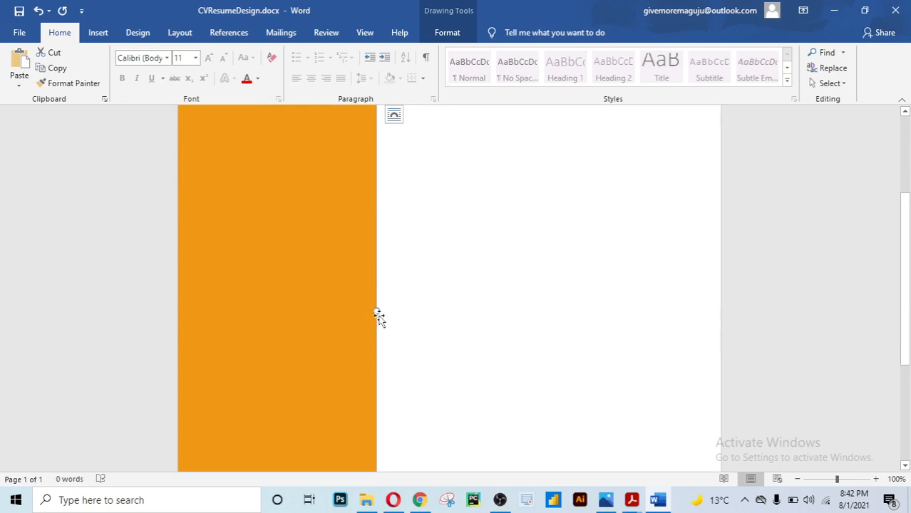
# In Format Shape's Text Box settings, set the sidebar's vertical alignment to Top
pyautogui.rightClick(367, 252)
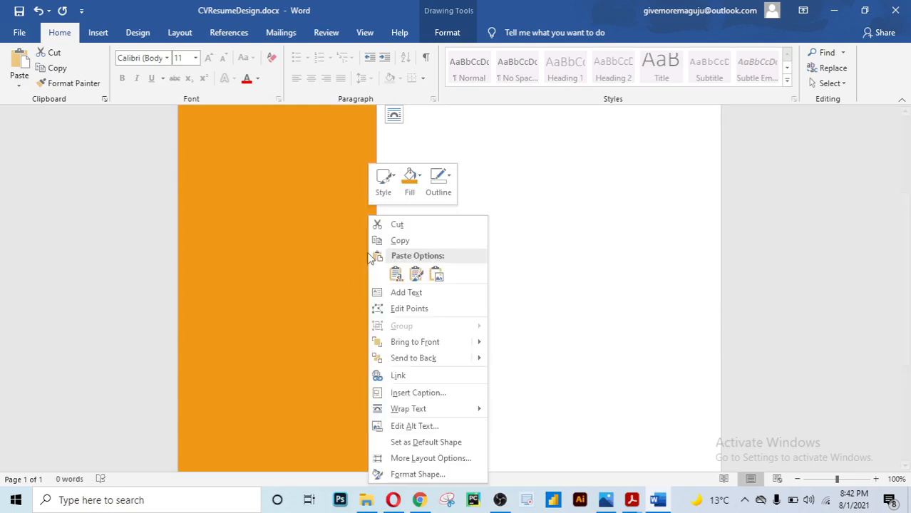
pyautogui.click(399, 476)
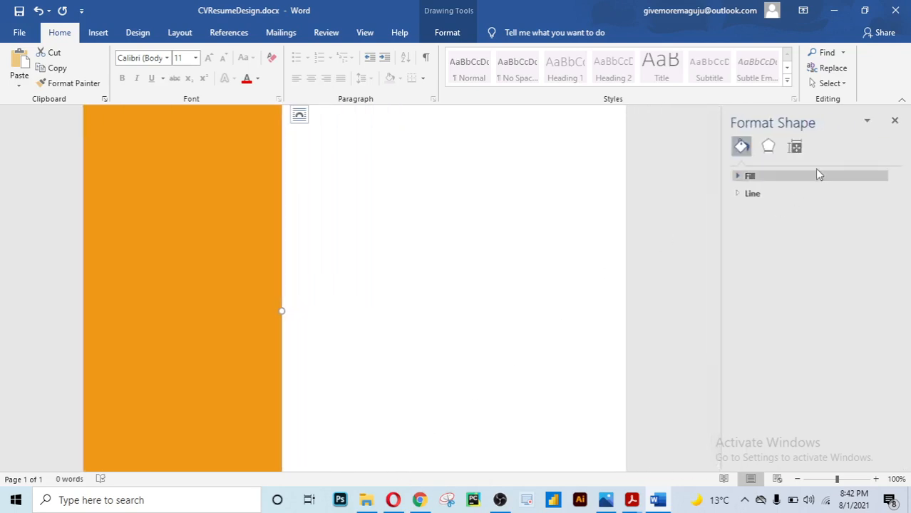
pyautogui.click(800, 150)
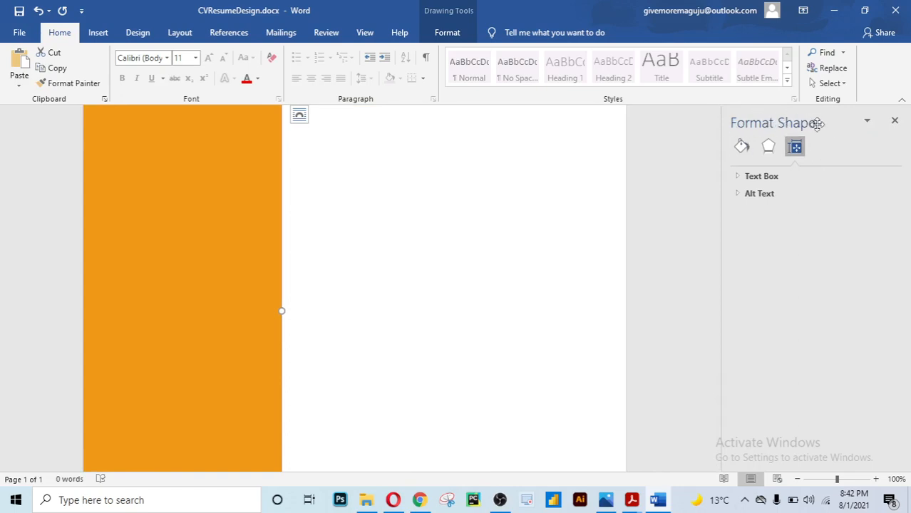
pyautogui.click(739, 176)
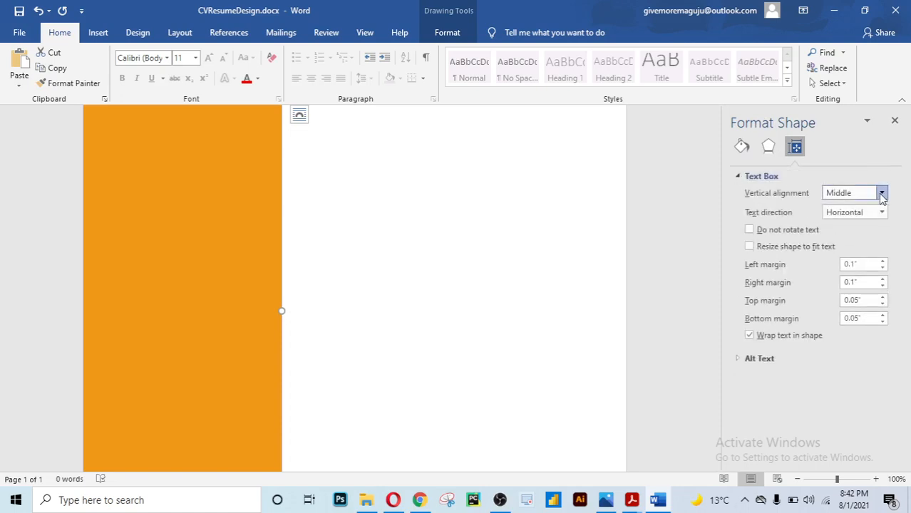
pyautogui.click(882, 194)
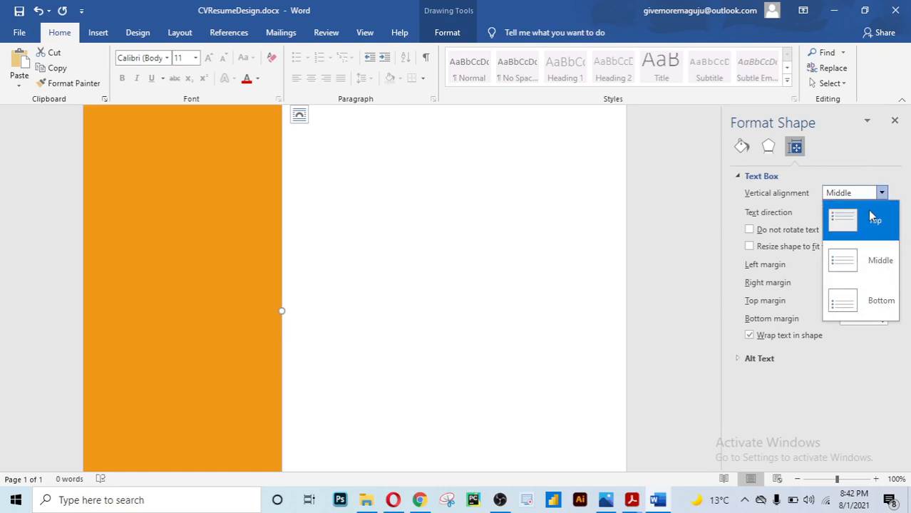
pyautogui.click(871, 218)
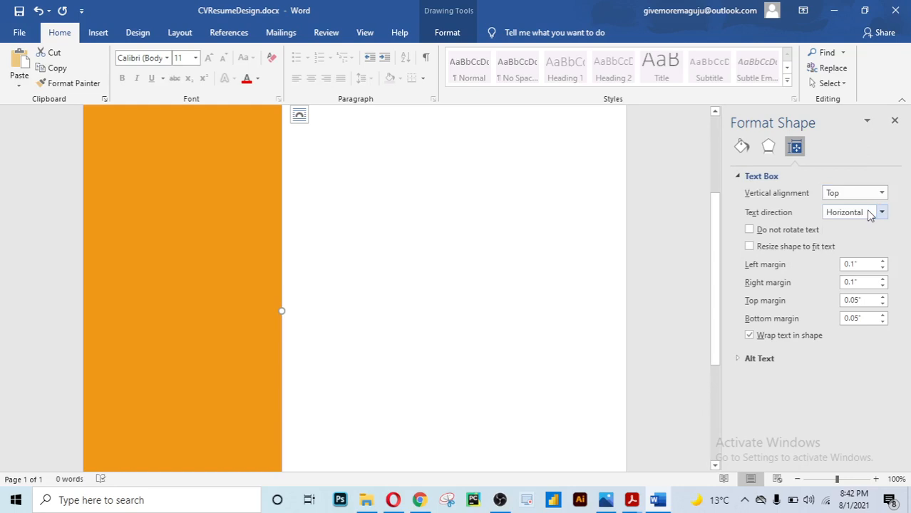
# Set the sidebar's inner margins to 0.3" left and 0.2" top and bottom
pyautogui.click(883, 262)
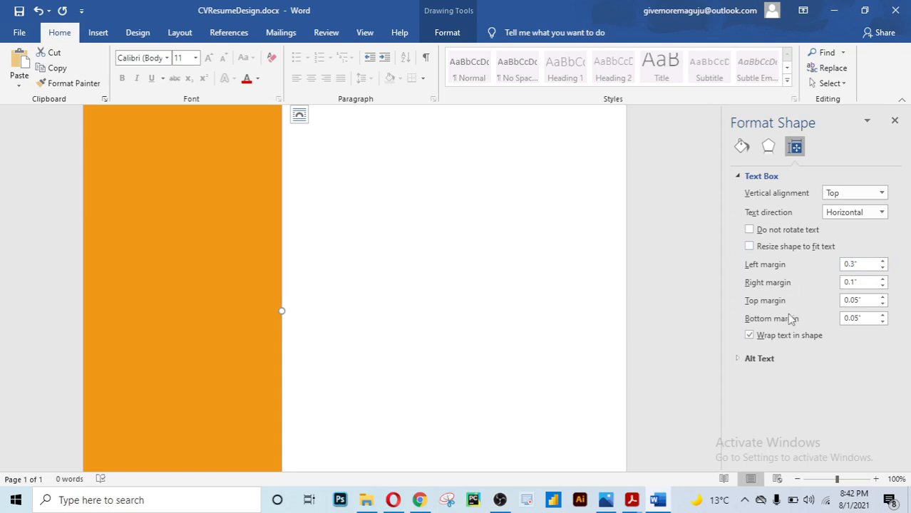
pyautogui.click(883, 298)
pyautogui.click(882, 316)
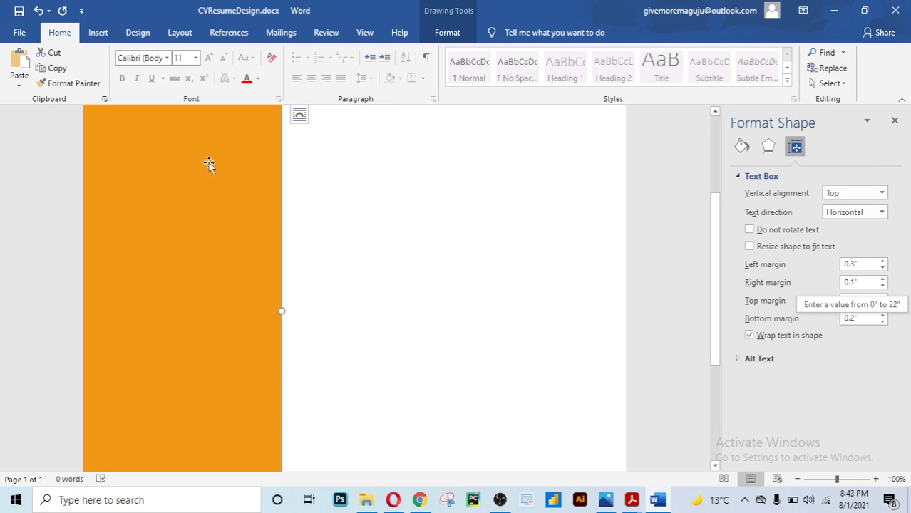
pyautogui.scroll(-5, 209, 162)
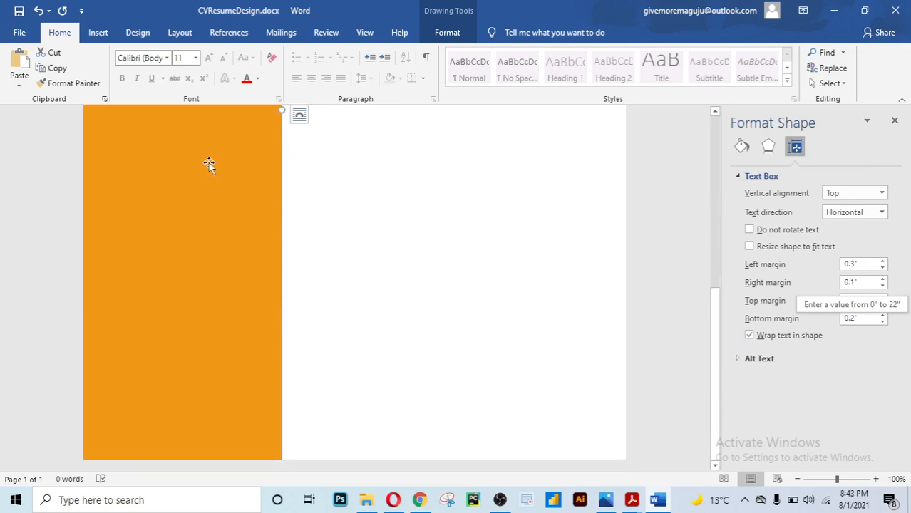
pyautogui.scroll(5, 209, 162)
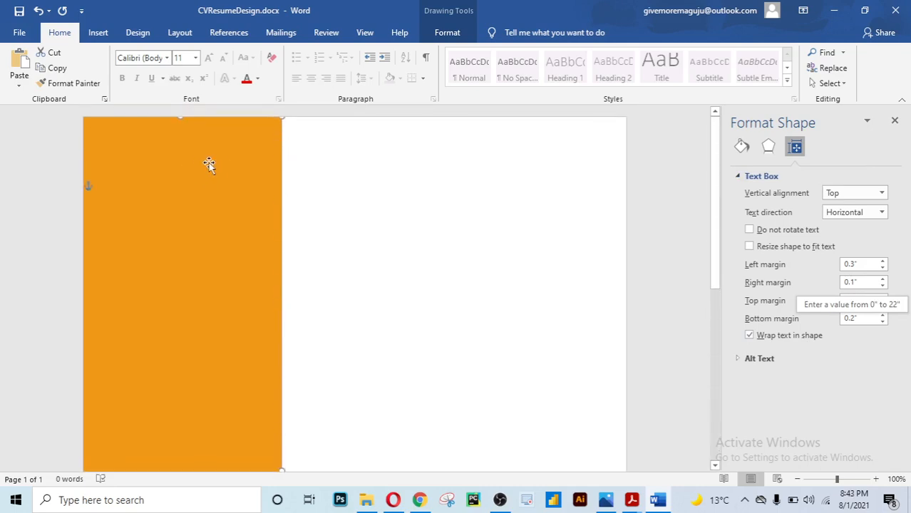
pyautogui.click(440, 211)
# Type a white capital "F" near the top inside the orange sidebar
pyautogui.click(238, 214)
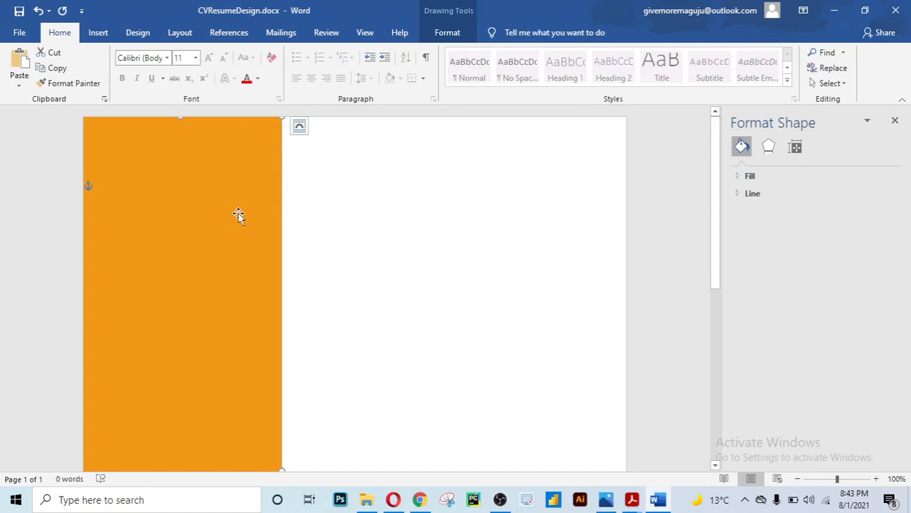
pyautogui.doubleClick(189, 130)
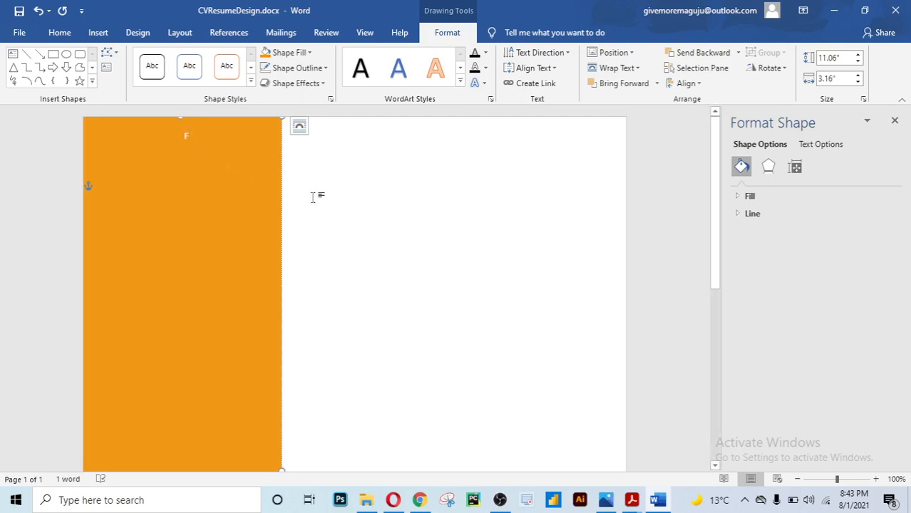
pyautogui.click(376, 212)
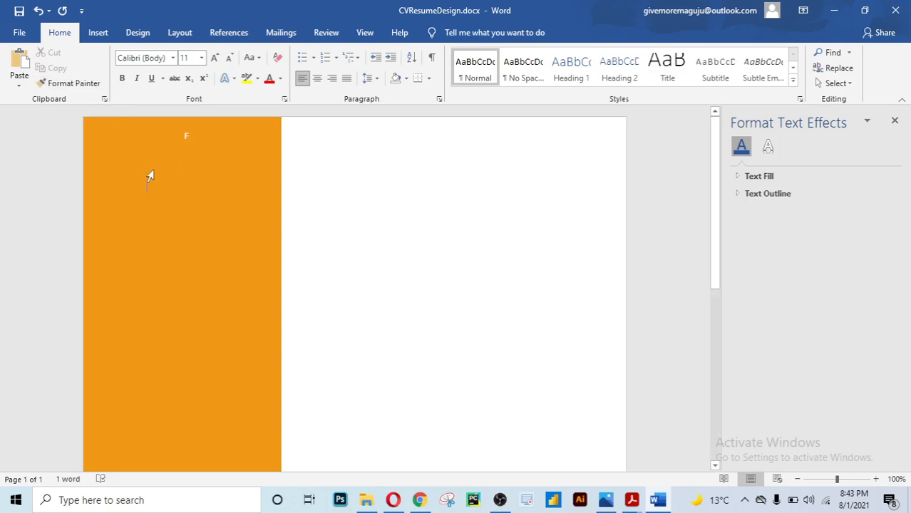
# Draw a 0.39" × 2.35" blue rectangle in the sidebar just below the "F"
pyautogui.click(99, 33)
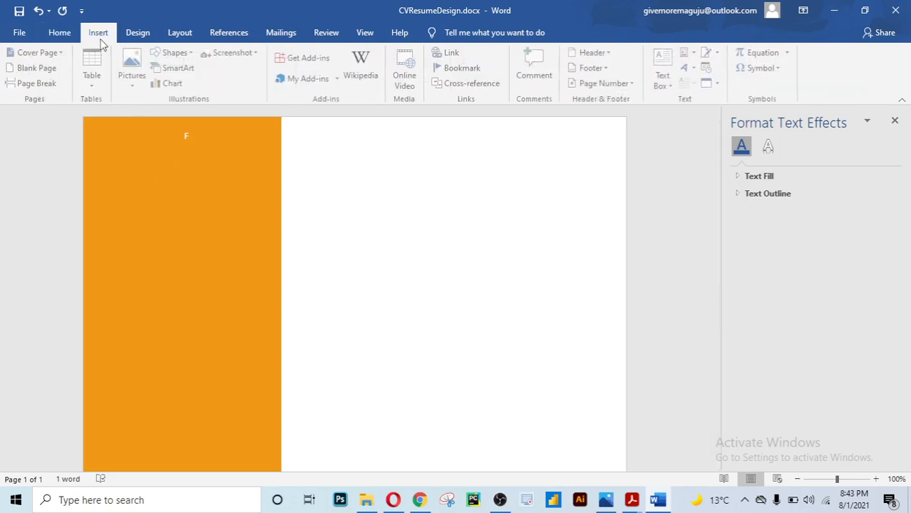
pyautogui.click(189, 56)
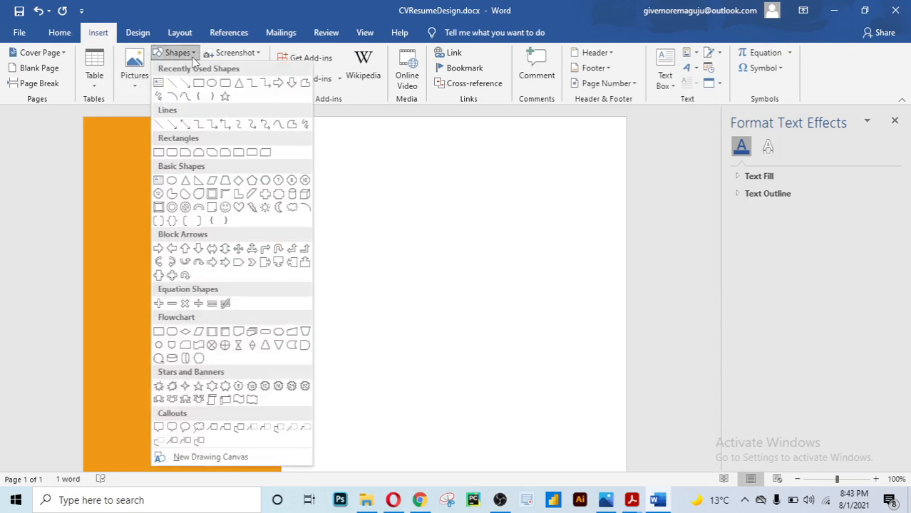
pyautogui.click(200, 84)
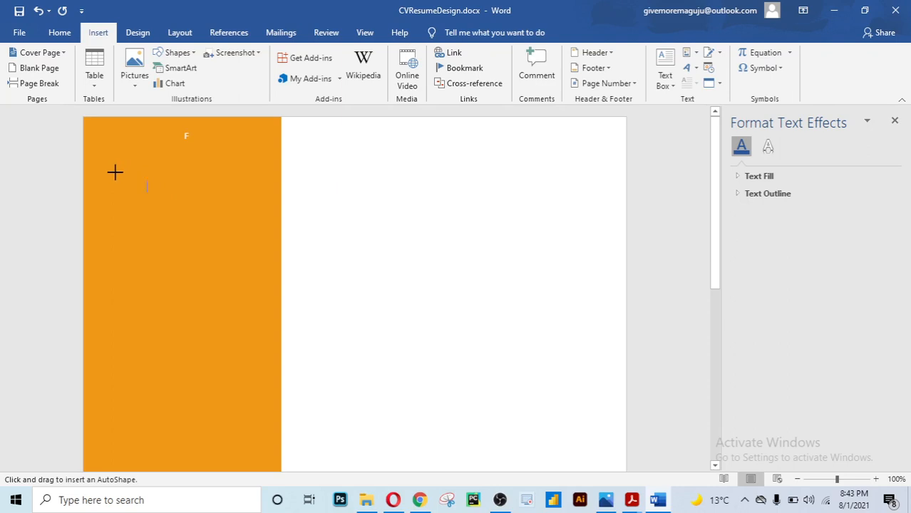
pyautogui.moveTo(112, 171)
pyautogui.mouseDown()
pyautogui.moveTo(153, 189)
pyautogui.moveTo(263, 195)
pyautogui.moveTo(220, 186)
pyautogui.mouseUp()
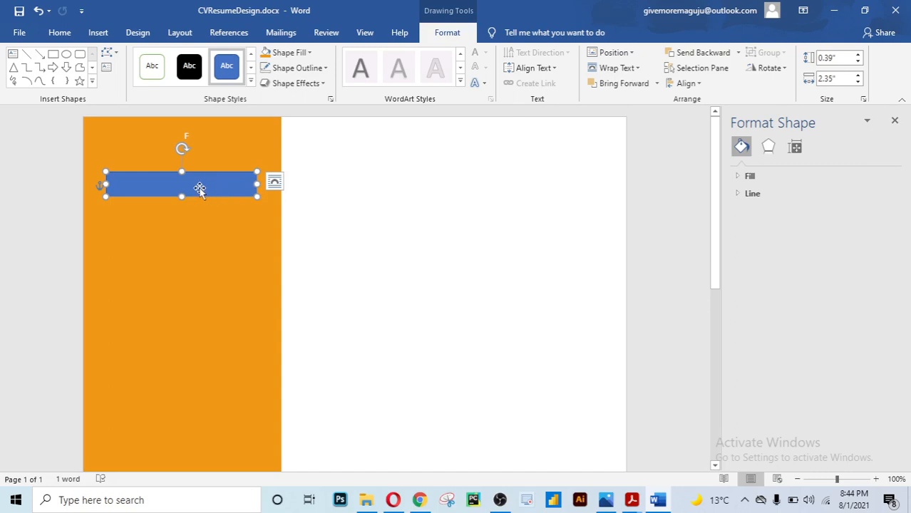
pyautogui.click(406, 160)
pyautogui.scroll(-2, 405, 160)
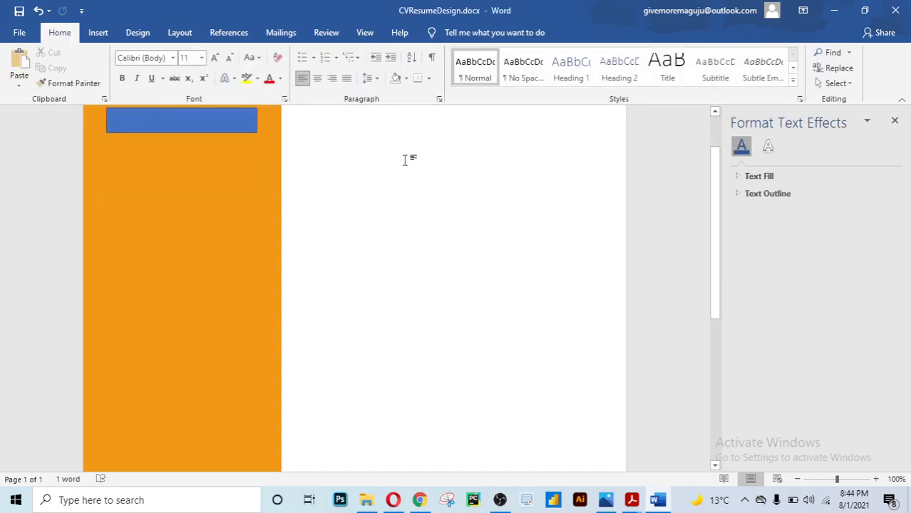
pyautogui.scroll(2, 406, 161)
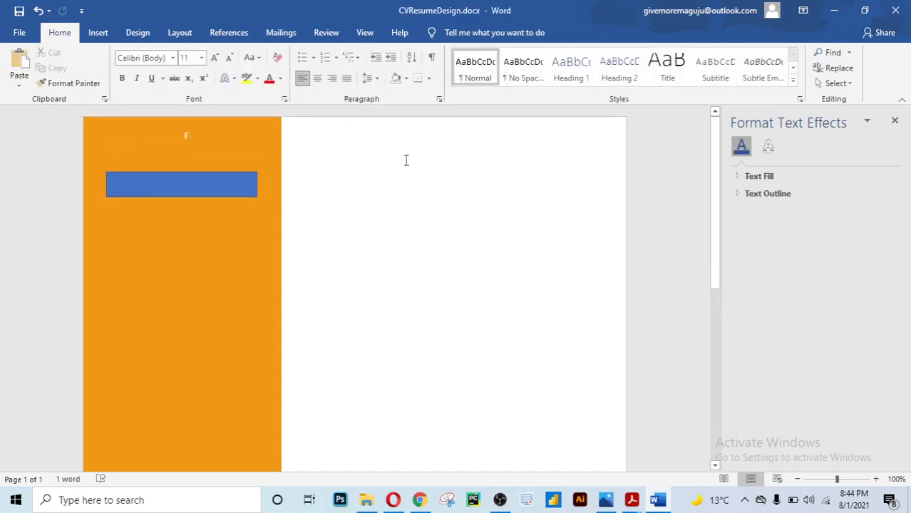
# Add a new line to the sidebar text, then drag the blue rectangle's bottom edge down slightly
pyautogui.click(207, 135)
pyautogui.press('Return')
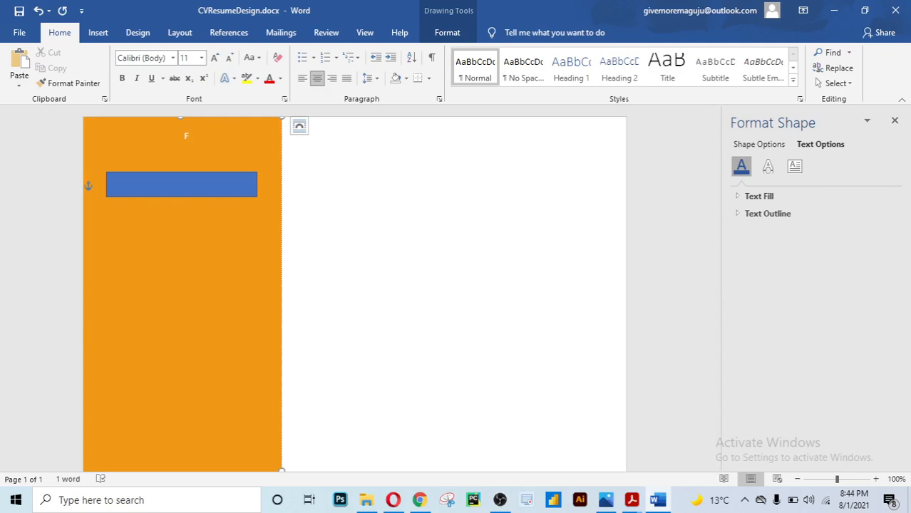
pyautogui.click(200, 184)
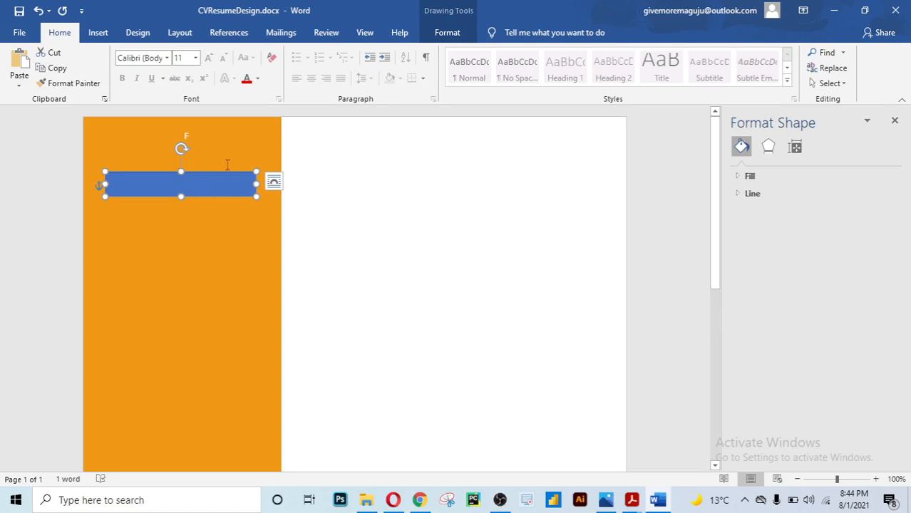
pyautogui.click(275, 134)
pyautogui.click(198, 182)
pyautogui.moveTo(181, 197); pyautogui.dragTo(182, 211)
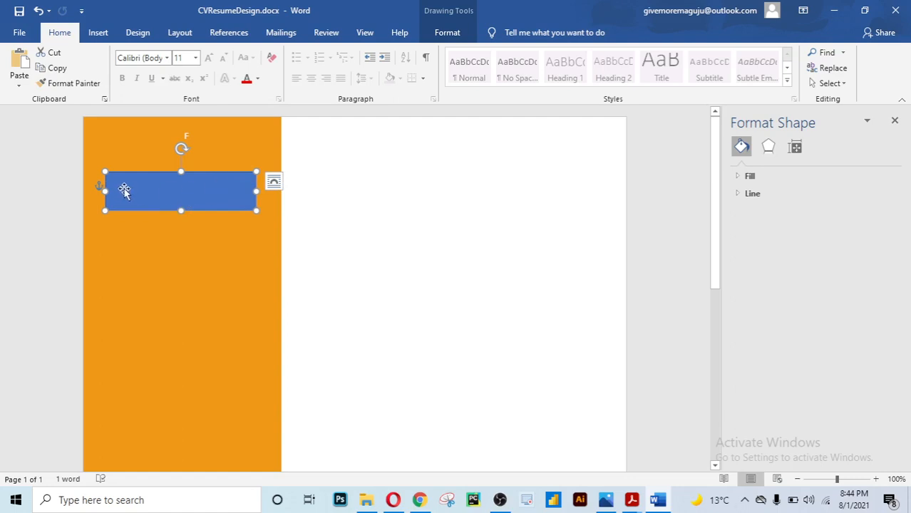
# Add text to the blue rectangle: first name, surname on a second line, all left-aligned
pyautogui.rightClick(230, 192)
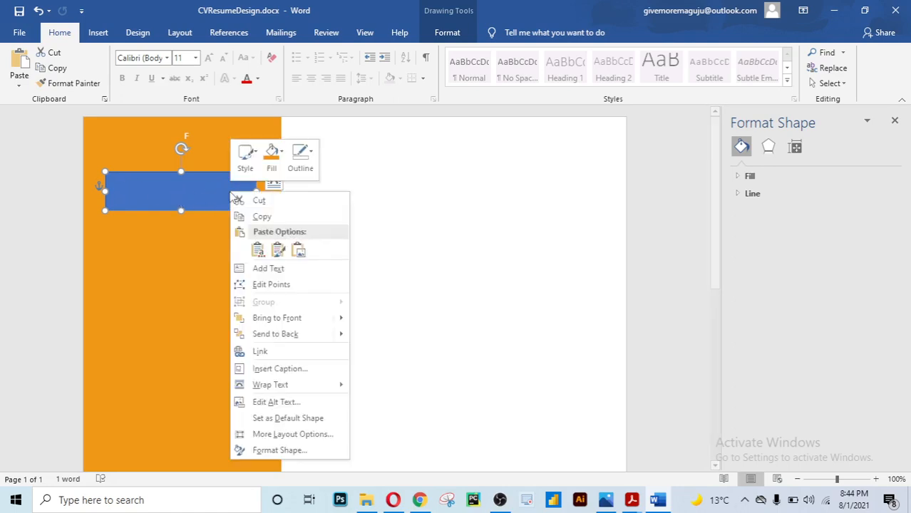
pyautogui.click(257, 271)
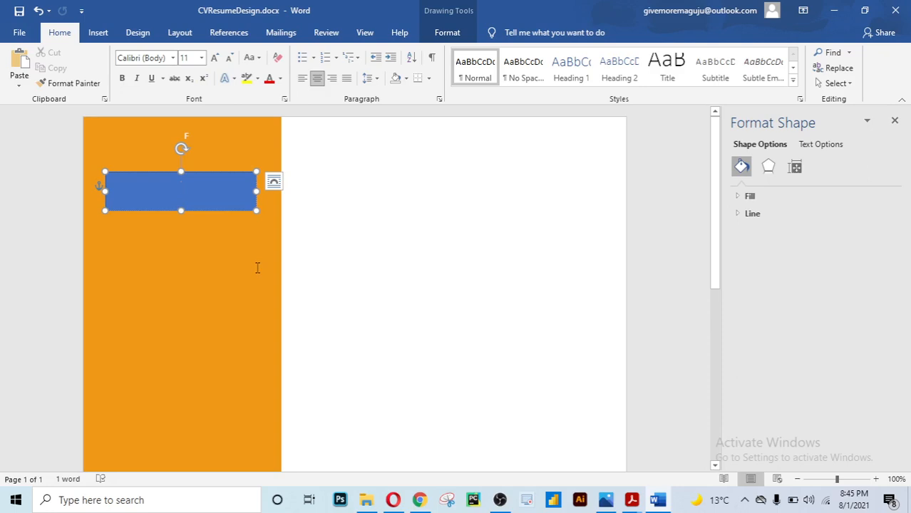
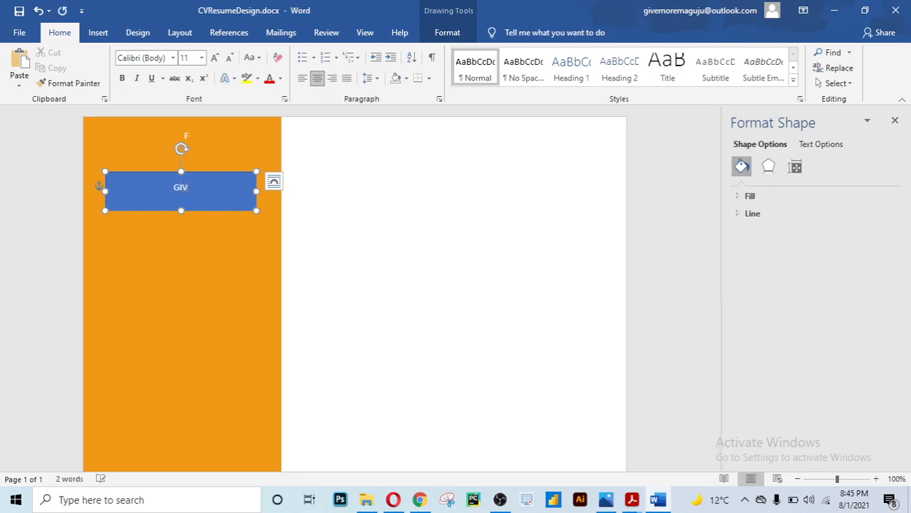
pyautogui.press('Return')
pyautogui.hotkey('ctrl', 'a')
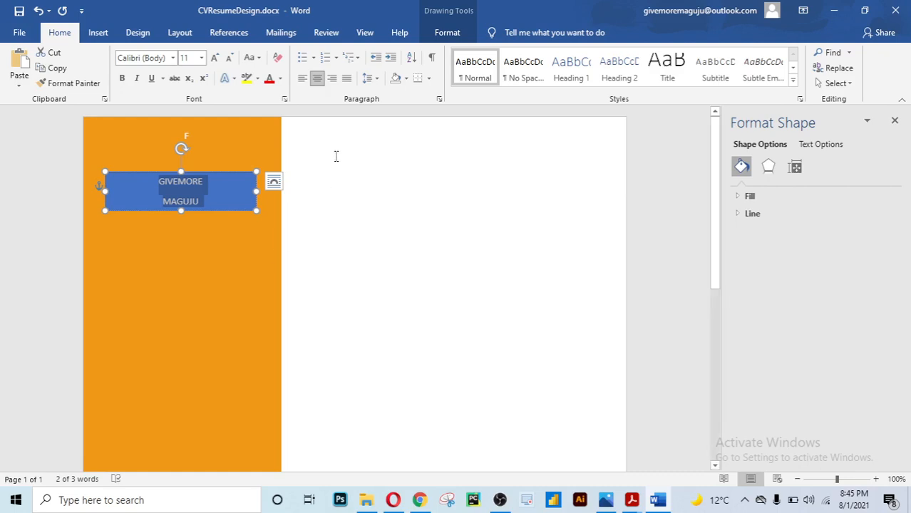
pyautogui.click(302, 84)
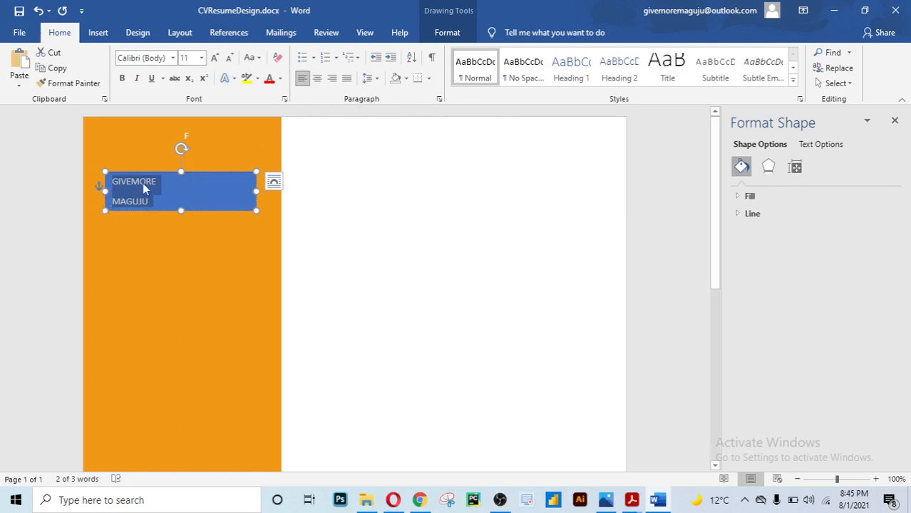
# Remove space after the name paragraphs, set 1.0 line spacing and 16 pt font size
pyautogui.click(377, 79)
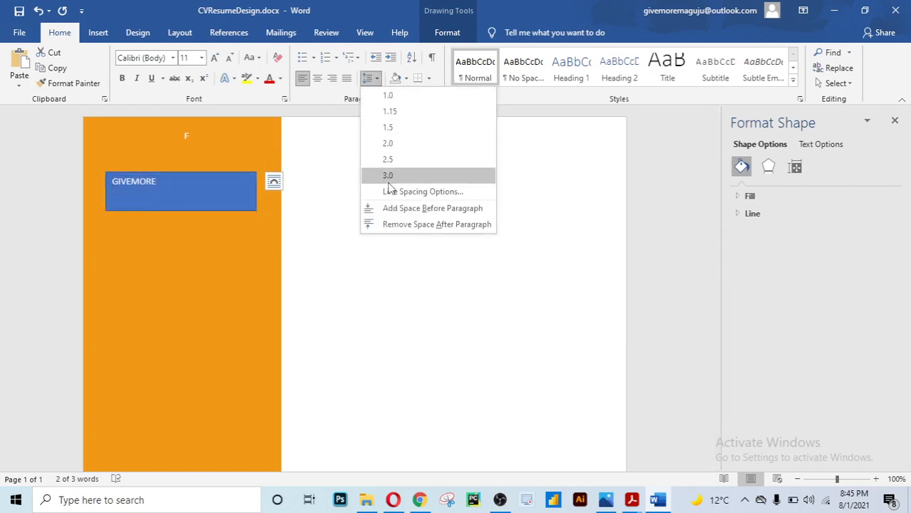
pyautogui.click(399, 226)
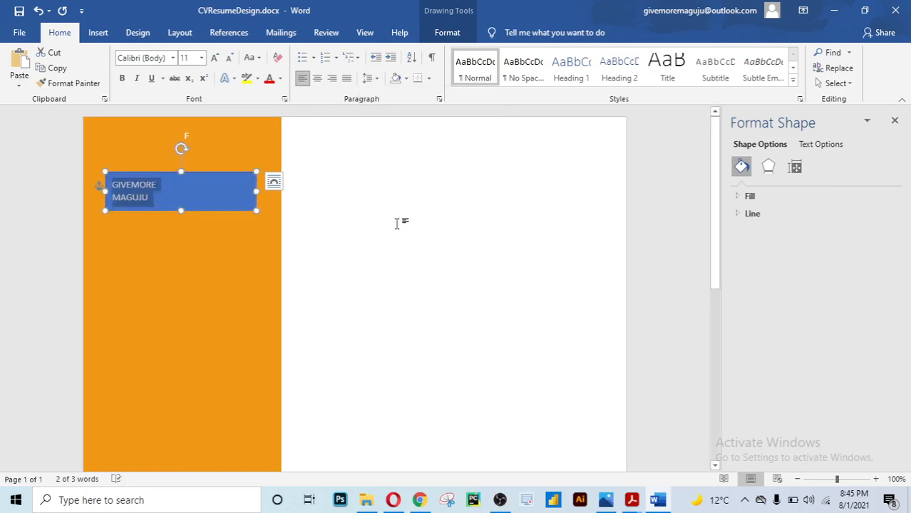
pyautogui.click(377, 79)
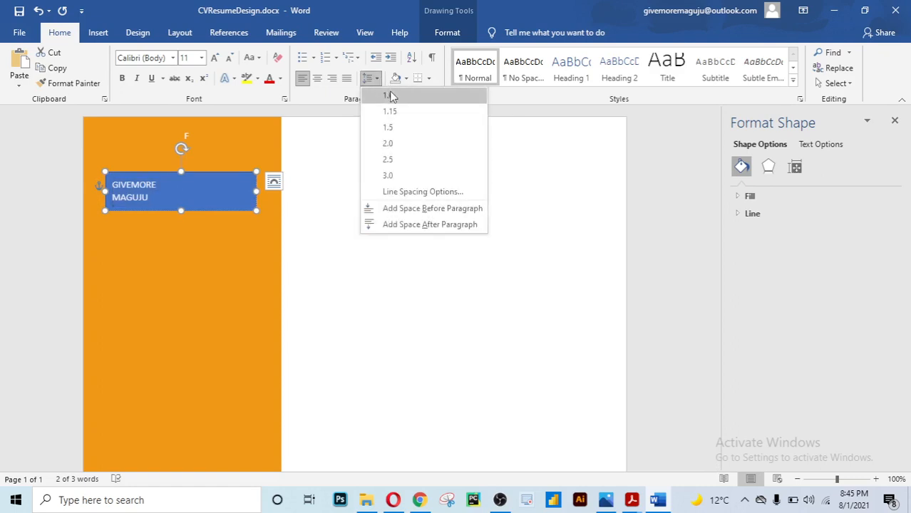
pyautogui.click(390, 95)
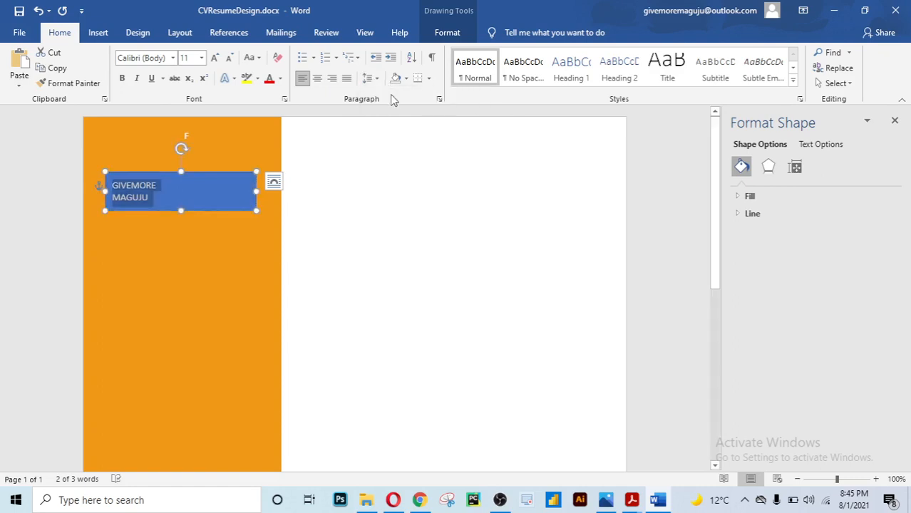
pyautogui.click(202, 60)
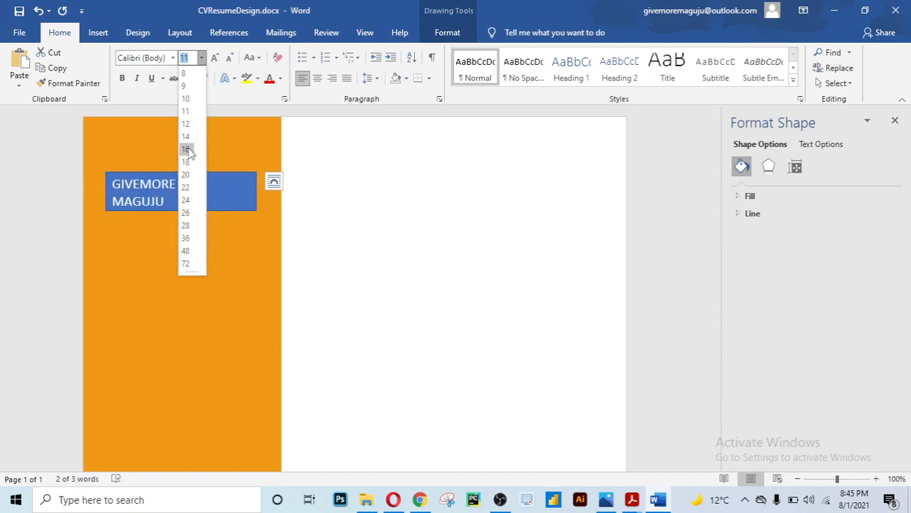
pyautogui.click(186, 150)
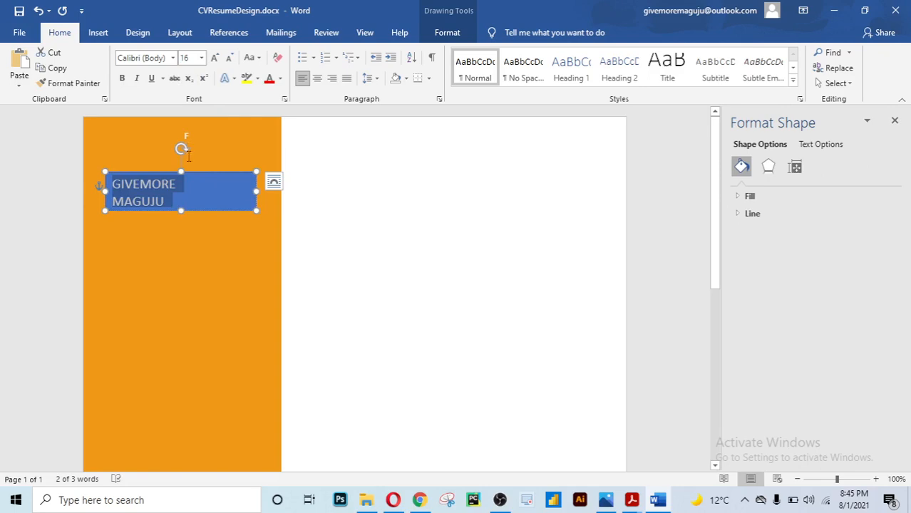
# Make the name box a little taller and move it higher up the sidebar
pyautogui.click(179, 215)
pyautogui.moveTo(179, 215); pyautogui.dragTo(176, 221)
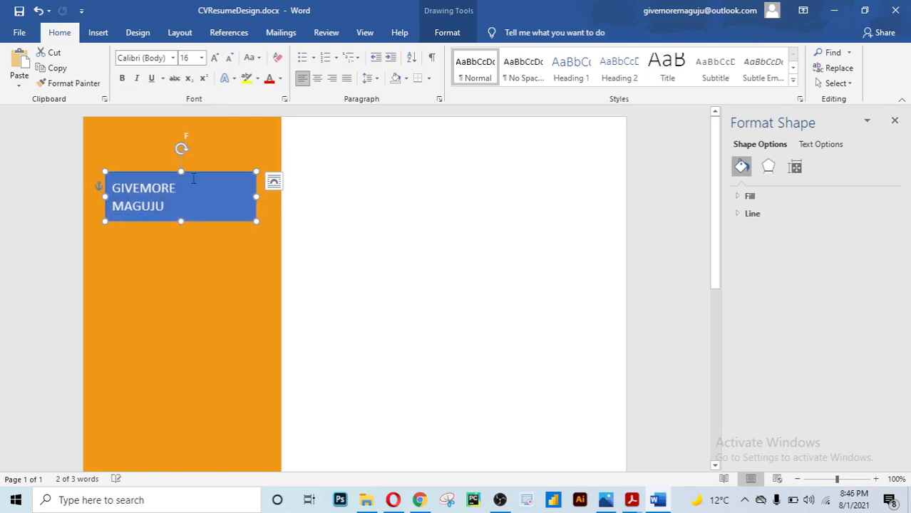
pyautogui.moveTo(192, 171); pyautogui.dragTo(192, 147)
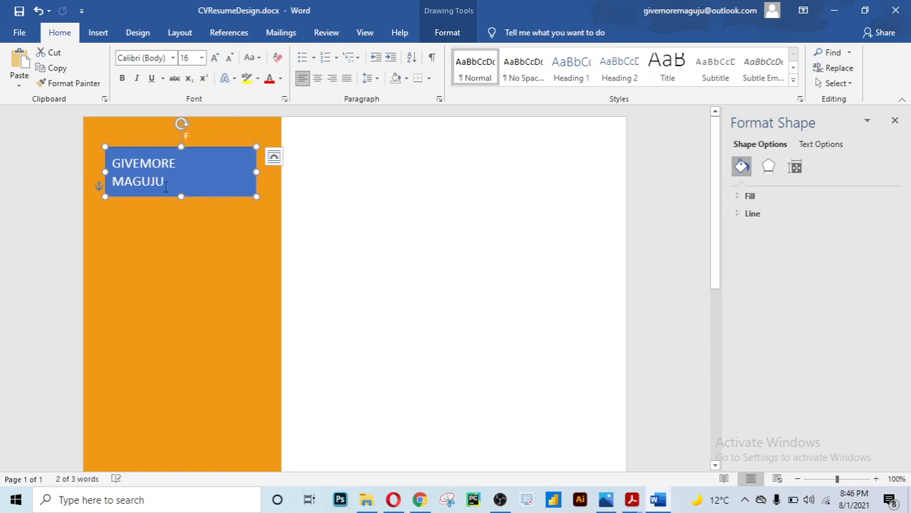
# Change the whole name text from white to black, then reselect the name box
pyautogui.tripleClick(159, 180)
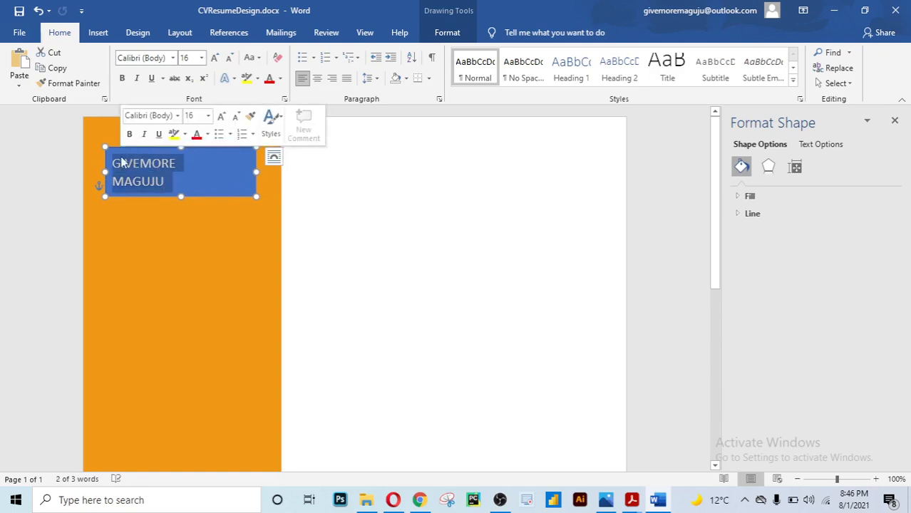
pyautogui.click(206, 136)
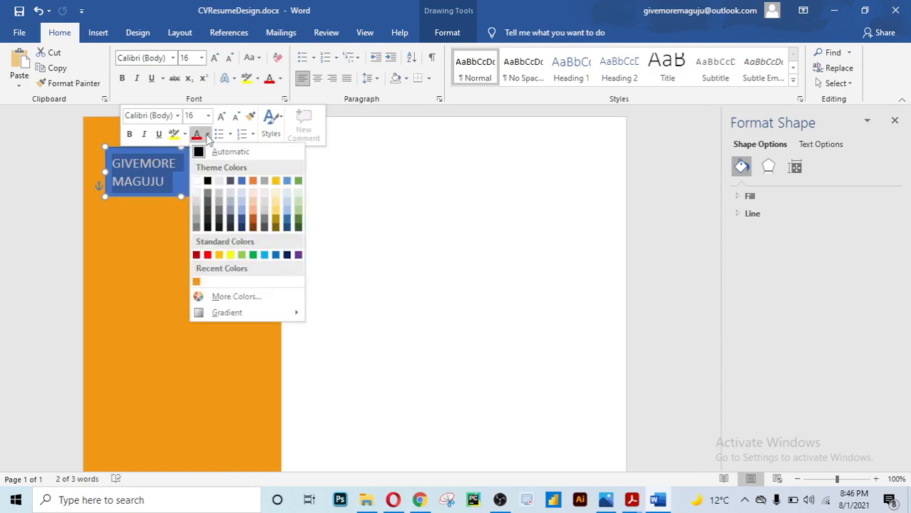
pyautogui.click(207, 181)
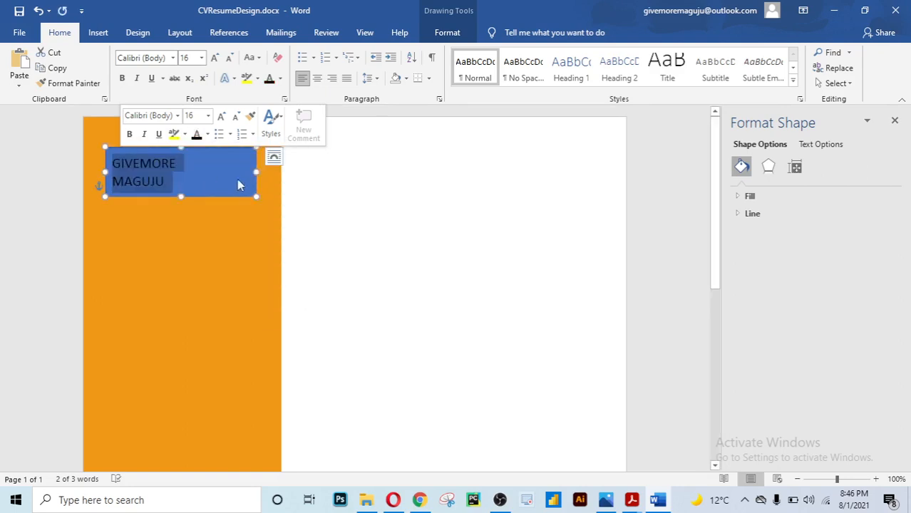
pyautogui.click(292, 187)
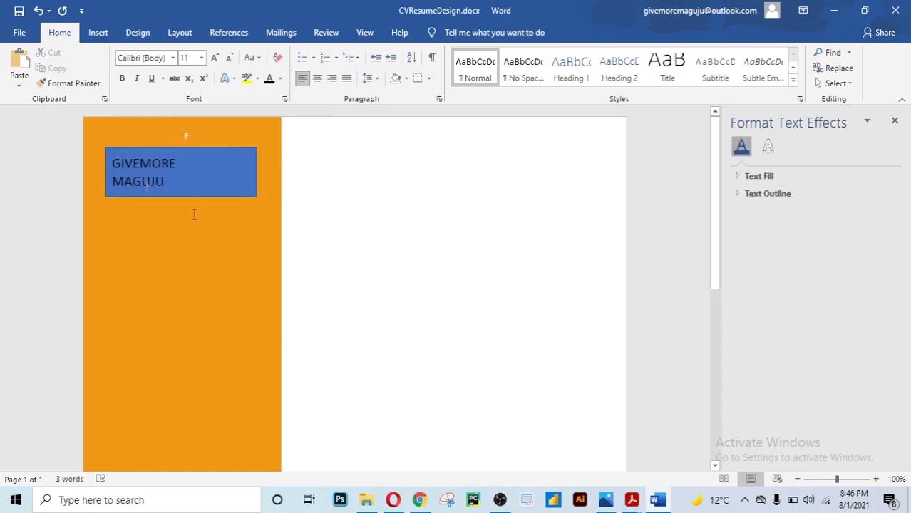
pyautogui.click(237, 149)
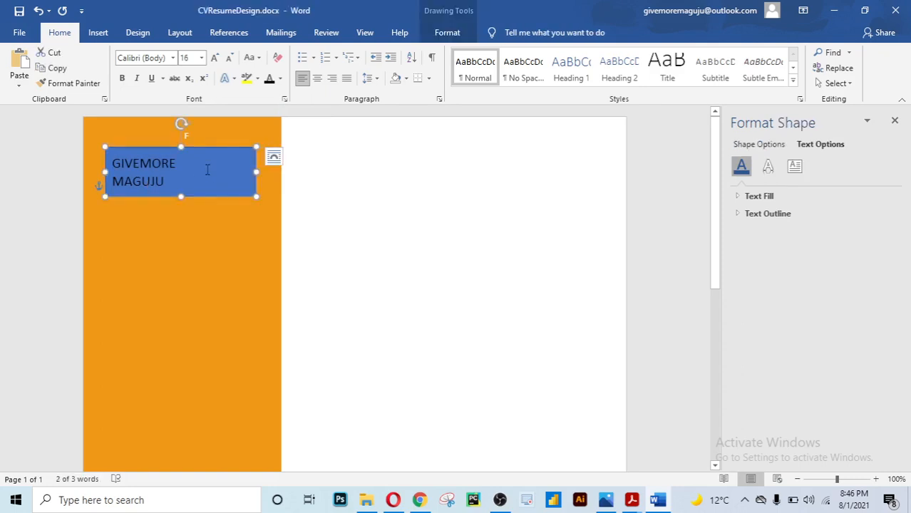
# Give the name box the sidebar's orange Shape Fill and No Outline
pyautogui.click(449, 33)
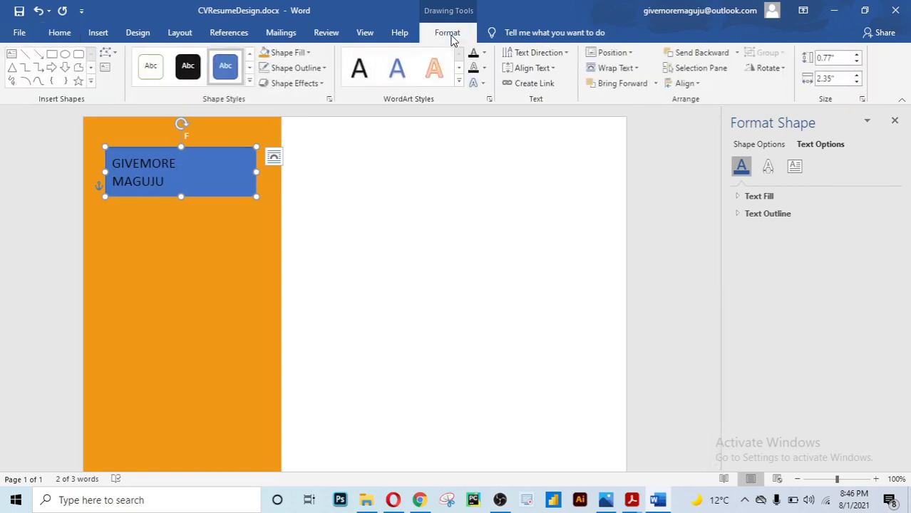
pyautogui.click(266, 57)
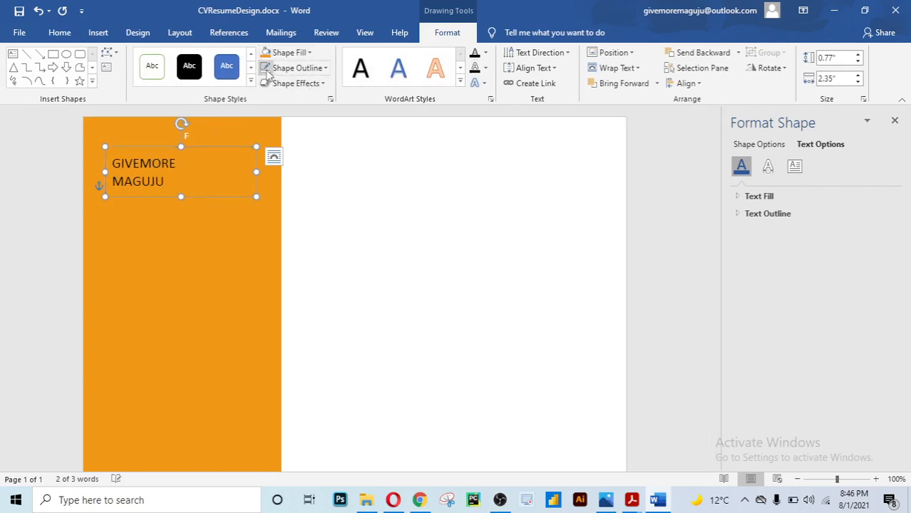
pyautogui.click(314, 67)
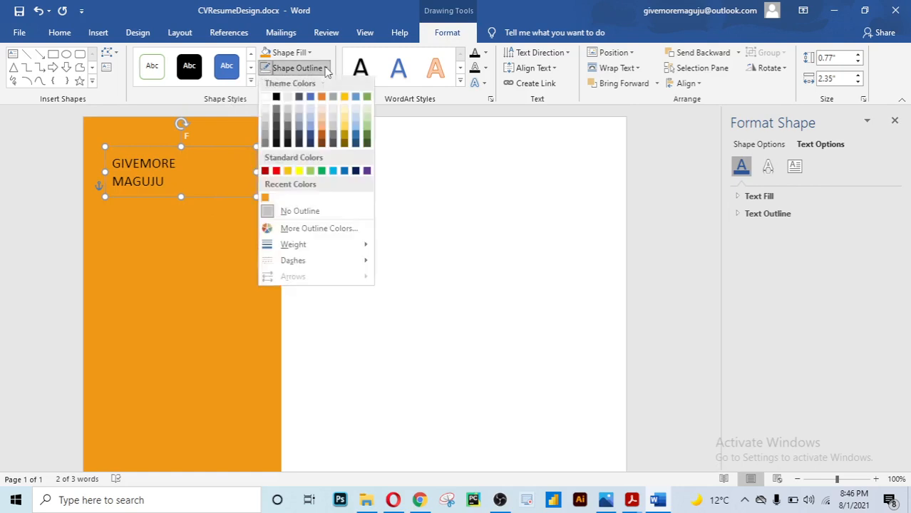
pyautogui.click(289, 212)
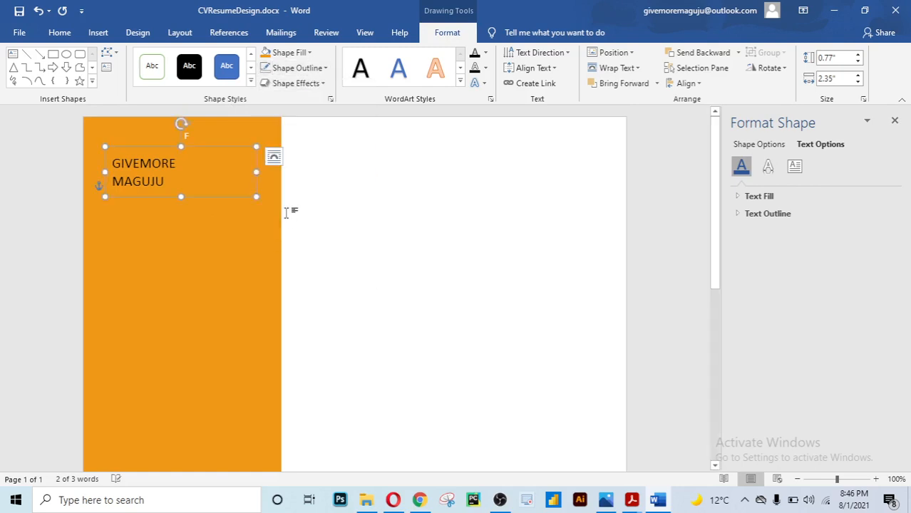
pyautogui.click(307, 209)
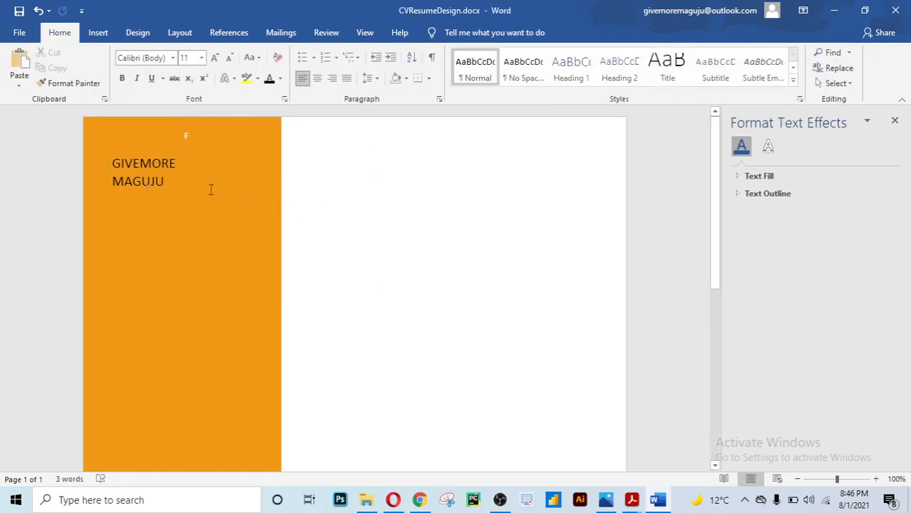
pyautogui.click(167, 178)
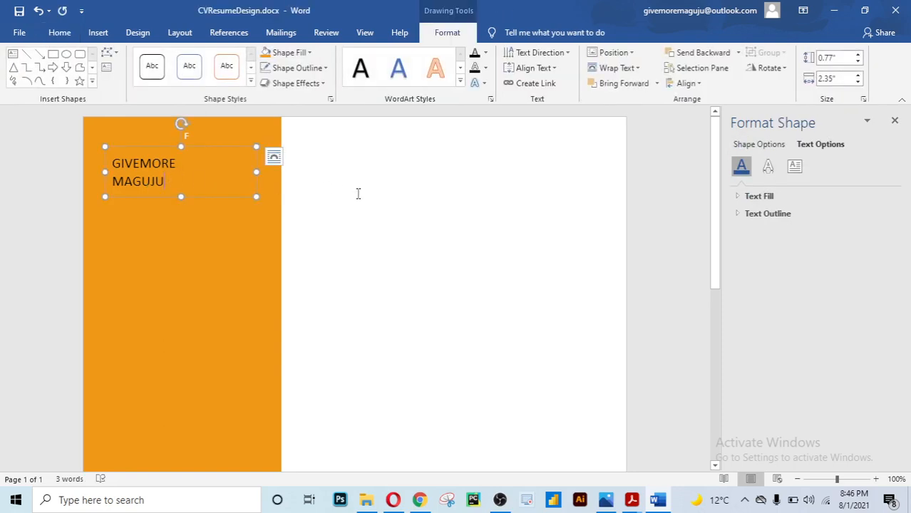
pyautogui.click(319, 211)
pyautogui.scroll(-1, 320, 213)
pyautogui.scroll(1, 320, 213)
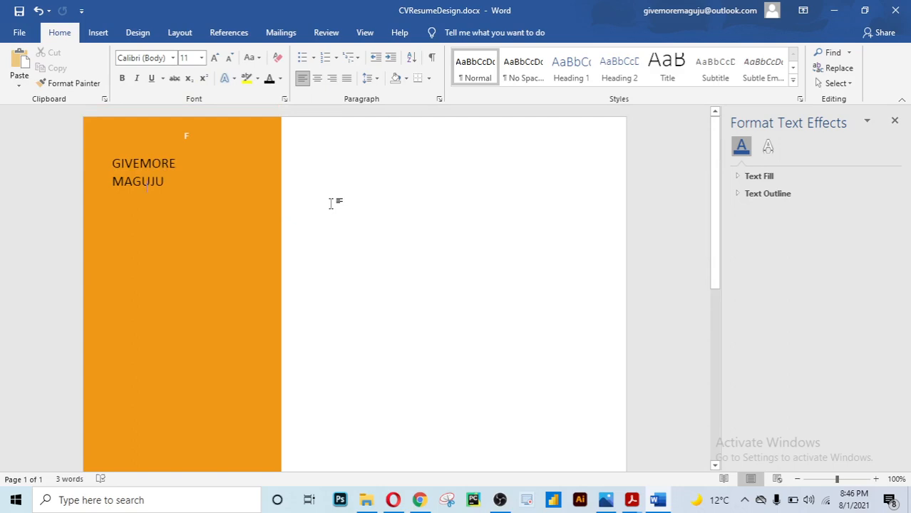
pyautogui.click(177, 175)
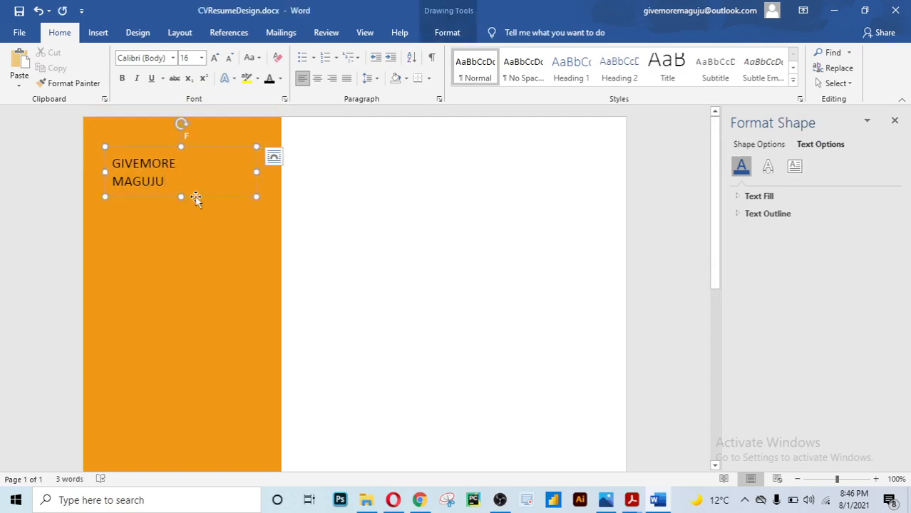
pyautogui.click(196, 198)
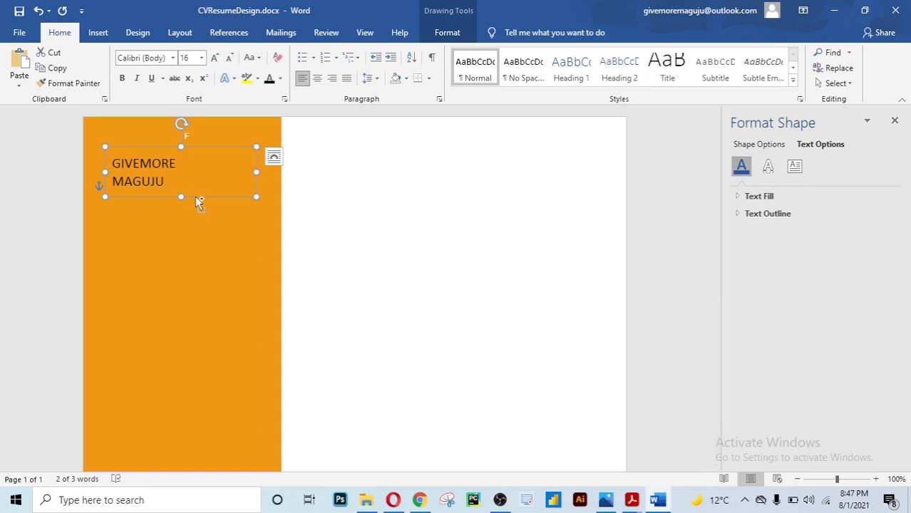
pyautogui.hotkey('ctrl', 'v')
pyautogui.moveTo(207, 209); pyautogui.dragTo(201, 252)
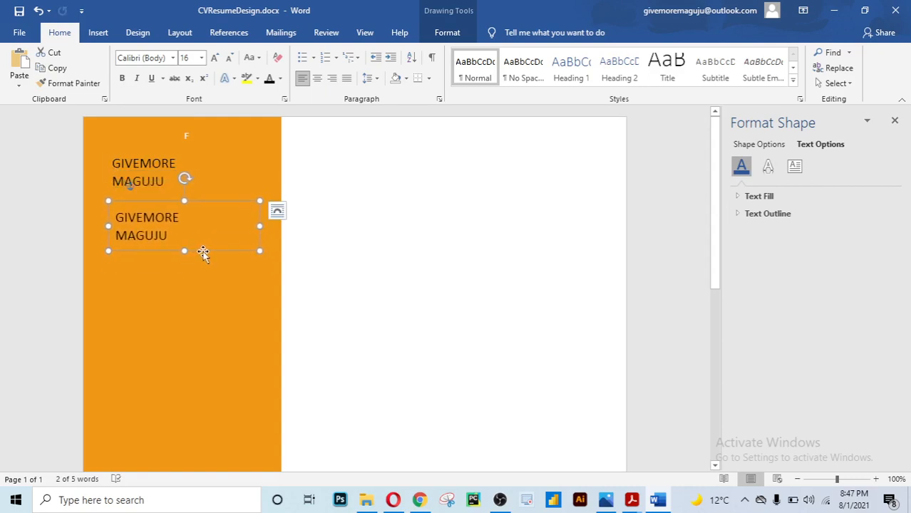
pyautogui.press('Delete')
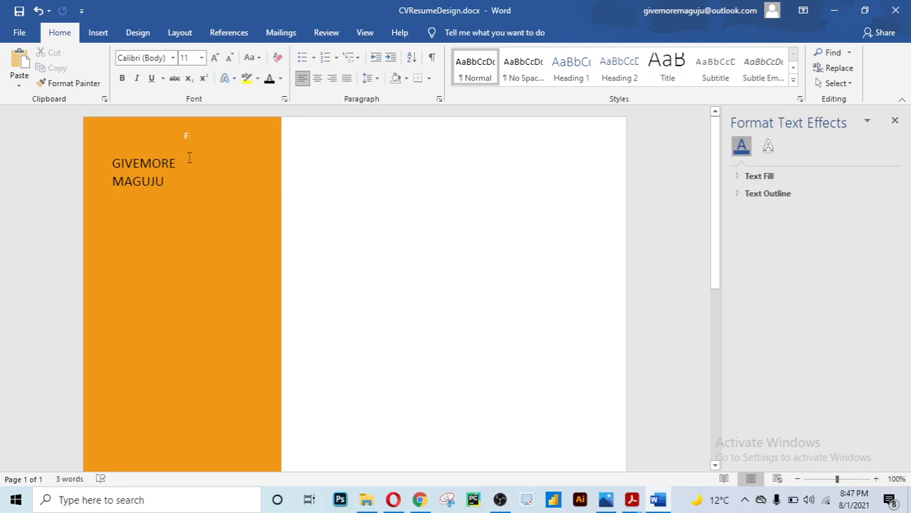
pyautogui.click(188, 157)
pyautogui.click(194, 197)
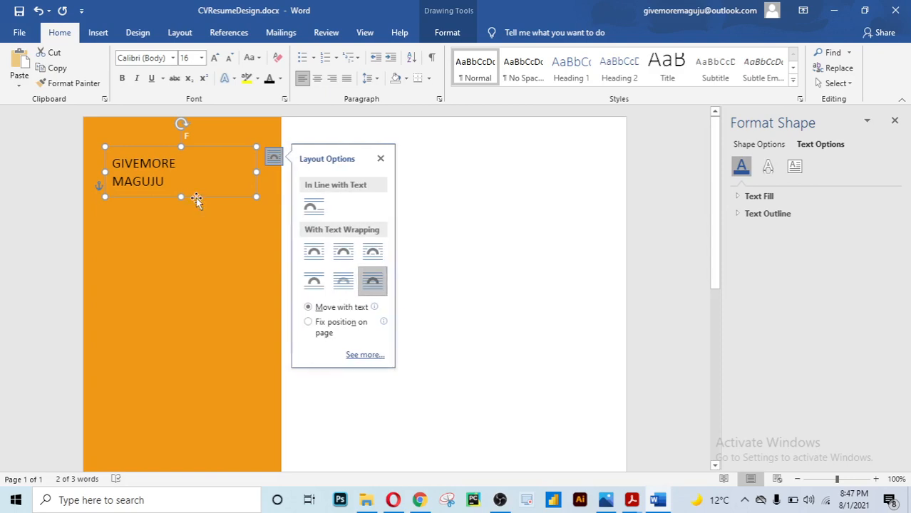
pyautogui.click(470, 230)
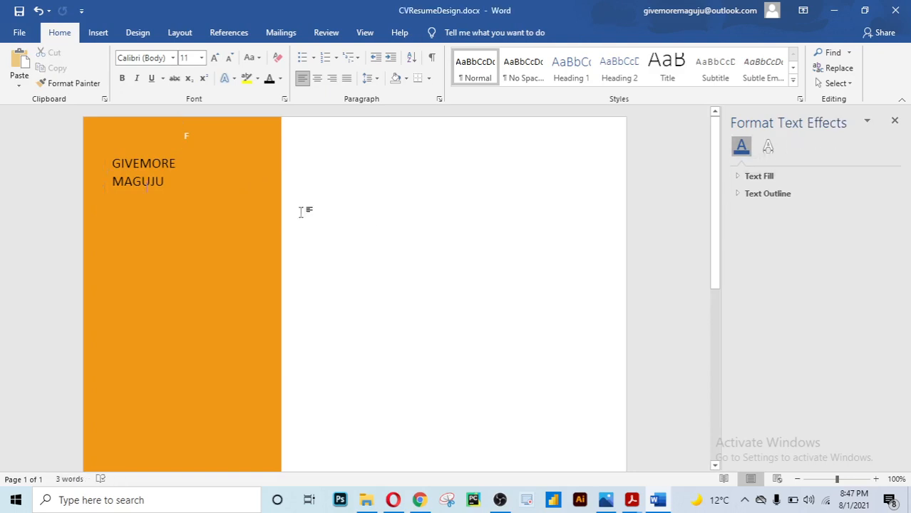
pyautogui.click(173, 180)
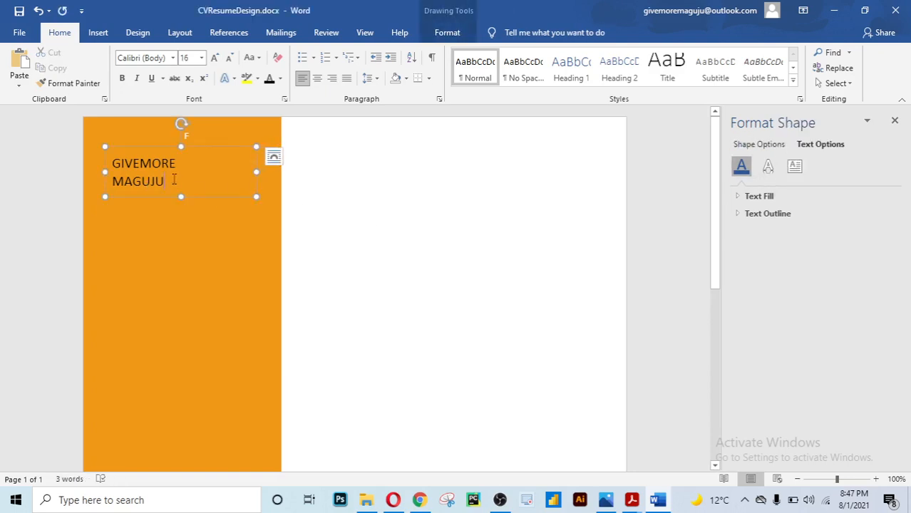
pyautogui.click(209, 198)
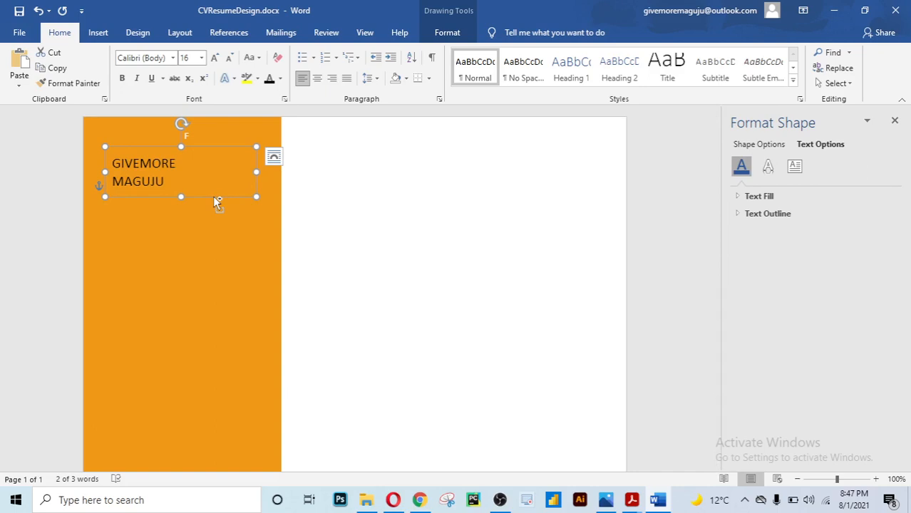
# Duplicate the name box just below the name and select all of the copy's text
pyautogui.moveTo(217, 203); pyautogui.dragTo(211, 260)
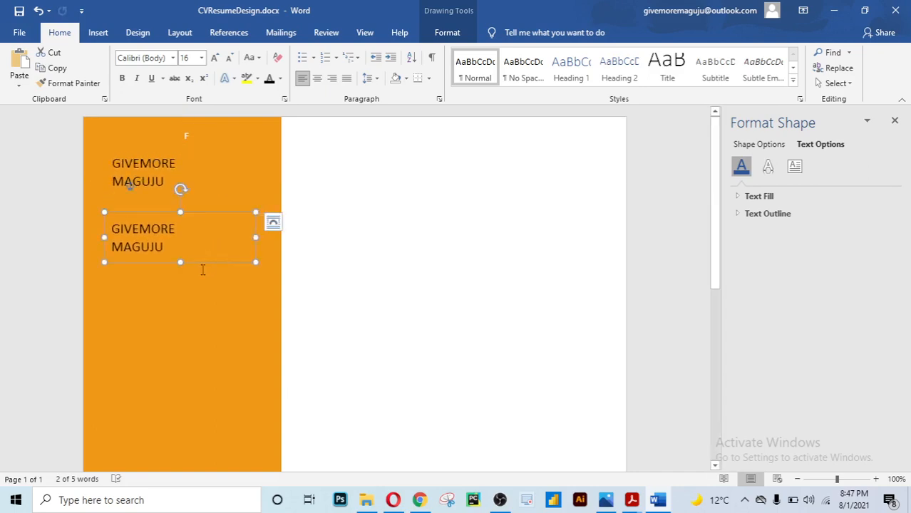
pyautogui.moveTo(198, 265); pyautogui.dragTo(197, 259)
pyautogui.click(179, 244)
pyautogui.doubleClick(178, 244)
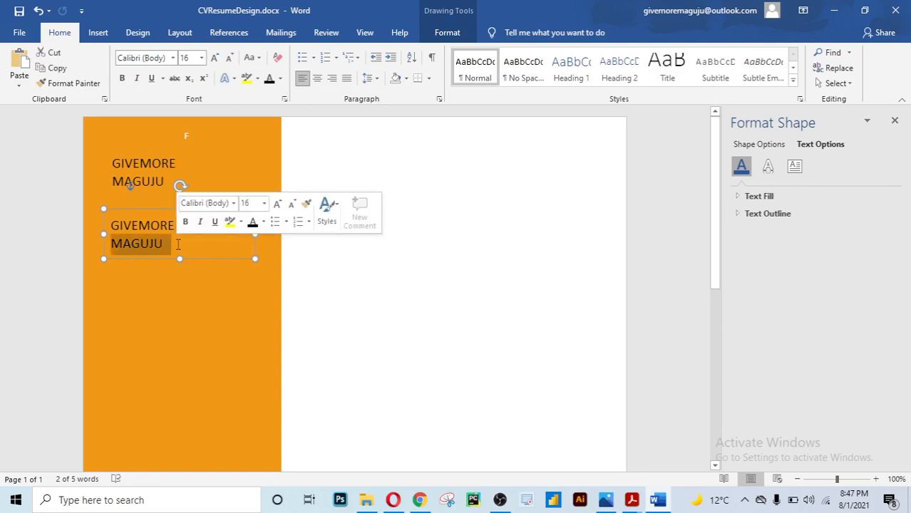
pyautogui.hotkey('ctrl', 'a')
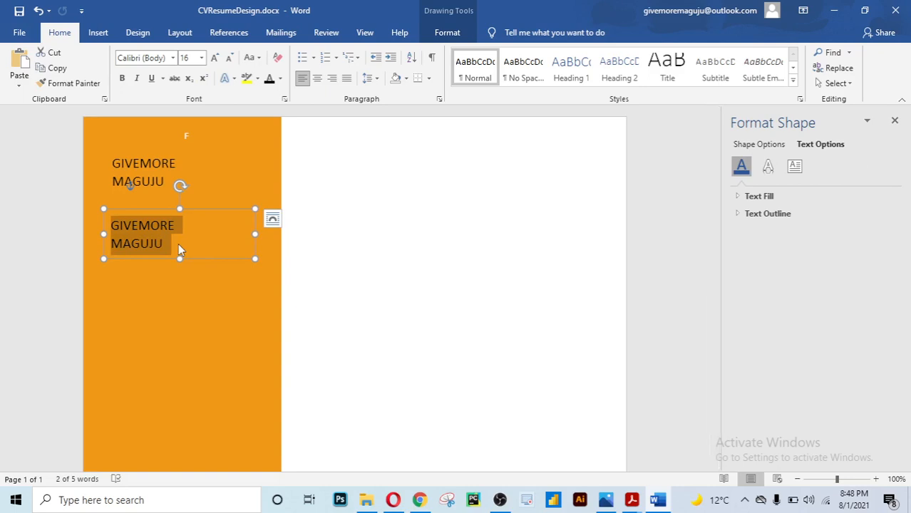
# Replace the copy's text with FINANCIAL ANALYST and shorten the box to one line
pyautogui.write('P')
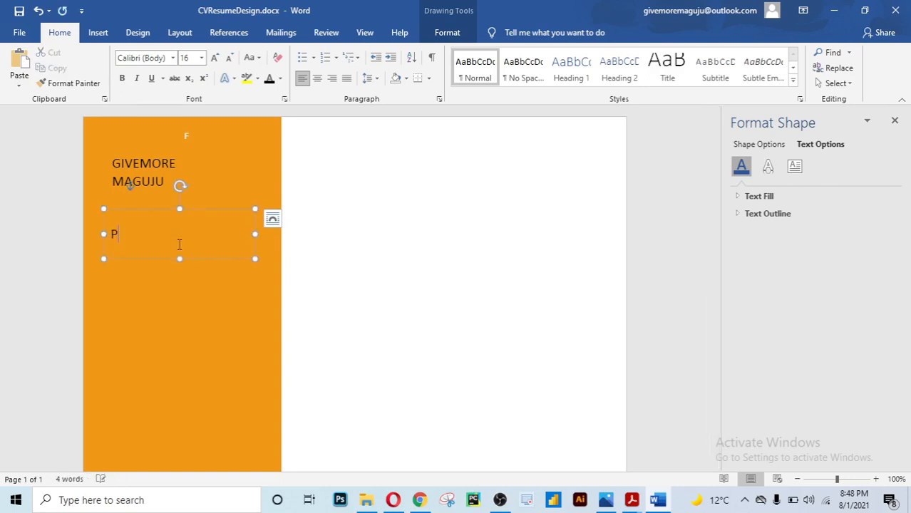
pyautogui.write('YTHON DEVELO')
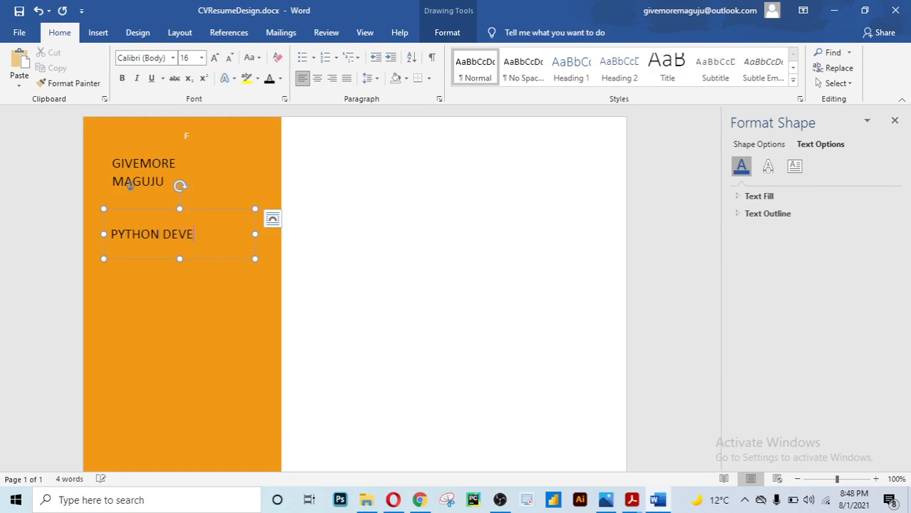
pyautogui.press('BackSpace')
pyautogui.press('BackSpace')
pyautogui.press('BackSpace')
pyautogui.press('BackSpace')
pyautogui.press('BackSpace')
pyautogui.press('BackSpace')
pyautogui.press('BackSpace')
pyautogui.press('BackSpace')
pyautogui.press('BackSpace')
pyautogui.press('BackSpace')
pyautogui.press('BackSpace')
pyautogui.press('BackSpace')
pyautogui.press('BackSpace')
pyautogui.write('F')
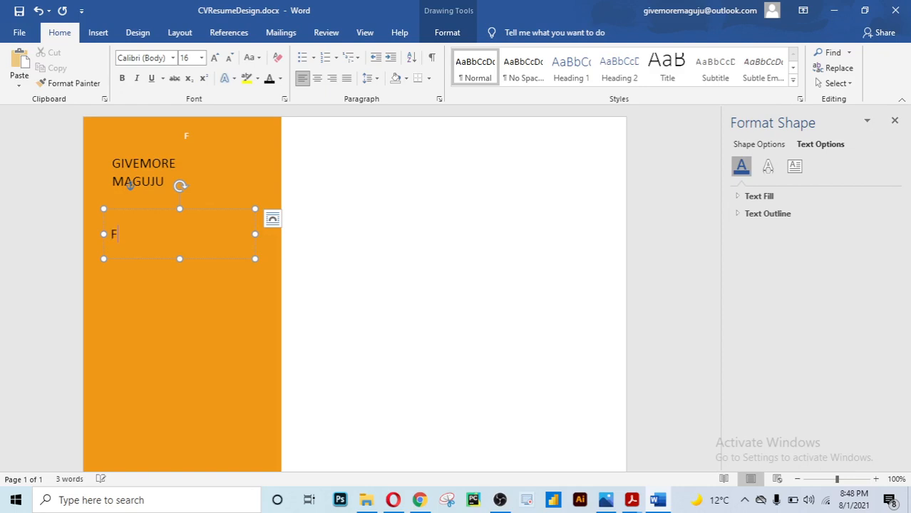
pyautogui.write('INANCIAL ANA')
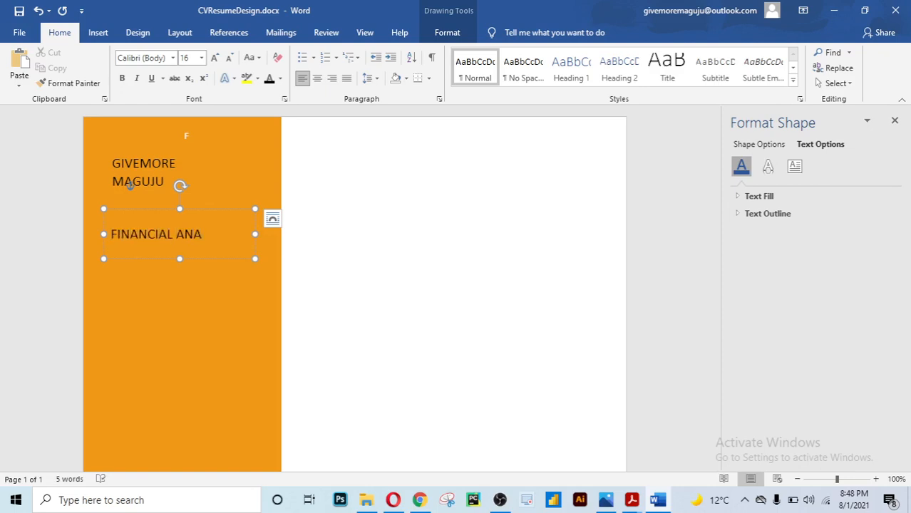
pyautogui.write('LYST')
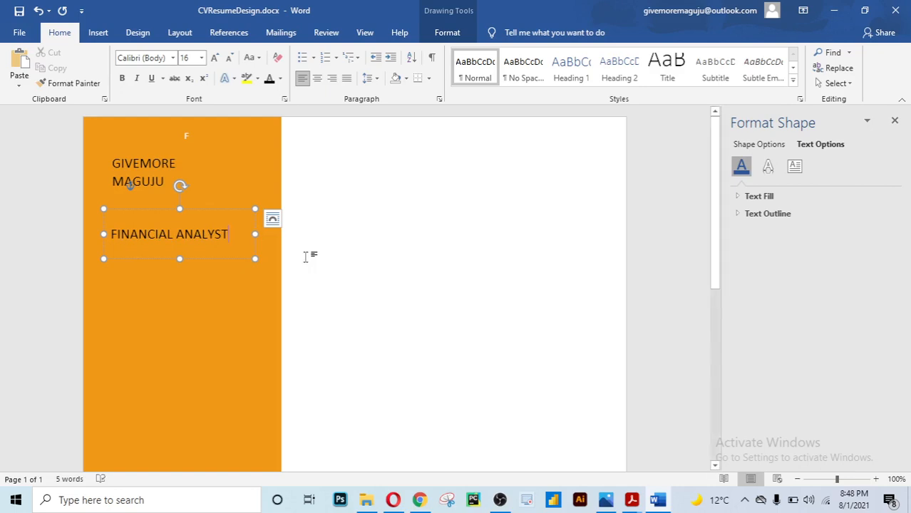
pyautogui.moveTo(180, 259); pyautogui.dragTo(180, 239)
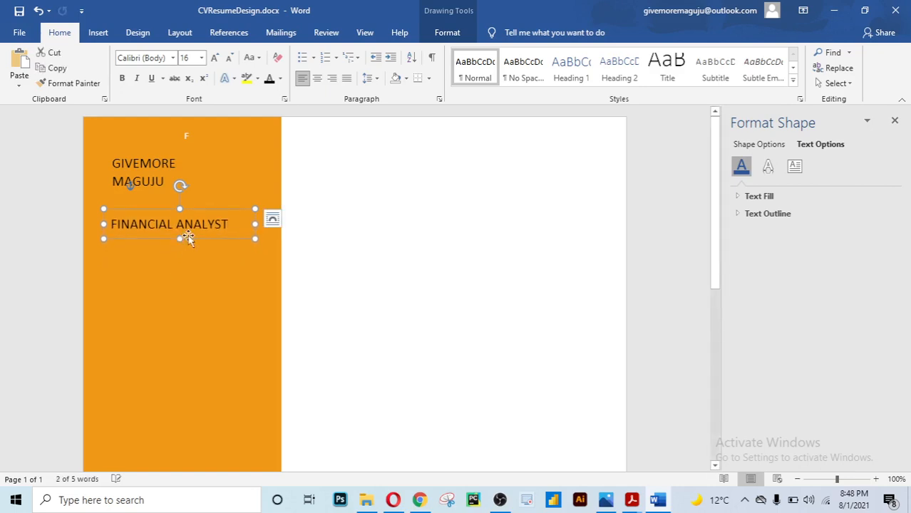
# Set the FINANCIAL ANALYST text to 14 pt
pyautogui.click(227, 224)
pyautogui.click(321, 252)
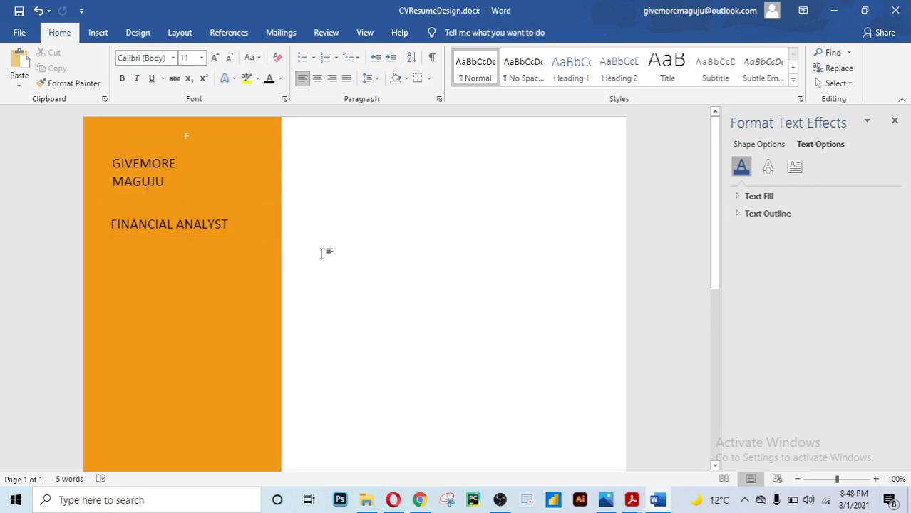
pyautogui.click(223, 239)
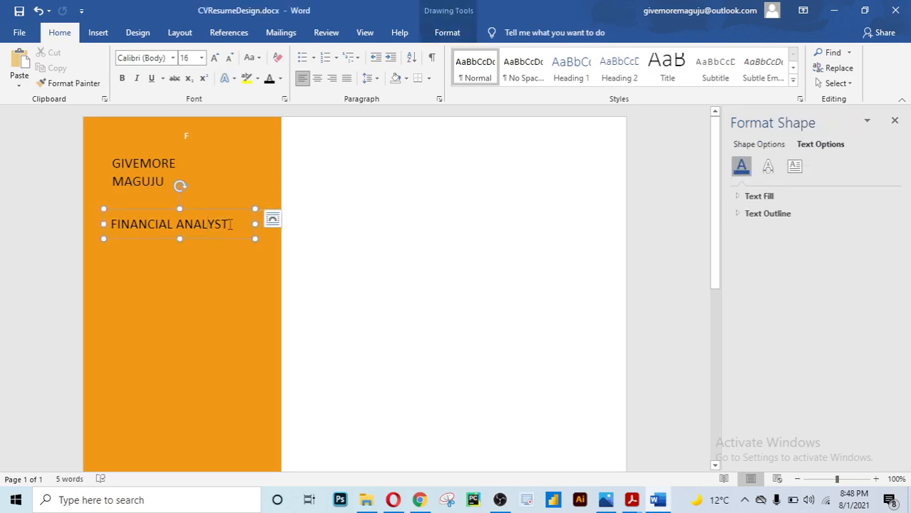
pyautogui.moveTo(241, 225); pyautogui.dragTo(115, 225)
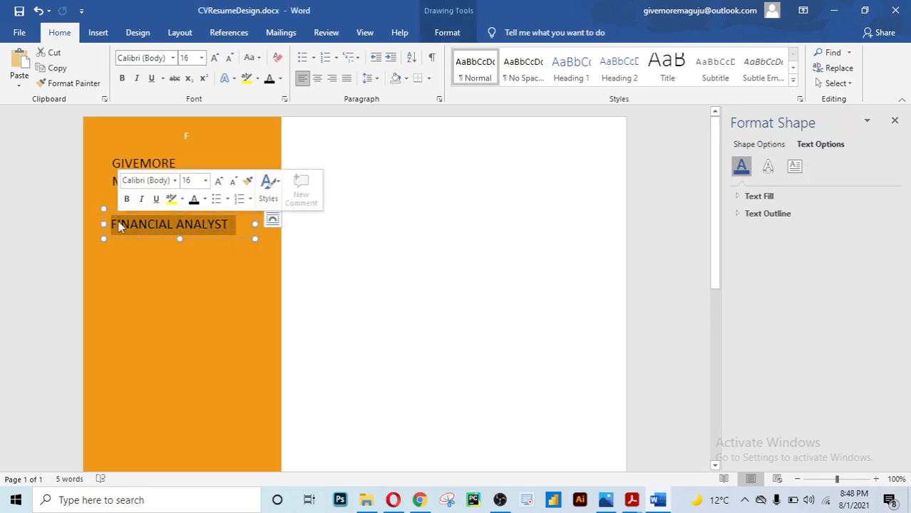
pyautogui.click(205, 182)
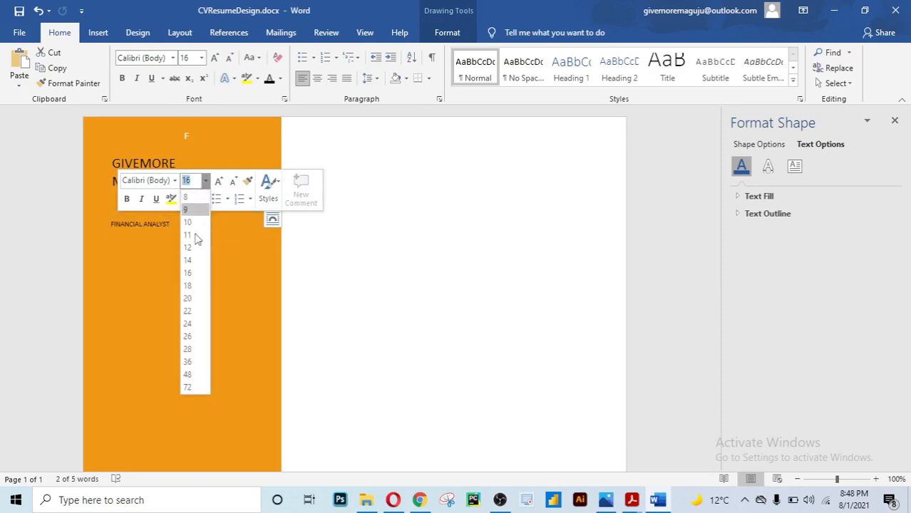
pyautogui.click(191, 259)
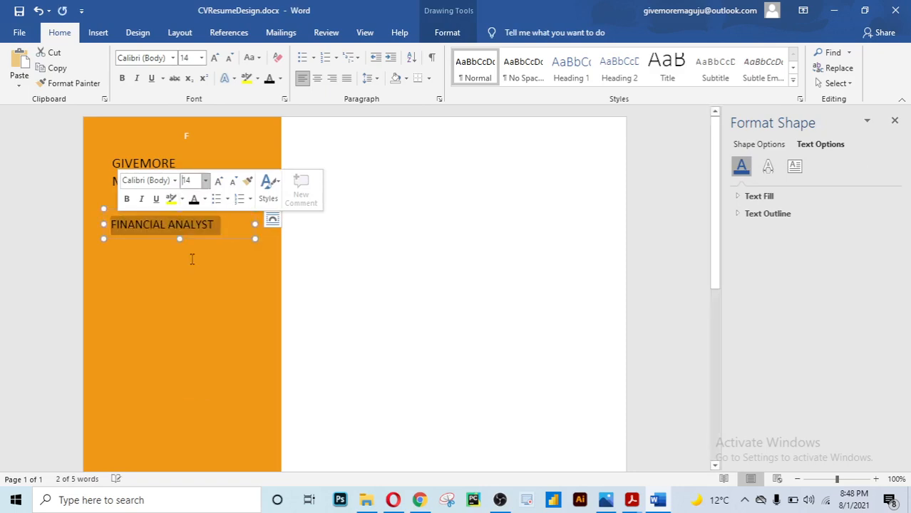
# Move the FINANCIAL ANALYST box up so it sits just below the name
pyautogui.click(309, 254)
pyautogui.click(186, 237)
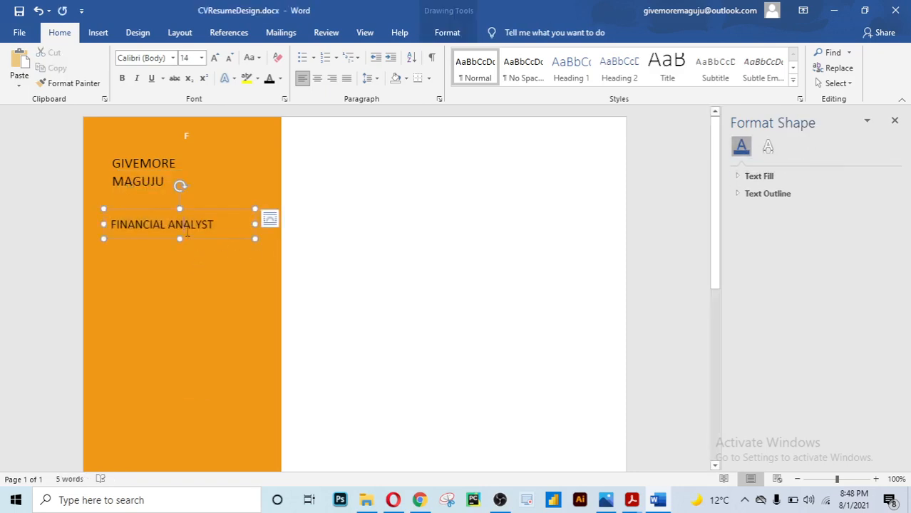
pyautogui.moveTo(197, 207); pyautogui.dragTo(200, 187)
pyautogui.click(370, 275)
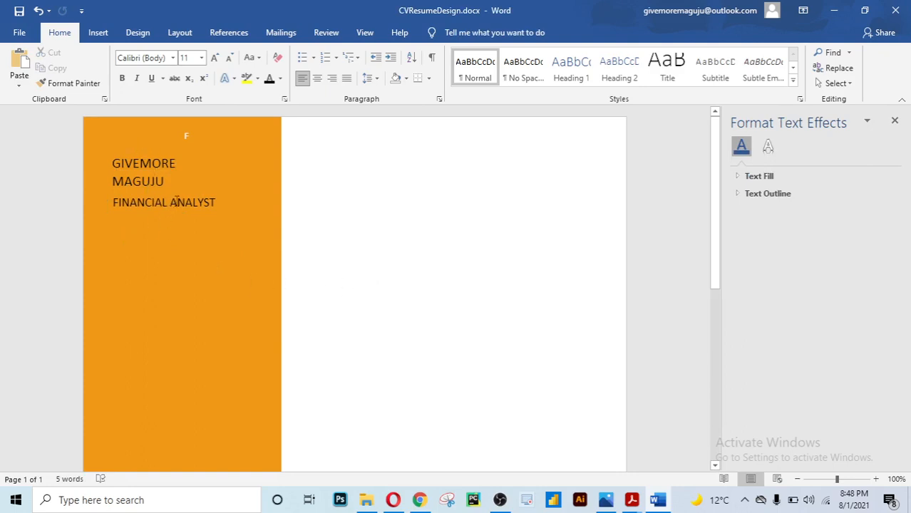
pyautogui.click(177, 202)
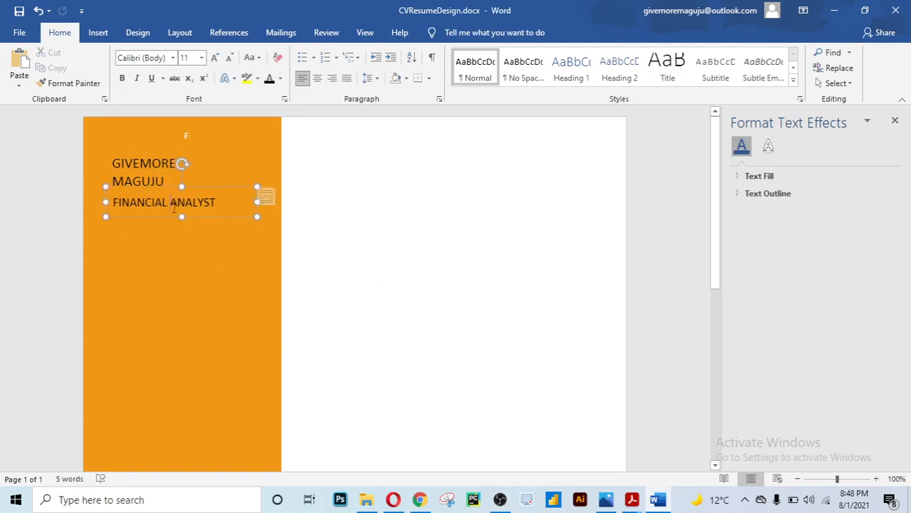
pyautogui.click(308, 262)
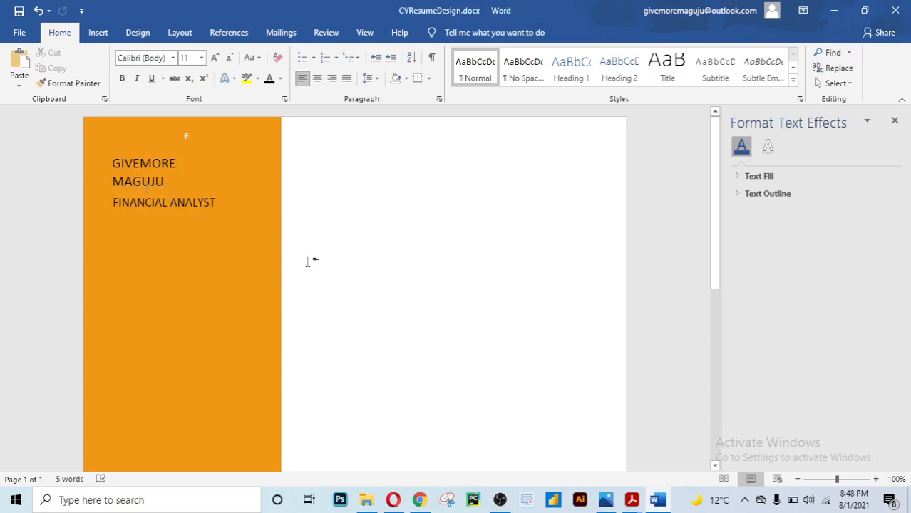
pyautogui.click(203, 204)
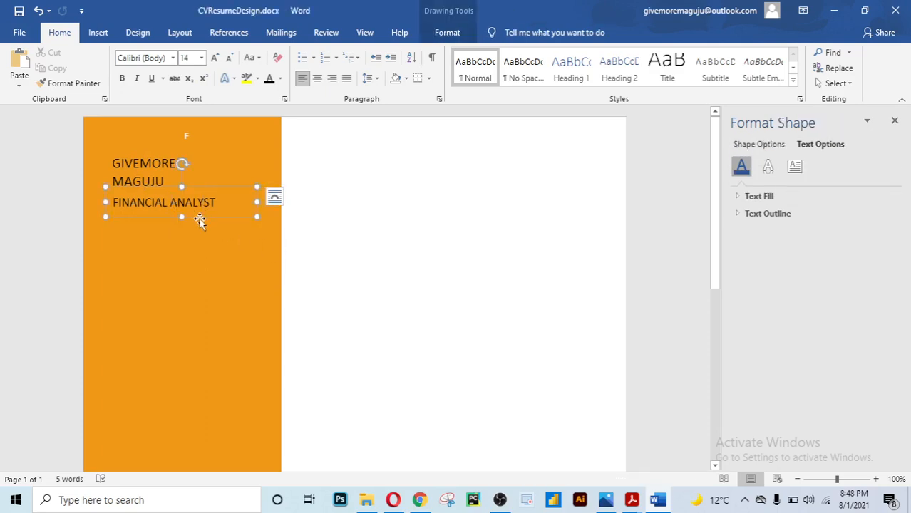
pyautogui.click(286, 258)
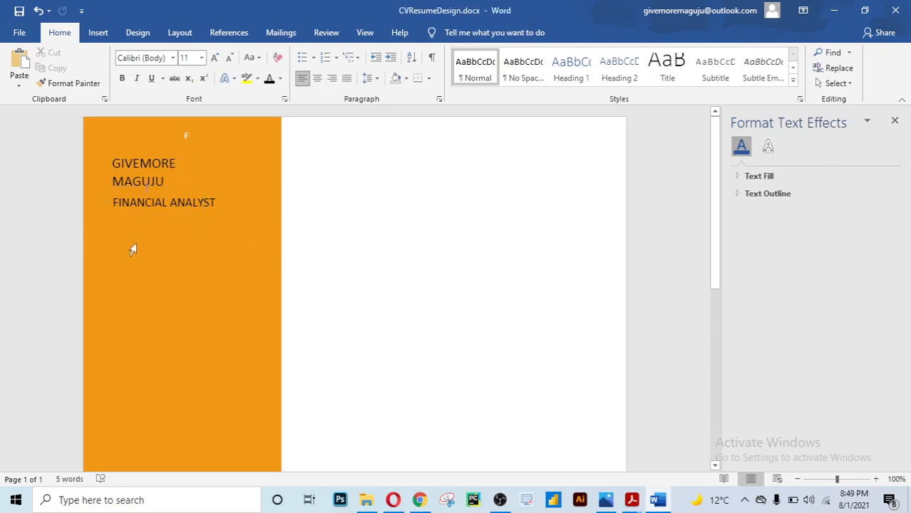
pyautogui.click(99, 37)
# Choose a line shape from the Shapes gallery and zoom the page to 220%
pyautogui.click(189, 55)
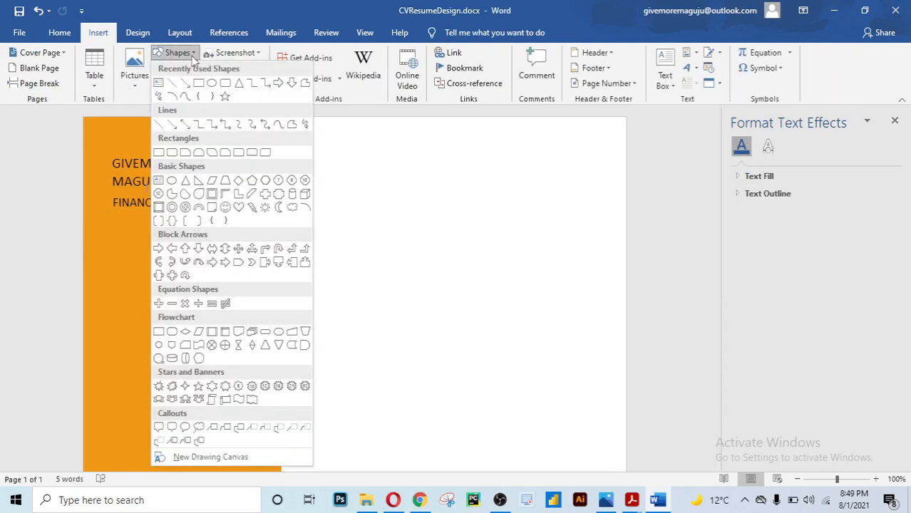
pyautogui.click(172, 83)
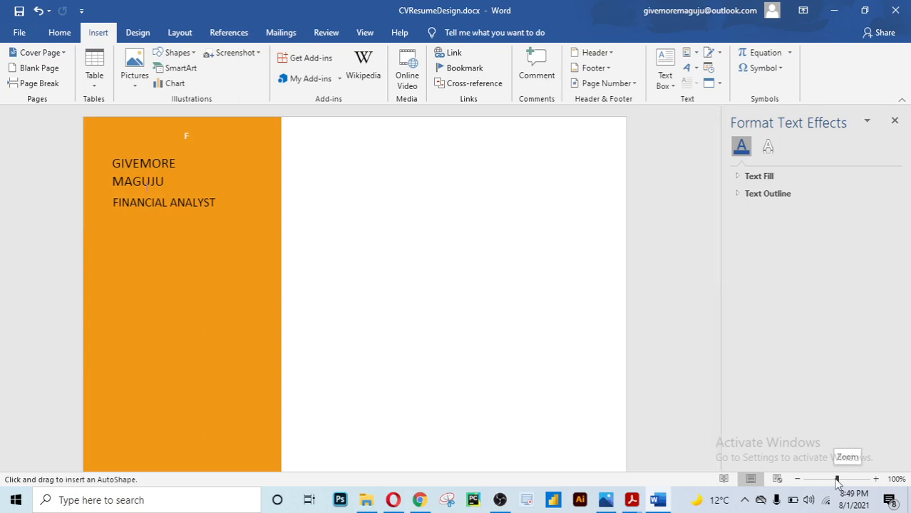
pyautogui.moveTo(838, 482); pyautogui.dragTo(844, 483)
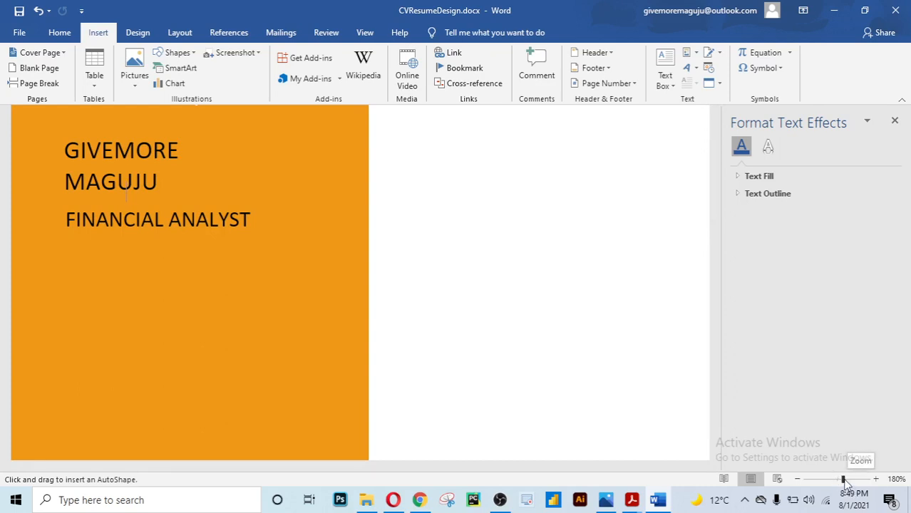
pyautogui.moveTo(844, 482); pyautogui.dragTo(847, 480)
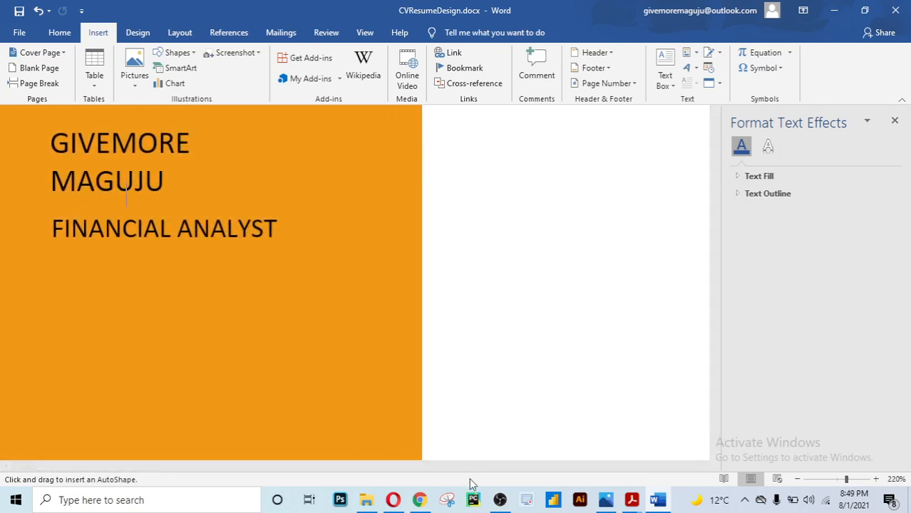
# Close the Format Text Effects pane and scroll the view left to the sidebar
pyautogui.click(7, 467)
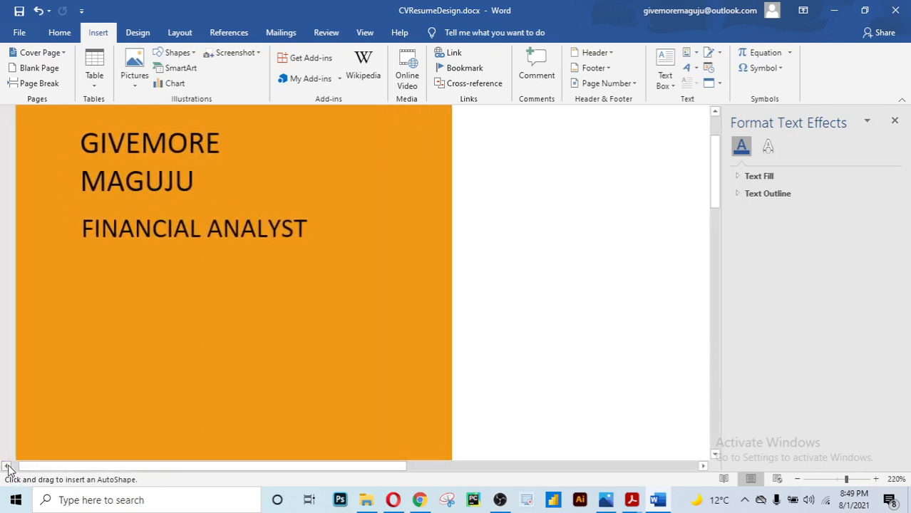
pyautogui.click(895, 120)
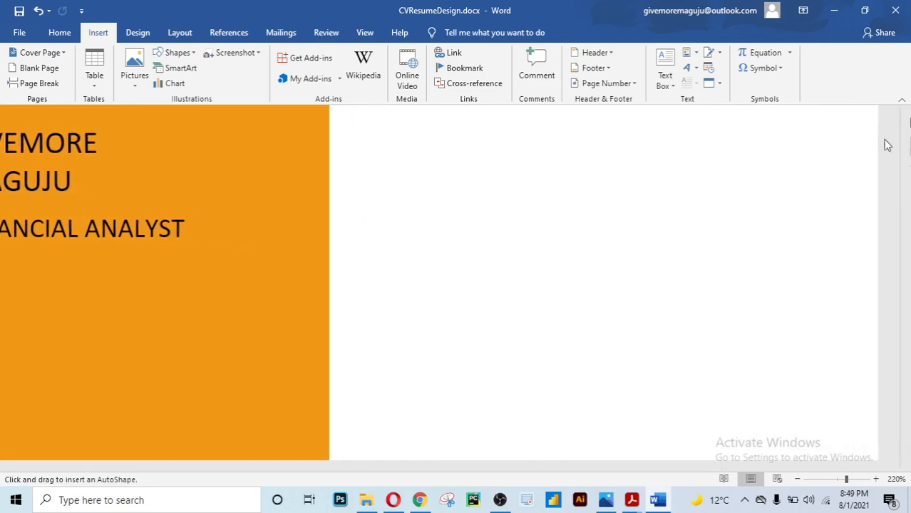
pyautogui.click(6, 467)
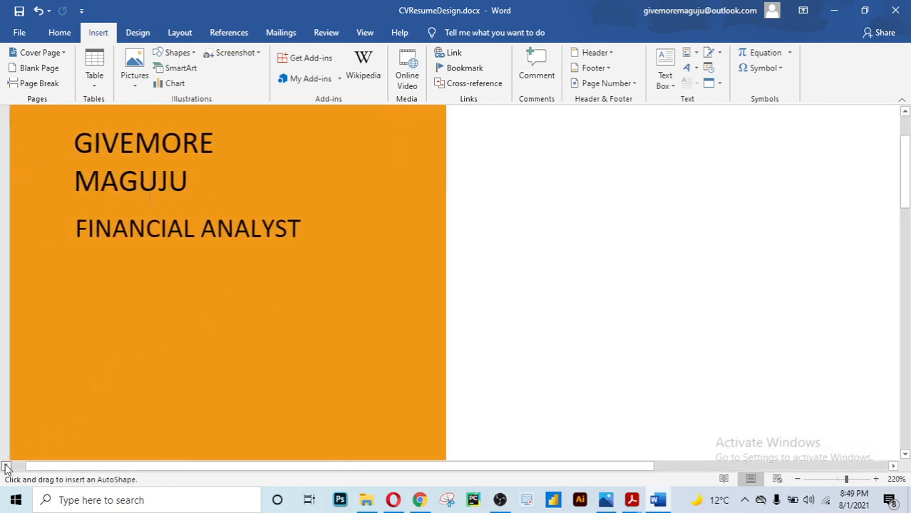
pyautogui.click(6, 467)
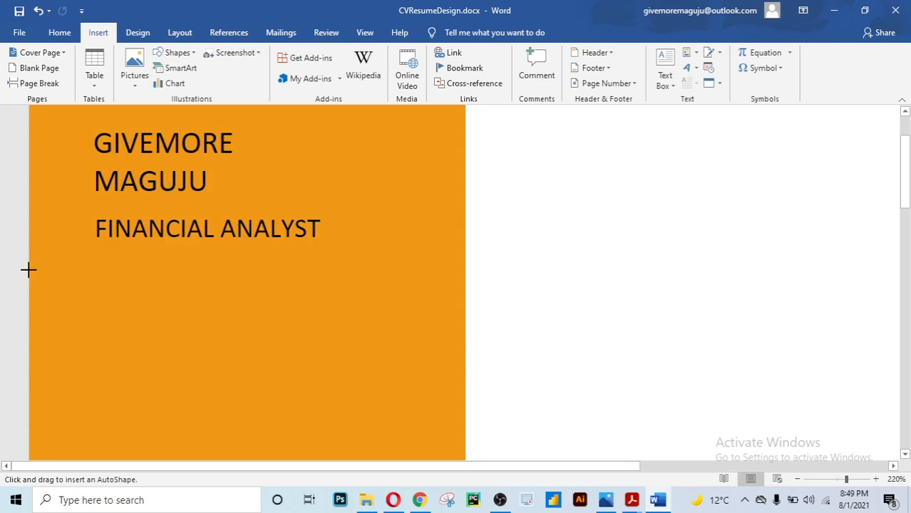
# Draw a horizontal line under FINANCIAL ANALYST, spanning to the sidebar's right edge
pyautogui.moveTo(28, 269); pyautogui.dragTo(463, 268)
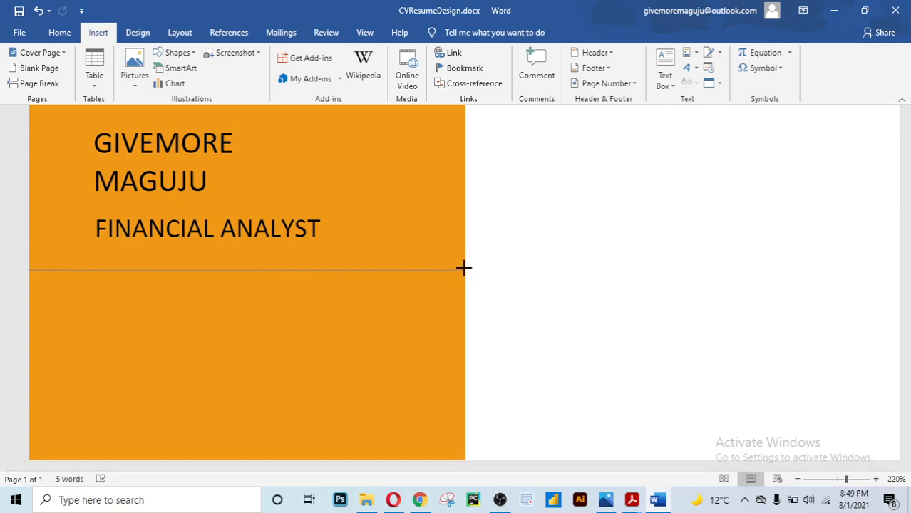
pyautogui.moveTo(465, 268); pyautogui.dragTo(465, 272)
pyautogui.moveTo(464, 270); pyautogui.dragTo(464, 270)
pyautogui.moveTo(463, 270); pyautogui.dragTo(464, 271)
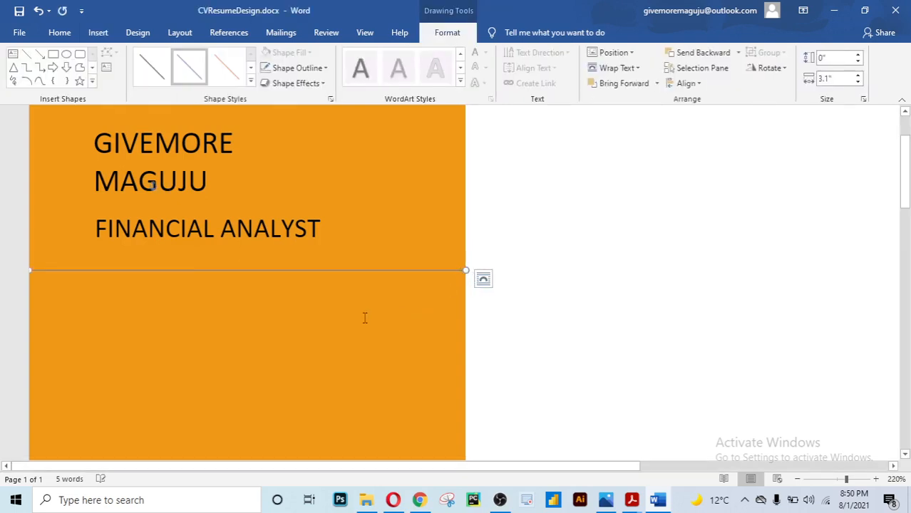
pyautogui.click(563, 231)
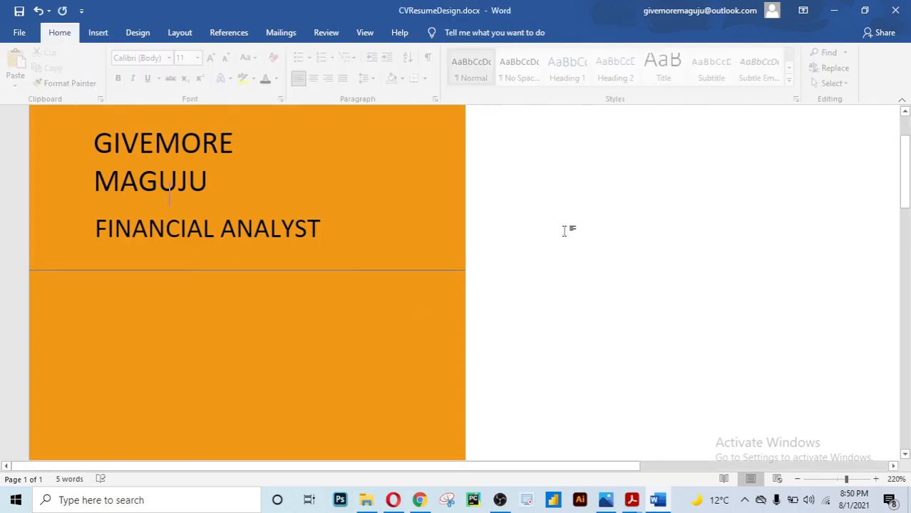
# Give the divider line a solid preset shape style and a 1 pt outline weight
pyautogui.click(348, 271)
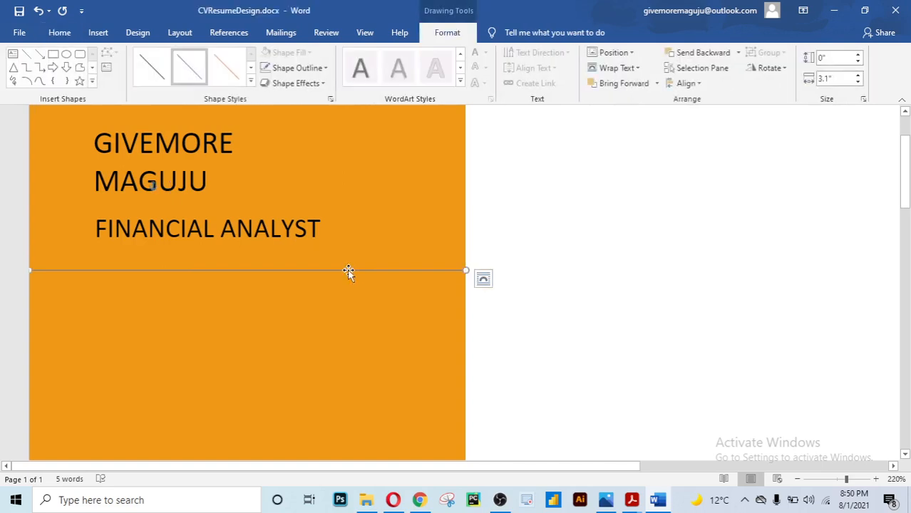
pyautogui.click(151, 66)
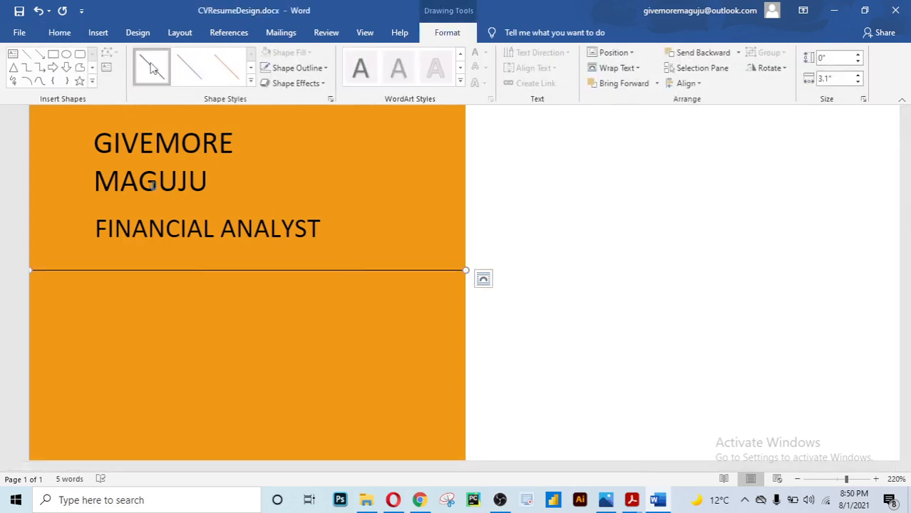
pyautogui.click(326, 68)
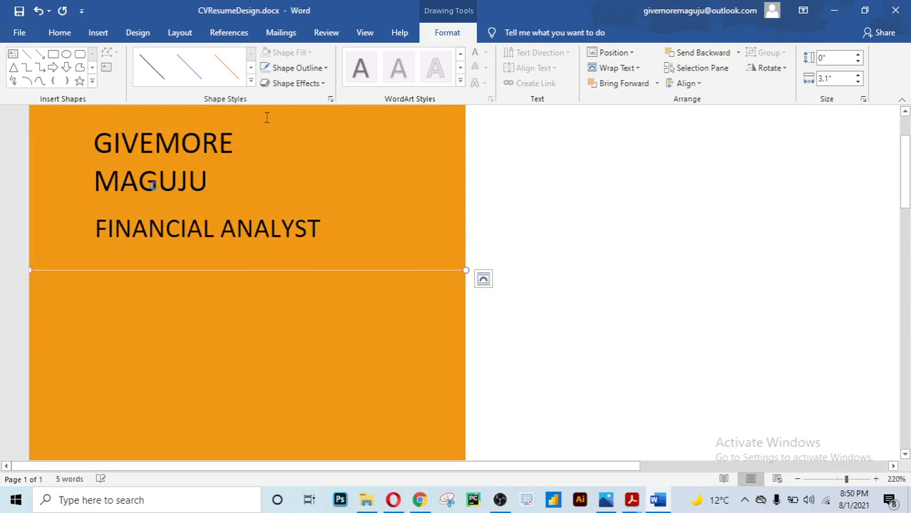
pyautogui.click(324, 71)
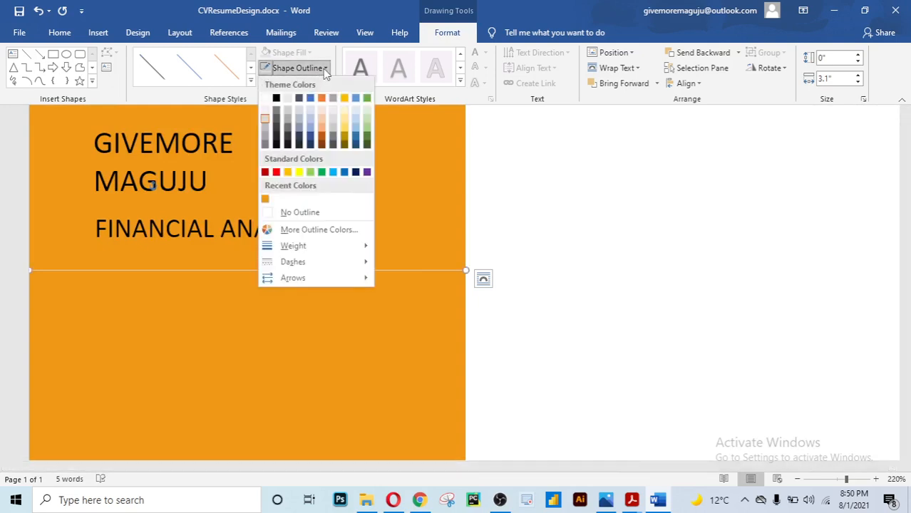
pyautogui.moveTo(340, 246)
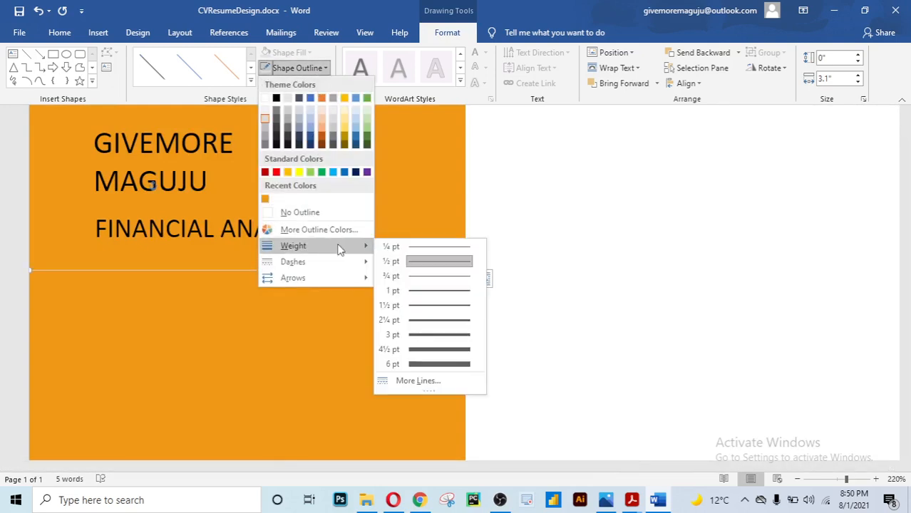
pyautogui.click(426, 289)
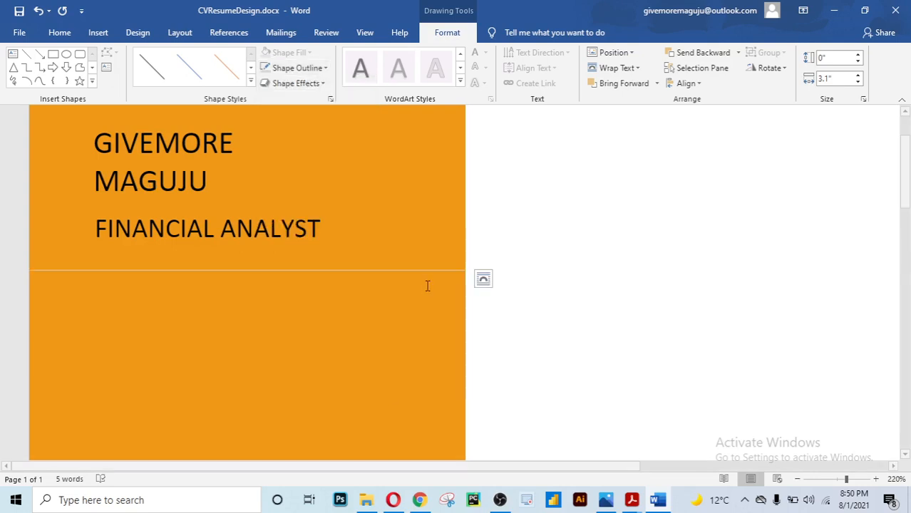
pyautogui.click(512, 298)
pyautogui.scroll(-3, 513, 298)
# Scroll through the page and zoom from 220% back to 100% to review the CV
pyautogui.scroll(2, 512, 295)
pyautogui.scroll(1, 512, 295)
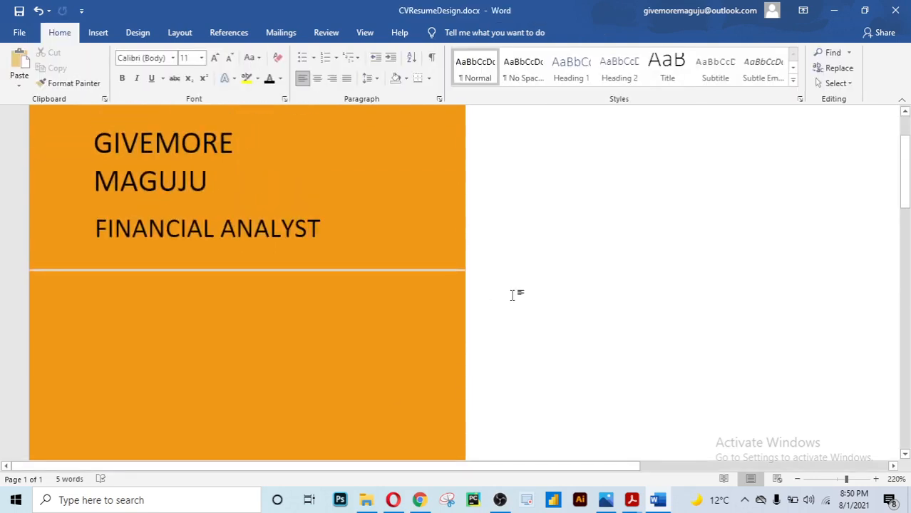
pyautogui.scroll(-2, 512, 295)
pyautogui.scroll(3, 512, 295)
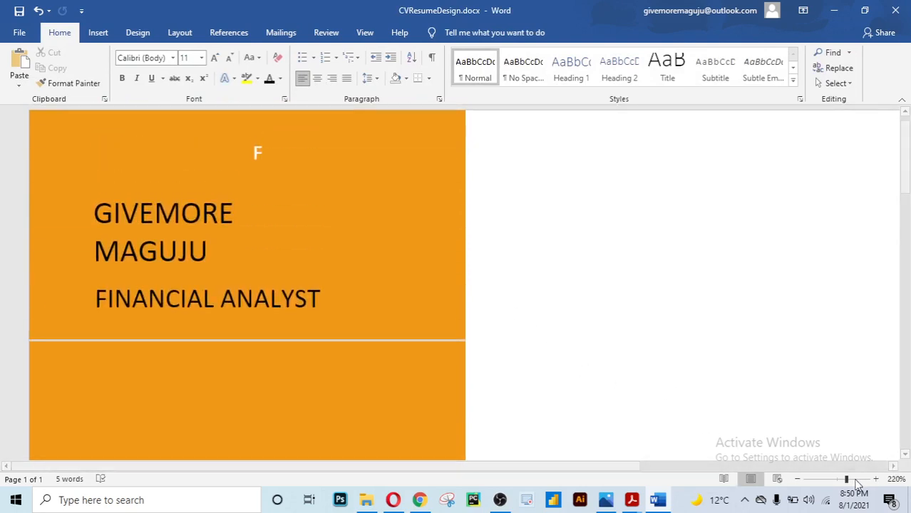
pyautogui.moveTo(847, 481); pyautogui.dragTo(837, 479)
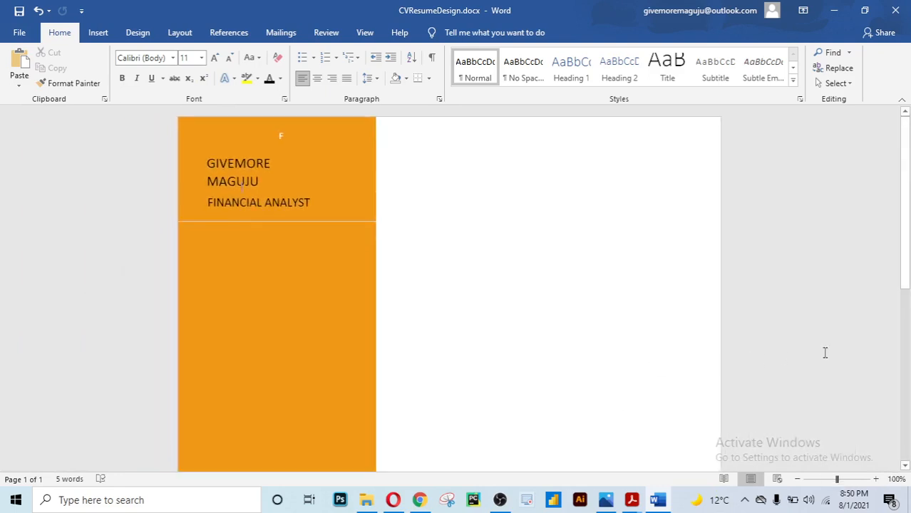
pyautogui.scroll(-3, 514, 321)
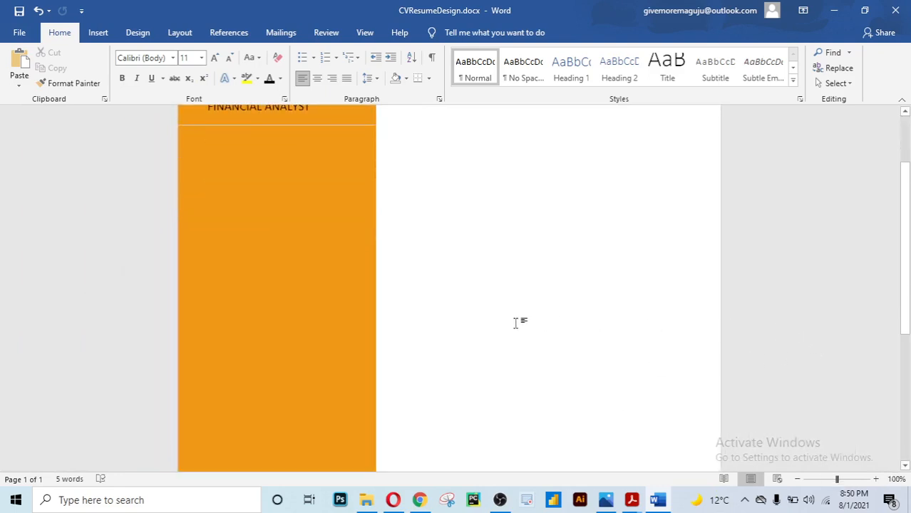
pyautogui.scroll(3, 515, 323)
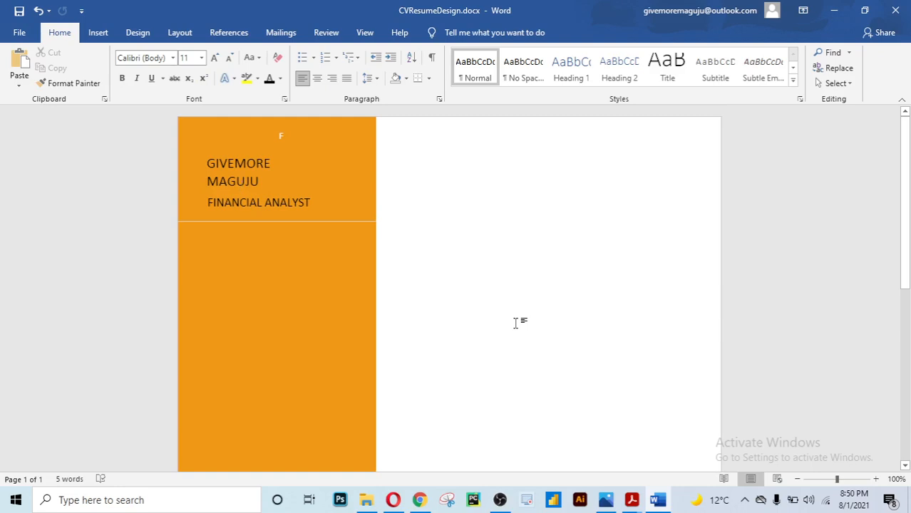
pyautogui.scroll(-5, 515, 323)
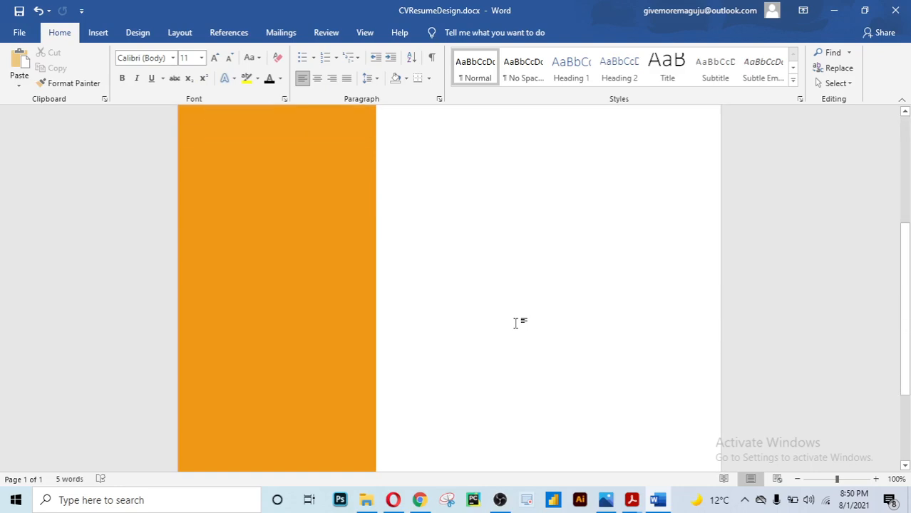
pyautogui.scroll(5, 516, 323)
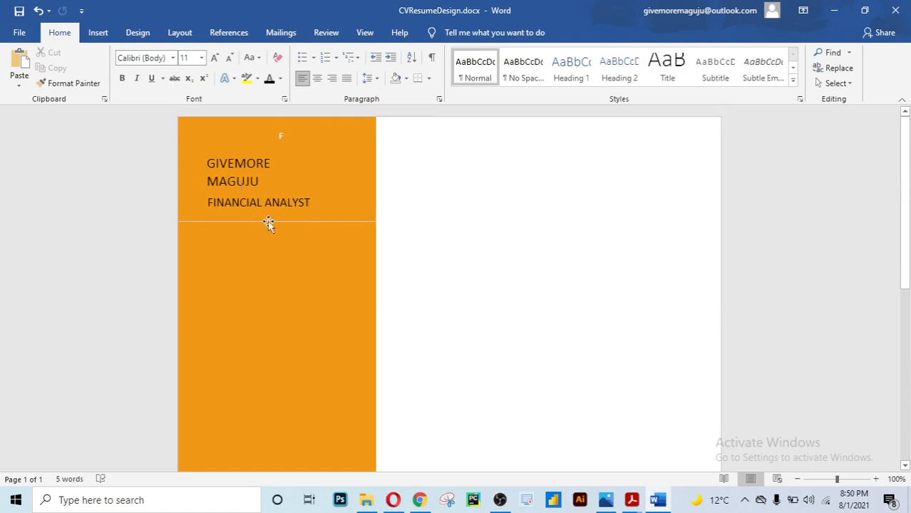
# Duplicate the divider under FINANCIAL ANALYST to a spot lower in the orange sidebar
pyautogui.click(268, 222)
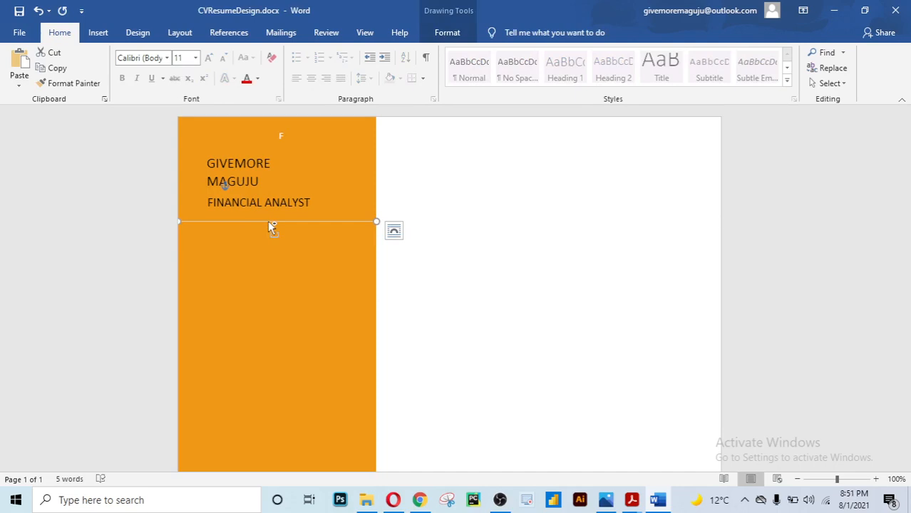
pyautogui.moveTo(269, 223); pyautogui.dragTo(268, 359)
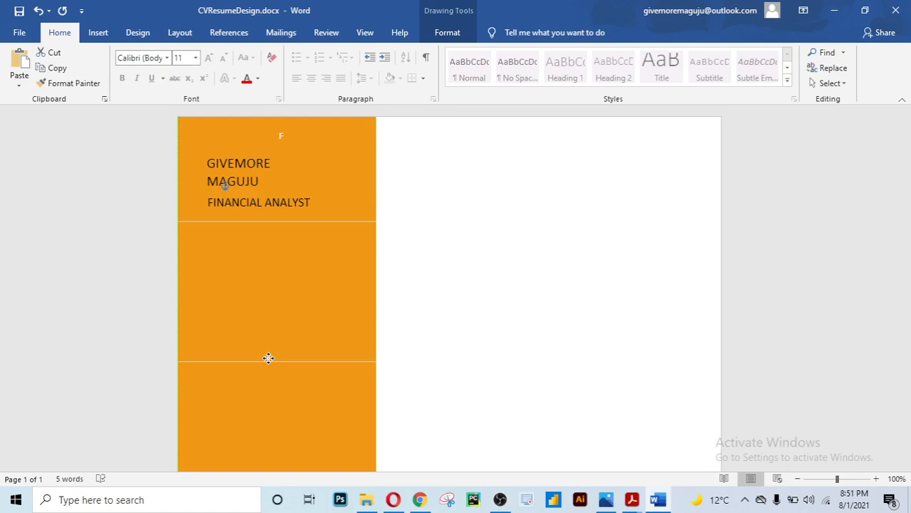
pyautogui.click(439, 257)
pyautogui.scroll(-5, 440, 257)
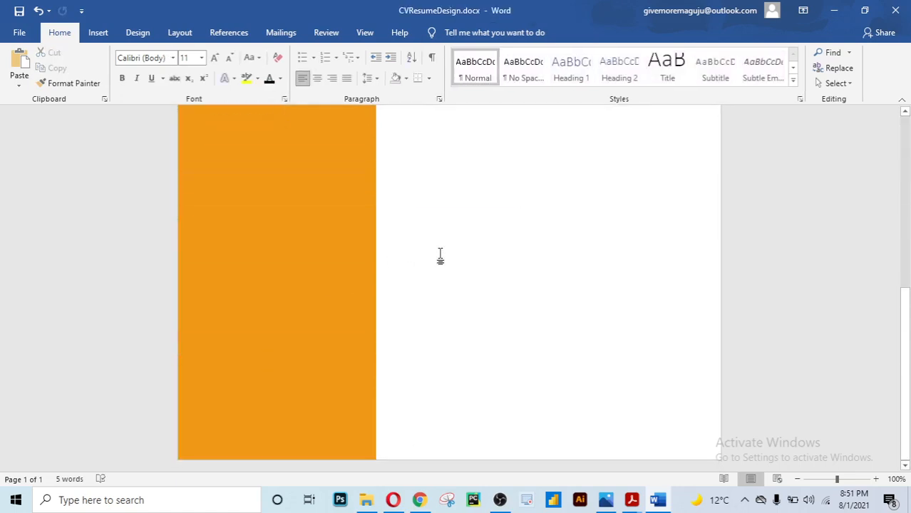
pyautogui.scroll(5, 440, 255)
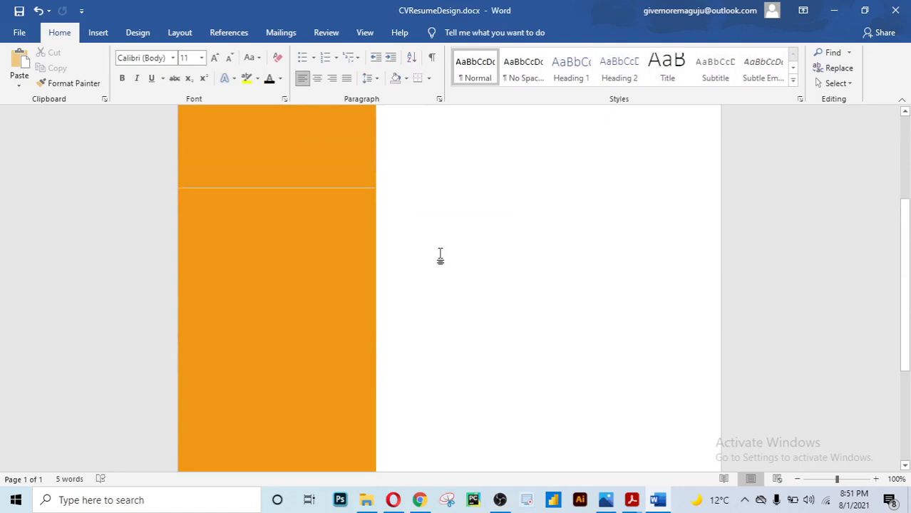
# Add two more divider copies further down the sidebar as section separators
pyautogui.click(308, 193)
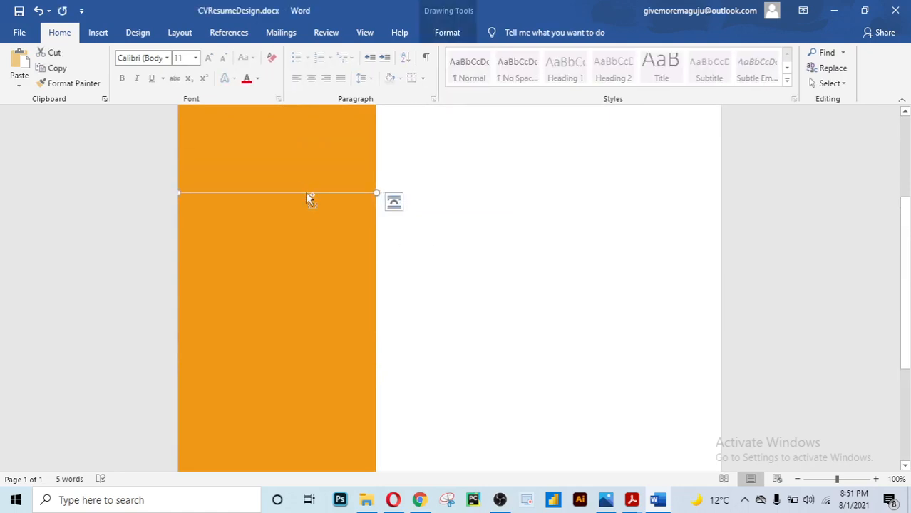
pyautogui.moveTo(305, 193); pyautogui.dragTo(312, 360)
pyautogui.scroll(-5, 323, 315)
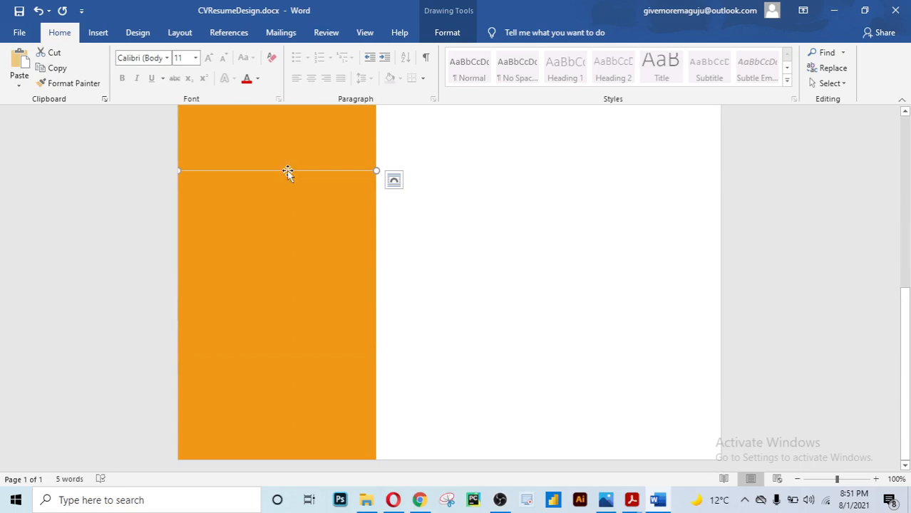
pyautogui.moveTo(290, 177); pyautogui.dragTo(293, 376)
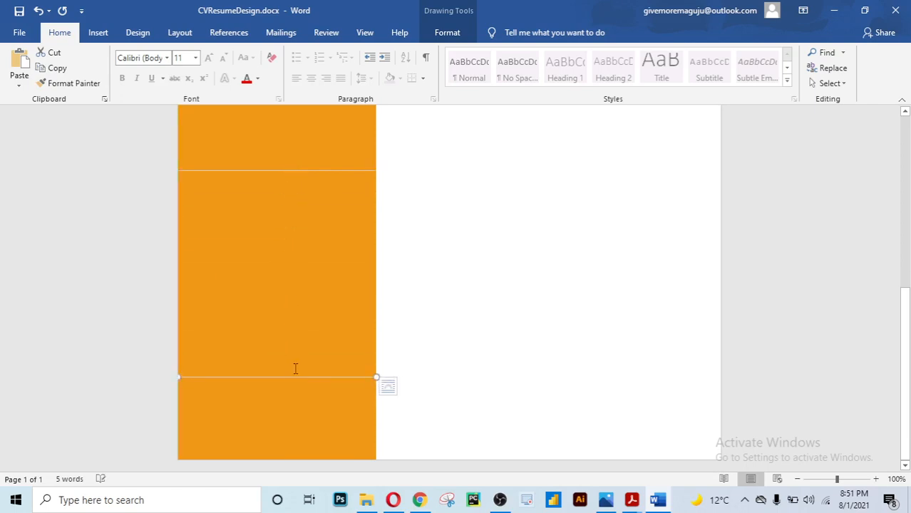
pyautogui.scroll(3, 409, 294)
pyautogui.click(409, 294)
pyautogui.scroll(-1, 402, 288)
pyautogui.scroll(5, 400, 287)
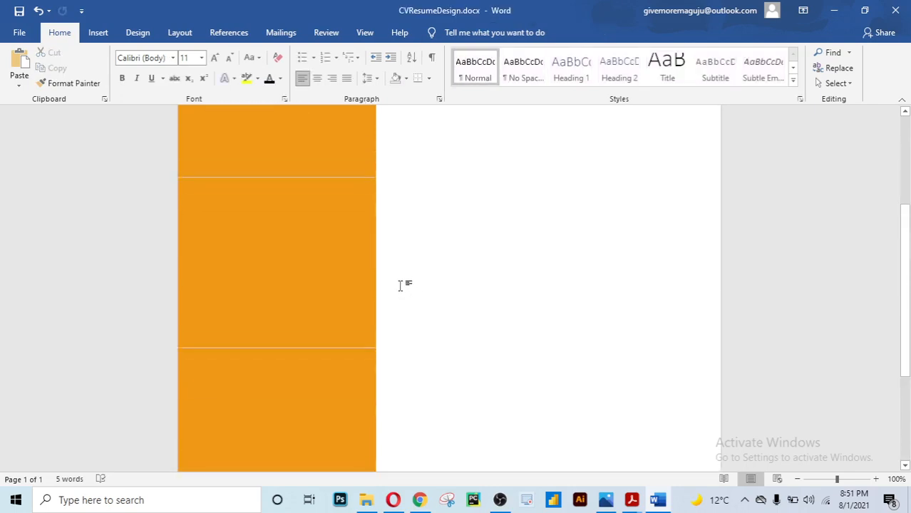
# Copy the FINANCIAL ANALYST title box into the second sidebar band and retype it as SKILLS
pyautogui.click(305, 278)
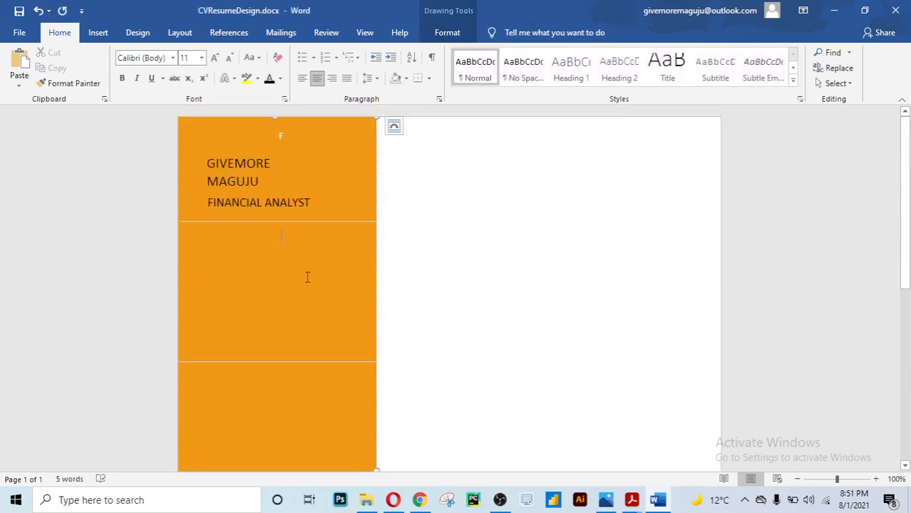
pyautogui.click(437, 285)
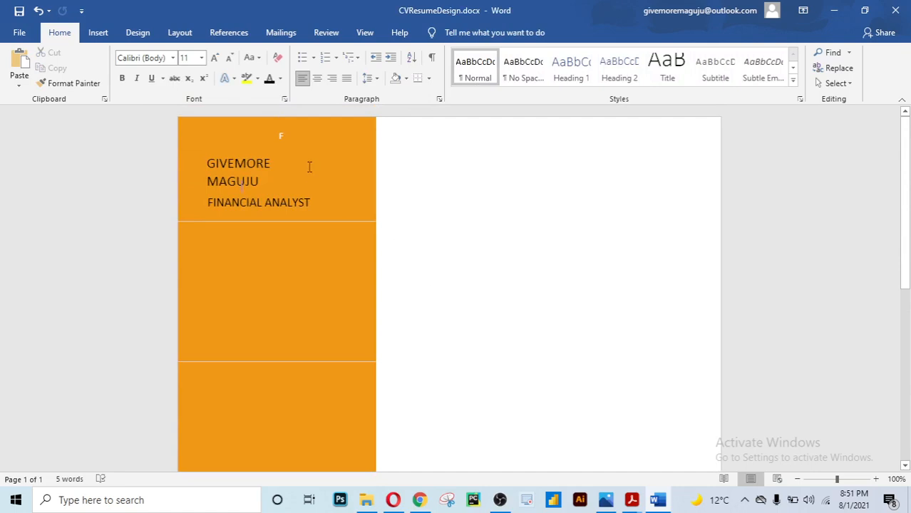
pyautogui.scroll(-5, 268, 285)
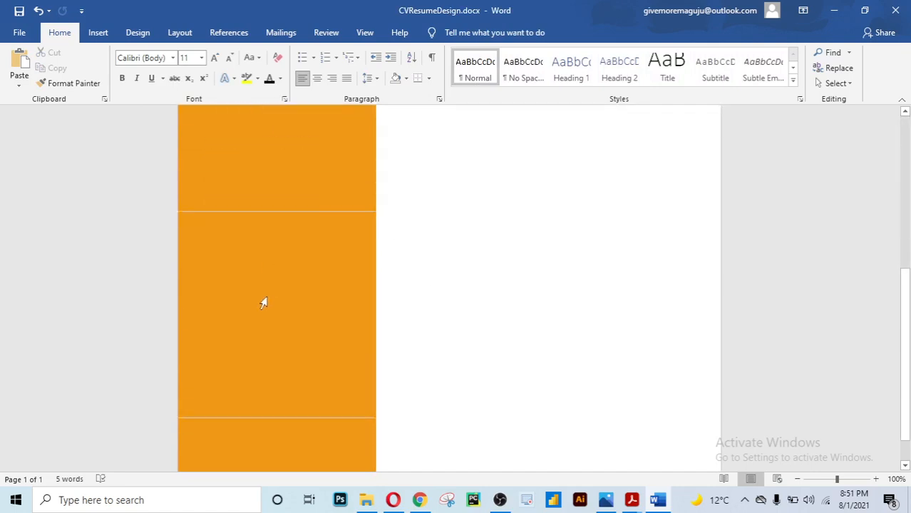
pyautogui.scroll(5, 265, 308)
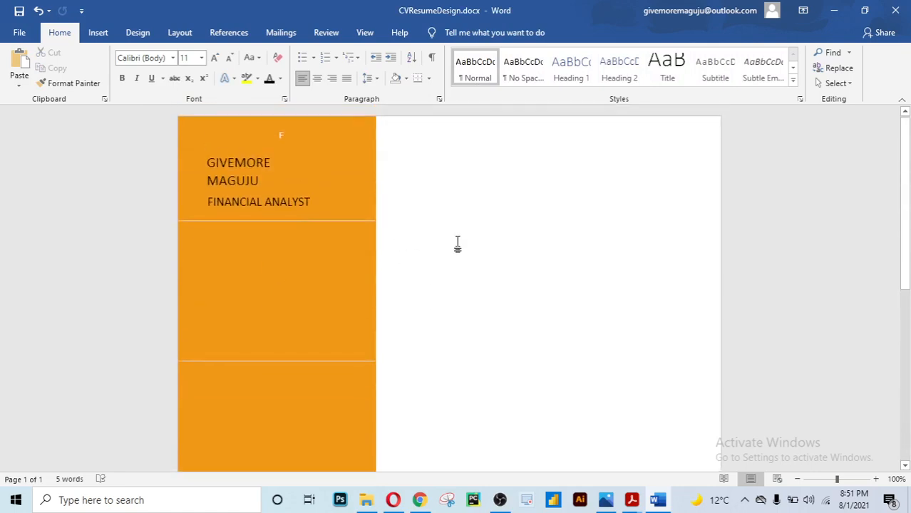
pyautogui.click(296, 207)
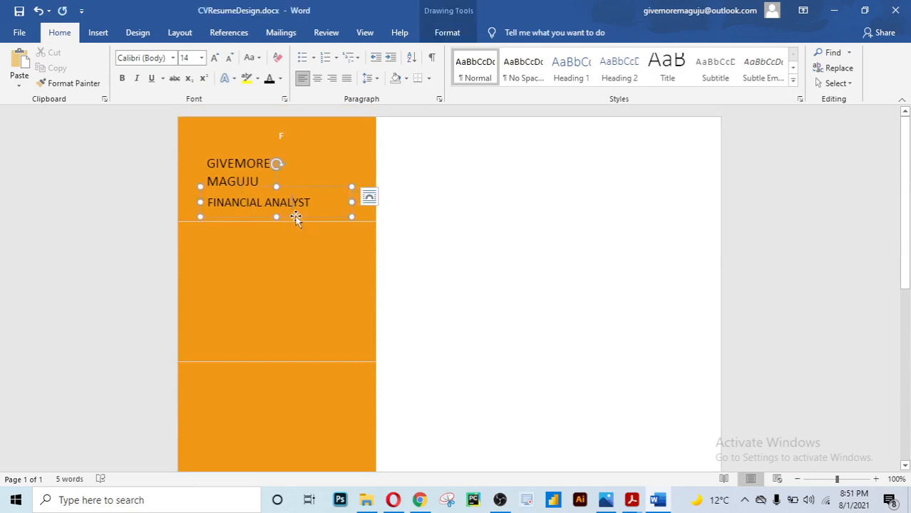
pyautogui.click(296, 218)
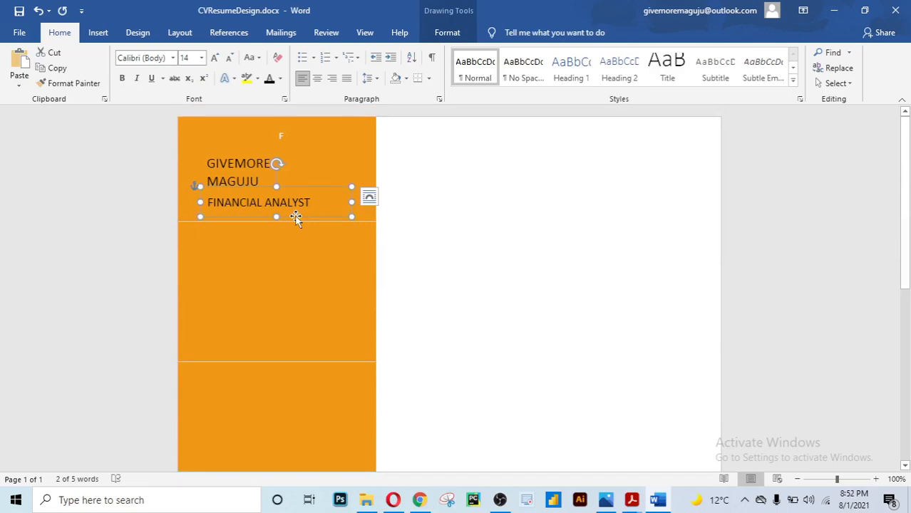
pyautogui.moveTo(294, 215); pyautogui.dragTo(292, 353)
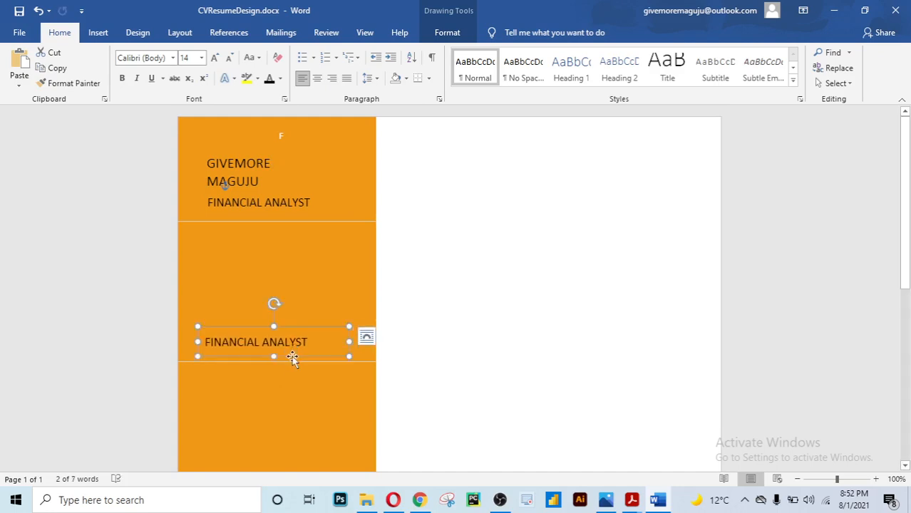
pyautogui.moveTo(308, 342); pyautogui.dragTo(207, 343)
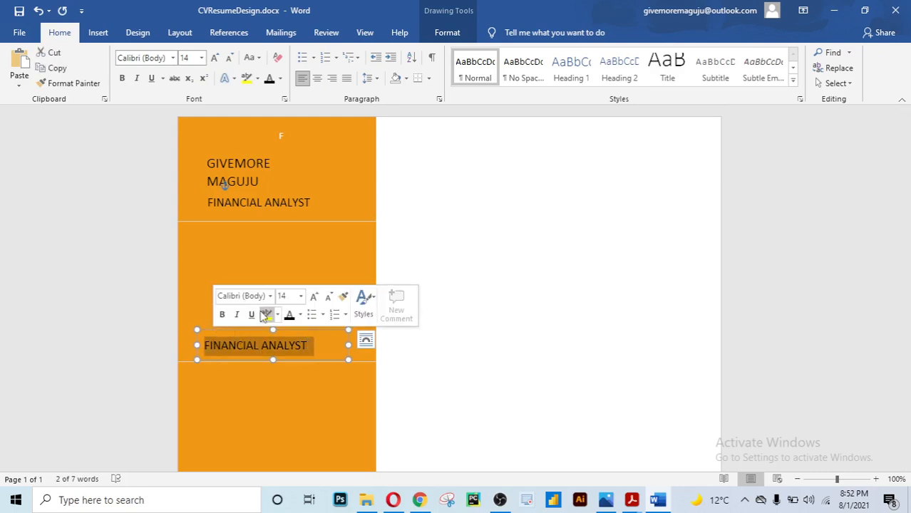
pyautogui.write('SKILLS')
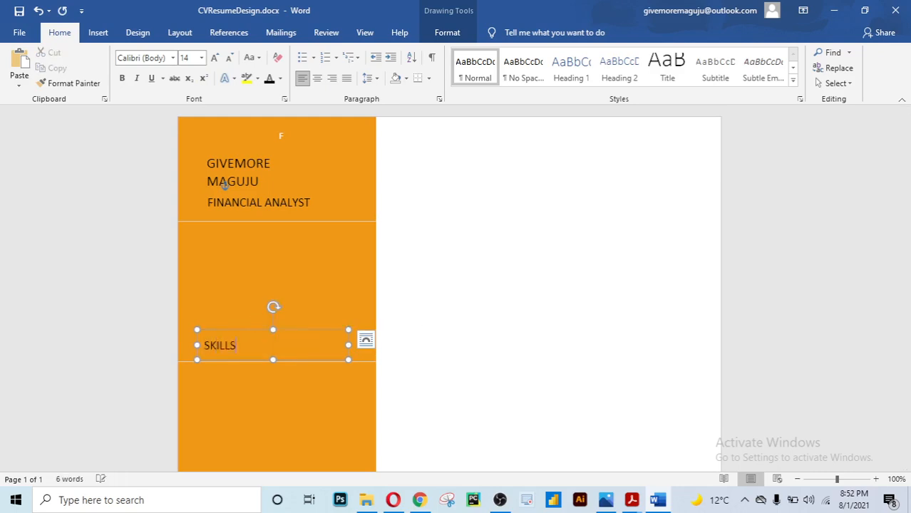
# Make the SKILLS heading bold
pyautogui.moveTo(241, 350); pyautogui.dragTo(203, 346)
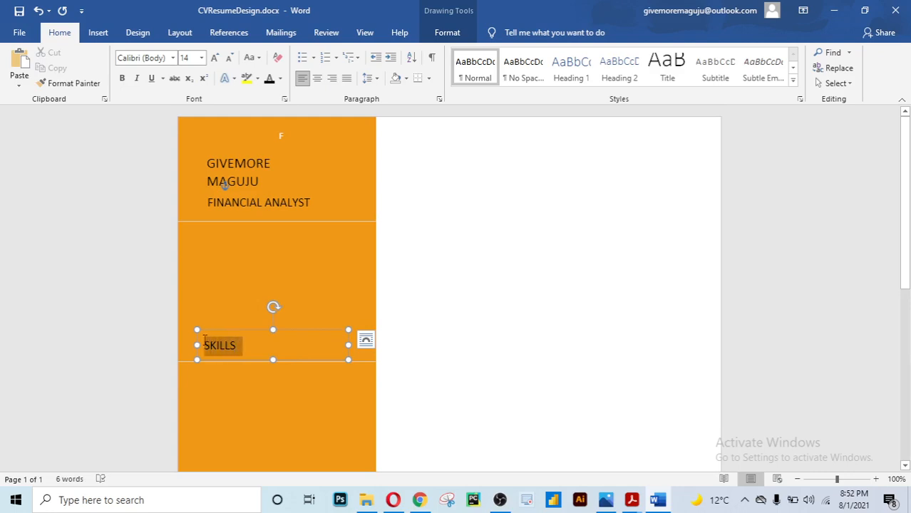
pyautogui.click(219, 317)
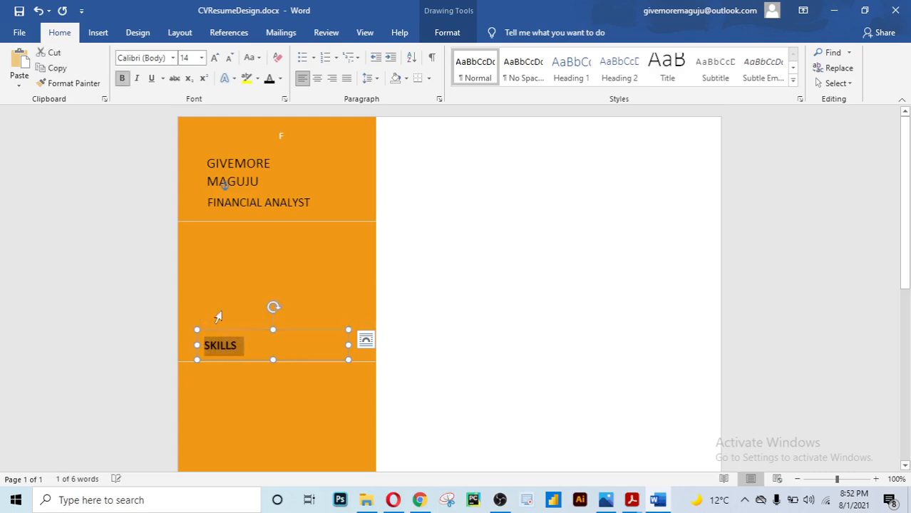
pyautogui.click(402, 281)
# Copy the SKILLS heading into the band below and retype it as EDUCATION
pyautogui.scroll(-3, 406, 281)
pyautogui.click(287, 212)
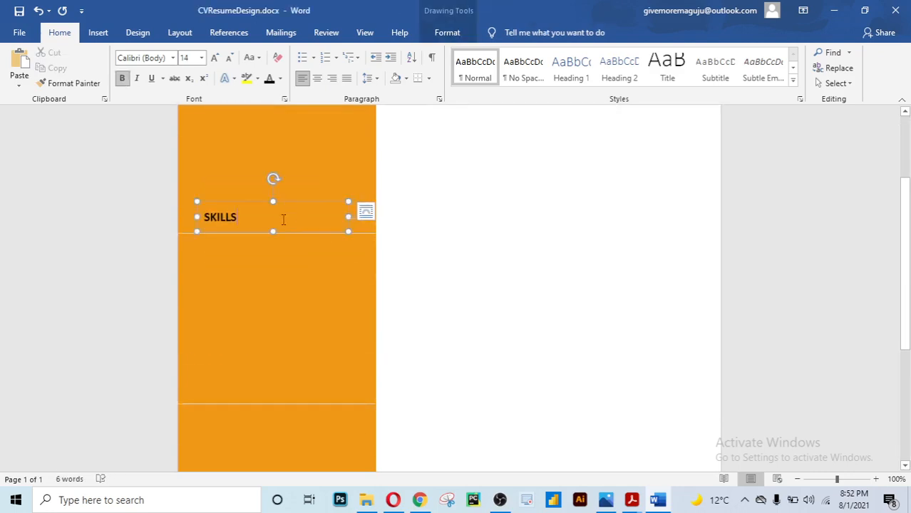
pyautogui.click(281, 233)
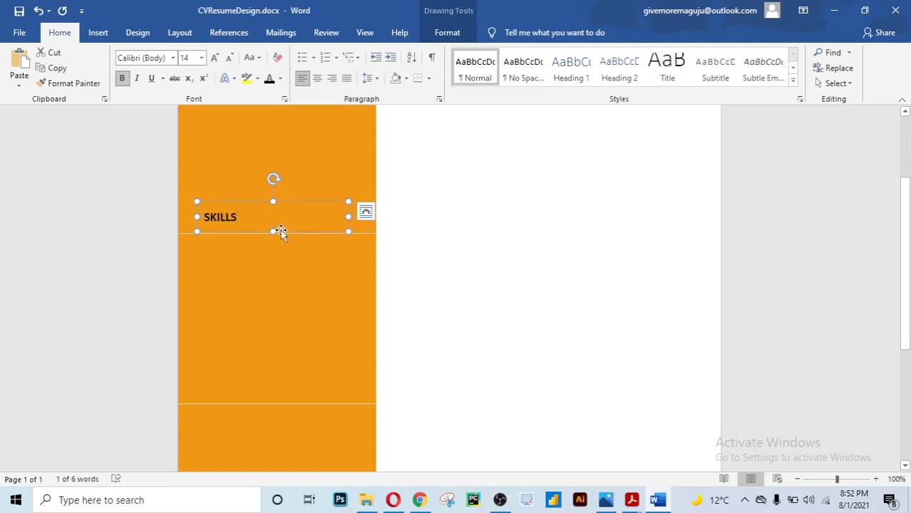
pyautogui.moveTo(281, 232); pyautogui.dragTo(281, 397)
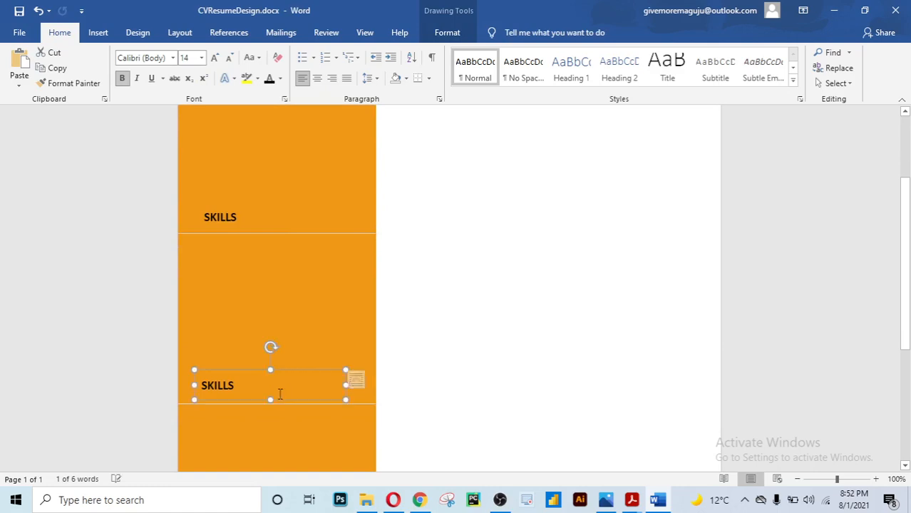
pyautogui.scroll(-2, 421, 340)
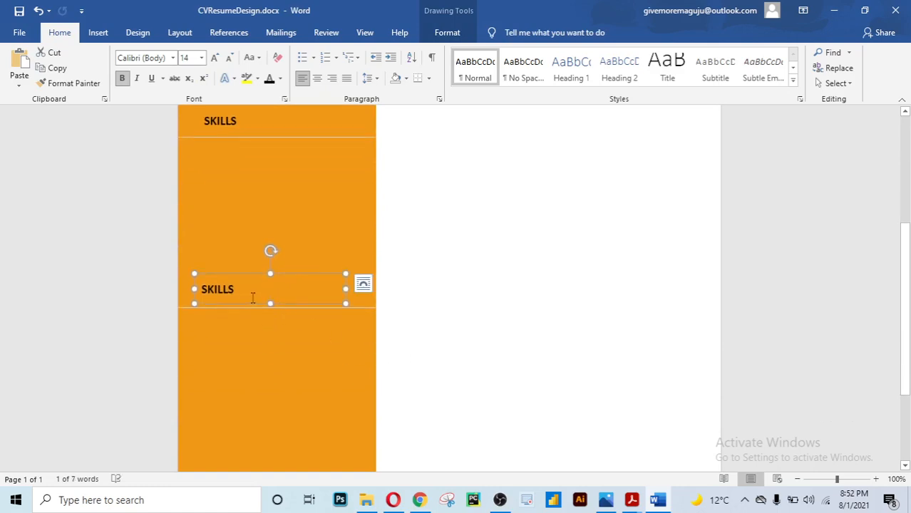
pyautogui.moveTo(241, 293); pyautogui.dragTo(195, 289)
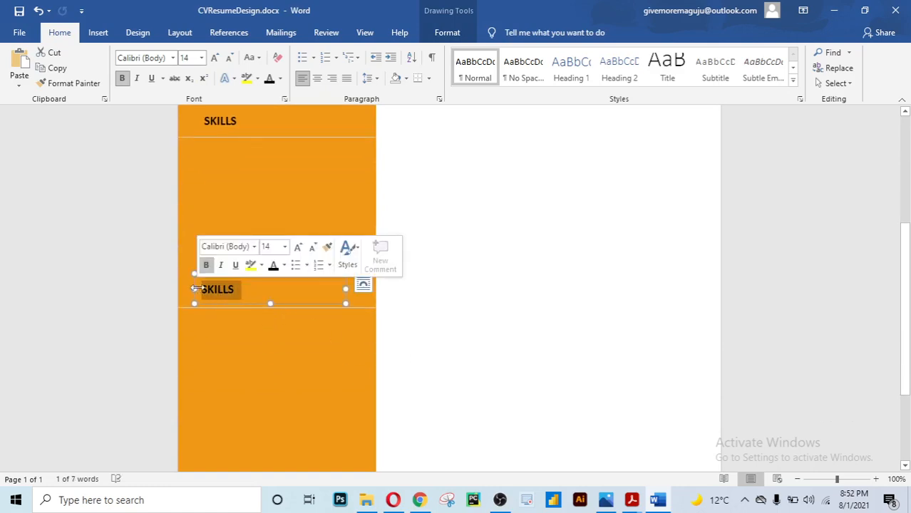
pyautogui.write('EDUCATION')
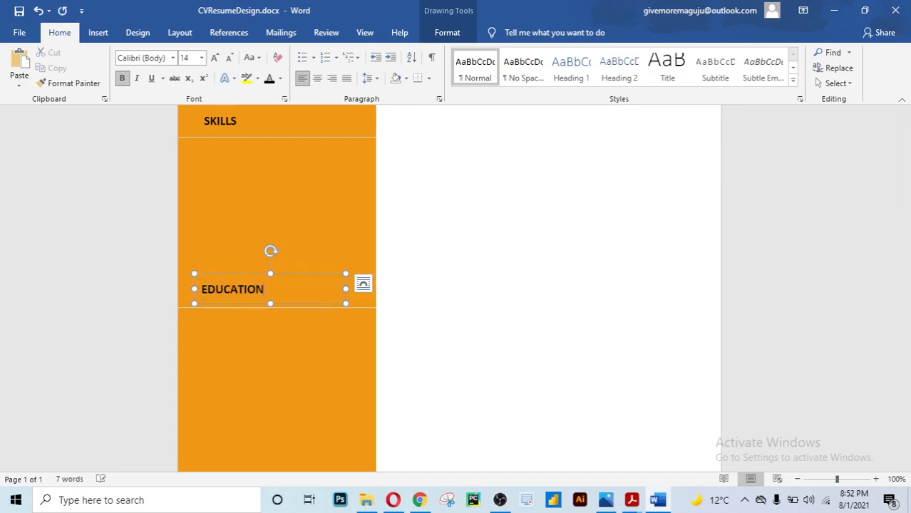
pyautogui.click(407, 240)
# Copy the EDUCATION heading into the next band down and retype it as AWARDS
pyautogui.scroll(-5, 407, 241)
pyautogui.scroll(-1, 407, 240)
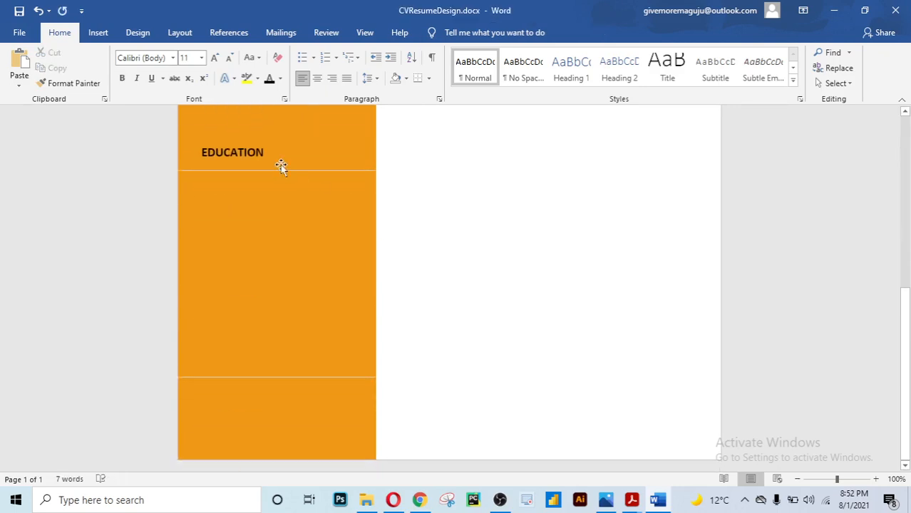
pyautogui.click(281, 166)
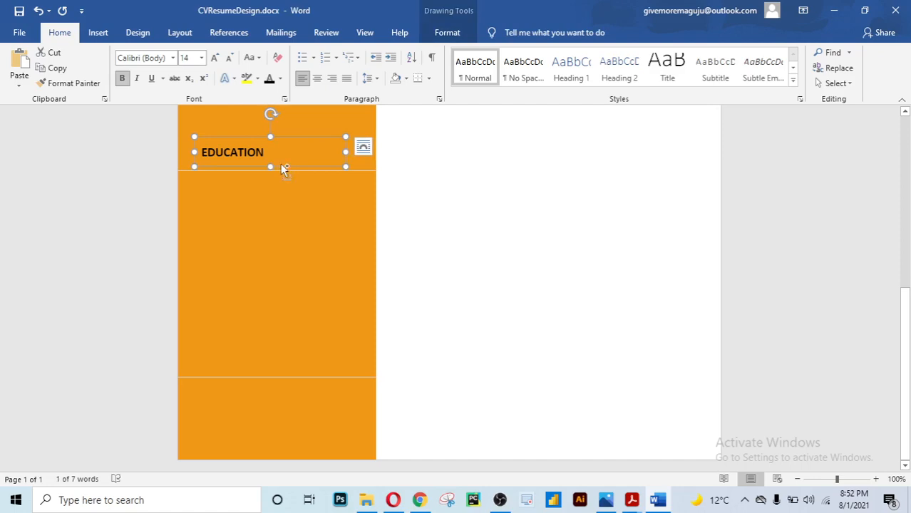
pyautogui.moveTo(282, 169); pyautogui.dragTo(192, 357)
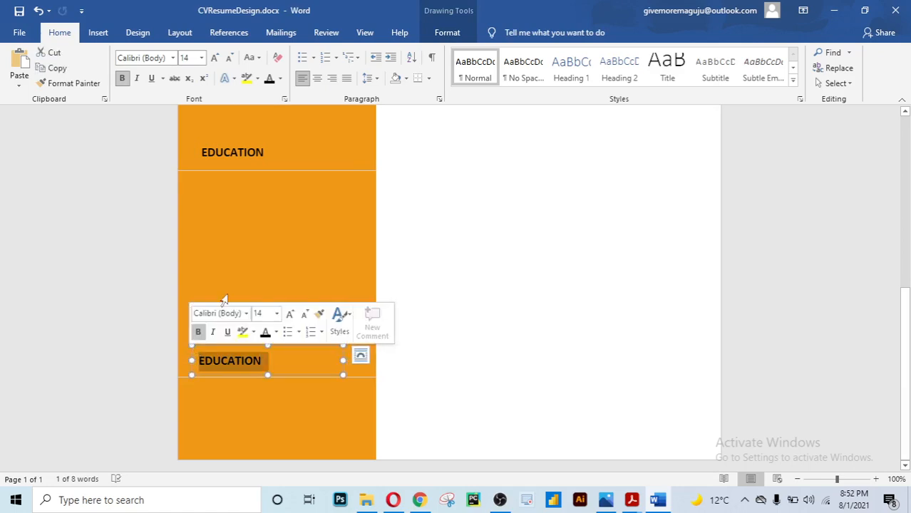
pyautogui.write('AWARDS')
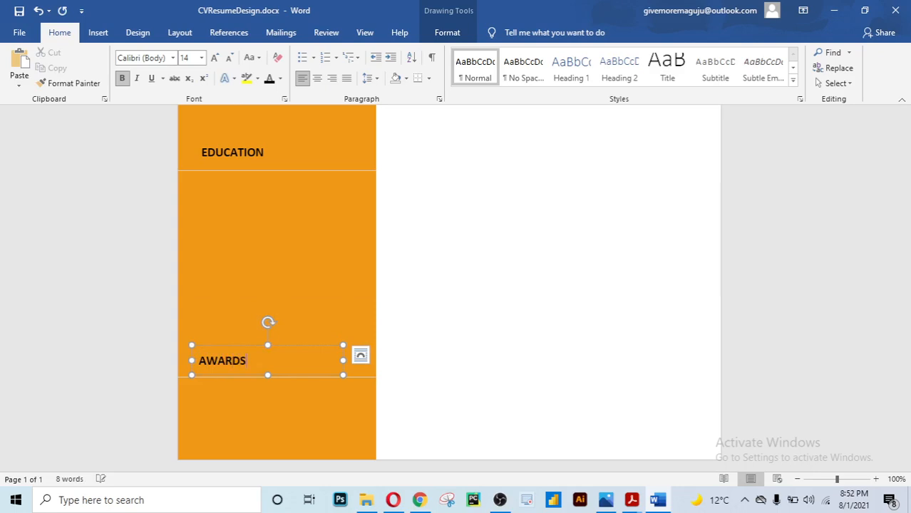
pyautogui.click(451, 279)
# Nudge the AWARDS heading slightly right to align it with the others
pyautogui.scroll(5, 452, 279)
pyautogui.scroll(-4, 448, 277)
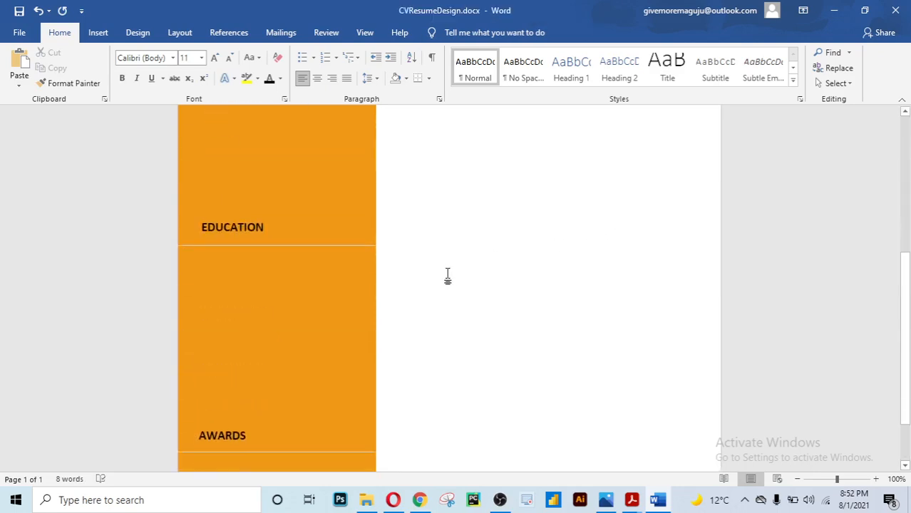
pyautogui.scroll(-2, 448, 276)
pyautogui.click(253, 358)
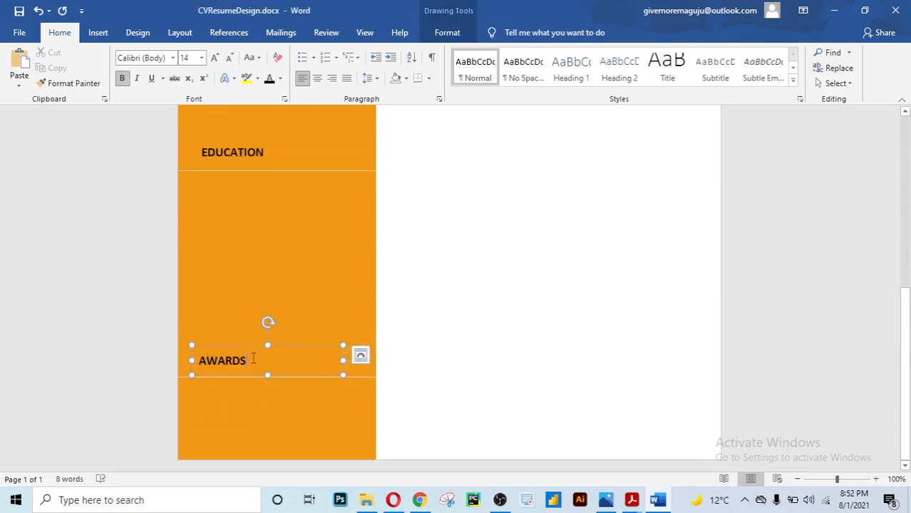
pyautogui.doubleClick(253, 359)
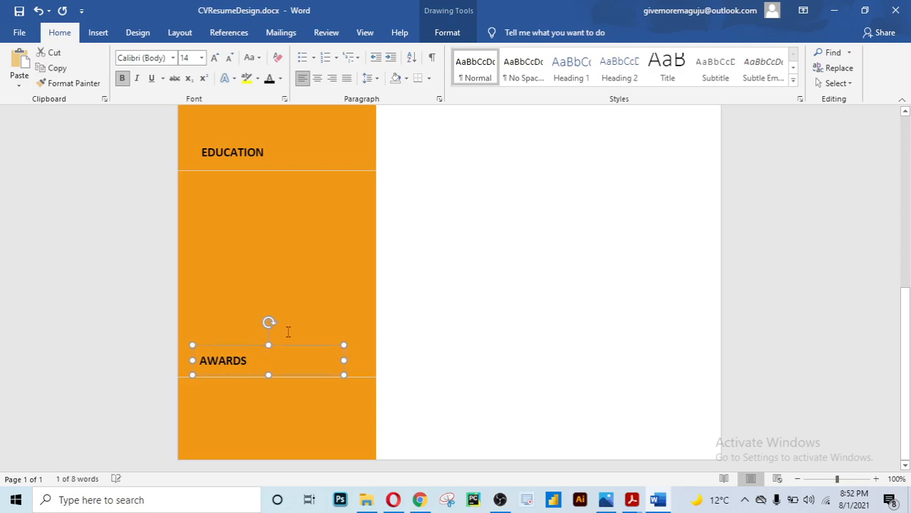
pyautogui.press('Right')
pyautogui.press('Right')
pyautogui.press('Right')
pyautogui.press('Right')
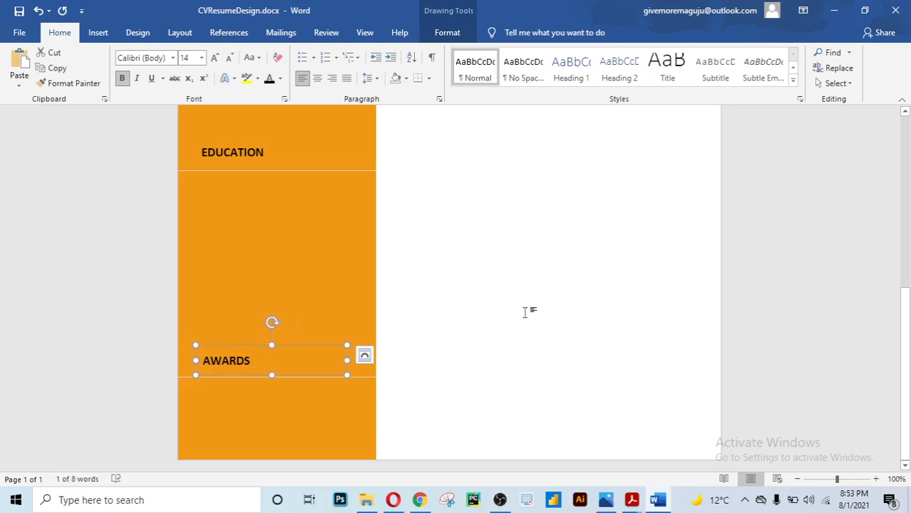
pyautogui.click(524, 312)
pyautogui.scroll(10, 524, 311)
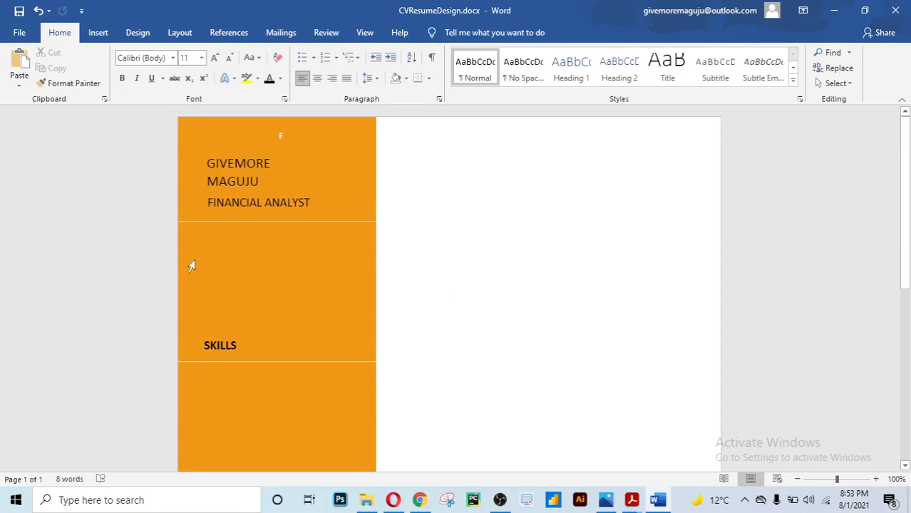
pyautogui.click(259, 202)
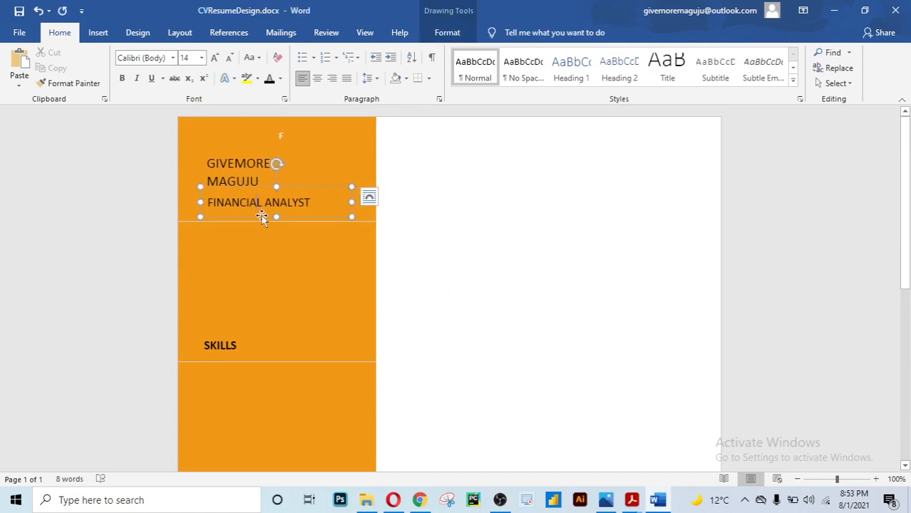
pyautogui.moveTo(261, 218); pyautogui.dragTo(279, 337)
pyautogui.moveTo(275, 224); pyautogui.dragTo(274, 229)
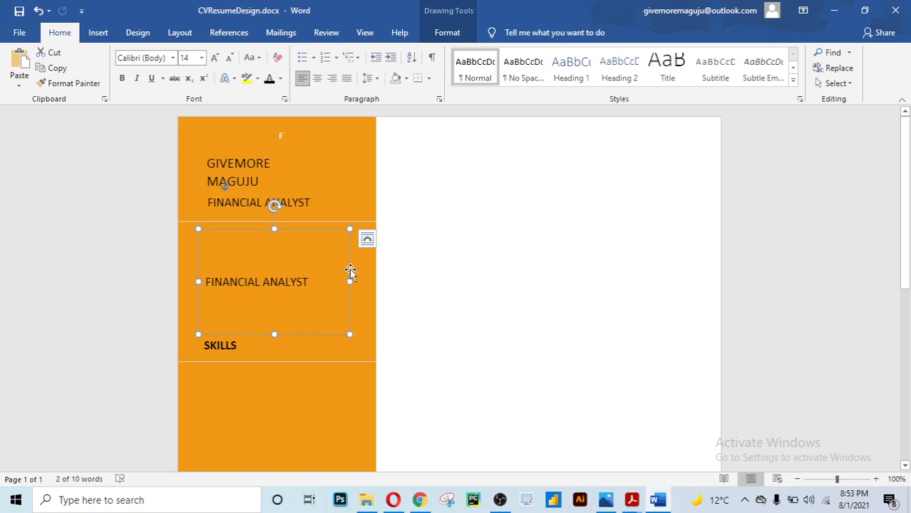
pyautogui.press('Delete')
pyautogui.scroll(-3, 412, 255)
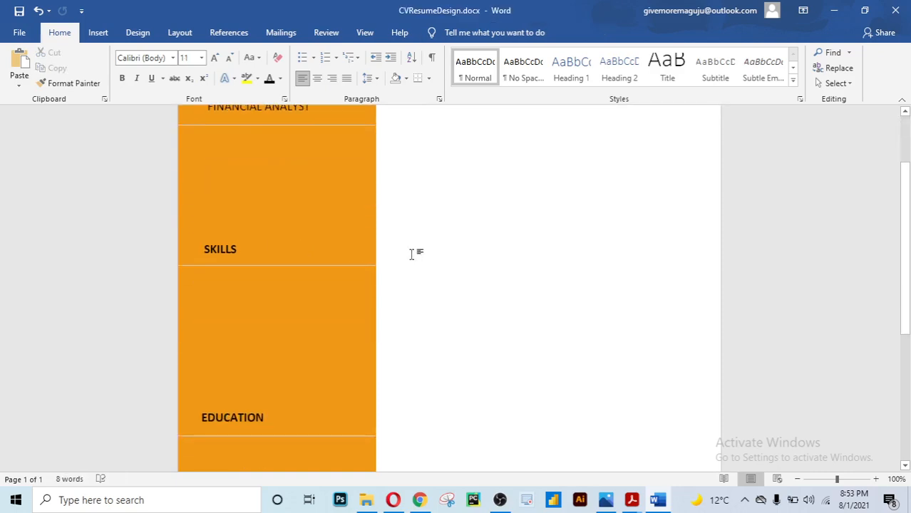
pyautogui.scroll(-2, 411, 255)
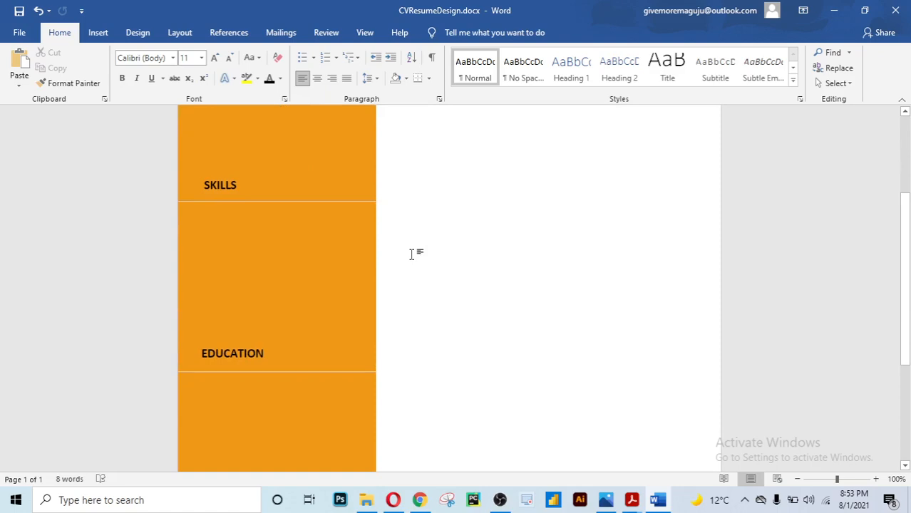
pyautogui.scroll(-6, 286, 253)
pyautogui.click(285, 253)
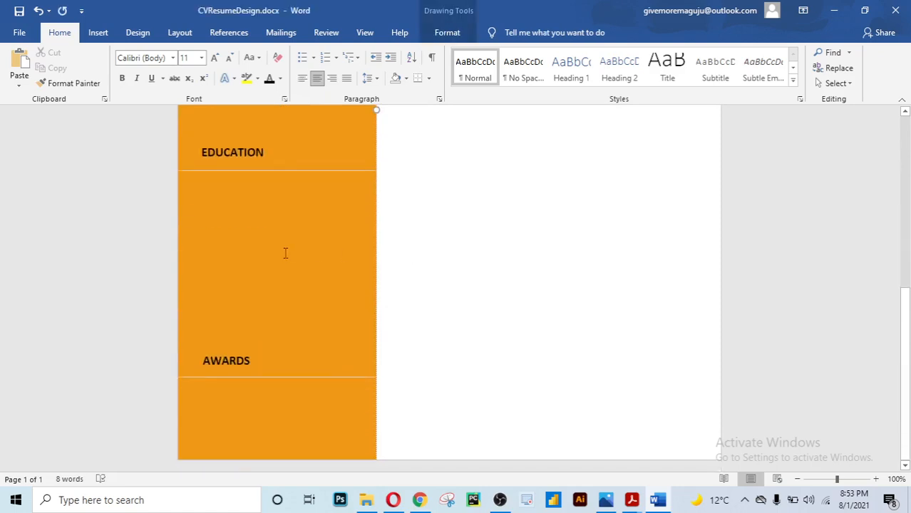
pyautogui.scroll(11, 286, 252)
pyautogui.scroll(1, 287, 253)
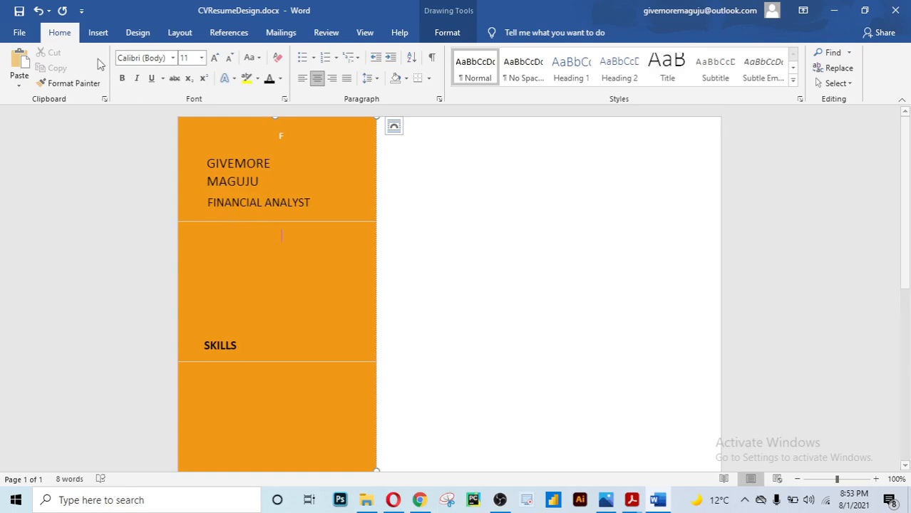
# Draw an oval below the FINANCIAL ANALYST title and shrink it to a 0.33" circle
pyautogui.click(107, 35)
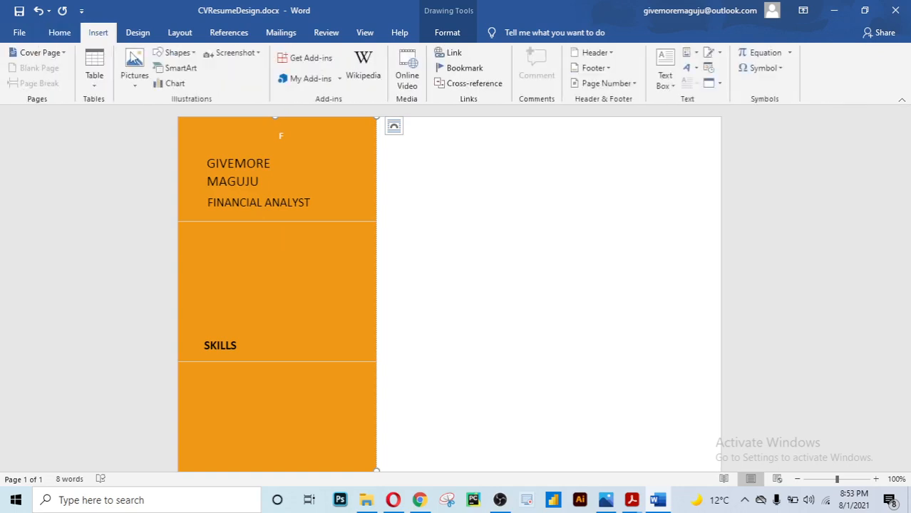
pyautogui.click(191, 54)
pyautogui.click(212, 84)
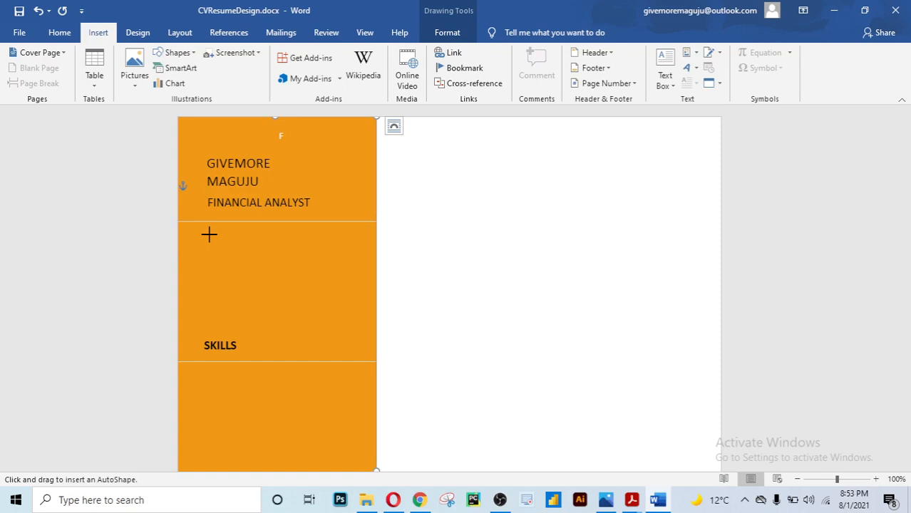
pyautogui.moveTo(209, 235); pyautogui.dragTo(234, 265)
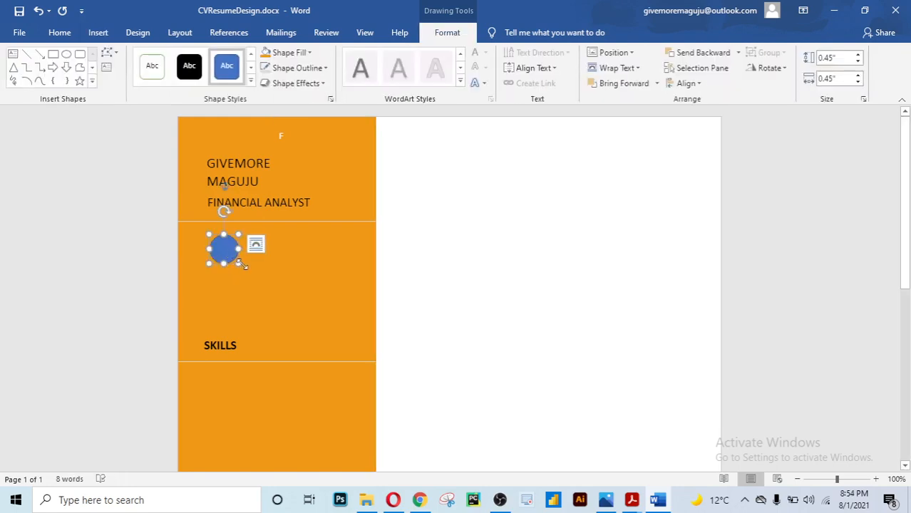
pyautogui.moveTo(242, 265); pyautogui.dragTo(227, 249)
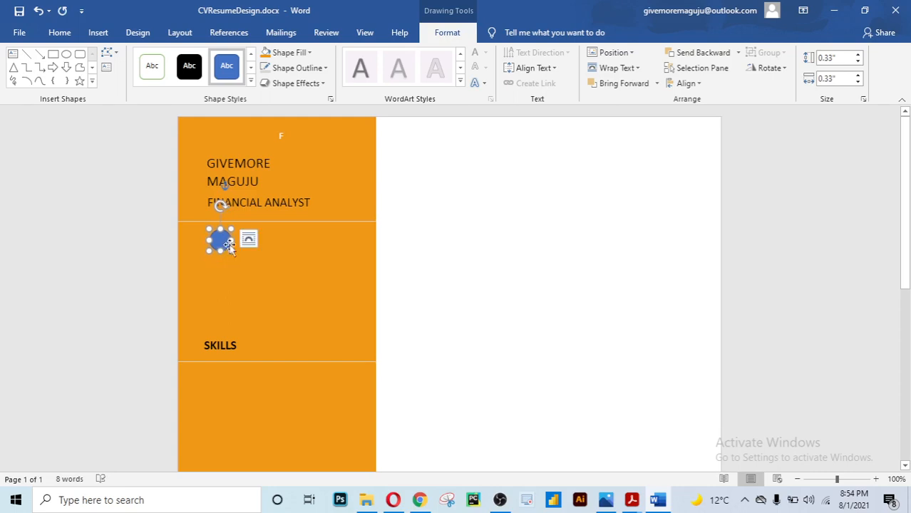
pyautogui.click(428, 253)
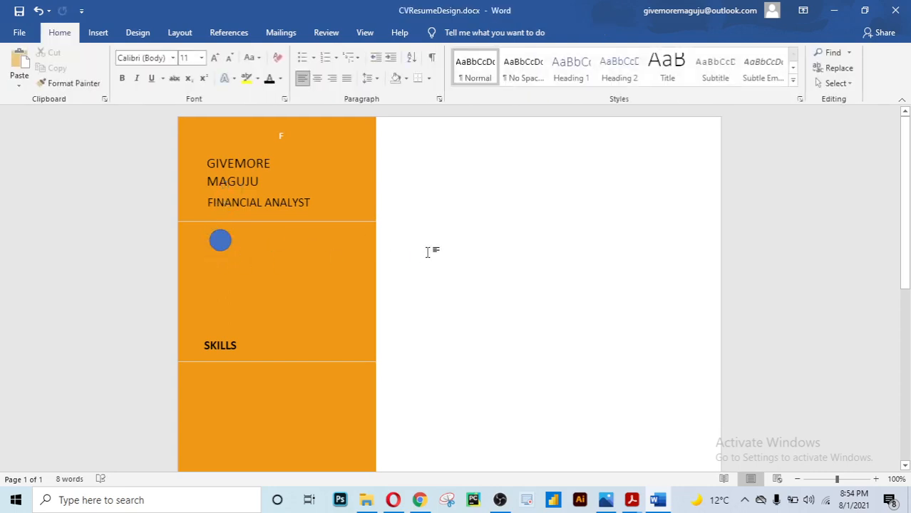
pyautogui.click(221, 240)
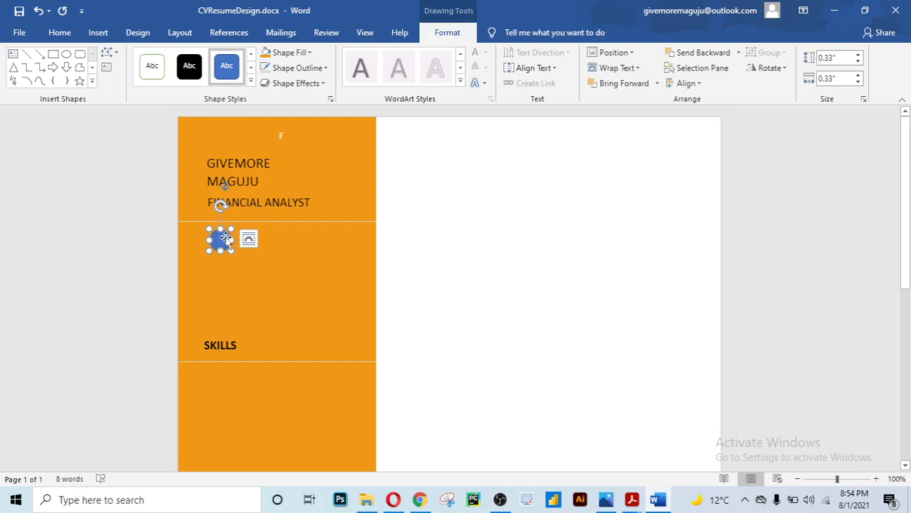
# Fill the small circle with the email.png picture from the Downloads folder
pyautogui.rightClick(225, 238)
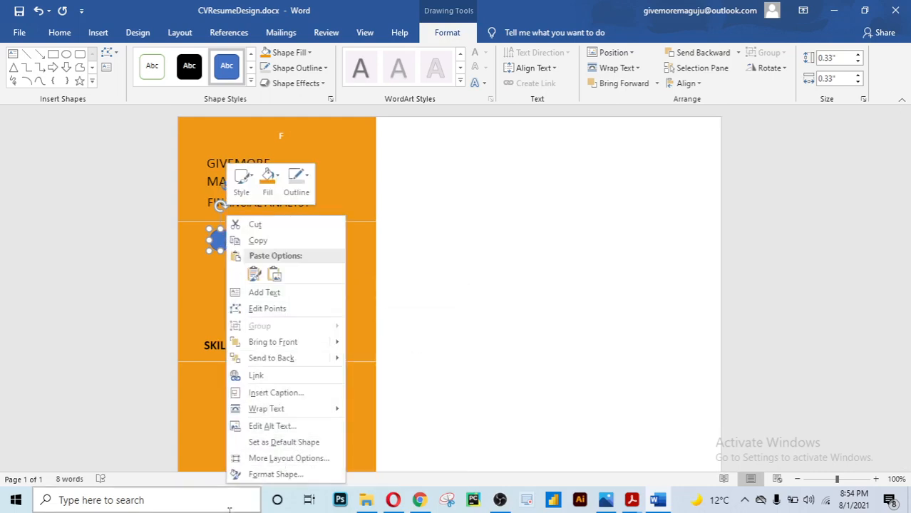
pyautogui.click(277, 476)
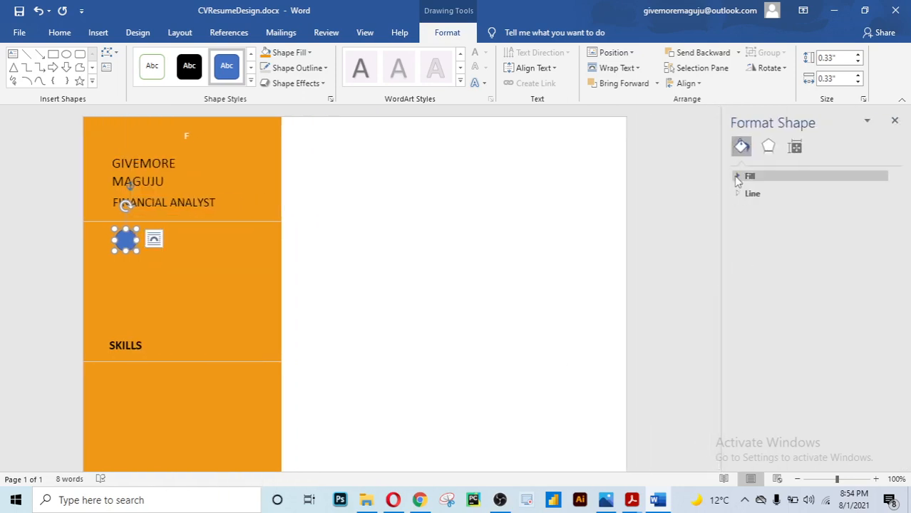
pyautogui.click(738, 178)
pyautogui.click(751, 241)
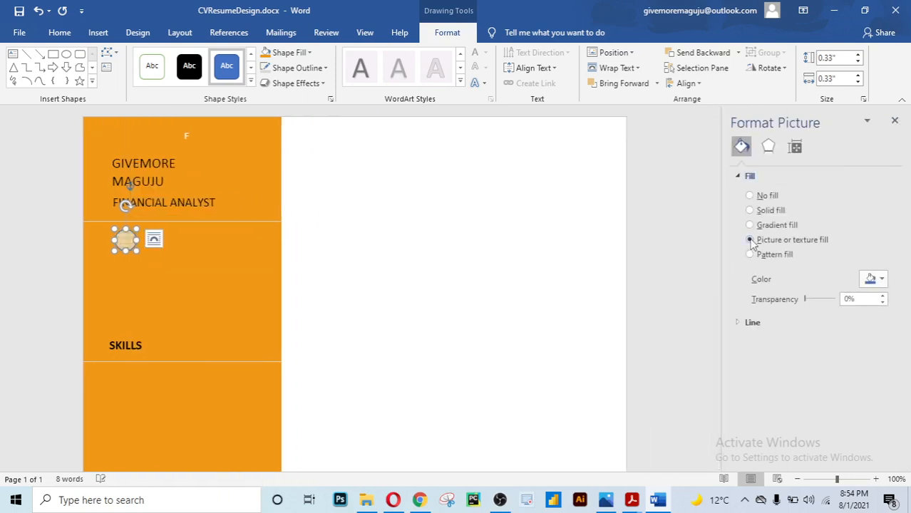
pyautogui.click(770, 293)
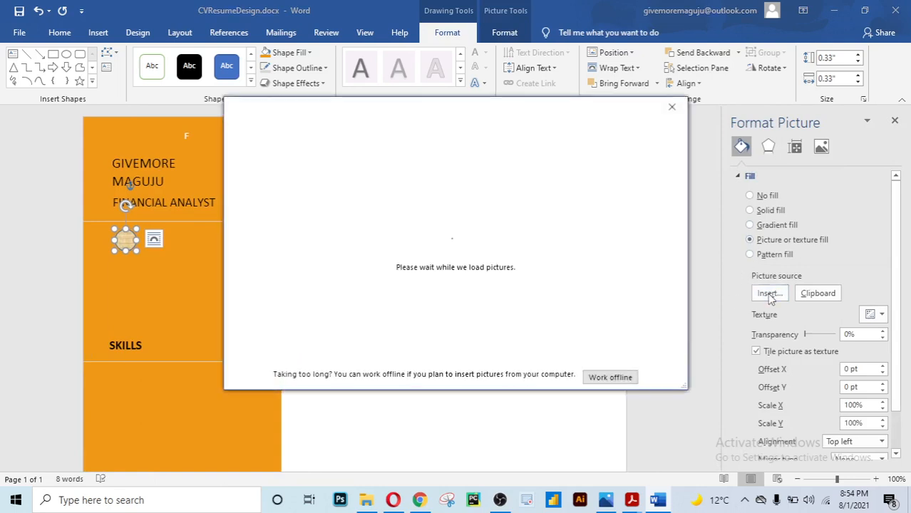
pyautogui.click(622, 375)
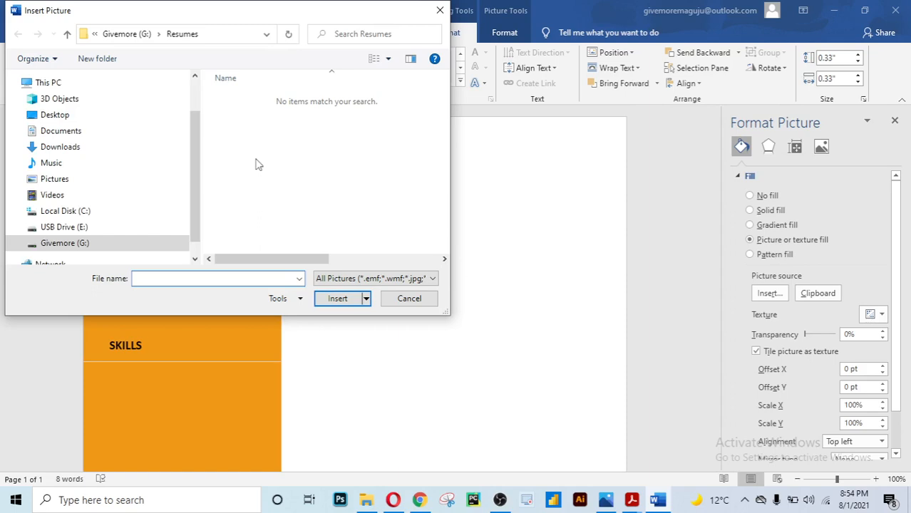
pyautogui.click(71, 148)
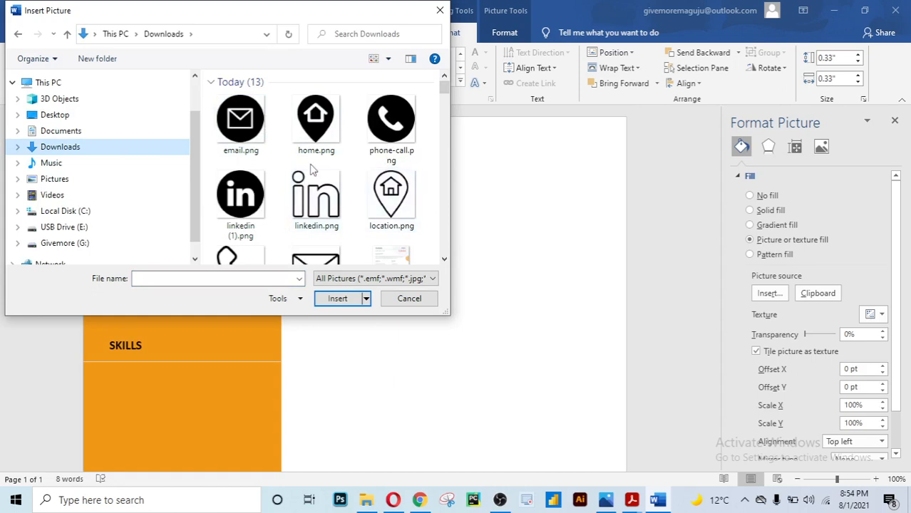
pyautogui.scroll(-1, 312, 169)
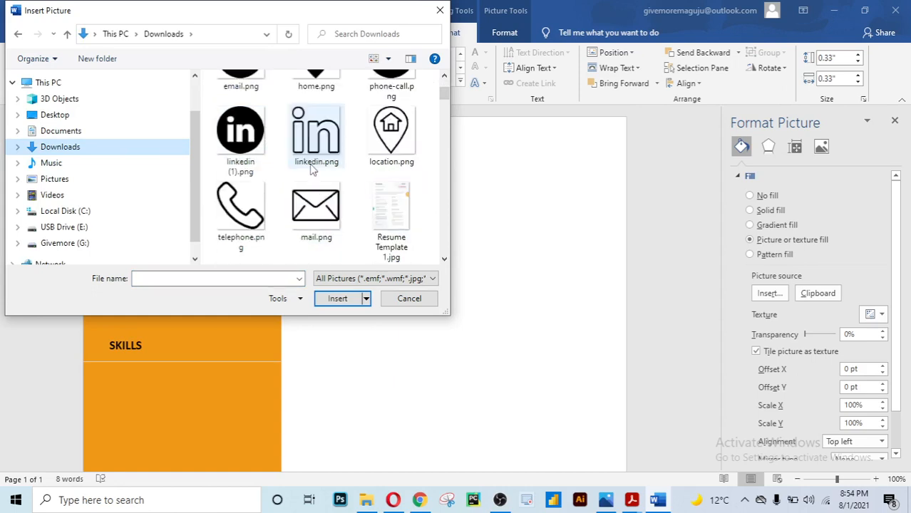
pyautogui.scroll(1, 311, 169)
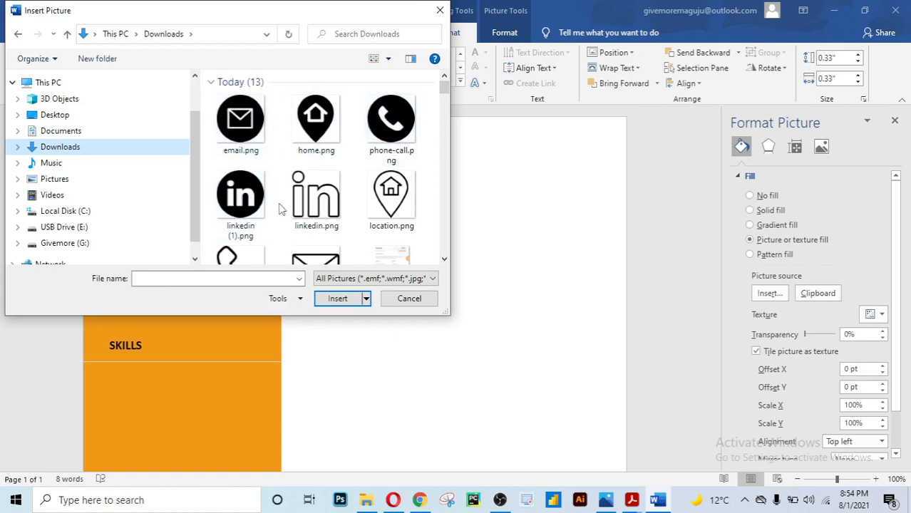
pyautogui.click(241, 120)
pyautogui.click(338, 299)
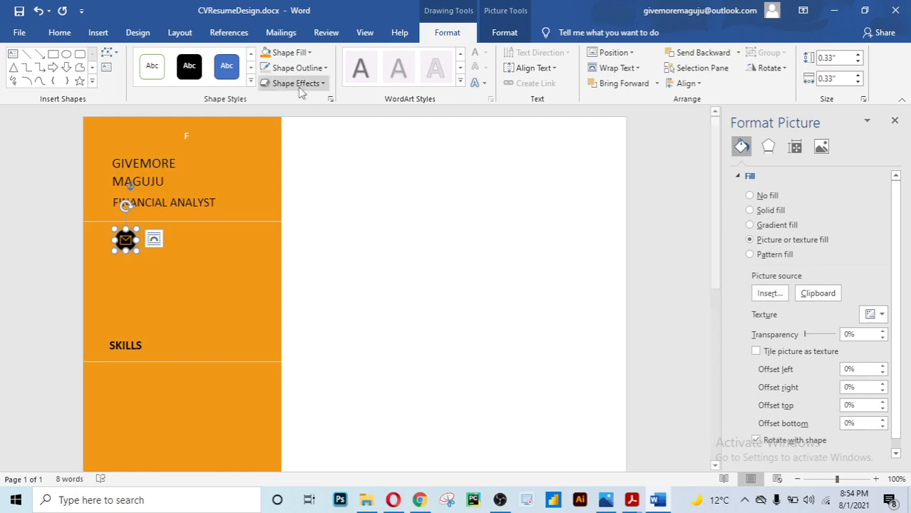
# Set the email icon's shape outline to No Outline
pyautogui.click(380, 238)
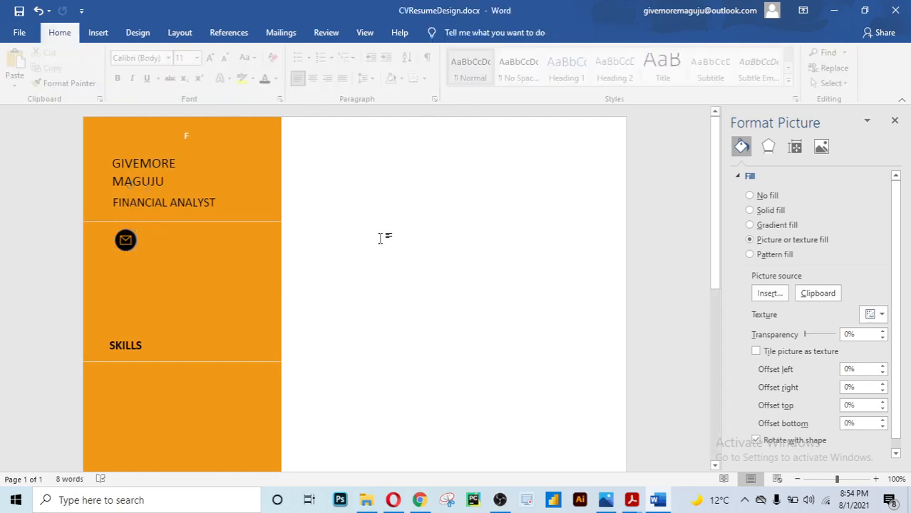
pyautogui.click(126, 240)
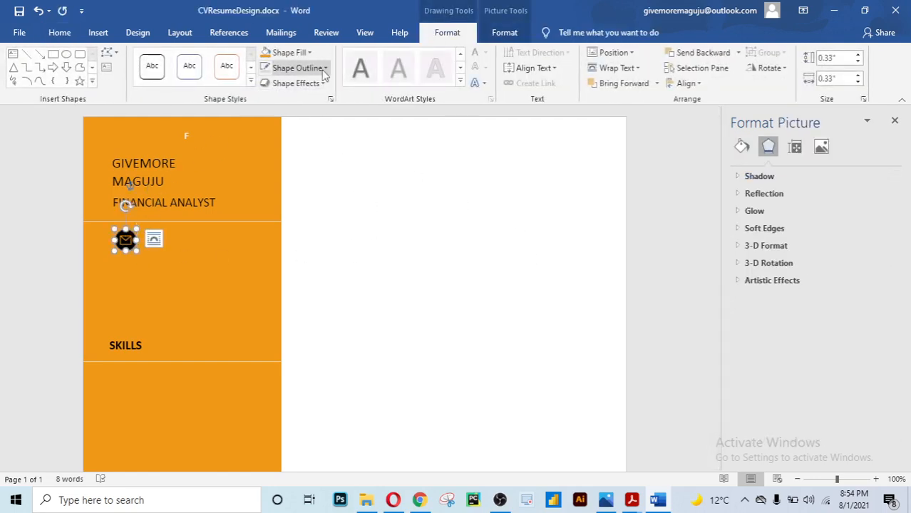
pyautogui.click(297, 67)
pyautogui.click(280, 211)
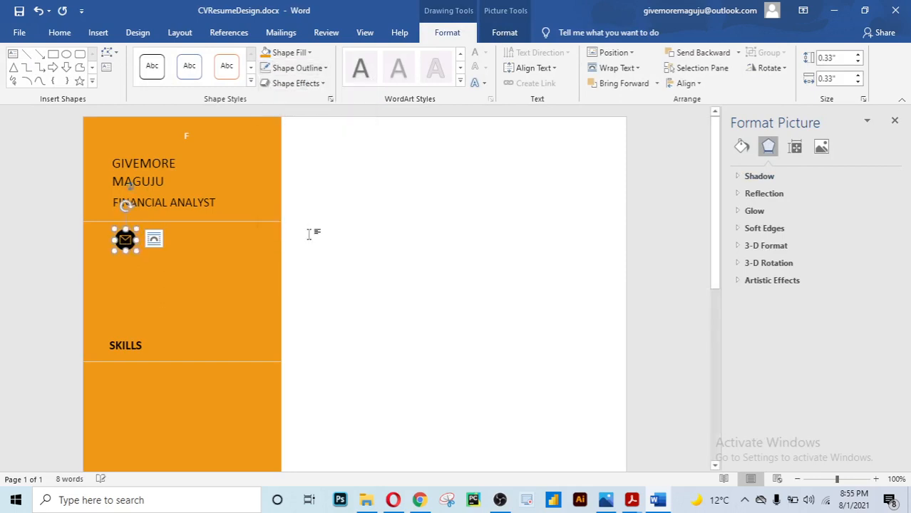
pyautogui.click(357, 249)
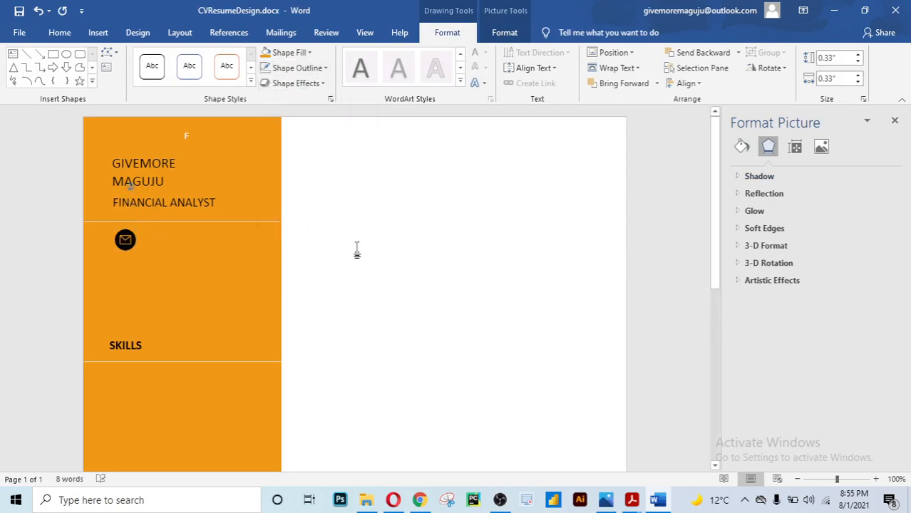
# Duplicate the envelope icon just below it and refill the copy with phone-call.png
pyautogui.click(125, 239)
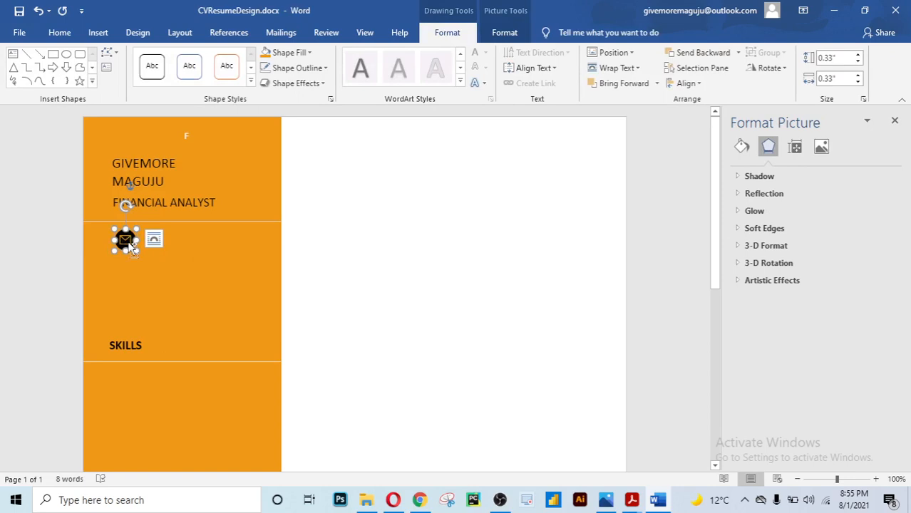
pyautogui.moveTo(132, 246); pyautogui.dragTo(125, 265)
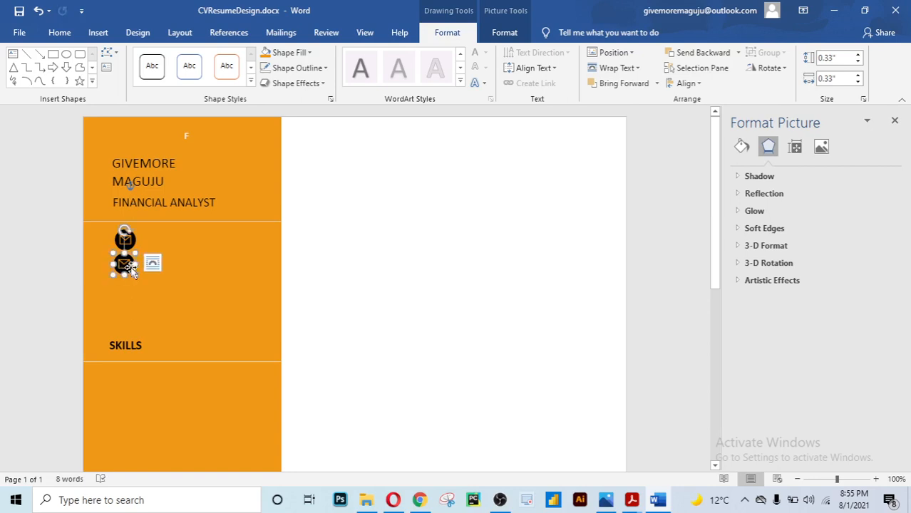
pyautogui.click(742, 148)
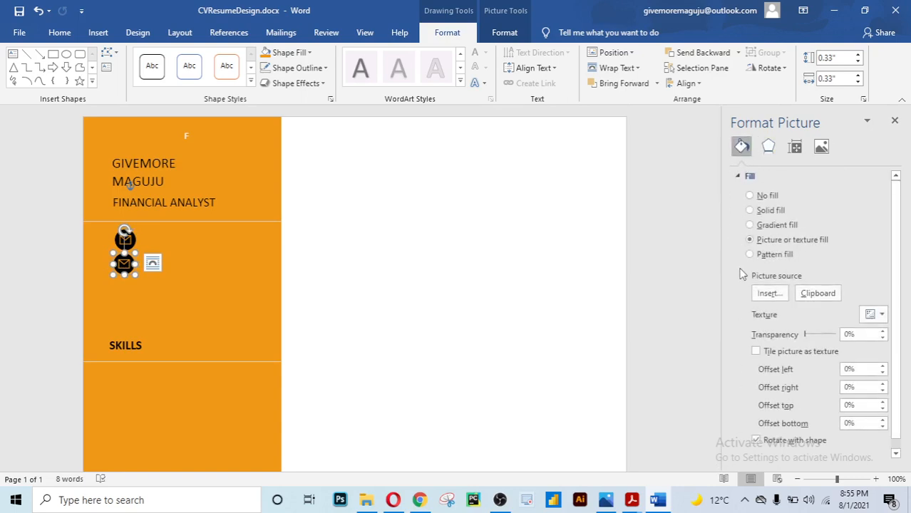
pyautogui.click(777, 298)
pyautogui.click(617, 377)
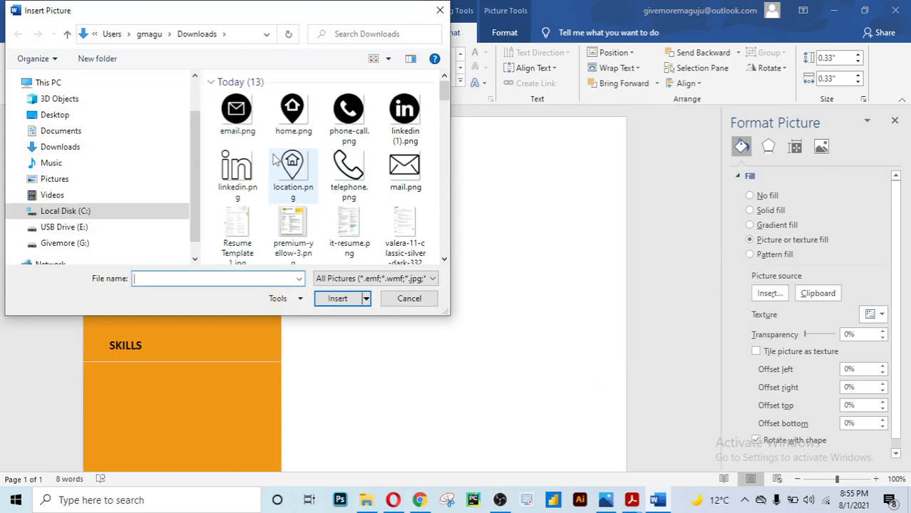
pyautogui.click(348, 114)
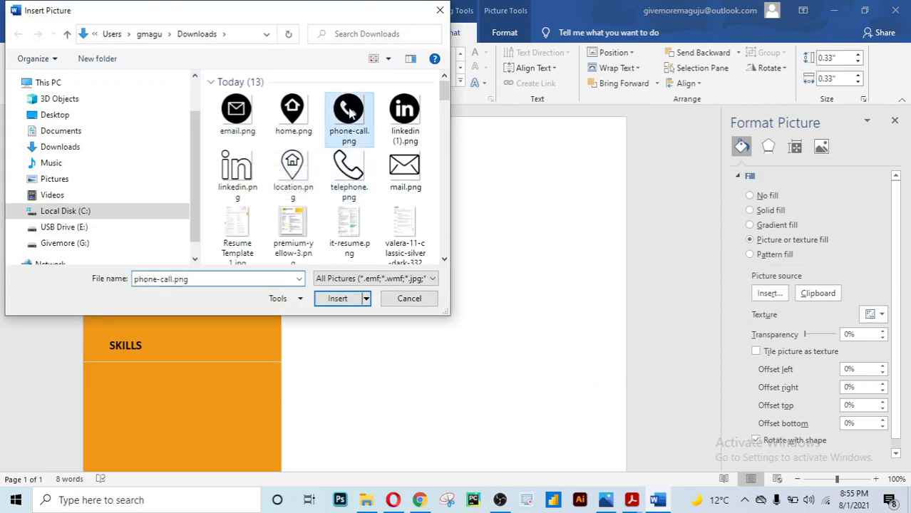
pyautogui.click(347, 301)
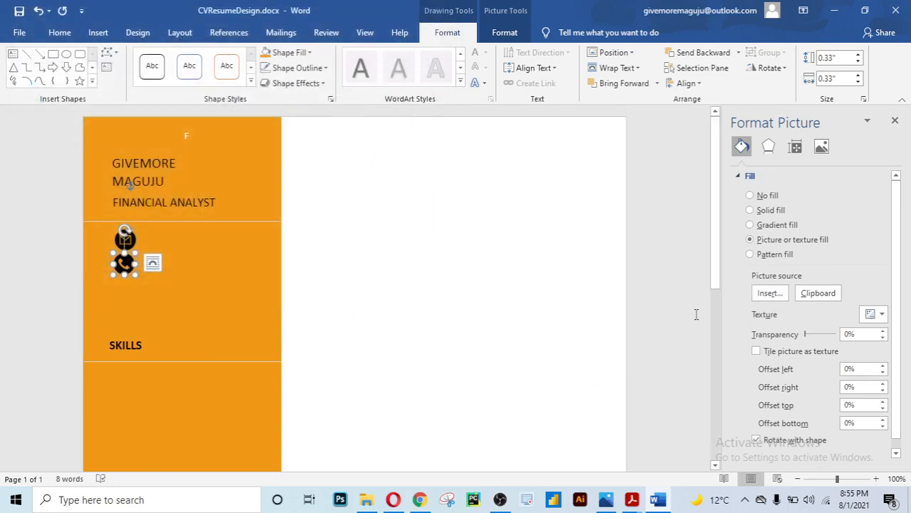
pyautogui.click(603, 310)
pyautogui.click(129, 262)
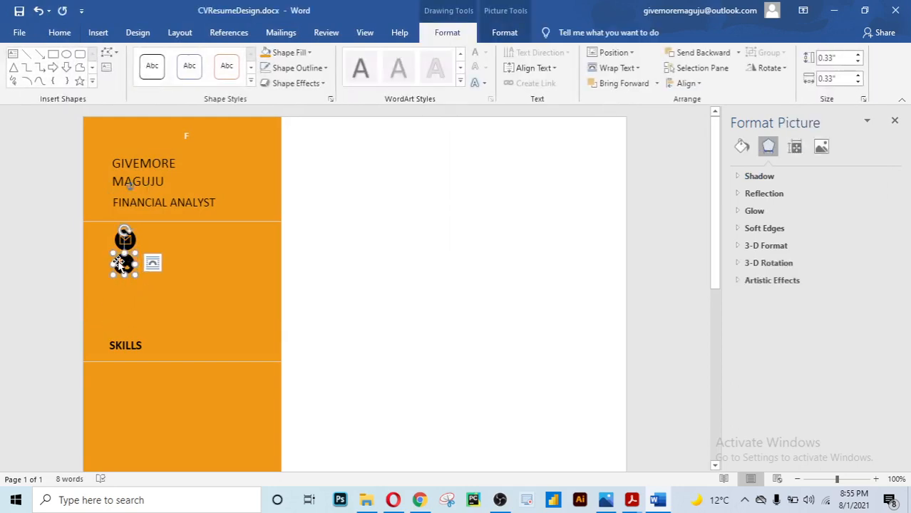
# Duplicate the phone icon below it and fill the copy with the home picture
pyautogui.moveTo(122, 266); pyautogui.dragTo(118, 284)
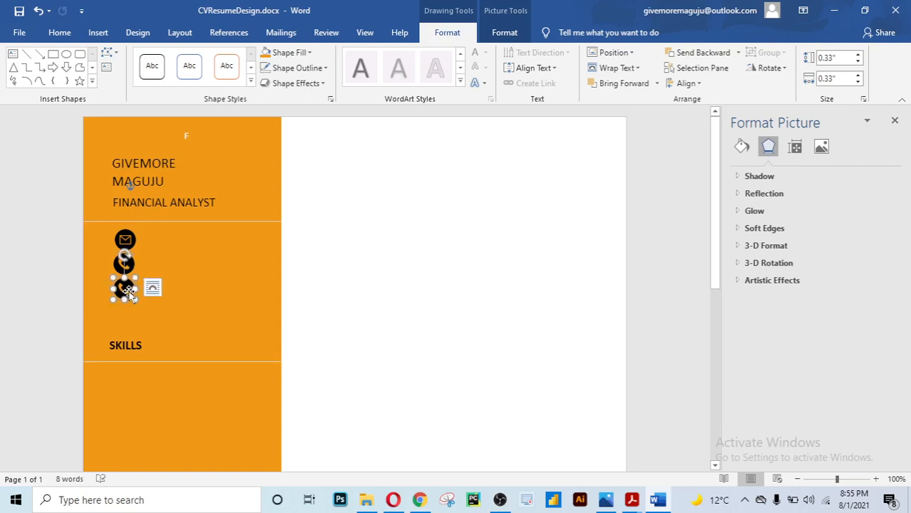
pyautogui.click(741, 147)
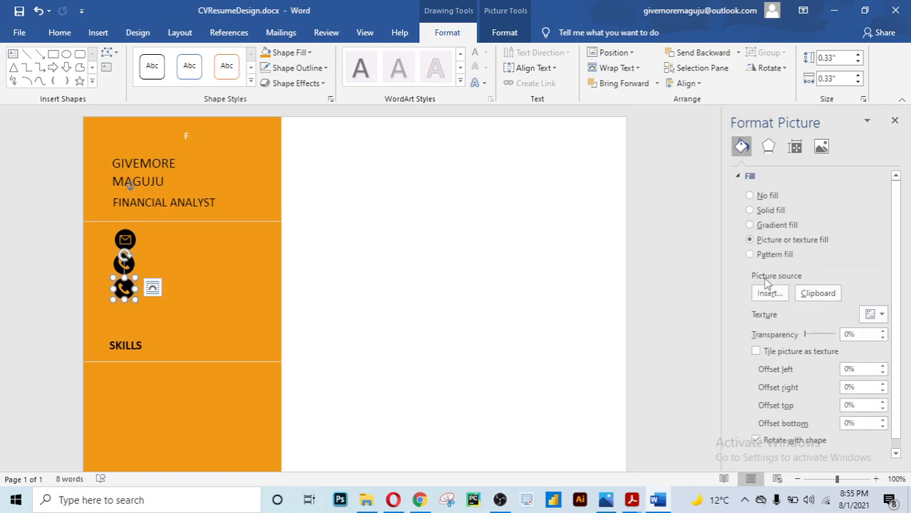
pyautogui.click(769, 294)
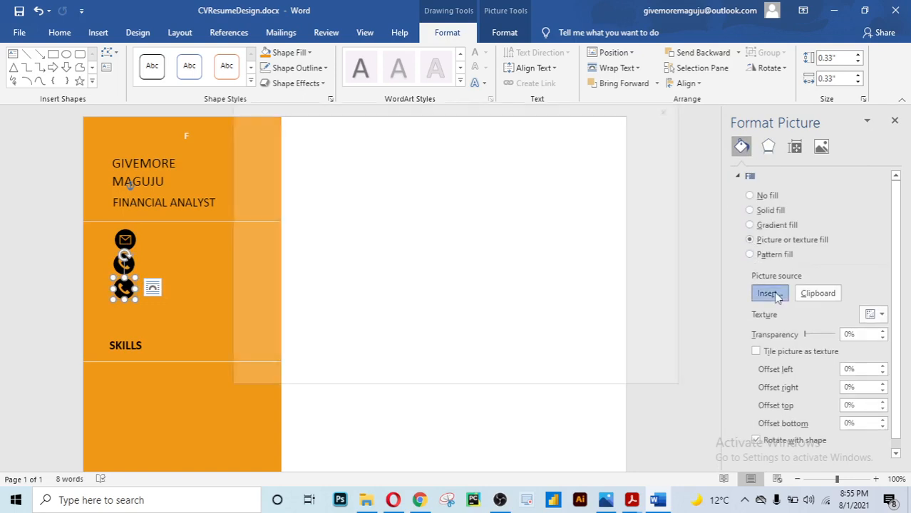
pyautogui.click(604, 376)
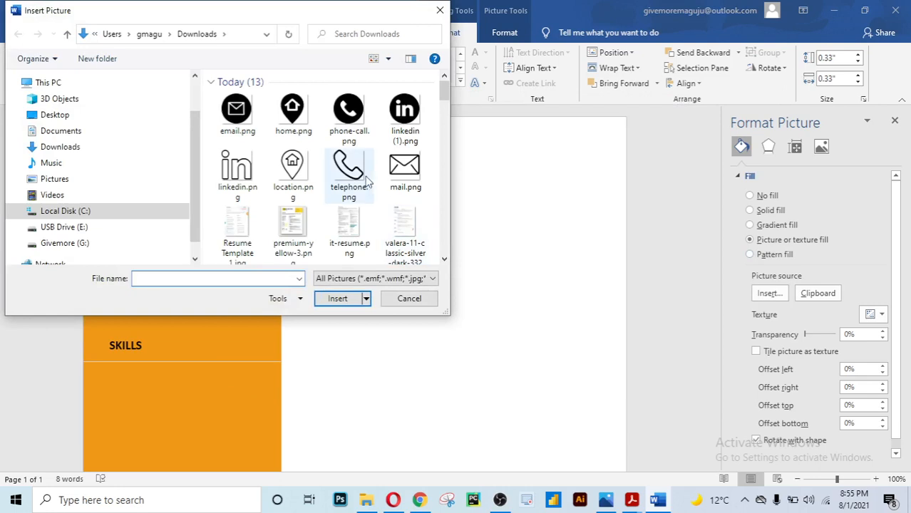
pyautogui.click(293, 110)
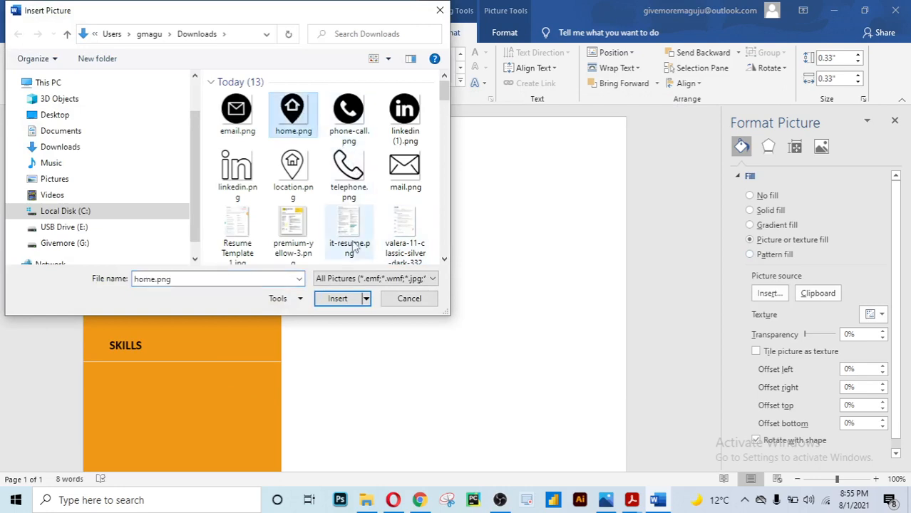
pyautogui.click(338, 298)
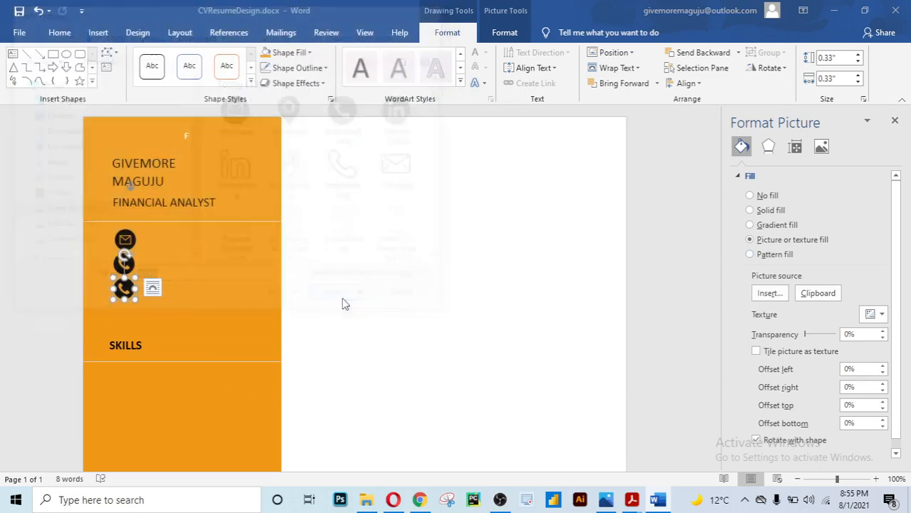
pyautogui.click(671, 303)
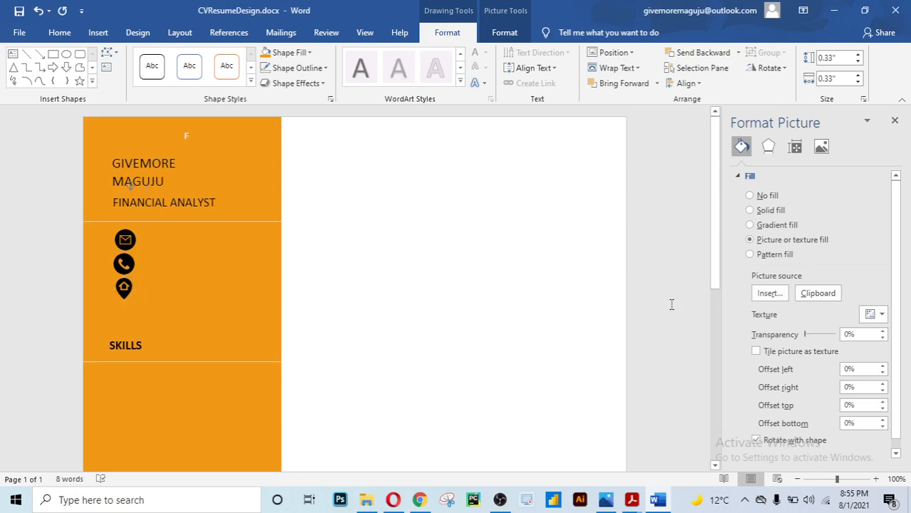
# Copy the home icon below it and fill the copy with linkedin (1).png
pyautogui.click(127, 263)
pyautogui.click(124, 289)
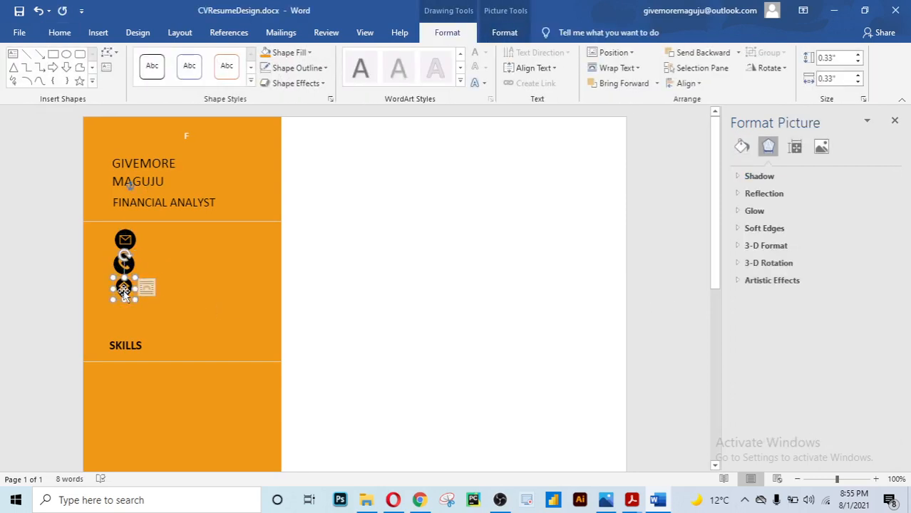
pyautogui.moveTo(125, 292); pyautogui.dragTo(123, 314)
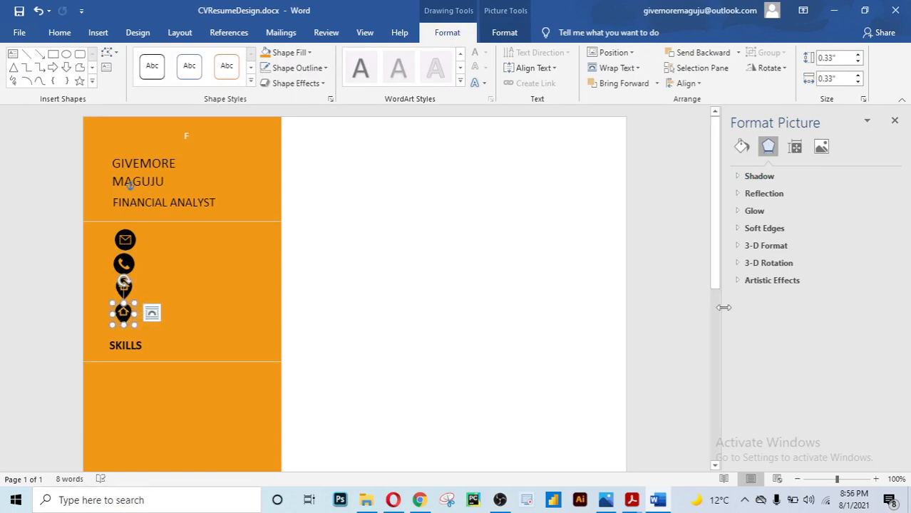
pyautogui.click(741, 146)
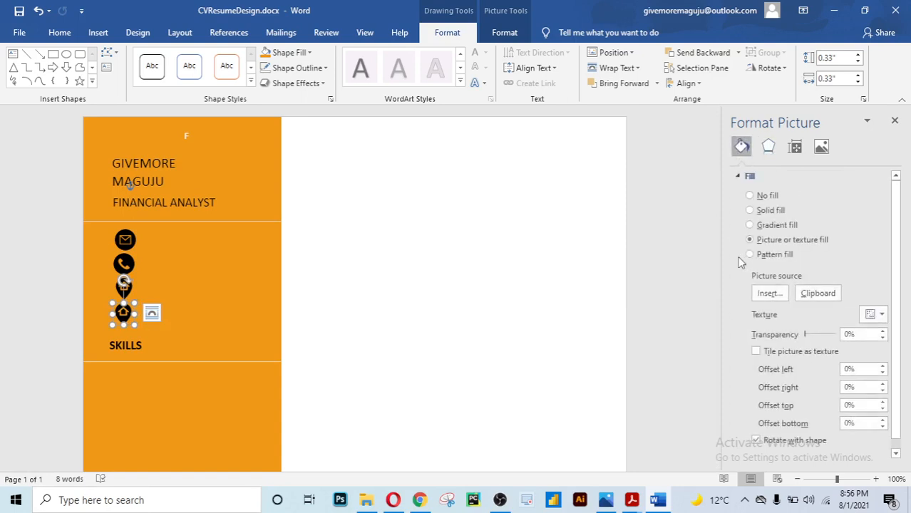
pyautogui.click(778, 298)
pyautogui.click(606, 376)
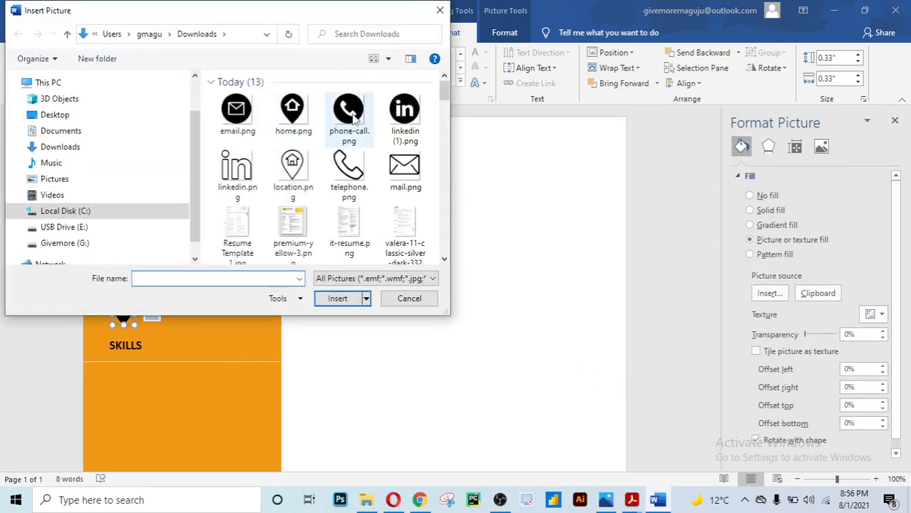
pyautogui.click(404, 108)
pyautogui.click(337, 298)
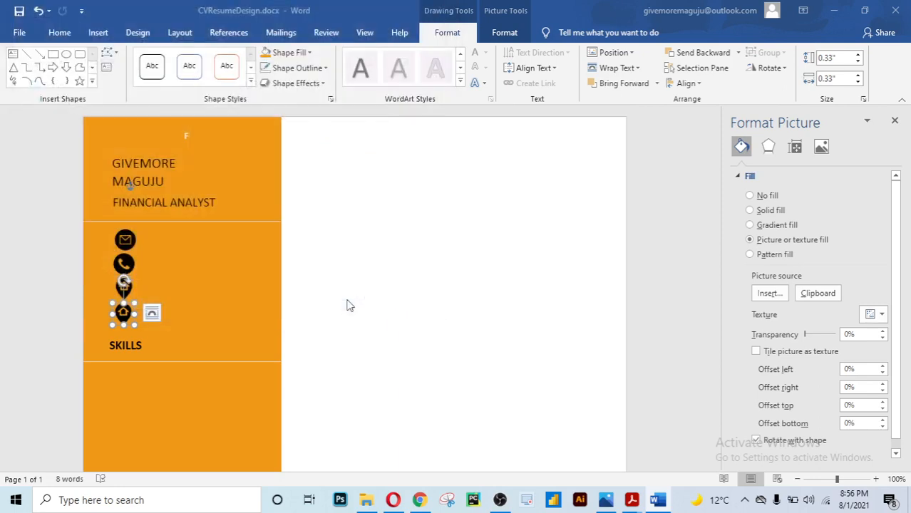
pyautogui.click(674, 305)
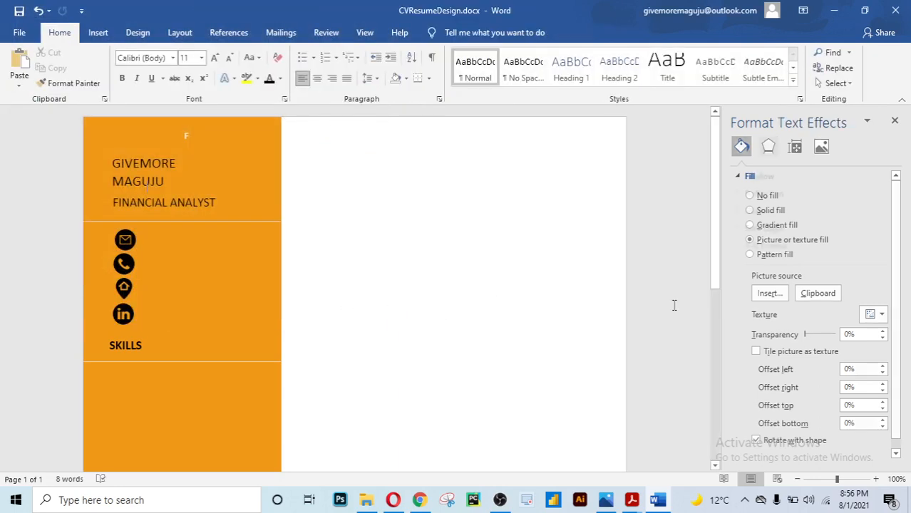
pyautogui.scroll(1, 675, 305)
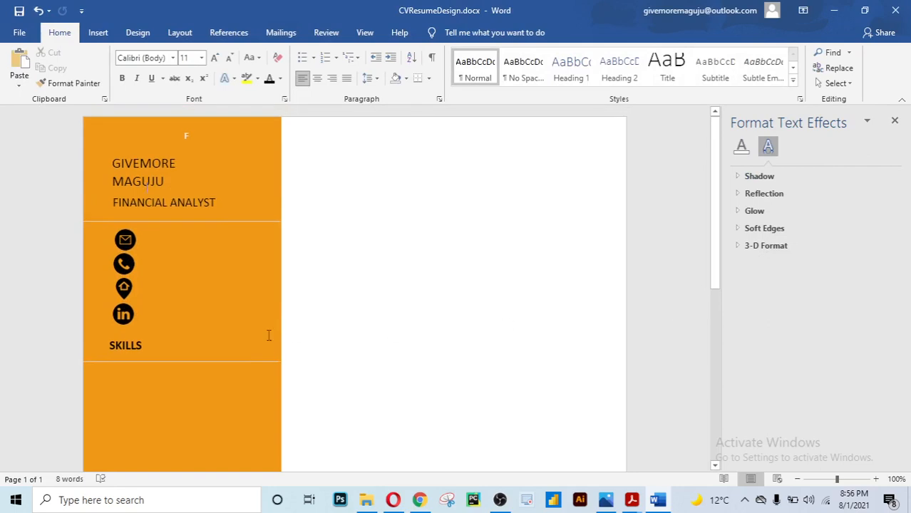
# Nudge the LinkedIn and location icons slightly down so they no longer overlap
pyautogui.click(126, 315)
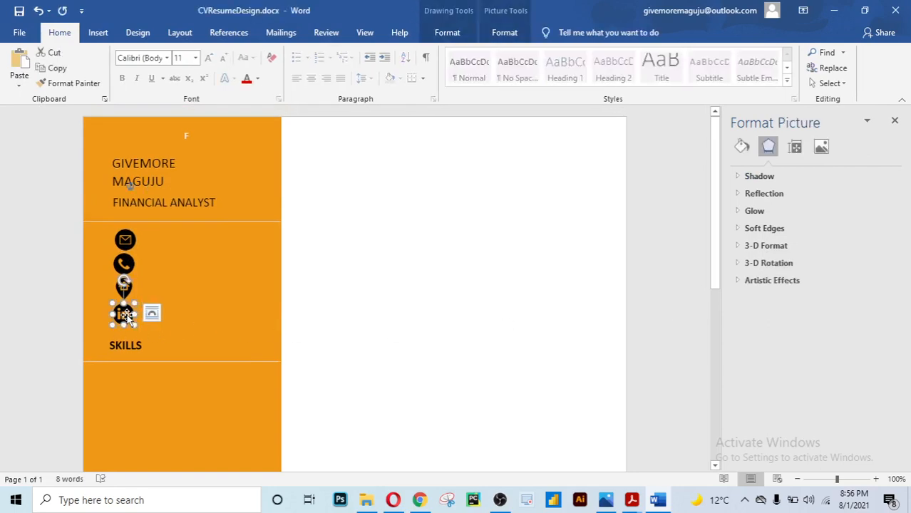
pyautogui.moveTo(126, 317); pyautogui.dragTo(126, 321)
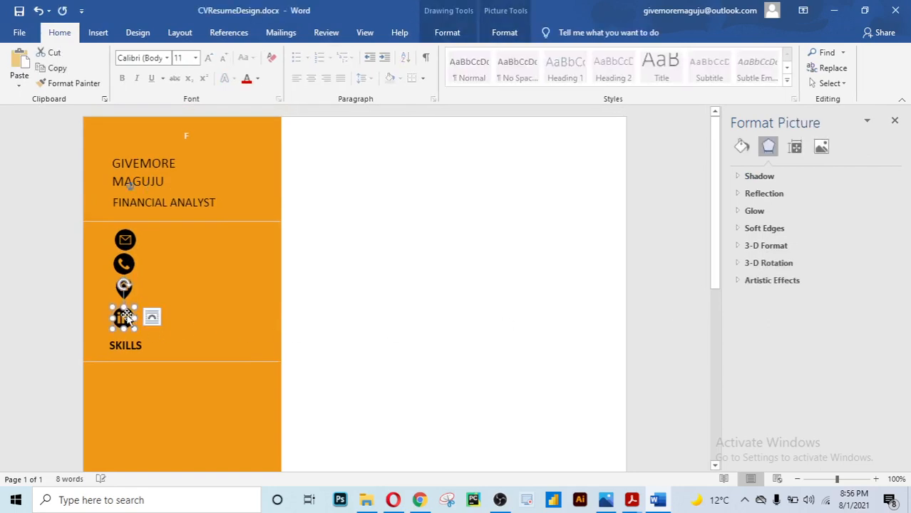
pyautogui.click(150, 298)
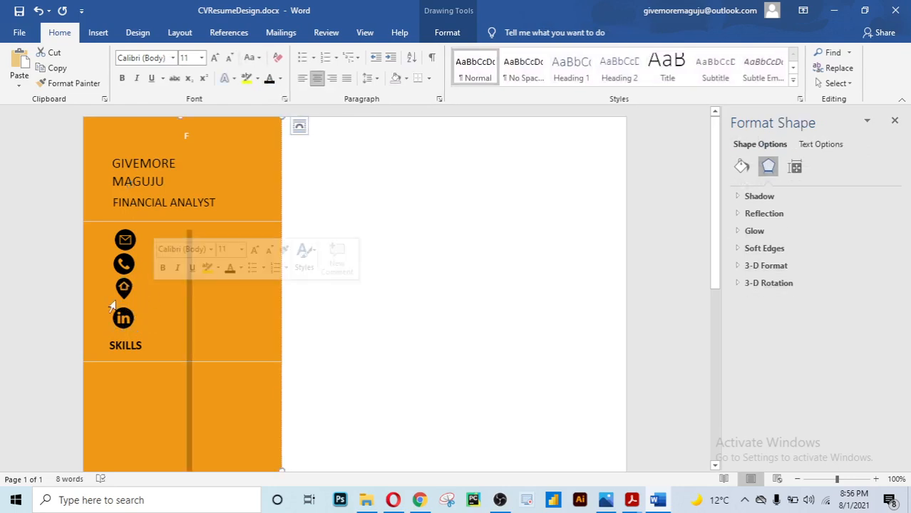
pyautogui.click(121, 288)
pyautogui.moveTo(121, 288); pyautogui.dragTo(122, 290)
pyautogui.click(359, 283)
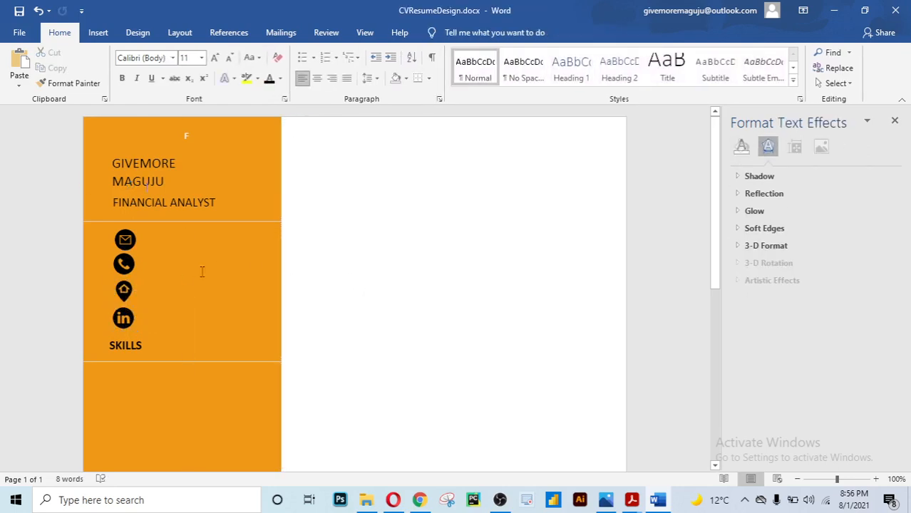
# Fine-tune the phone and location icon positions so all four icons are evenly spaced
pyautogui.click(127, 263)
pyautogui.moveTo(129, 263); pyautogui.dragTo(130, 264)
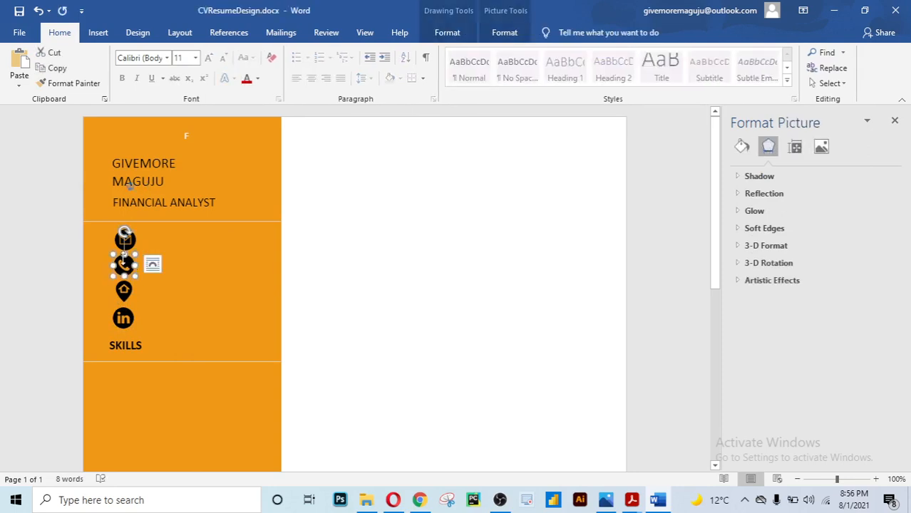
pyautogui.click(313, 284)
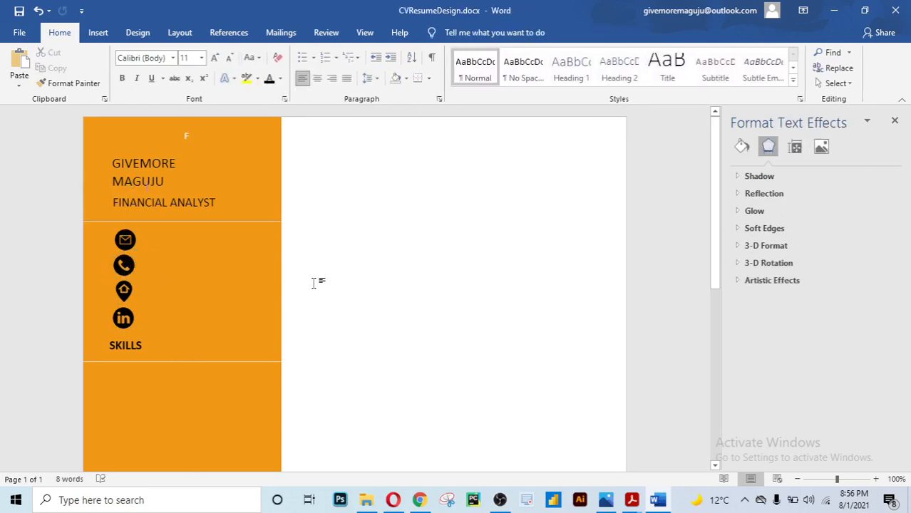
pyautogui.click(126, 289)
pyautogui.moveTo(127, 288); pyautogui.dragTo(127, 290)
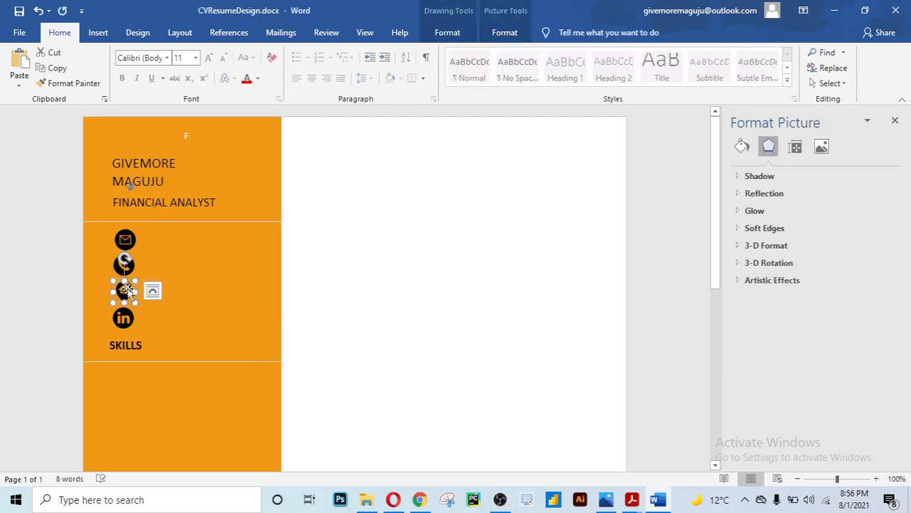
pyautogui.click(399, 334)
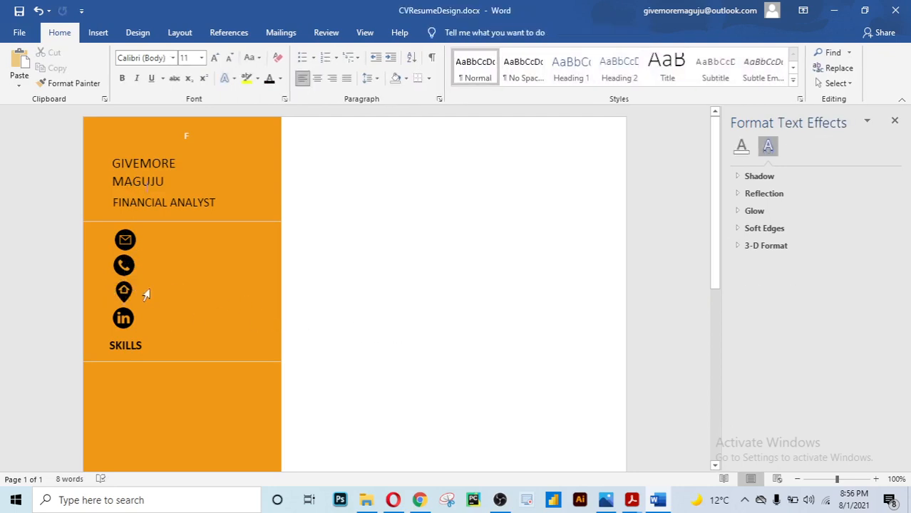
pyautogui.click(124, 264)
pyautogui.moveTo(124, 264); pyautogui.dragTo(125, 266)
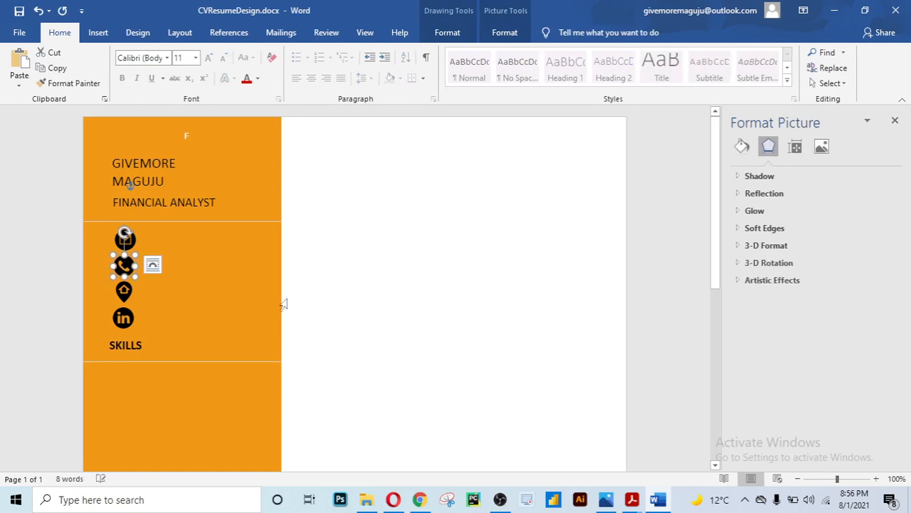
pyautogui.click(513, 334)
pyautogui.scroll(-1, 389, 283)
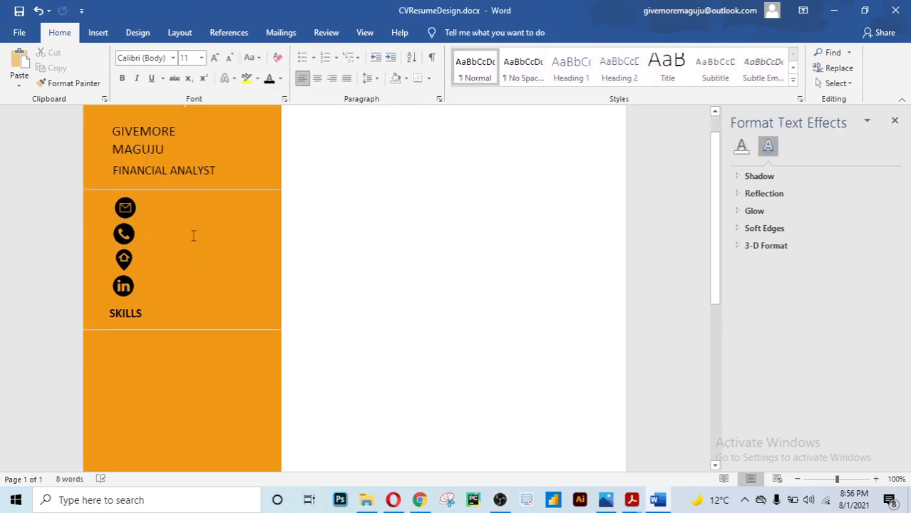
pyautogui.scroll(1, 182, 213)
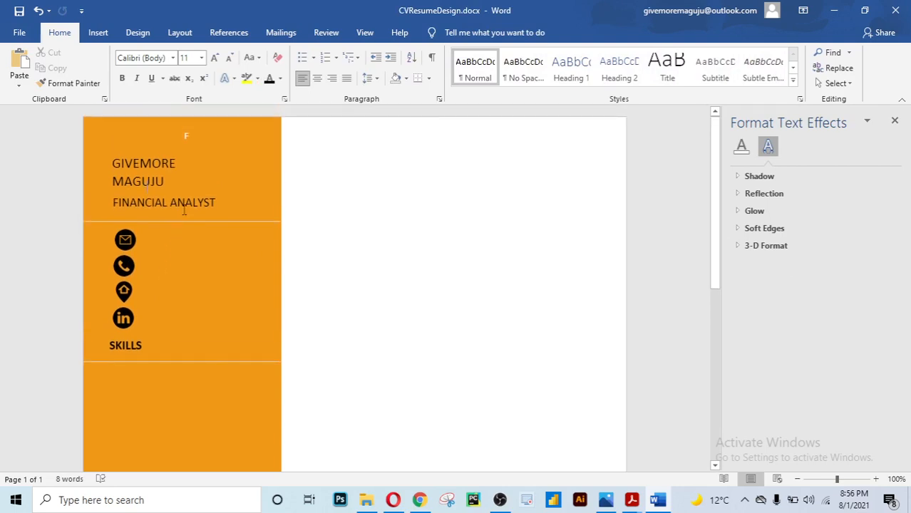
pyautogui.scroll(-10, 132, 250)
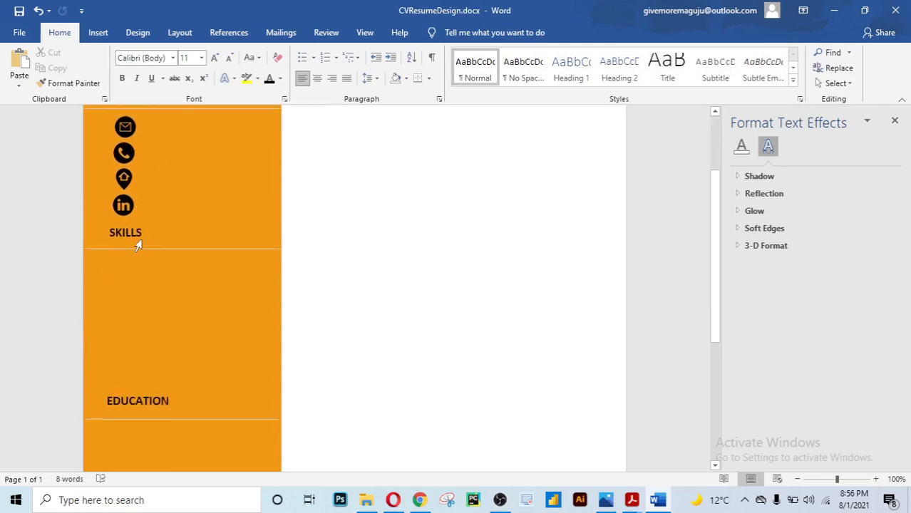
pyautogui.scroll(10, 139, 243)
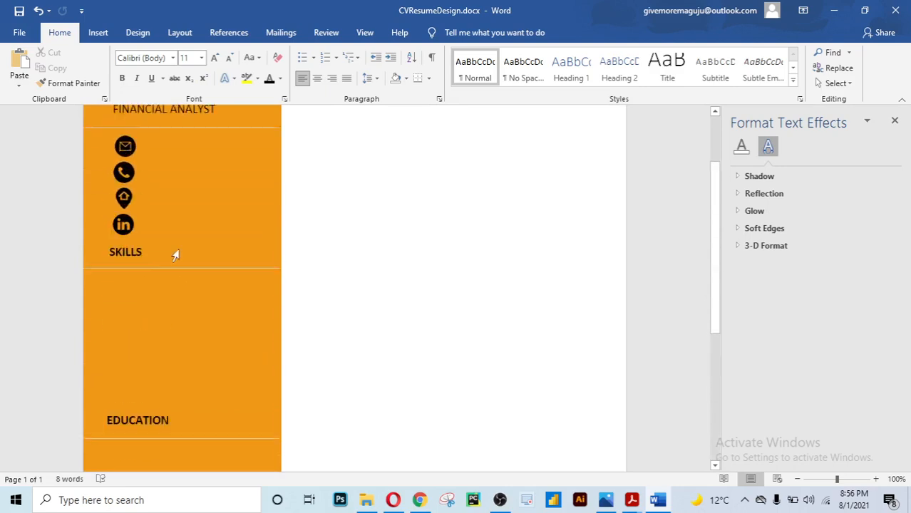
# Choose a shape from the Insert > Shapes gallery, ready to draw on the CV
pyautogui.click(99, 33)
pyautogui.click(192, 54)
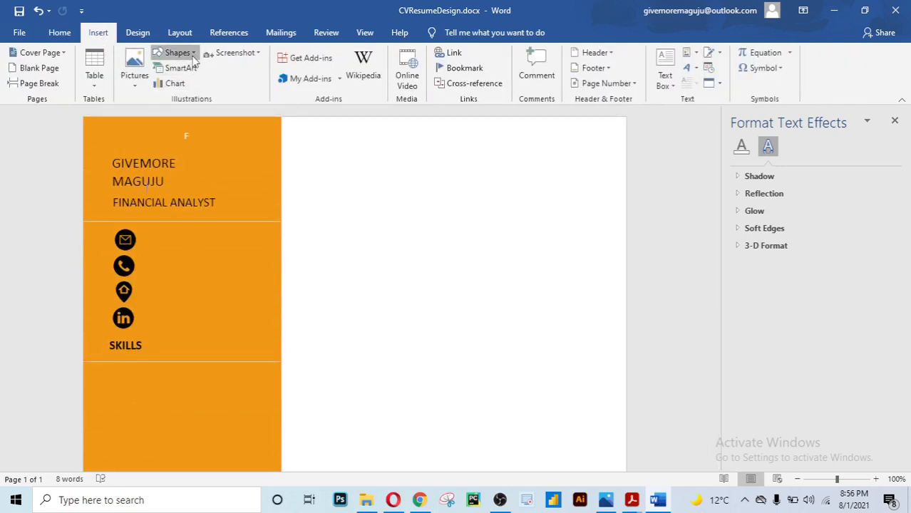
pyautogui.click(173, 89)
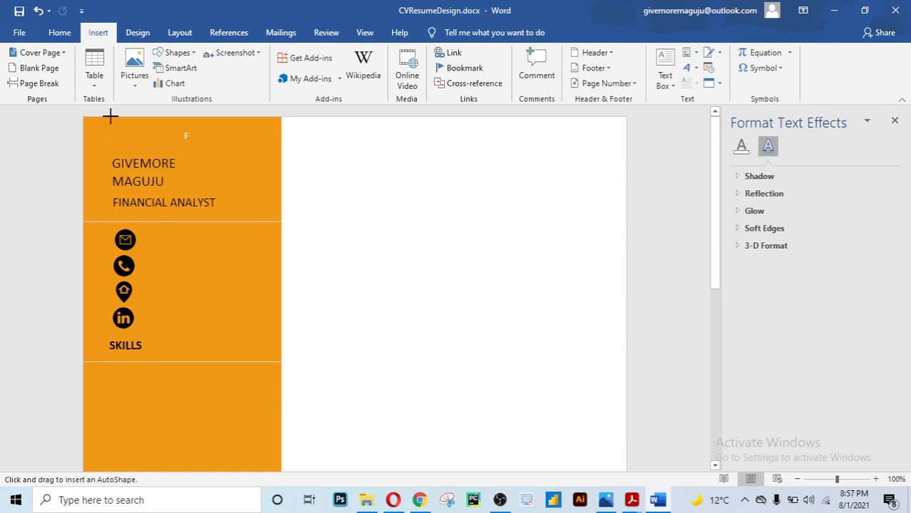
# Draw an 11.06-inch vertical line down the orange sidebar's left side, beside the contact icons
pyautogui.moveTo(111, 116)
pyautogui.mouseDown()
pyautogui.moveTo(91, 499)
pyautogui.moveTo(103, 420)
pyautogui.moveTo(93, 499)
pyautogui.moveTo(100, 425)
pyautogui.moveTo(93, 496)
pyautogui.moveTo(96, 425)
pyautogui.moveTo(97, 465)
pyautogui.mouseUp()
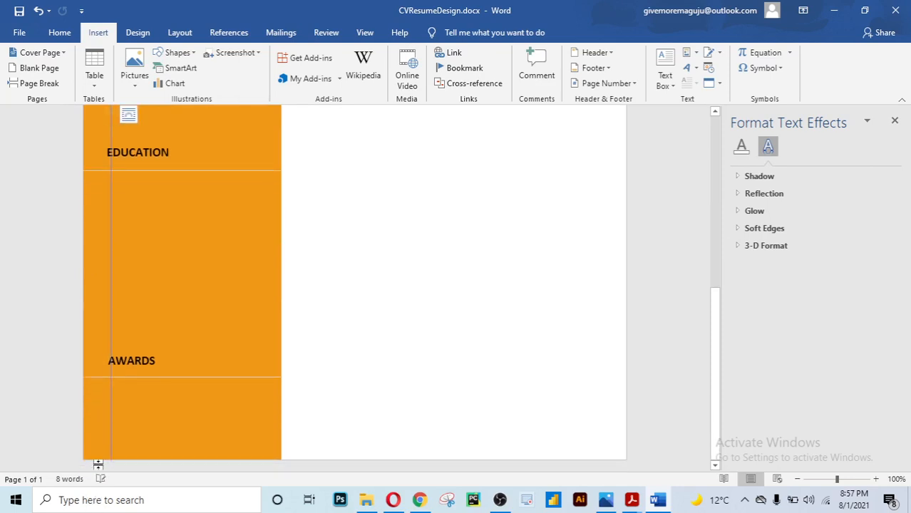
pyautogui.scroll(8, 342, 355)
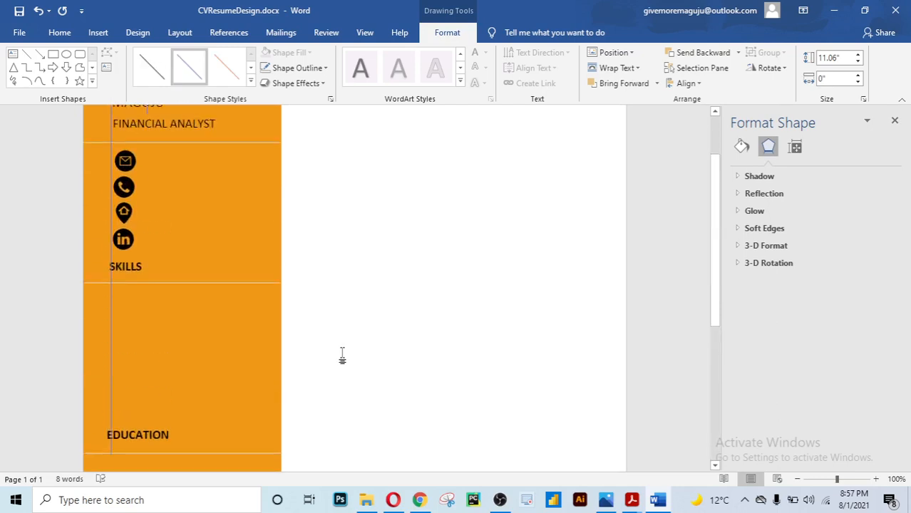
pyautogui.click(342, 354)
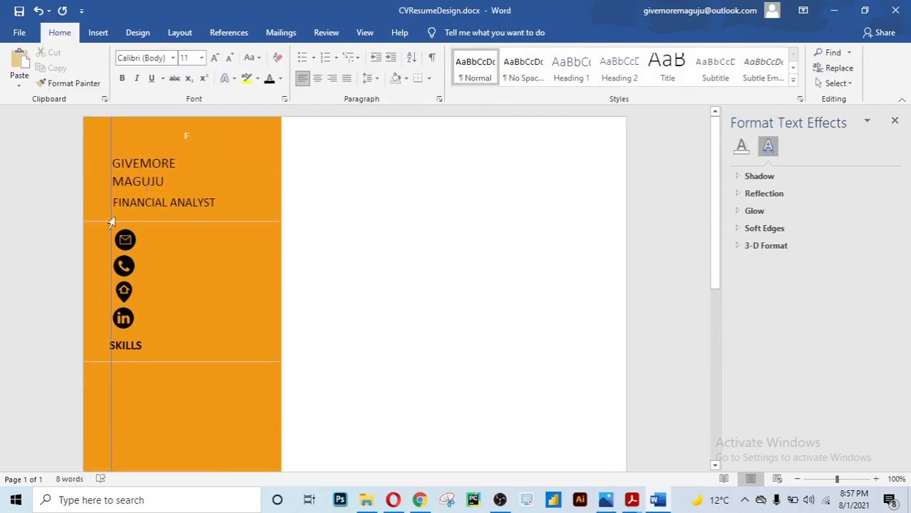
# Nudge the email icon slightly left to line up with the vertical line
pyautogui.click(109, 148)
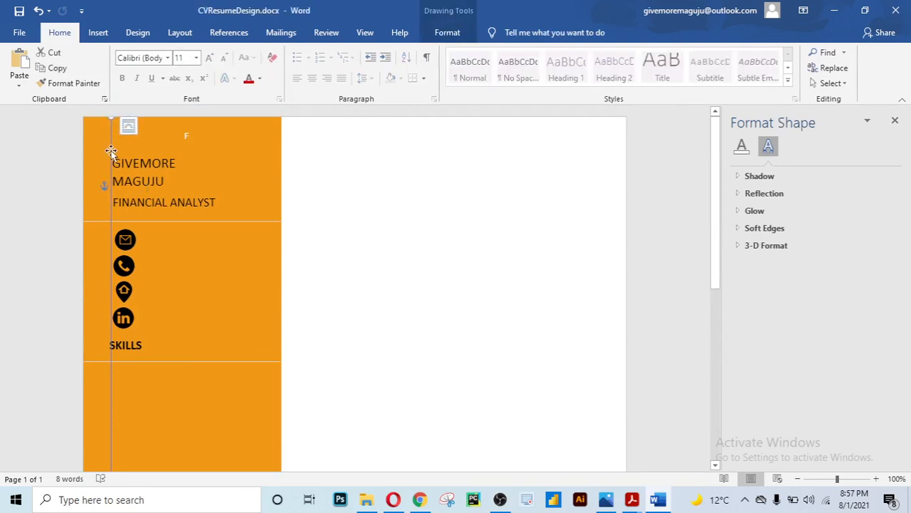
pyautogui.click(376, 266)
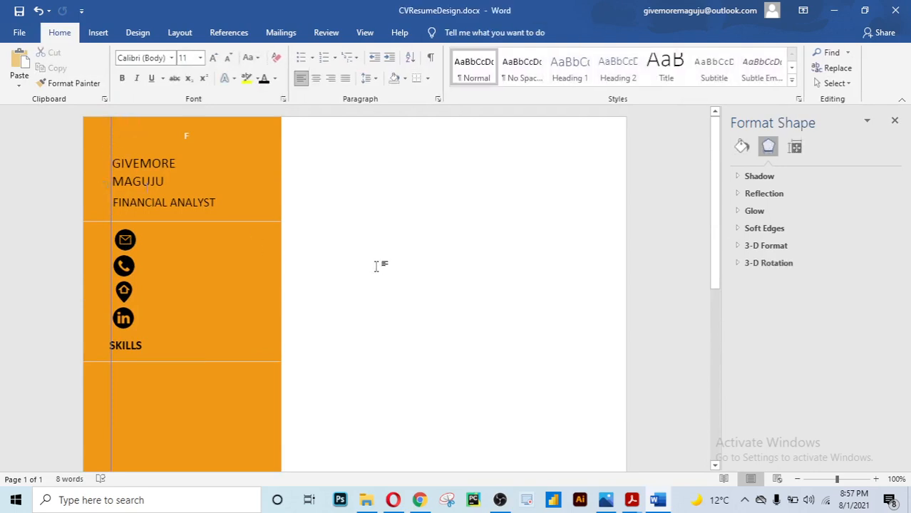
pyautogui.scroll(-2, 210, 208)
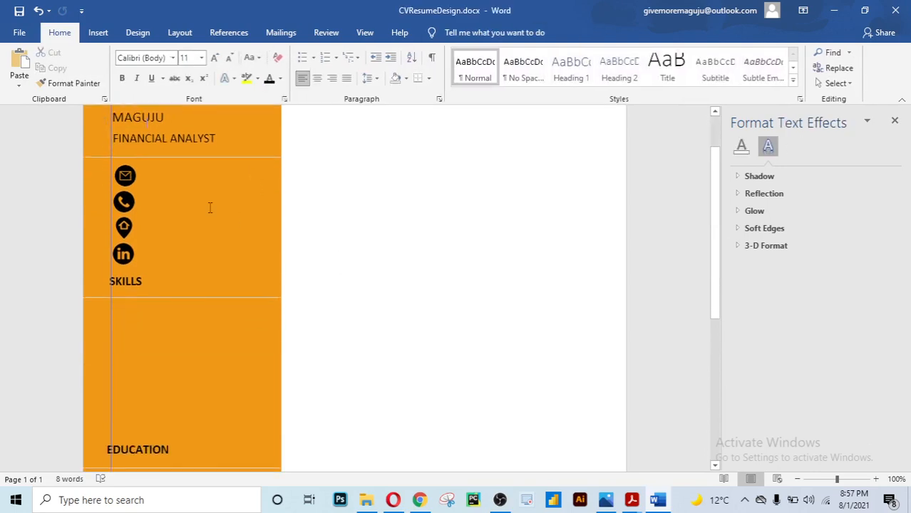
pyautogui.click(127, 175)
pyautogui.moveTo(127, 176); pyautogui.dragTo(125, 175)
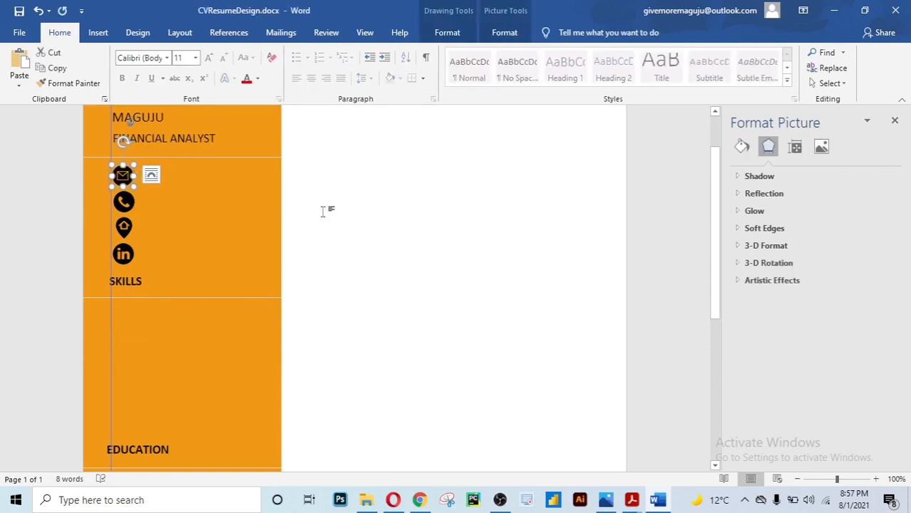
pyautogui.click(363, 235)
pyautogui.click(128, 201)
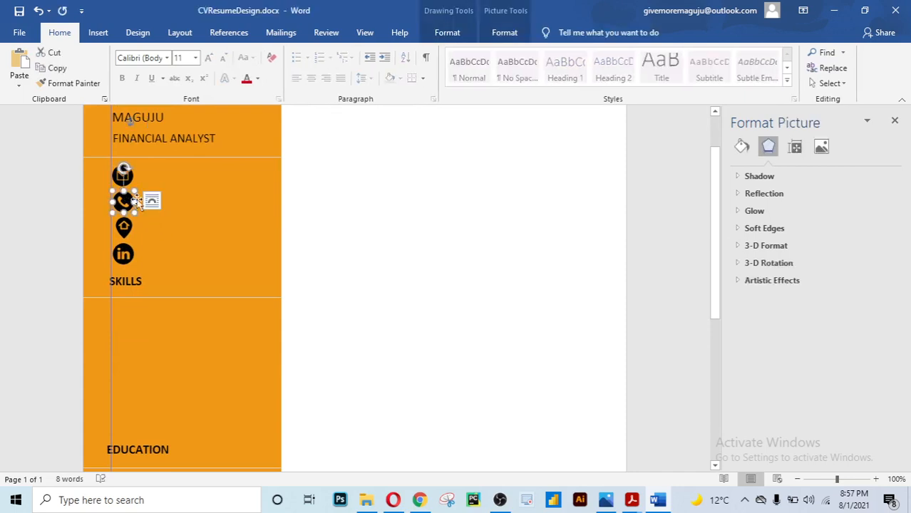
pyautogui.click(334, 271)
# Nudge the location icon slightly left and check the LinkedIn and phone icons' alignment
pyautogui.click(125, 229)
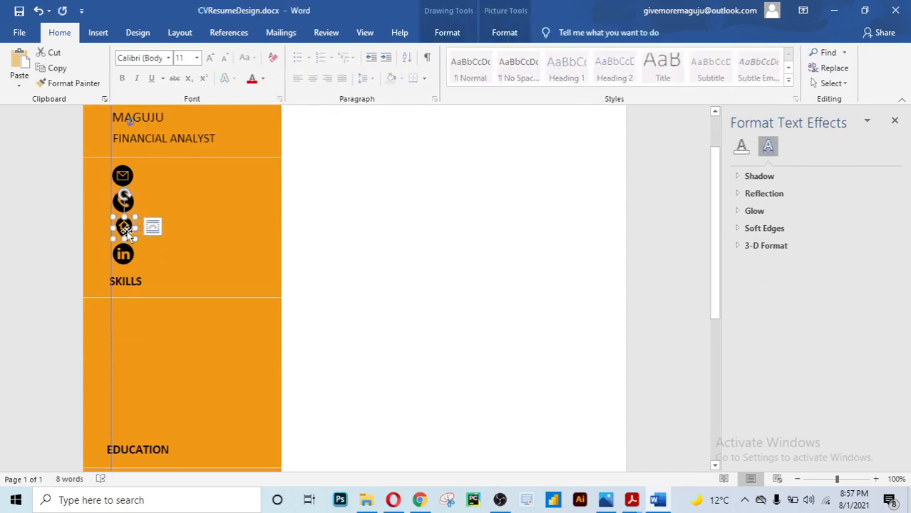
pyautogui.press('Left')
pyautogui.press('Left')
pyautogui.press('Left')
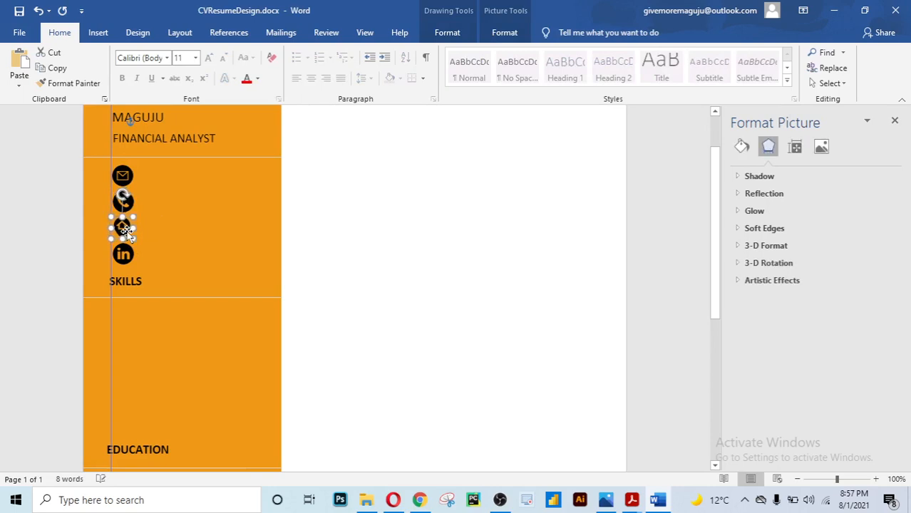
pyautogui.click(332, 281)
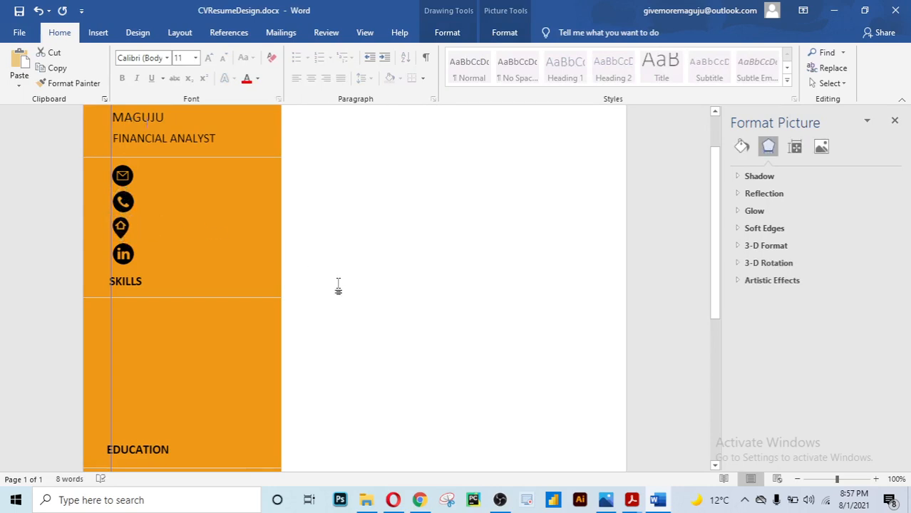
pyautogui.click(123, 257)
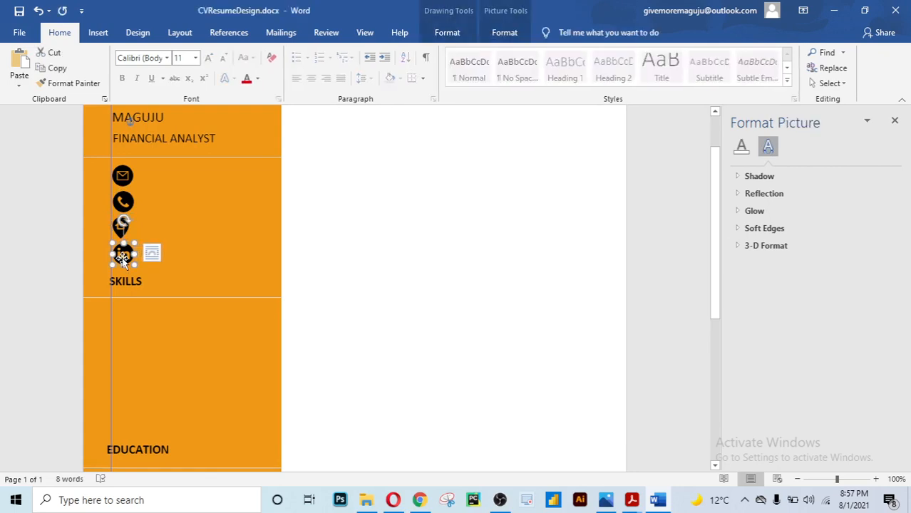
pyautogui.click(356, 287)
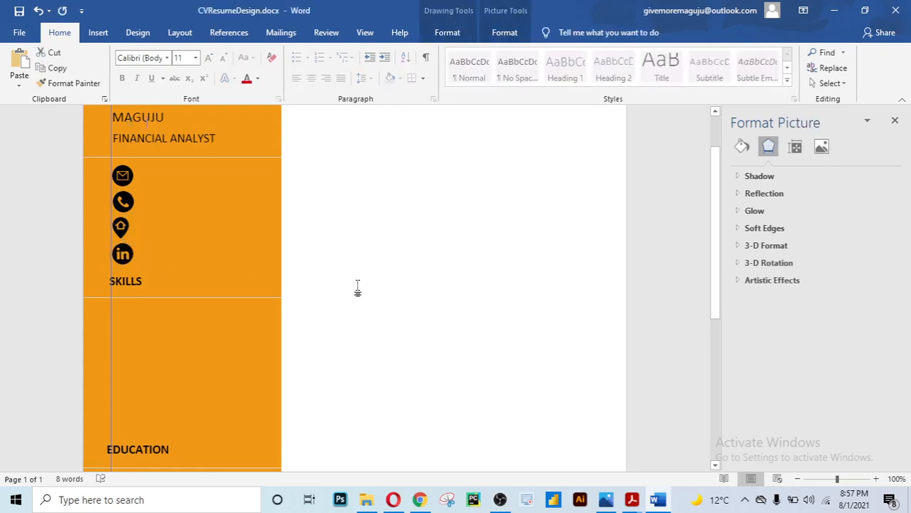
pyautogui.click(125, 201)
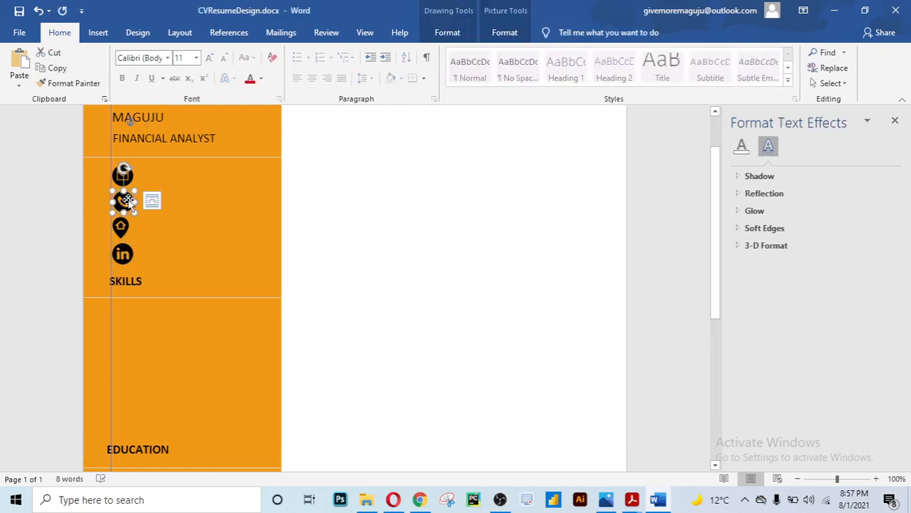
pyautogui.click(340, 250)
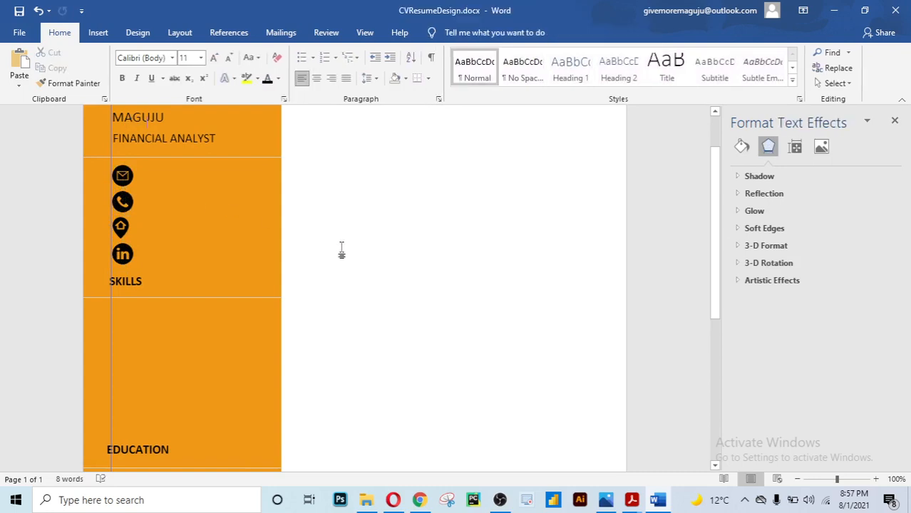
pyautogui.scroll(-2, 334, 285)
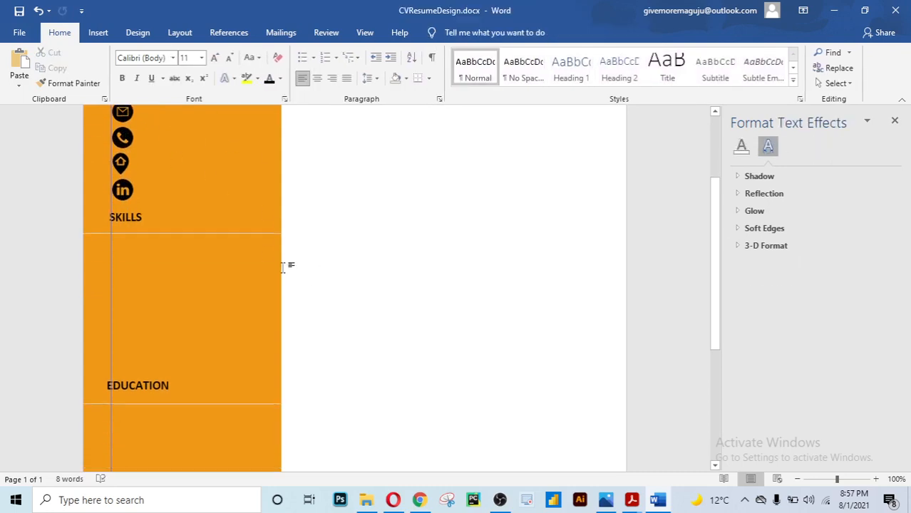
# Shift the SKILLS and EDUCATION headings slightly right, clear of the vertical line
pyautogui.click(131, 213)
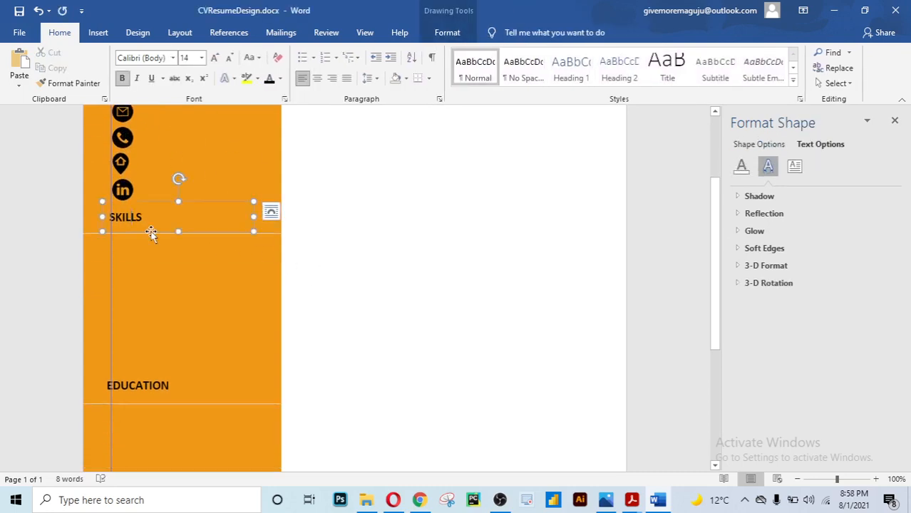
pyautogui.moveTo(151, 235); pyautogui.dragTo(153, 234)
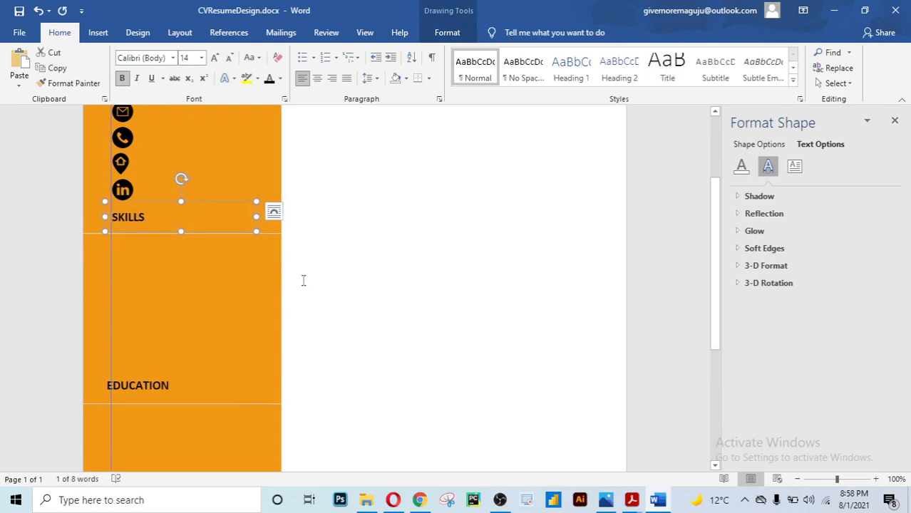
pyautogui.click(454, 375)
pyautogui.scroll(-4, 303, 320)
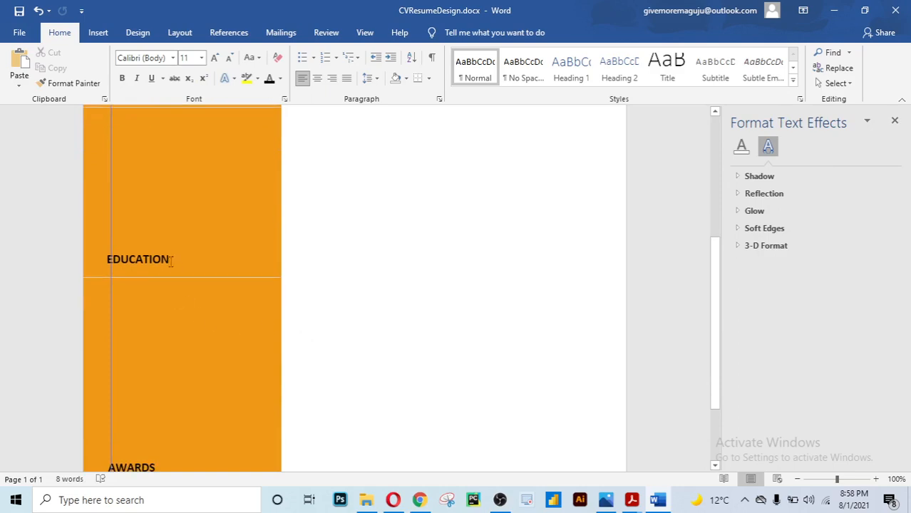
pyautogui.click(163, 260)
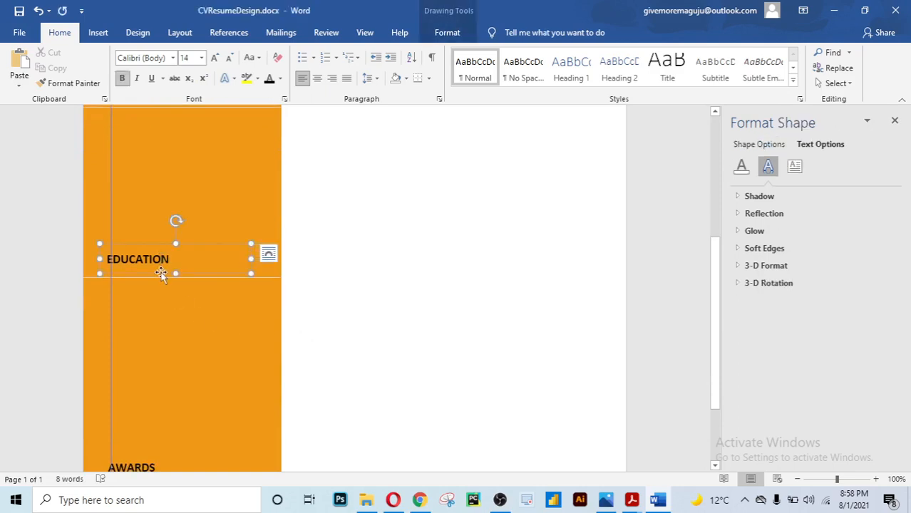
pyautogui.hotkey('ctrl', 'Right')
pyautogui.hotkey('ctrl', 'Right')
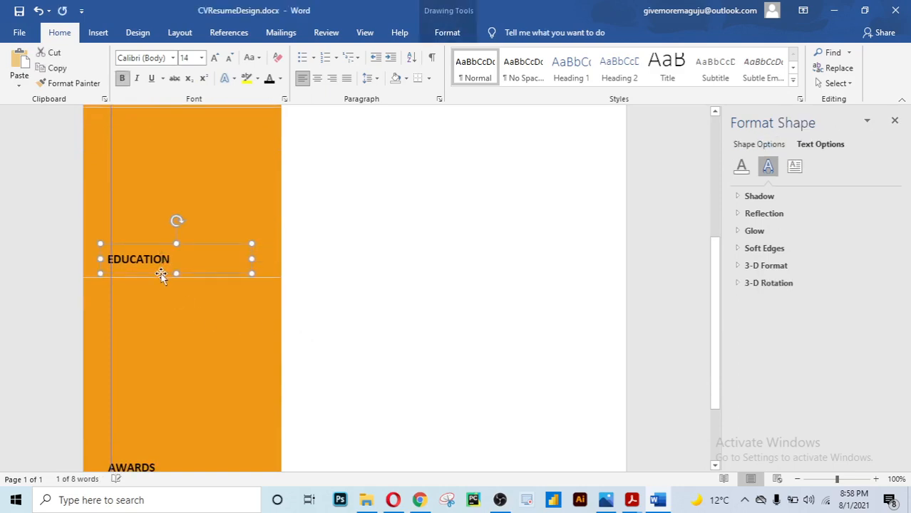
pyautogui.hotkey('ctrl', 'Right')
pyautogui.hotkey('ctrl', 'Right')
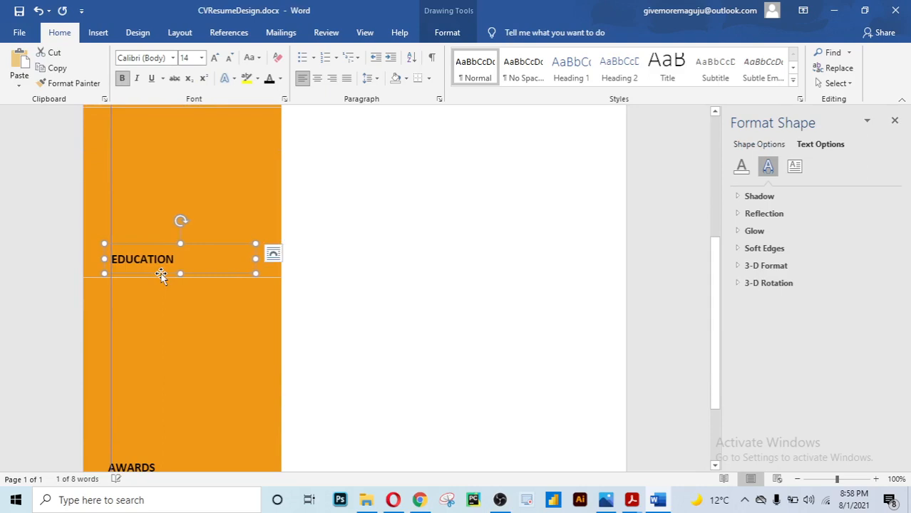
# Shift the AWARDS heading slightly right to match the other headings
pyautogui.scroll(-3, 345, 285)
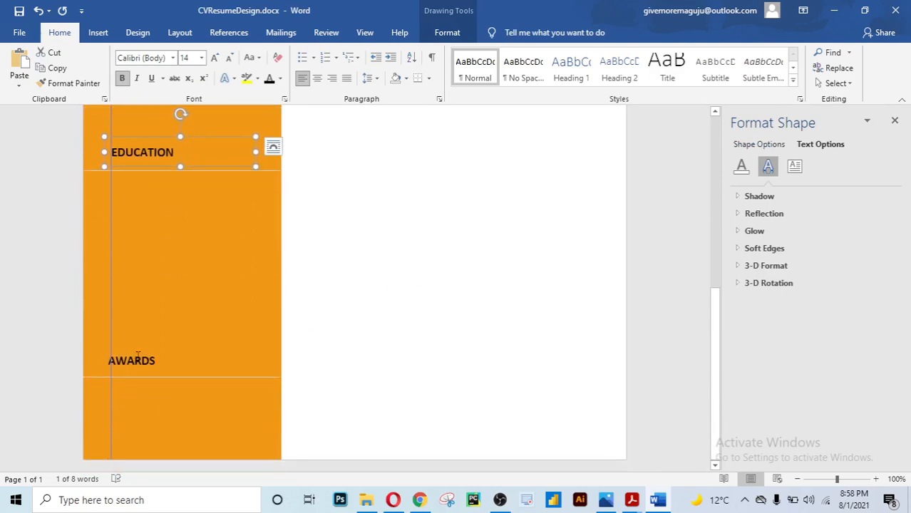
pyautogui.click(139, 381)
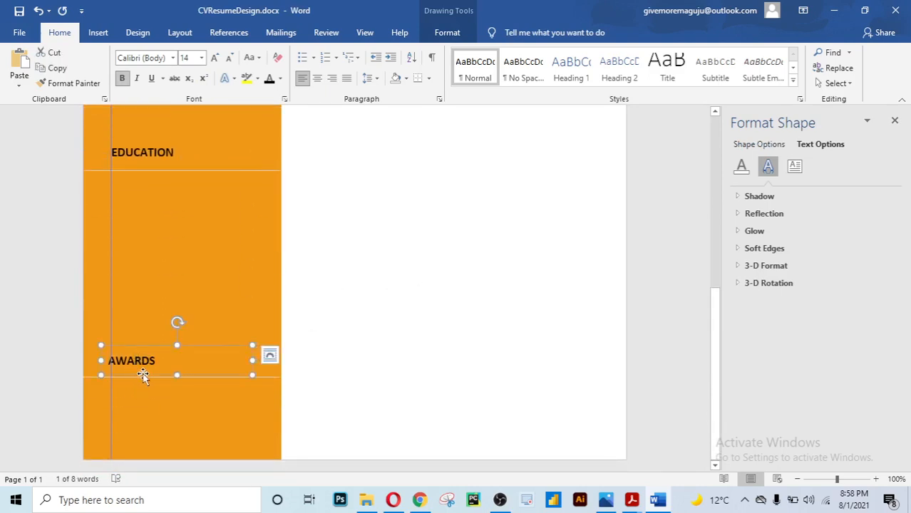
pyautogui.hotkey('ctrl', 'Right')
pyautogui.hotkey('ctrl', 'Right')
pyautogui.hotkey('ctrl', 'Right')
pyautogui.hotkey('ctrl', 'Right')
pyautogui.hotkey('ctrl', 'Right')
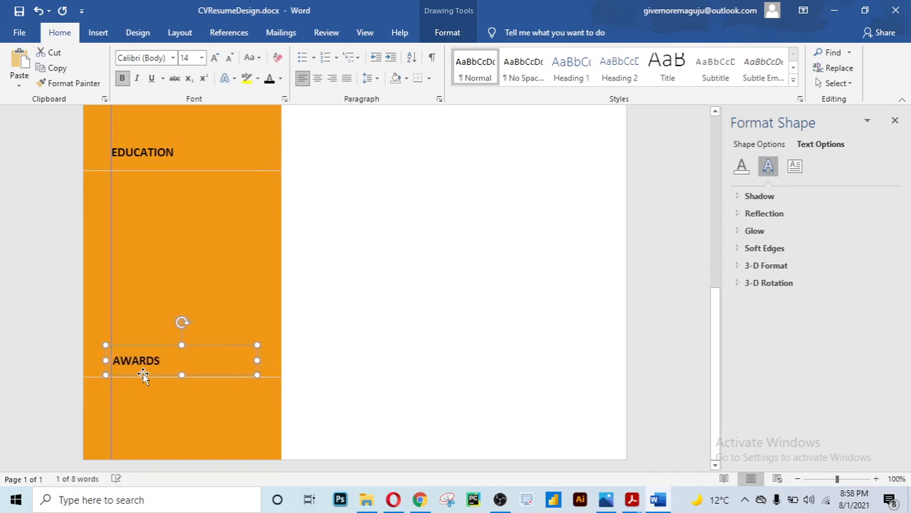
pyautogui.click(331, 354)
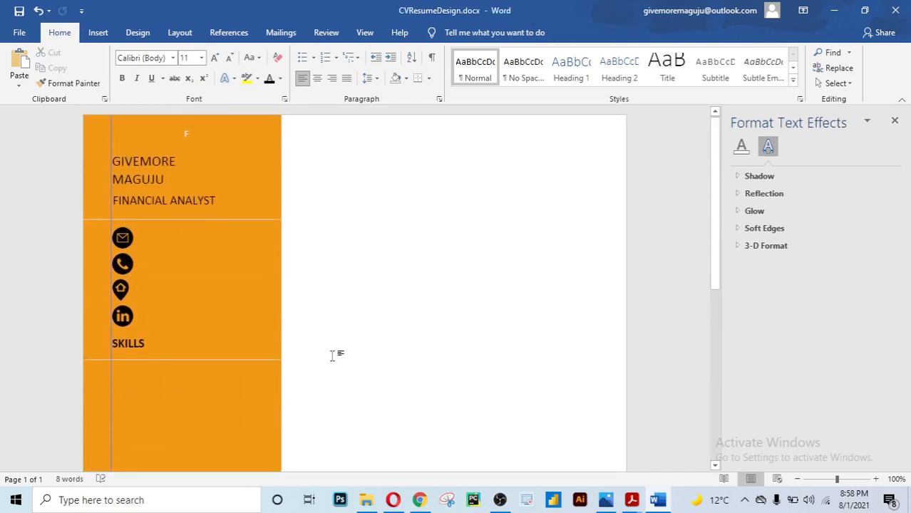
pyautogui.scroll(-10, 332, 354)
pyautogui.scroll(10, 331, 354)
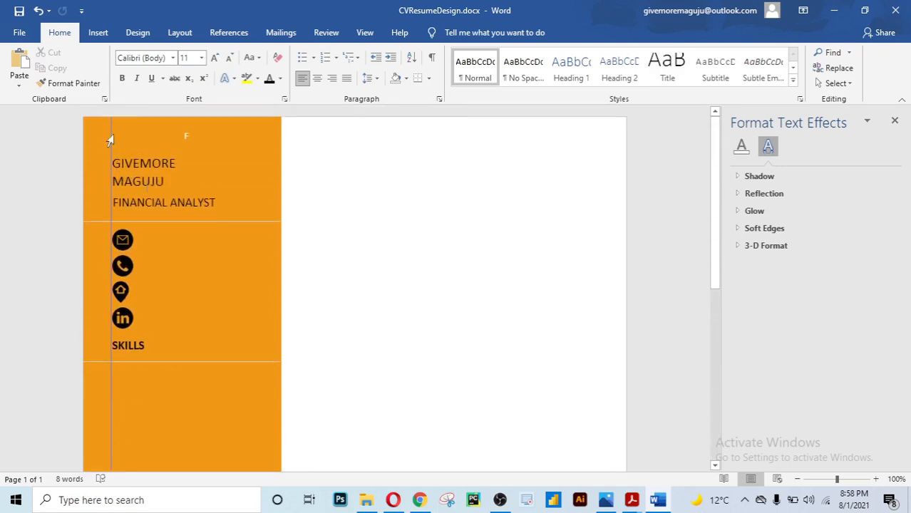
pyautogui.scroll(-4, 352, 330)
pyautogui.scroll(3, 352, 330)
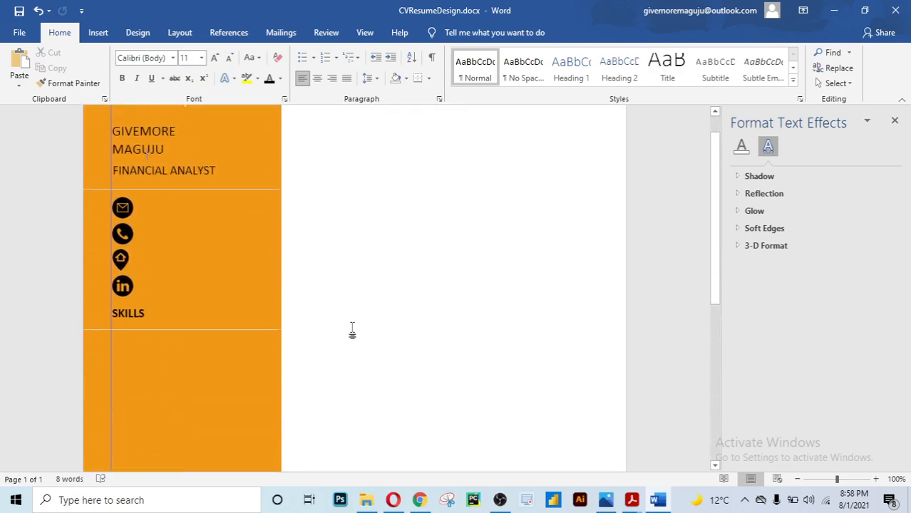
pyautogui.scroll(1, 352, 330)
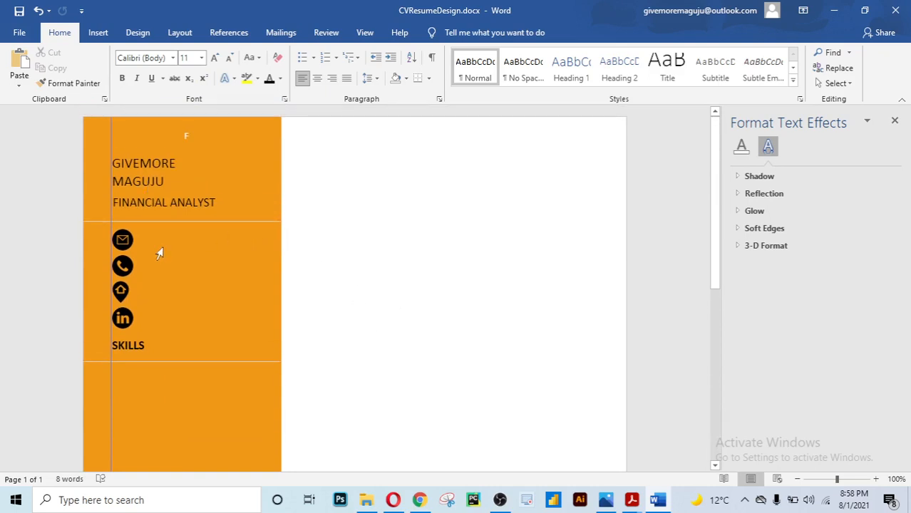
# Copy the FINANCIAL ANALYST text box beside the envelope icon and enter the email address
pyautogui.click(184, 204)
pyautogui.click(190, 217)
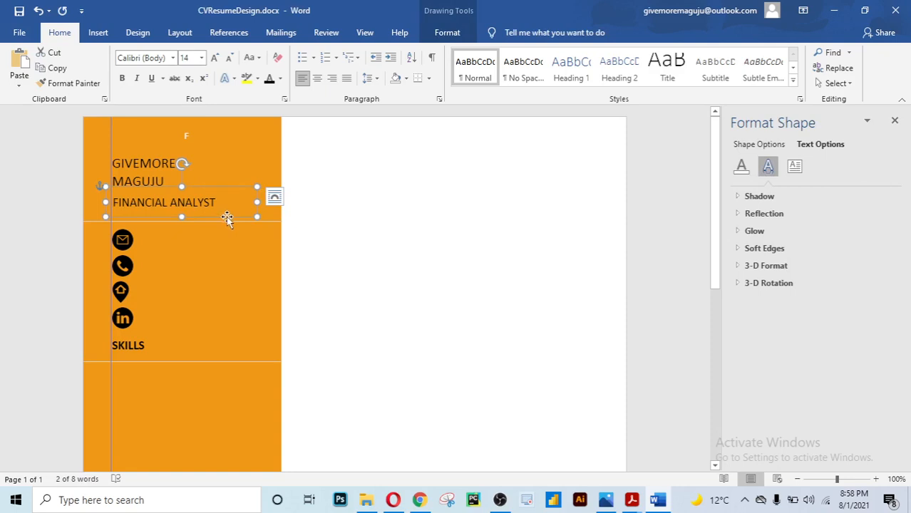
pyautogui.moveTo(227, 217); pyautogui.dragTo(251, 249)
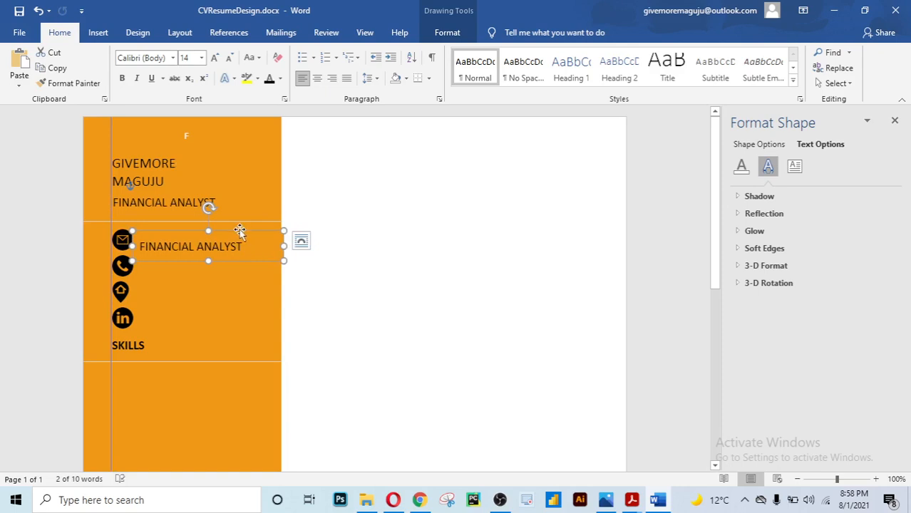
pyautogui.moveTo(240, 230); pyautogui.dragTo(160, 243)
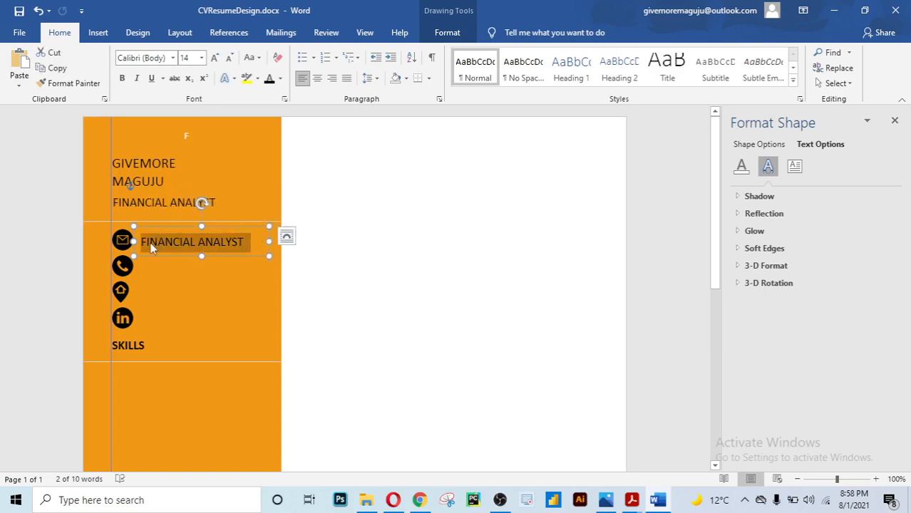
pyautogui.write('your')
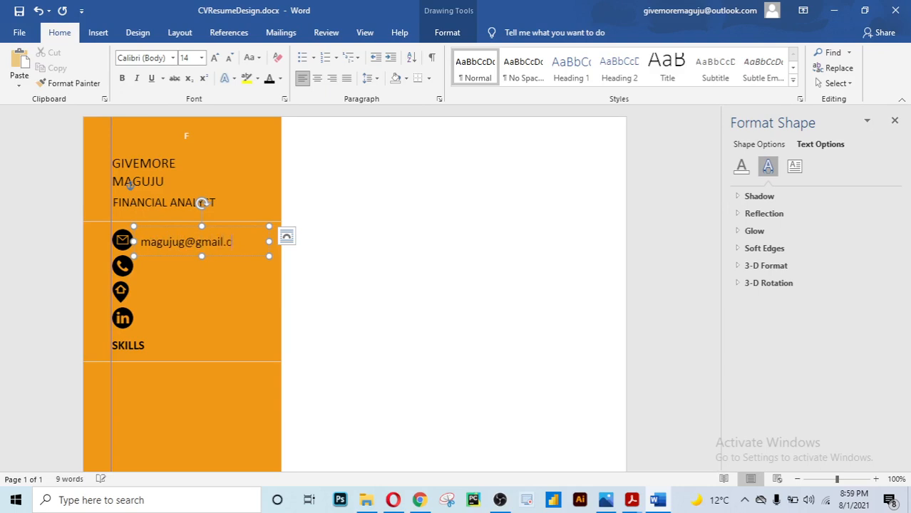
pyautogui.click(357, 299)
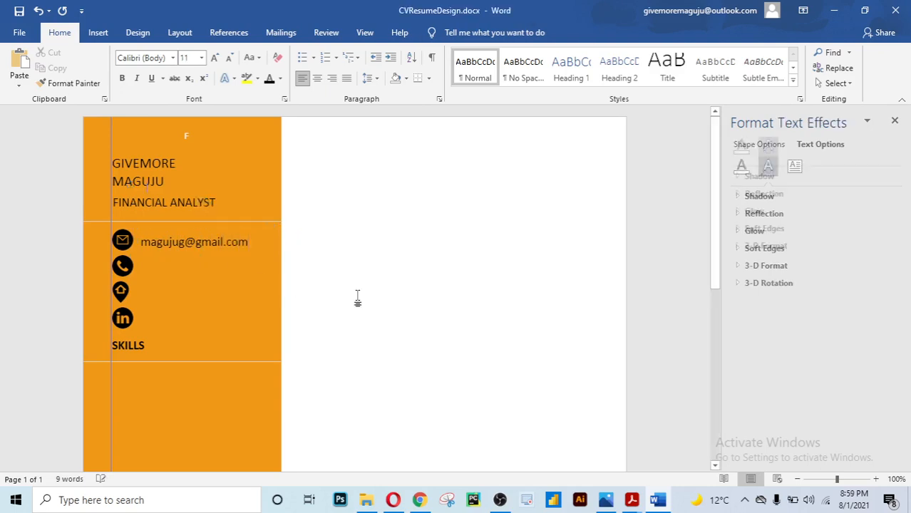
# Duplicate the email line down beside the phone icon
pyautogui.click(197, 242)
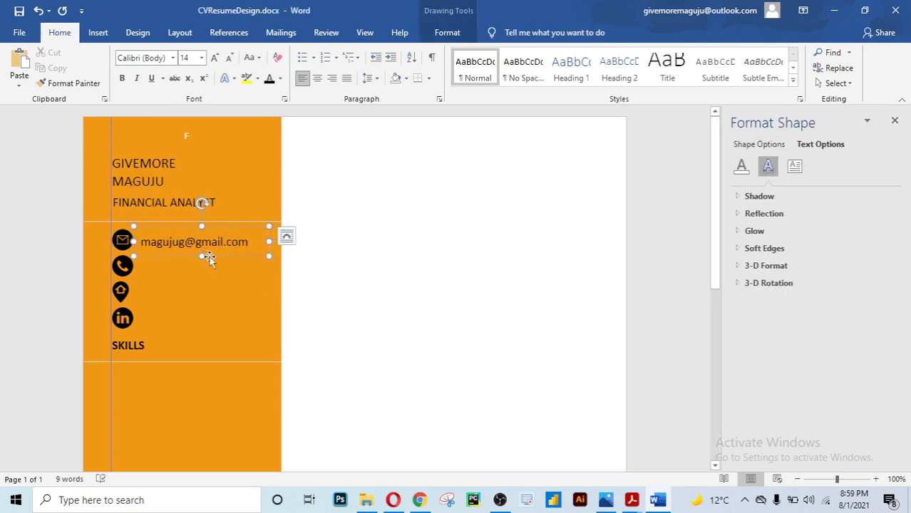
pyautogui.click(208, 257)
pyautogui.moveTo(213, 258); pyautogui.dragTo(151, 275)
# Replace the copied text beside the phone icon with the phone number
pyautogui.click(213, 270)
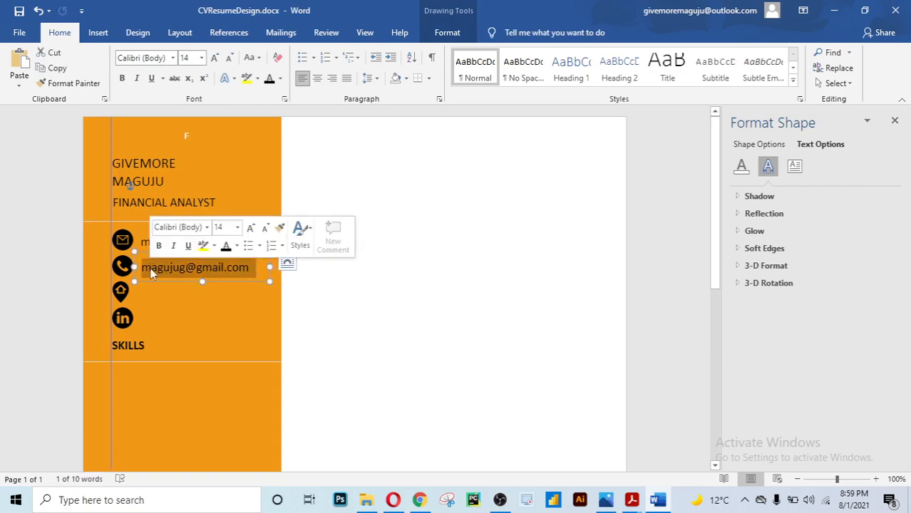
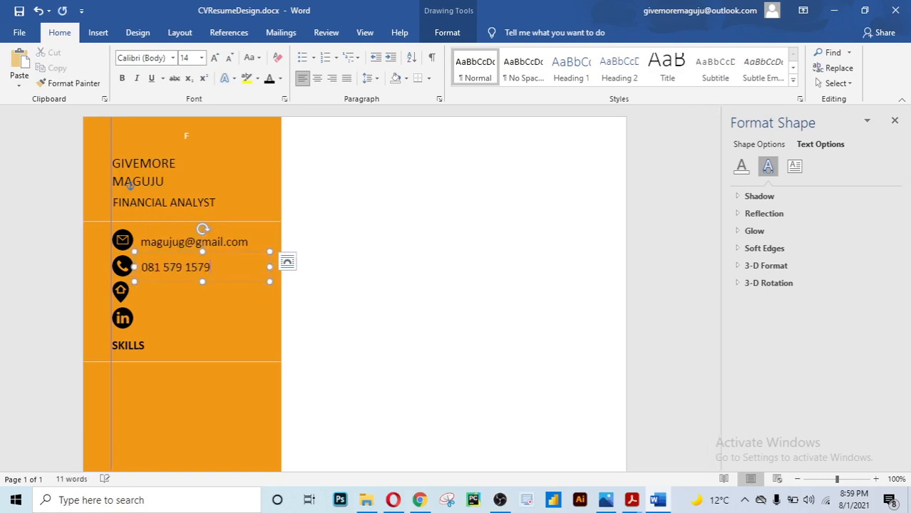
pyautogui.click(323, 271)
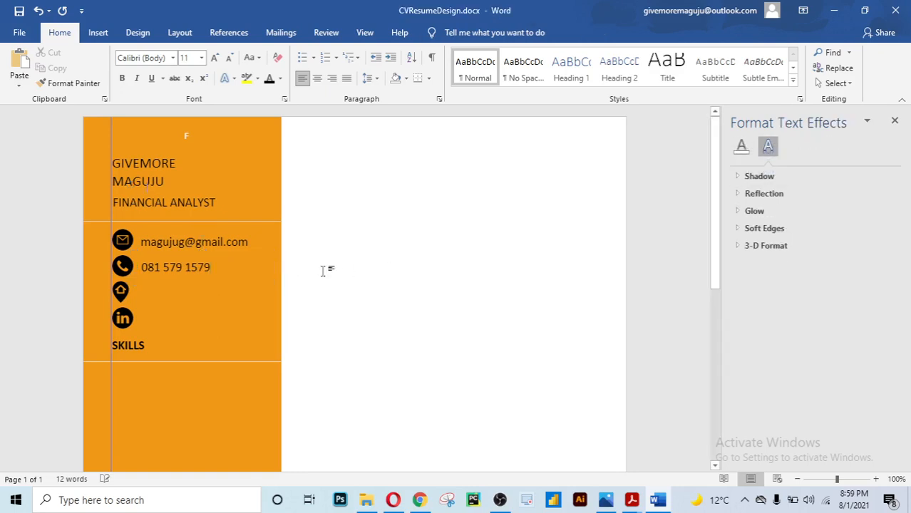
# Duplicate the phone line beside the location icon, enter the street address, and align it
pyautogui.click(211, 273)
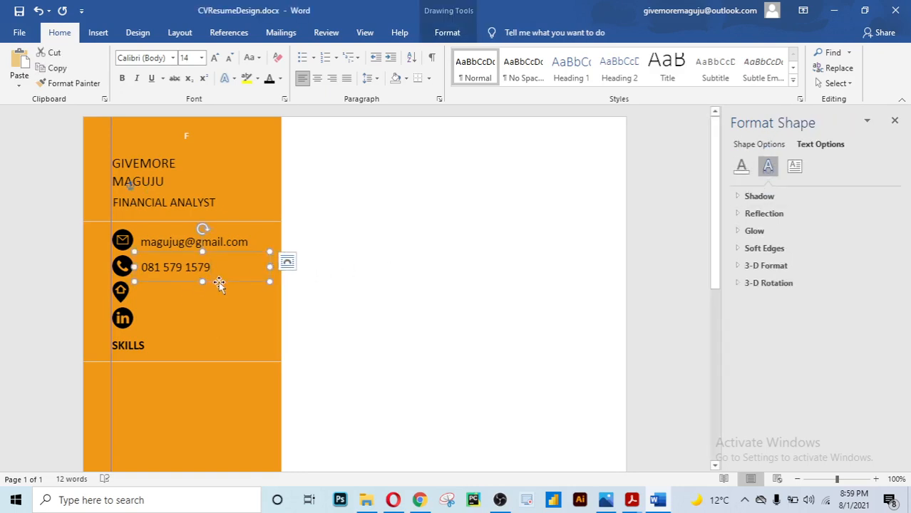
pyautogui.moveTo(219, 284); pyautogui.dragTo(139, 294)
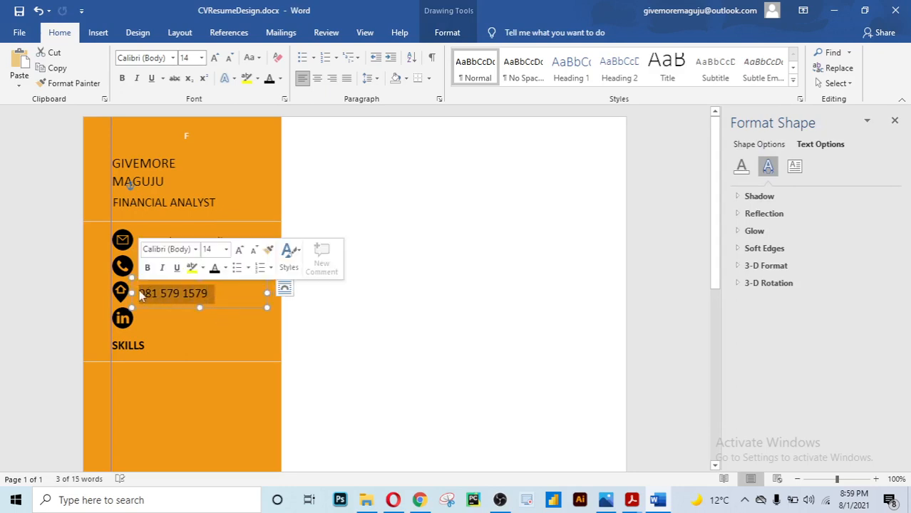
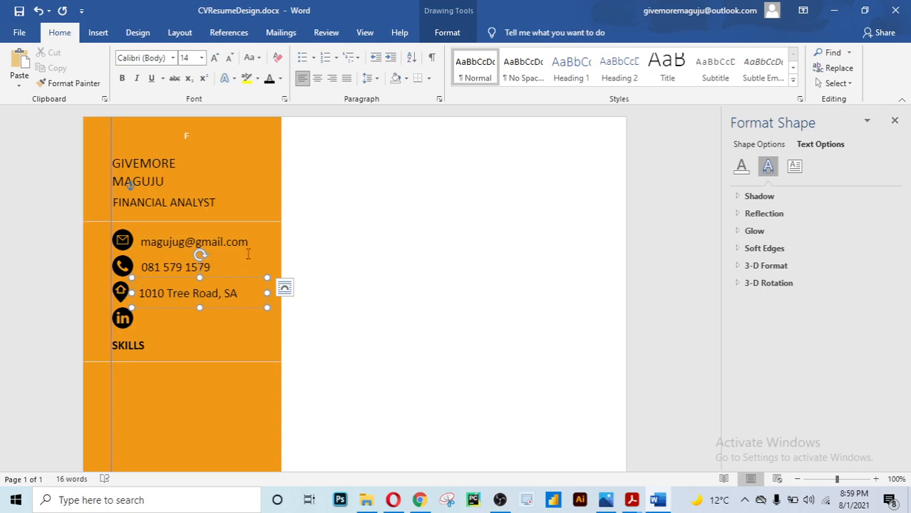
pyautogui.click(440, 210)
pyautogui.click(219, 300)
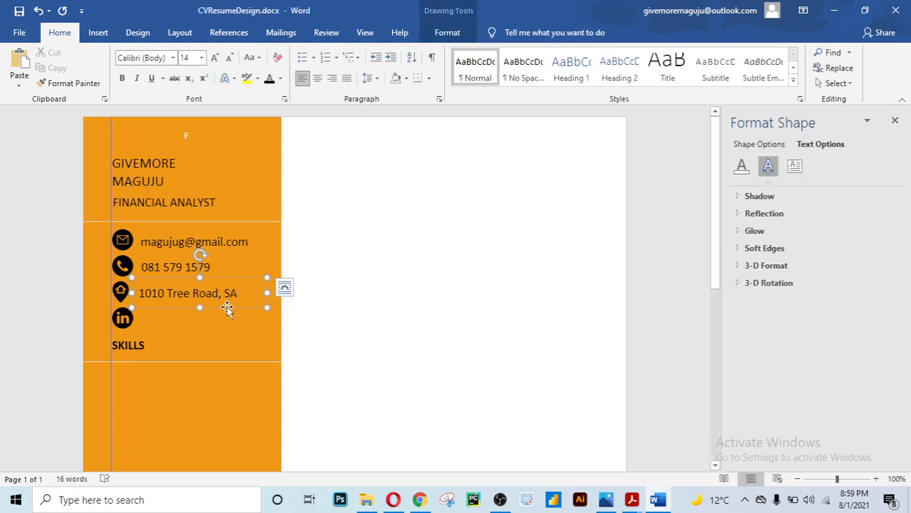
pyautogui.moveTo(226, 308); pyautogui.dragTo(225, 305)
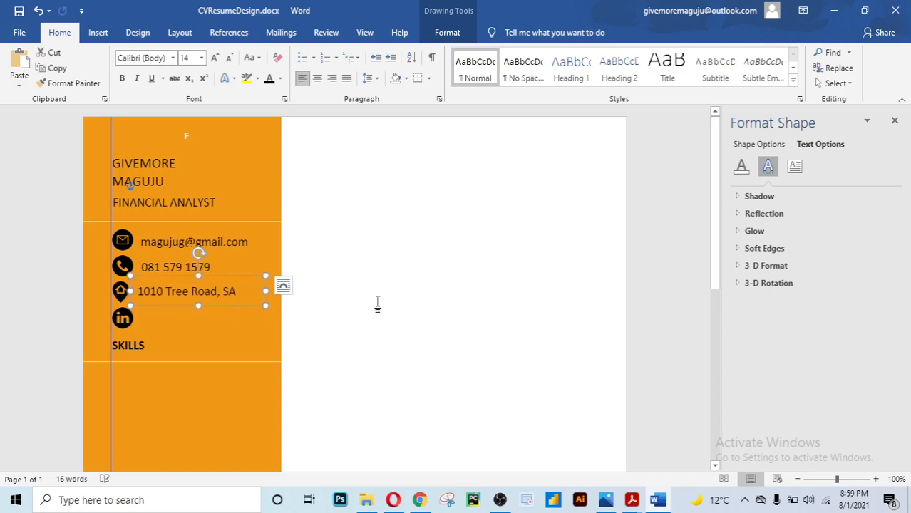
pyautogui.click(382, 299)
# Copy the address line down beside the LinkedIn icon
pyautogui.scroll(-3, 382, 299)
pyautogui.scroll(2, 354, 293)
pyautogui.scroll(1, 354, 293)
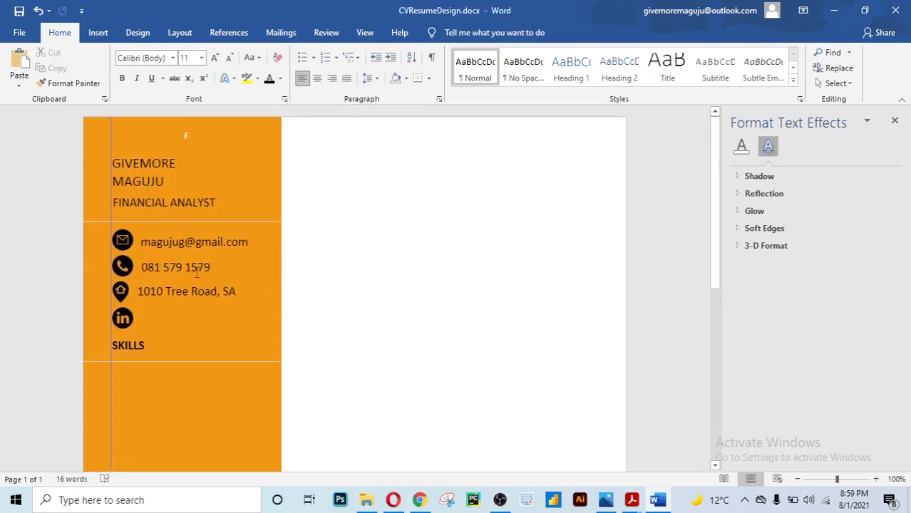
pyautogui.click(184, 267)
pyautogui.click(191, 240)
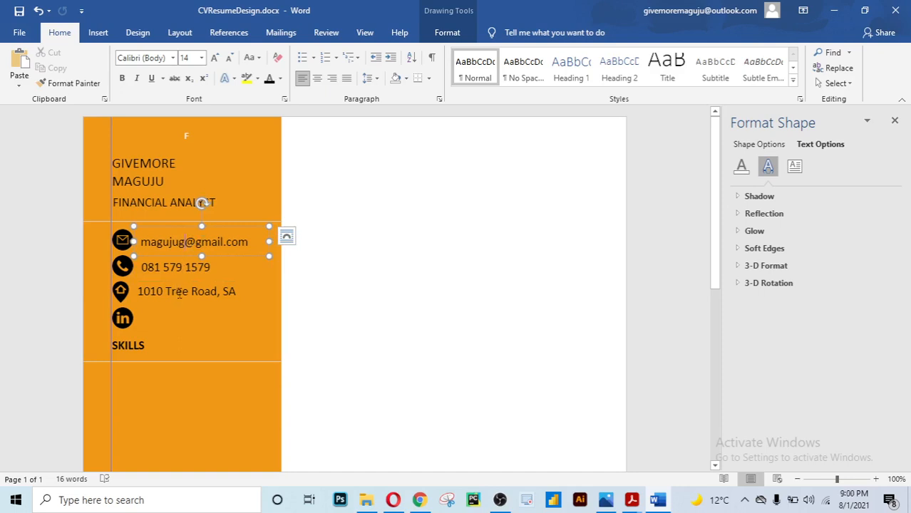
pyautogui.click(180, 293)
pyautogui.click(158, 237)
pyautogui.click(174, 296)
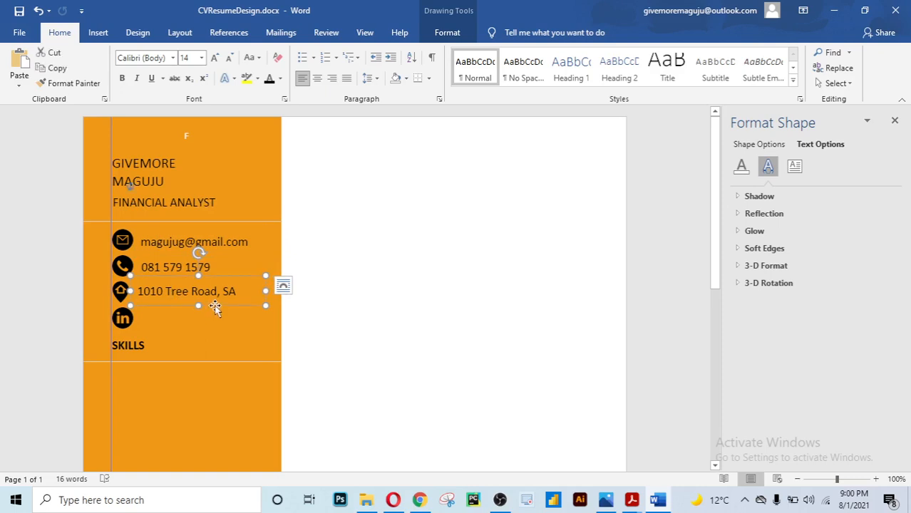
pyautogui.moveTo(218, 312); pyautogui.dragTo(142, 319)
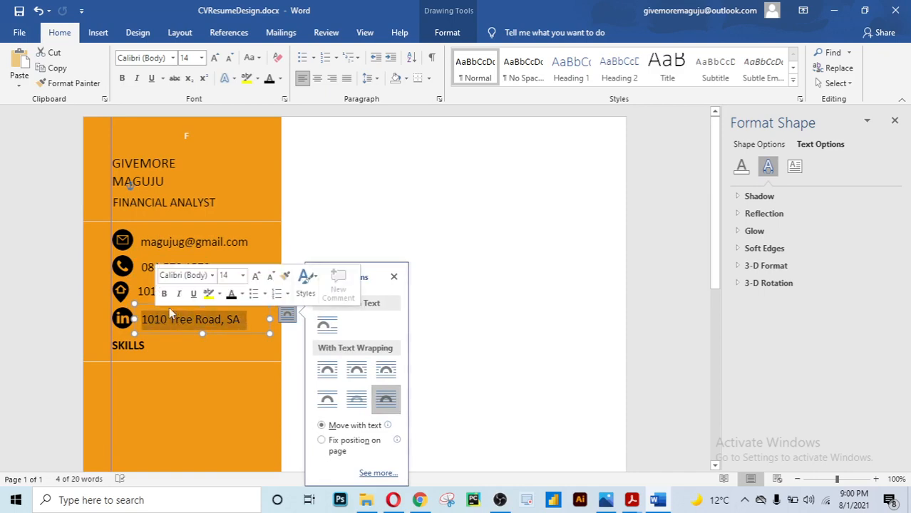
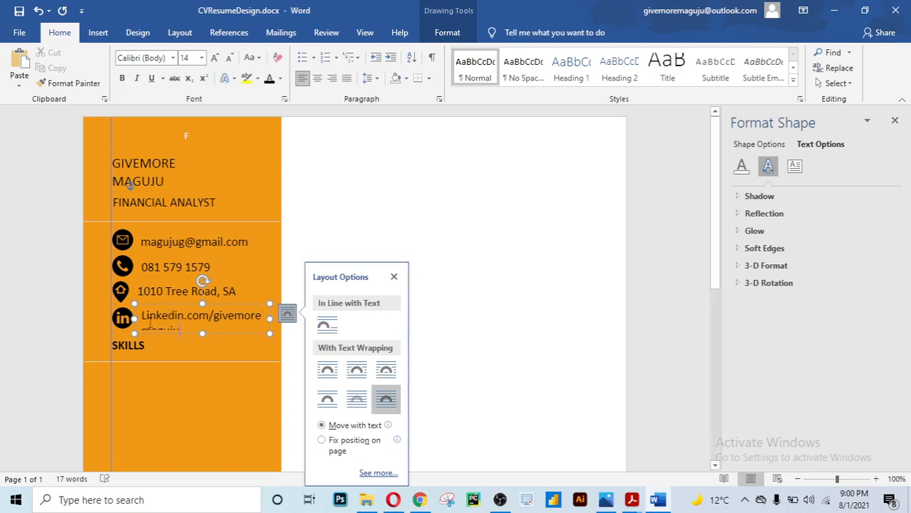
# Enter the LinkedIn profile address beside the LinkedIn icon, starting with a lowercase 'l'
pyautogui.click(145, 320)
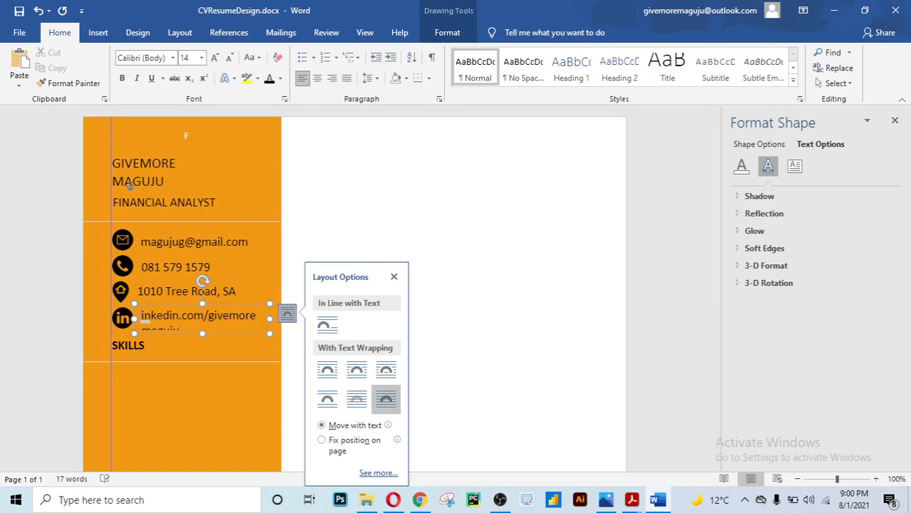
pyautogui.press('BackSpace')
pyautogui.write('l')
# Widen the LinkedIn text box so the address fits on one line at size 11
pyautogui.doubleClick(188, 326)
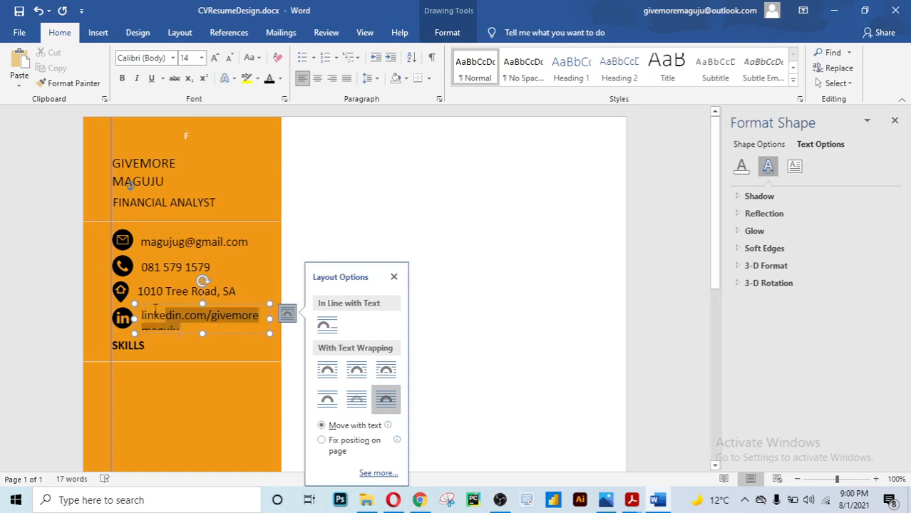
pyautogui.click(227, 268)
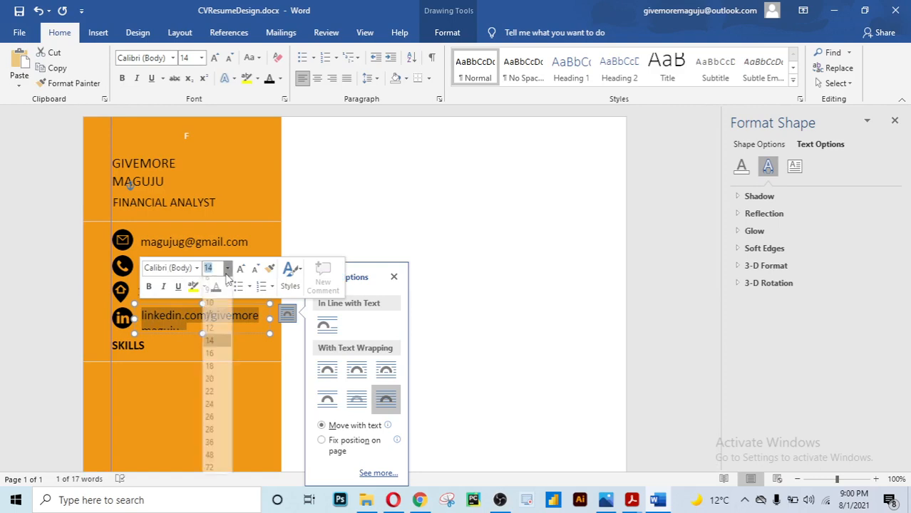
pyautogui.click(210, 311)
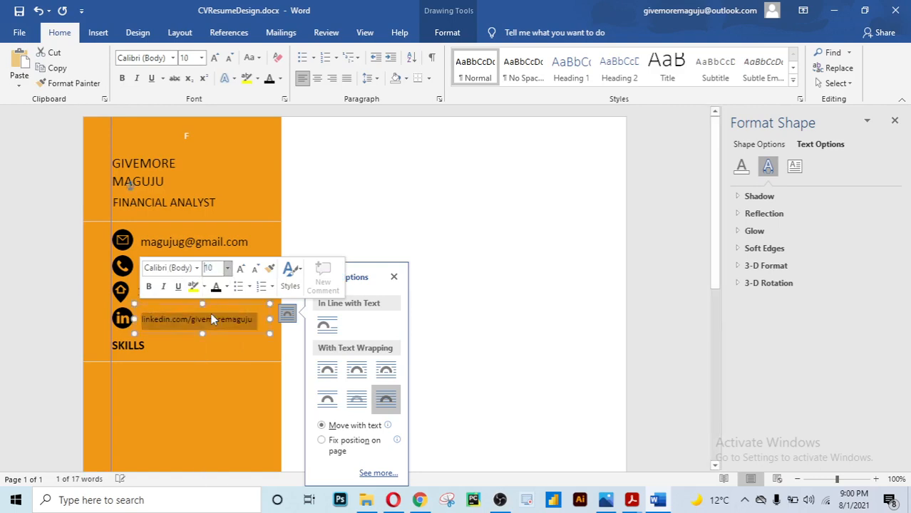
pyautogui.moveTo(266, 319); pyautogui.dragTo(160, 319)
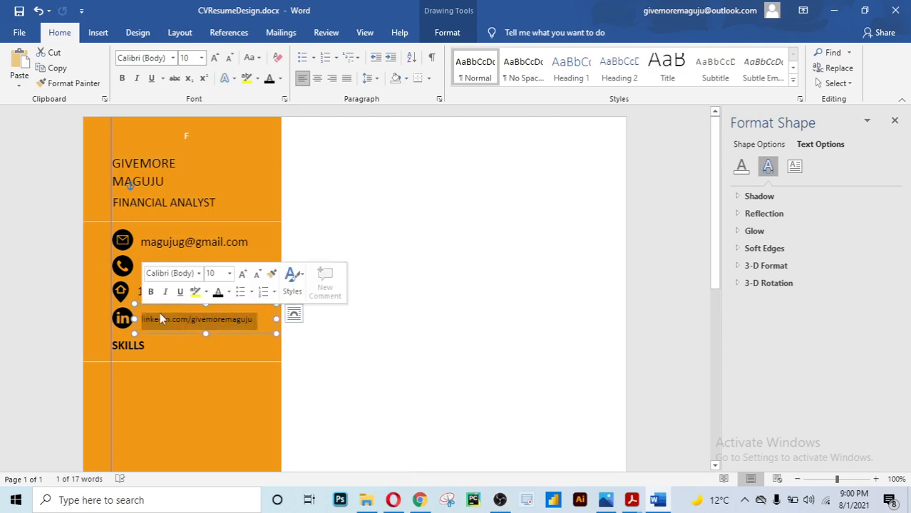
pyautogui.click(229, 274)
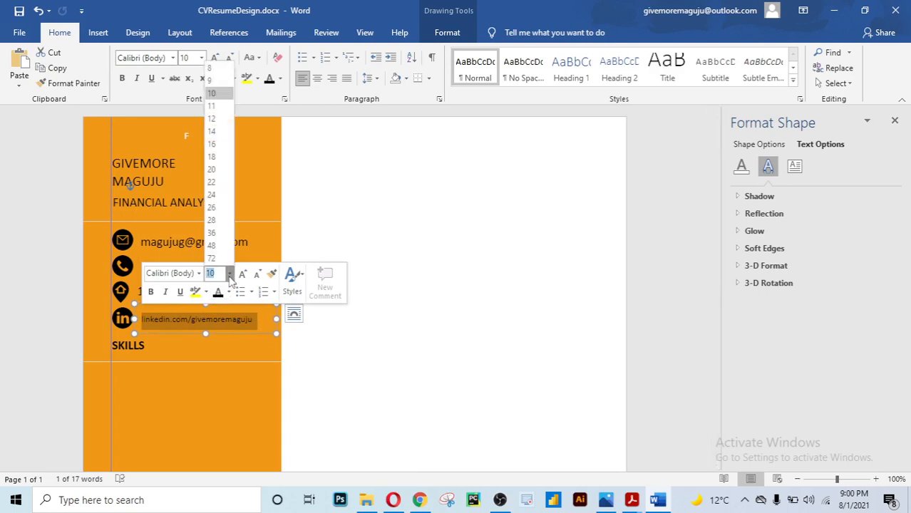
pyautogui.click(222, 115)
pyautogui.click(386, 210)
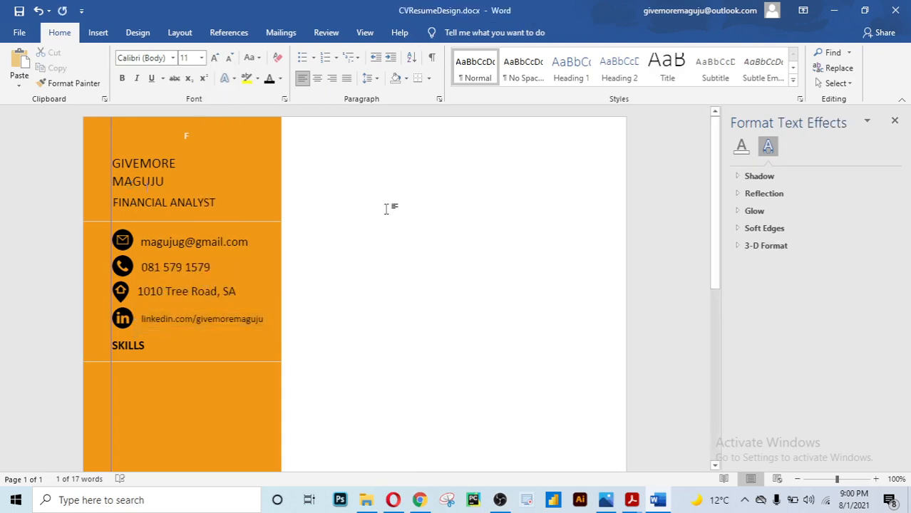
# Nudge the LinkedIn text box slightly left to align with the other contact lines
pyautogui.scroll(-1, 386, 210)
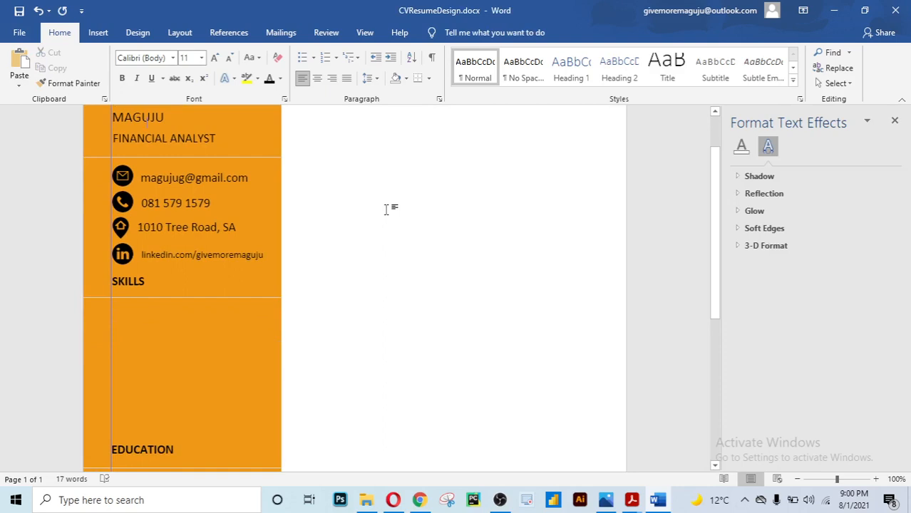
pyautogui.scroll(1, 386, 210)
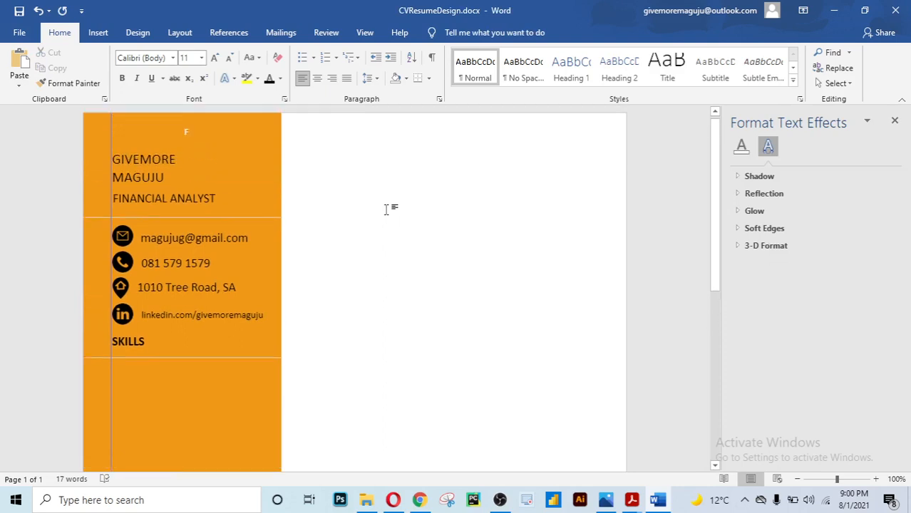
pyautogui.click(200, 298)
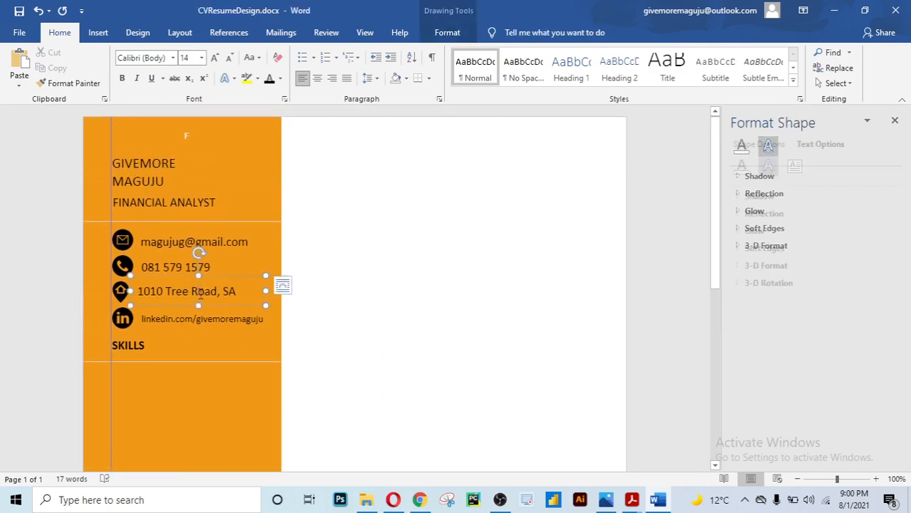
pyautogui.click(387, 278)
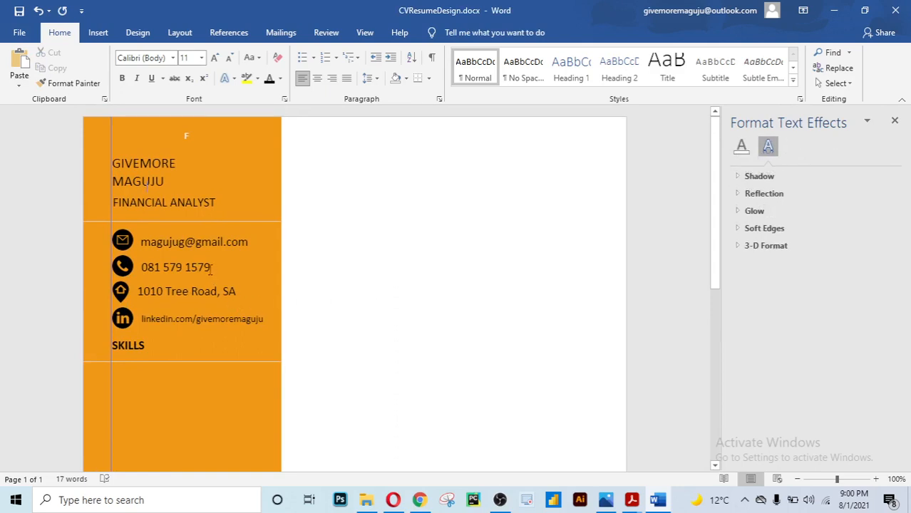
pyautogui.click(173, 317)
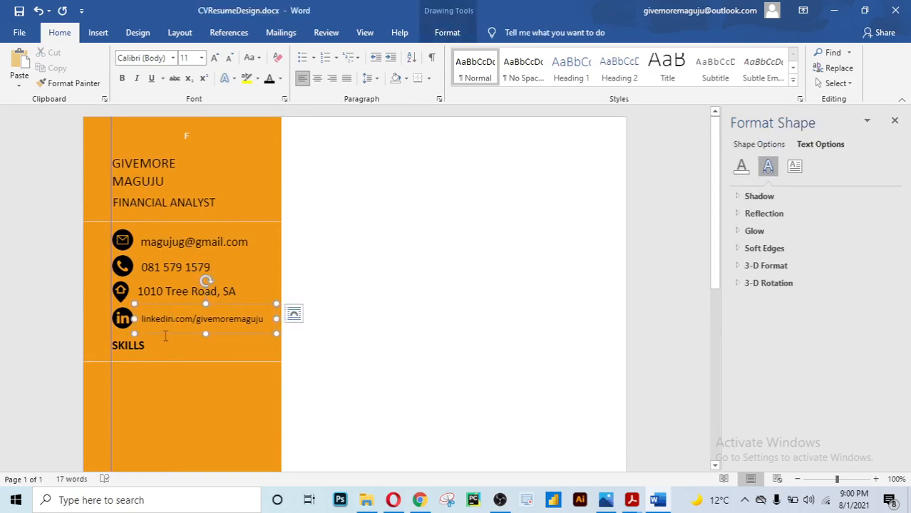
pyautogui.click(166, 335)
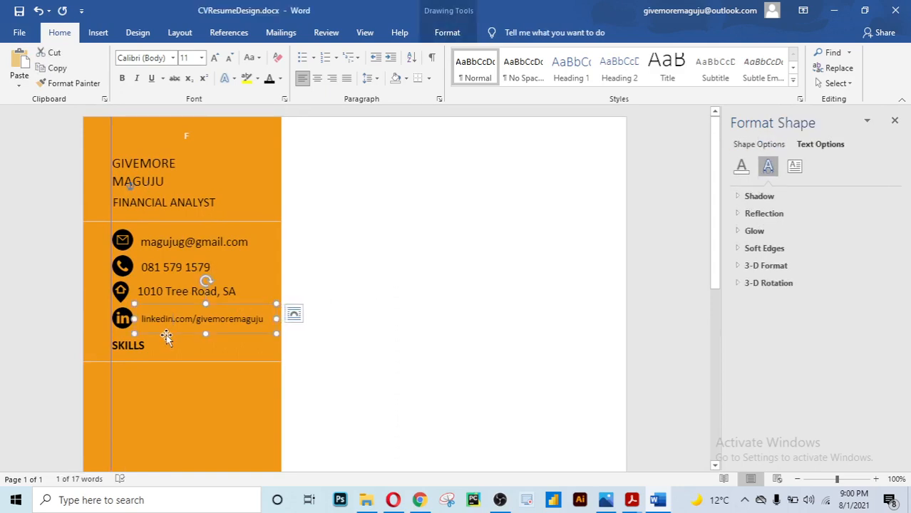
pyautogui.press('Left')
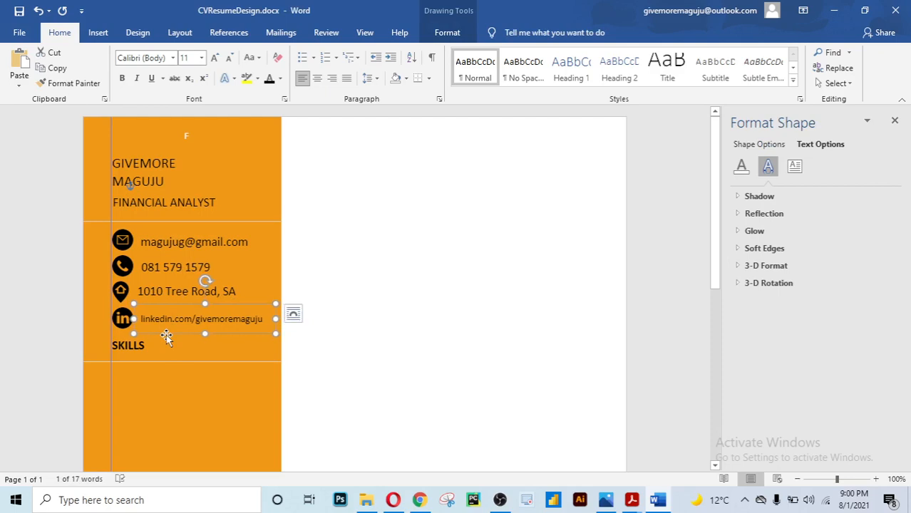
pyautogui.click(403, 294)
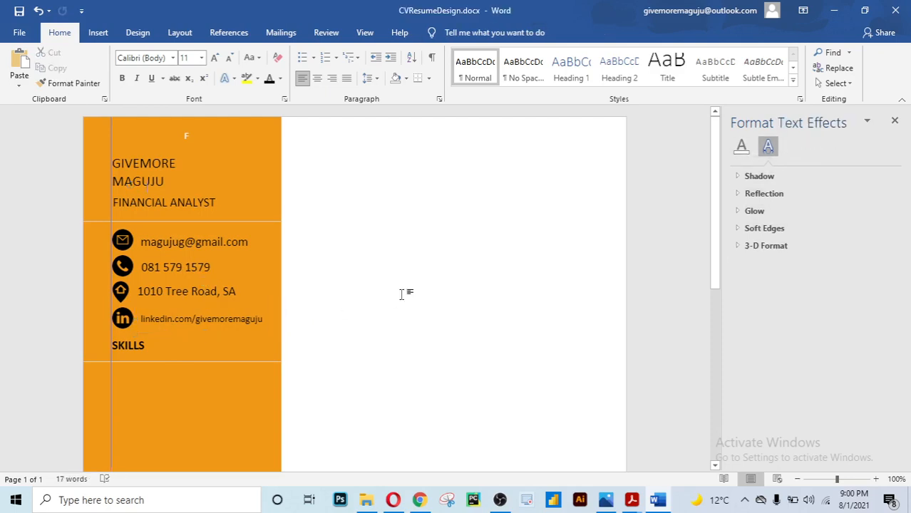
# Nudge the address and email text boxes slightly right into line
pyautogui.click(174, 289)
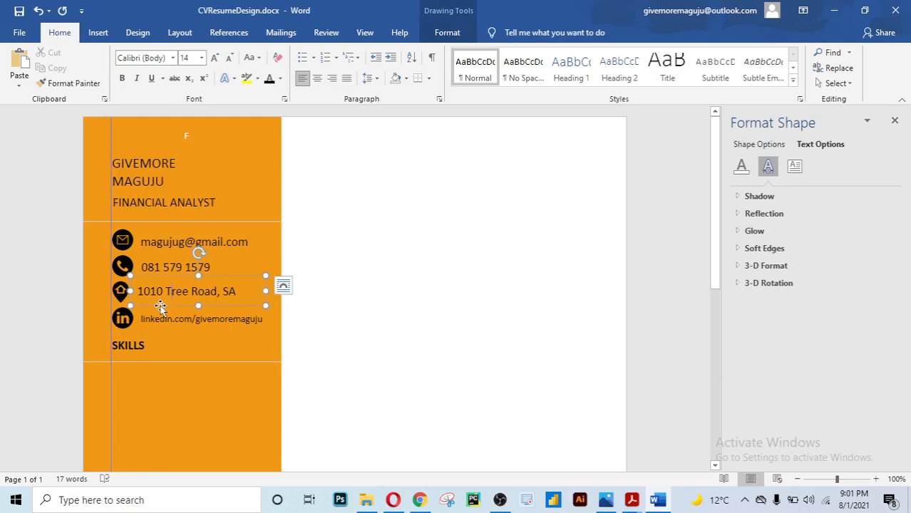
pyautogui.click(161, 307)
pyautogui.press('Right')
pyautogui.press('Right')
pyautogui.press('Right')
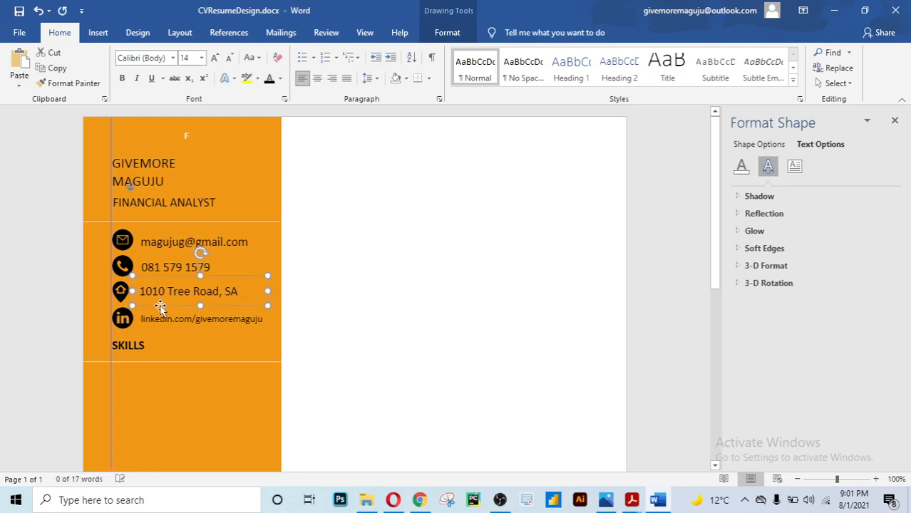
pyautogui.click(403, 378)
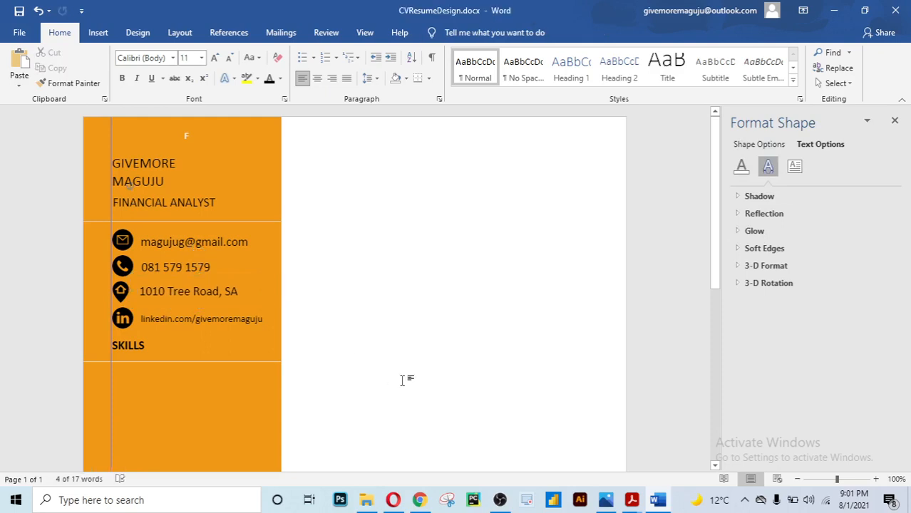
pyautogui.click(162, 265)
pyautogui.click(203, 254)
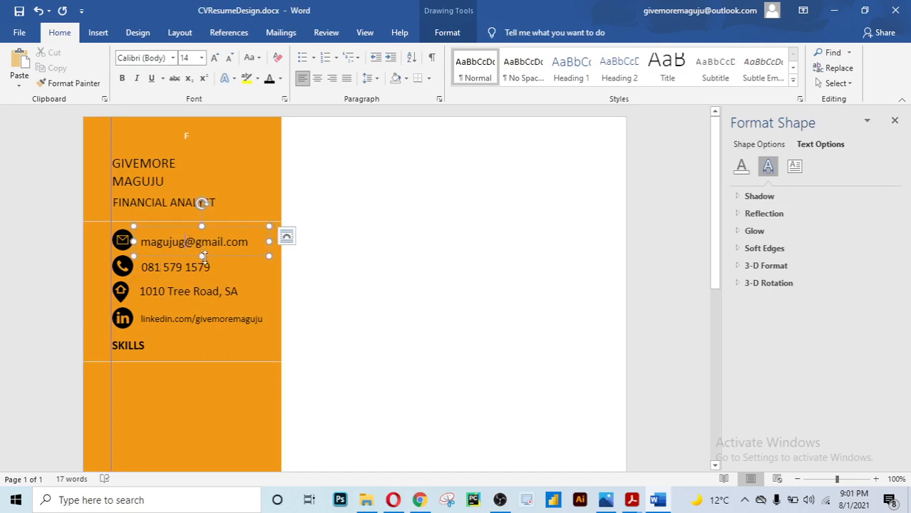
pyautogui.press('Right')
pyautogui.press('Right')
pyautogui.press('Right')
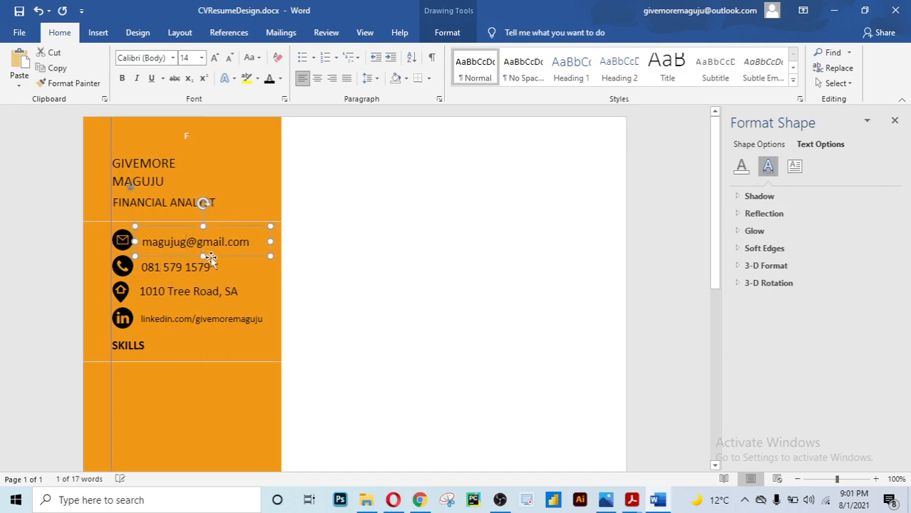
pyautogui.click(335, 297)
# Try moving the email text box slightly down, then undo to restore its position
pyautogui.scroll(-1, 336, 298)
pyautogui.scroll(1, 338, 298)
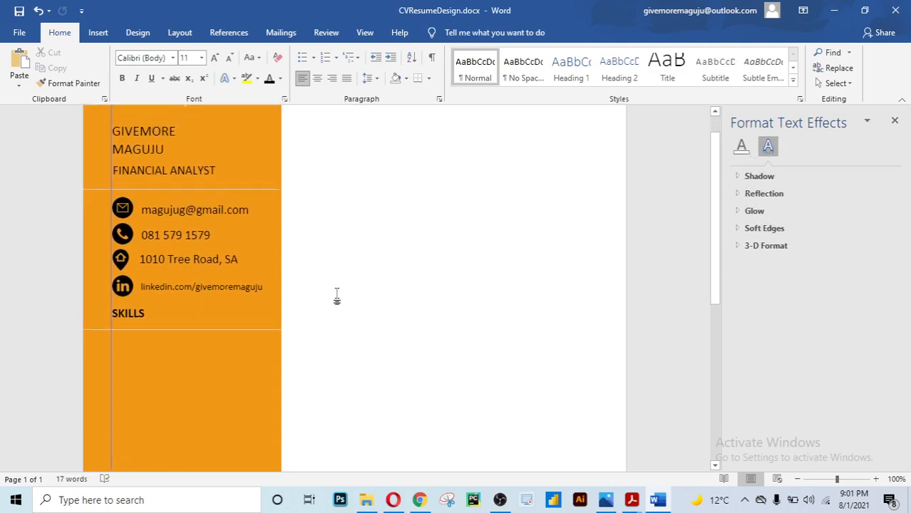
pyautogui.scroll(-2, 337, 298)
pyautogui.scroll(3, 336, 298)
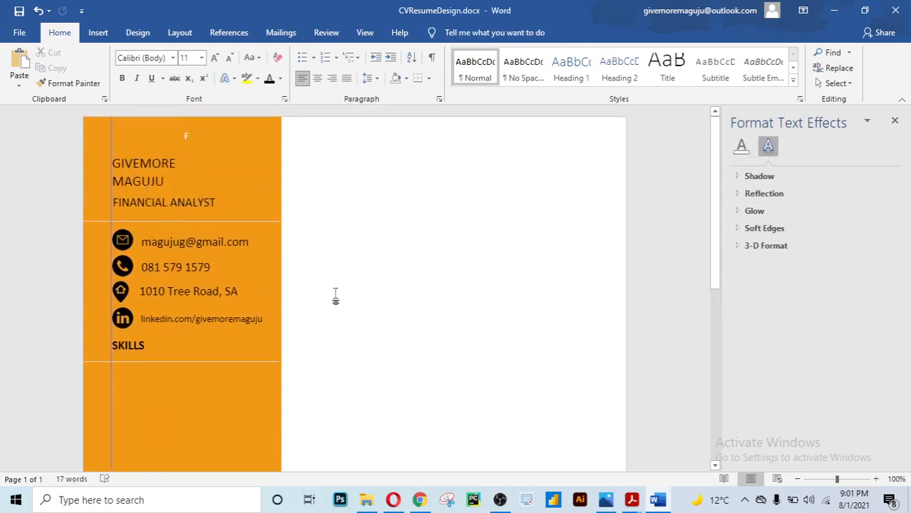
pyautogui.scroll(-3, 329, 279)
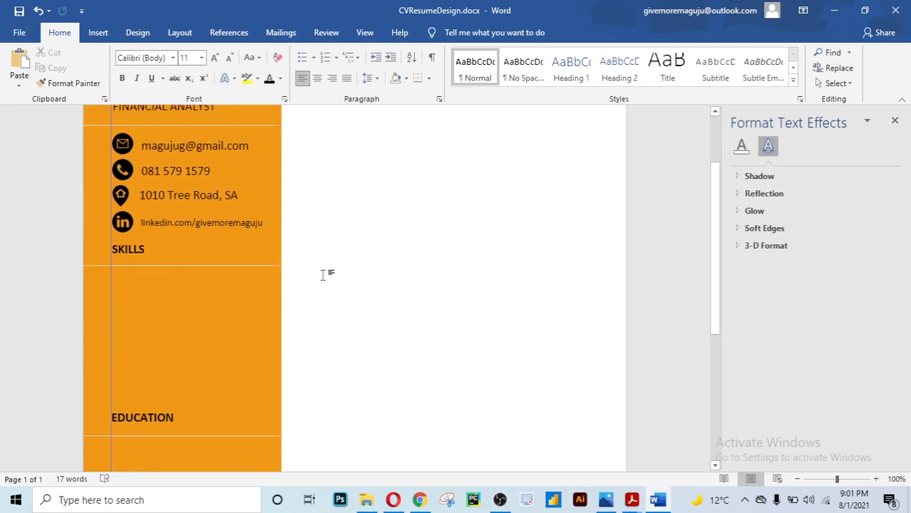
pyautogui.scroll(3, 322, 275)
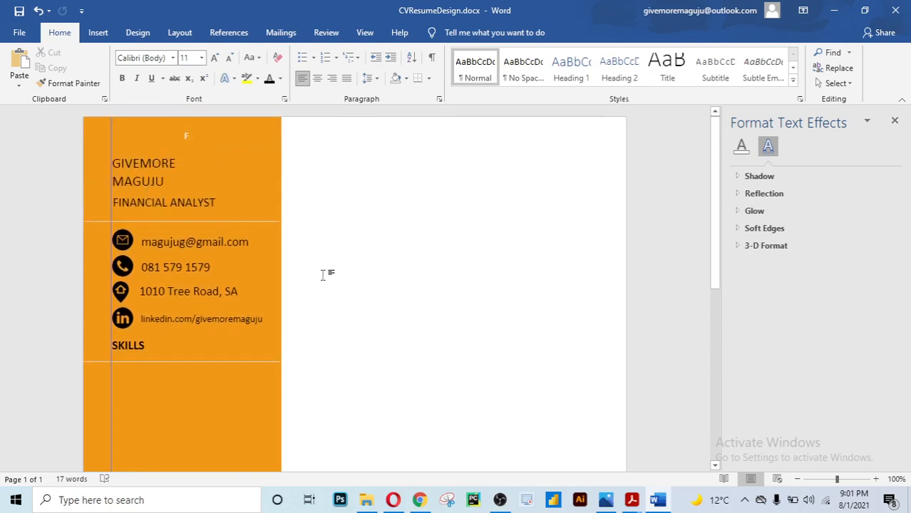
pyautogui.click(200, 243)
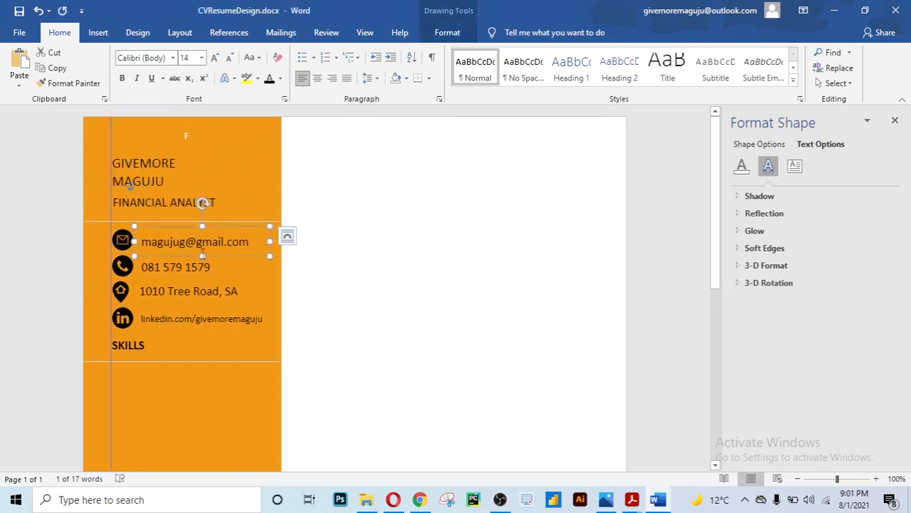
pyautogui.moveTo(204, 227); pyautogui.dragTo(207, 233)
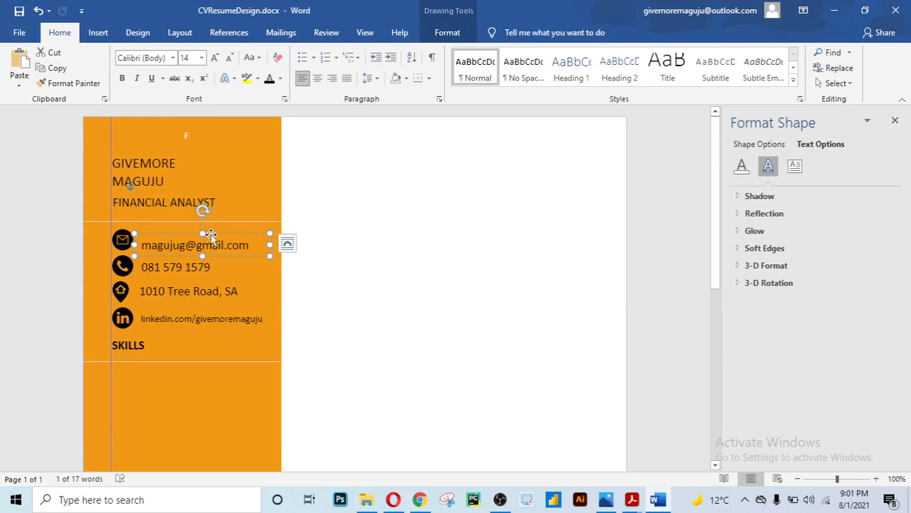
pyautogui.hotkey('ctrl', 'z')
pyautogui.hotkey('ctrl', 'z')
pyautogui.hotkey('ctrl', 'z')
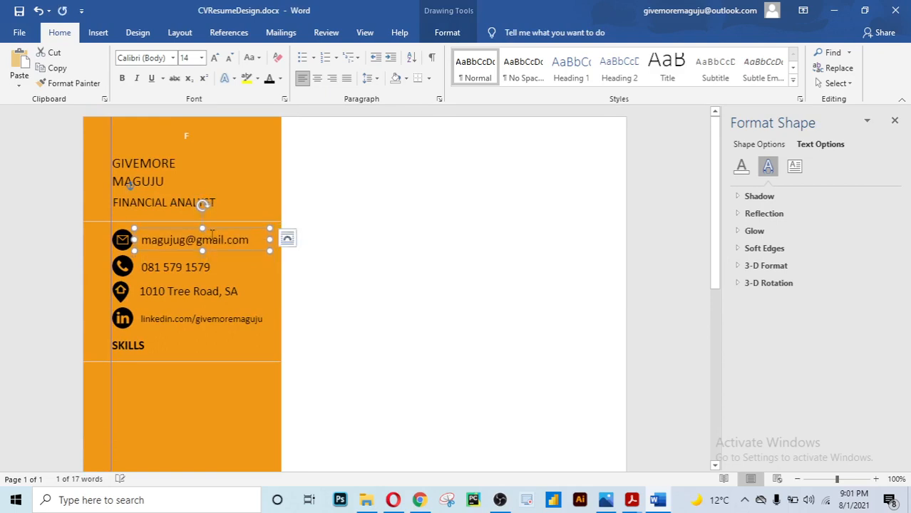
pyautogui.hotkey('ctrl', 'z')
pyautogui.click(371, 314)
# Review the sidebar's contact lines for alignment and return to the phone number text
pyautogui.scroll(-2, 185, 254)
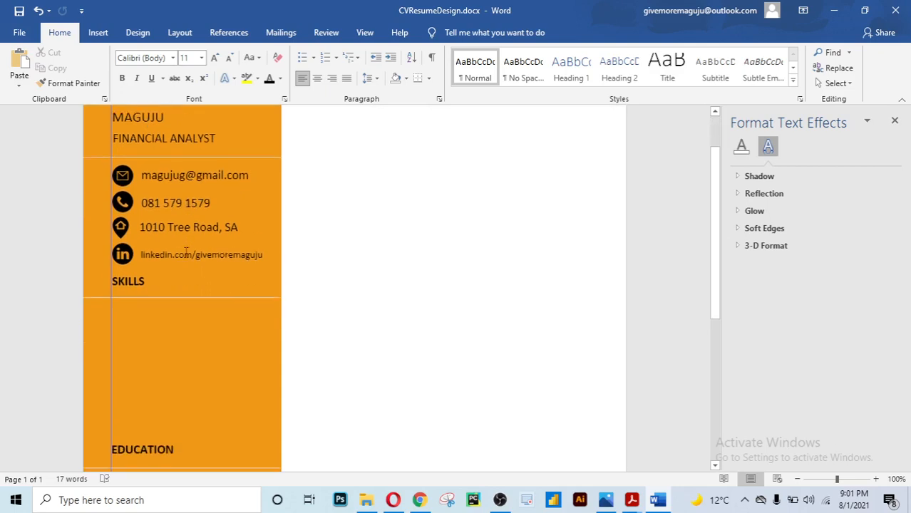
pyautogui.scroll(-1, 186, 253)
pyautogui.scroll(2, 185, 253)
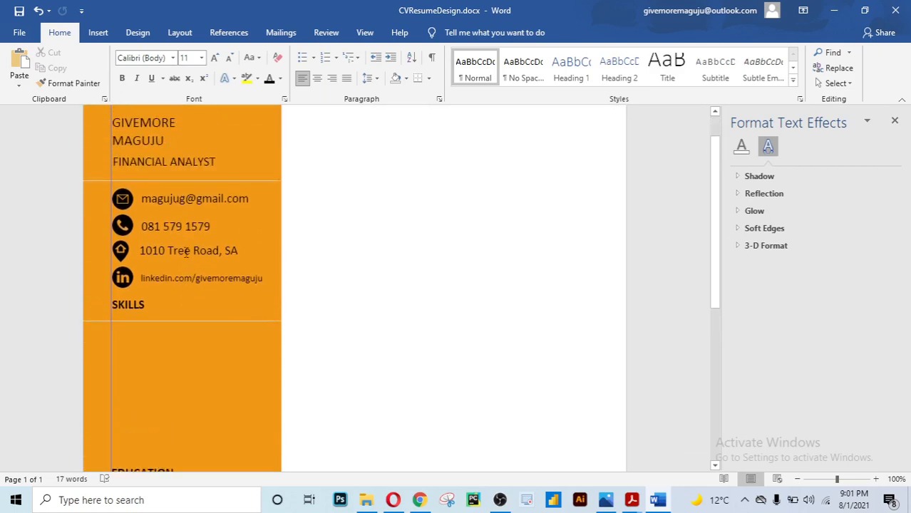
pyautogui.scroll(1, 185, 253)
pyautogui.scroll(-3, 185, 253)
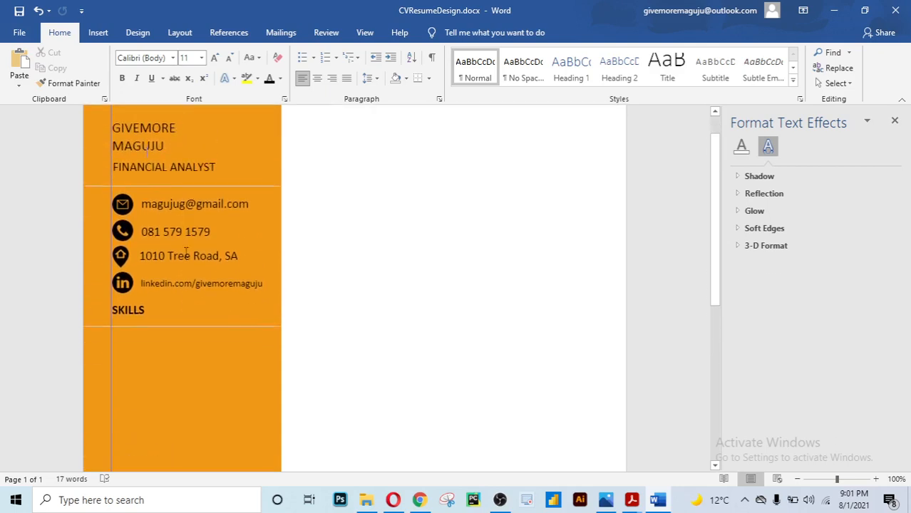
pyautogui.scroll(1, 185, 253)
pyautogui.scroll(2, 186, 253)
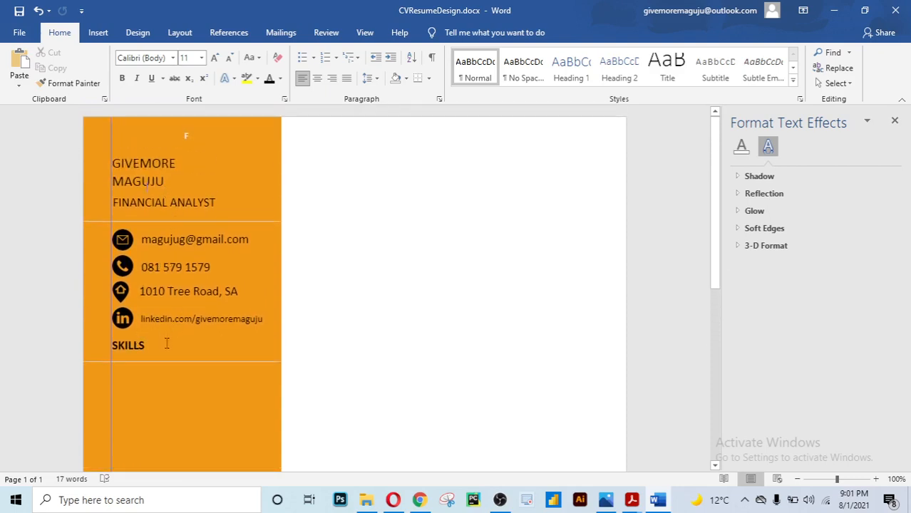
pyautogui.scroll(-4, 318, 308)
pyautogui.scroll(-2, 318, 308)
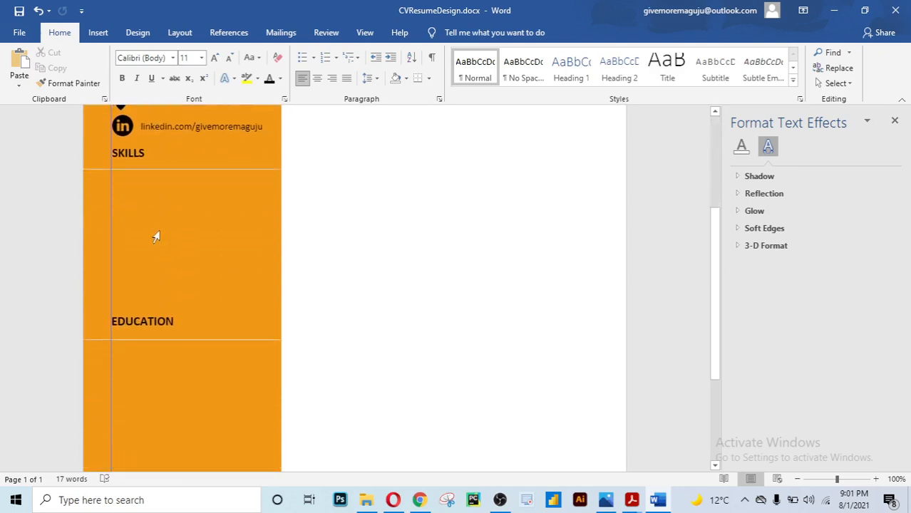
pyautogui.click(157, 203)
pyautogui.scroll(6, 319, 260)
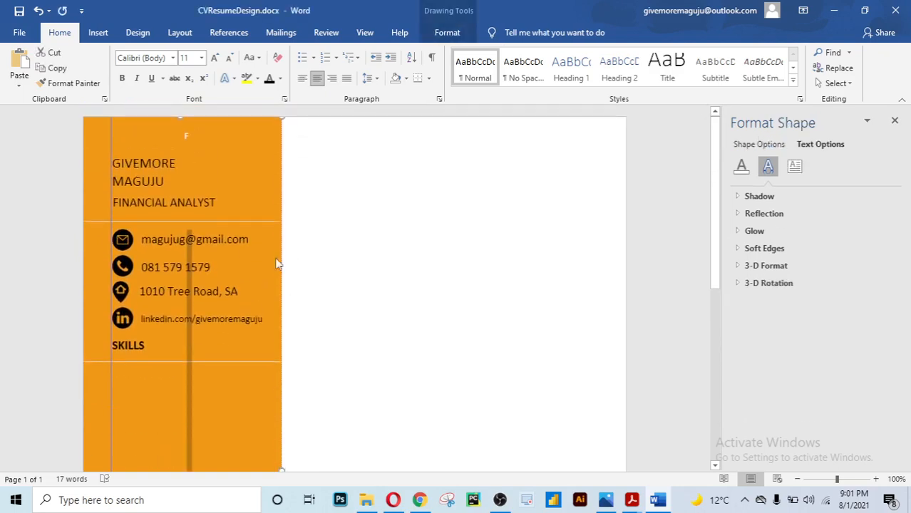
pyautogui.click(219, 267)
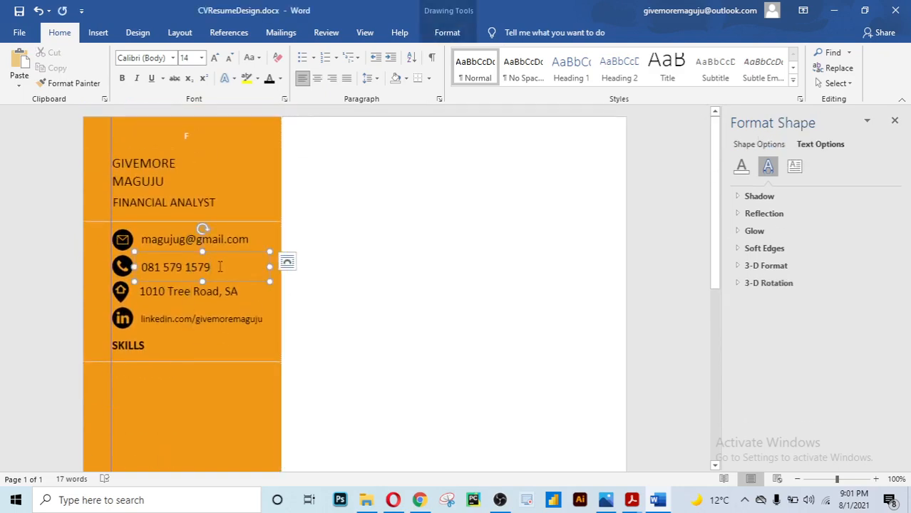
# Copy the phone-number text box to just below the SKILLS heading
pyautogui.click(226, 282)
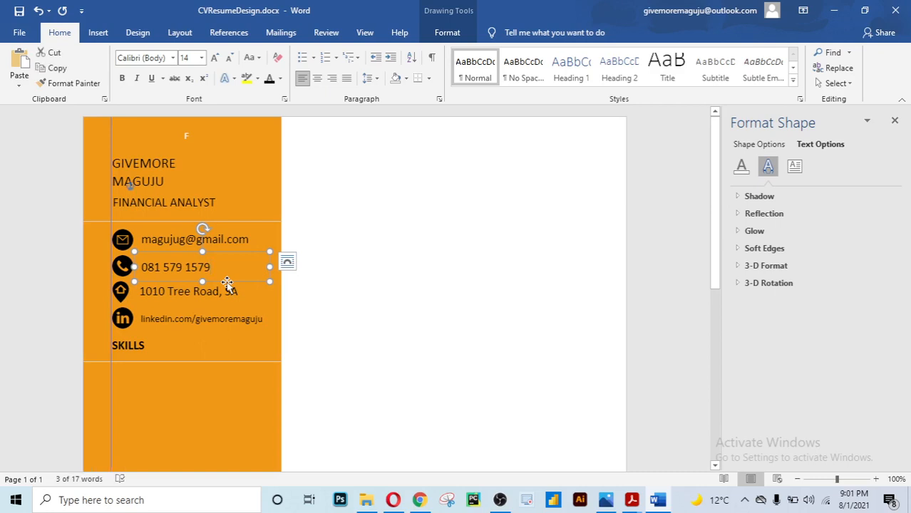
pyautogui.moveTo(227, 282); pyautogui.dragTo(204, 400)
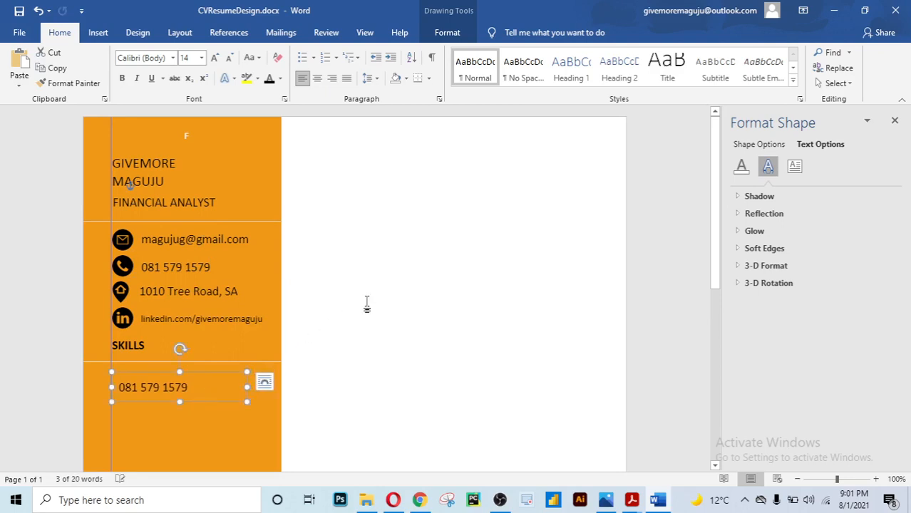
pyautogui.scroll(-3, 370, 299)
pyautogui.scroll(-1, 372, 298)
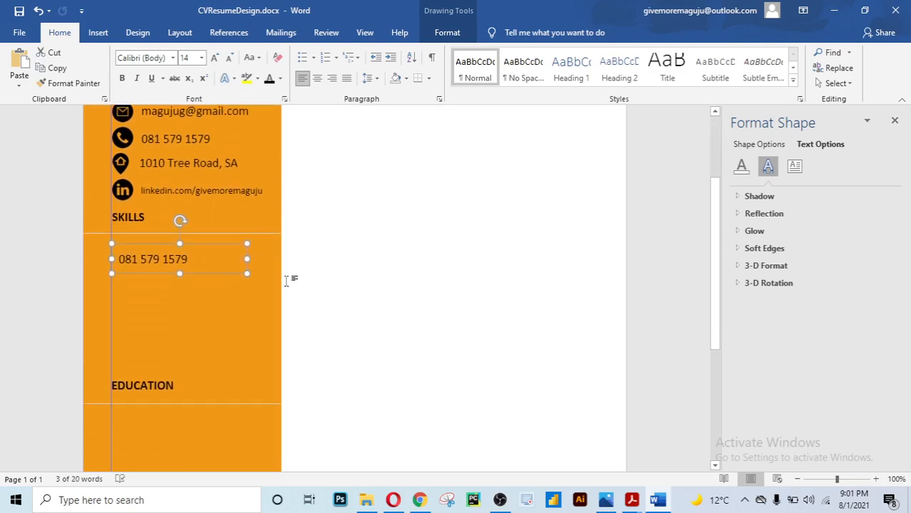
# Align the copy with the sidebar's left text edge and select its text
pyautogui.click(208, 264)
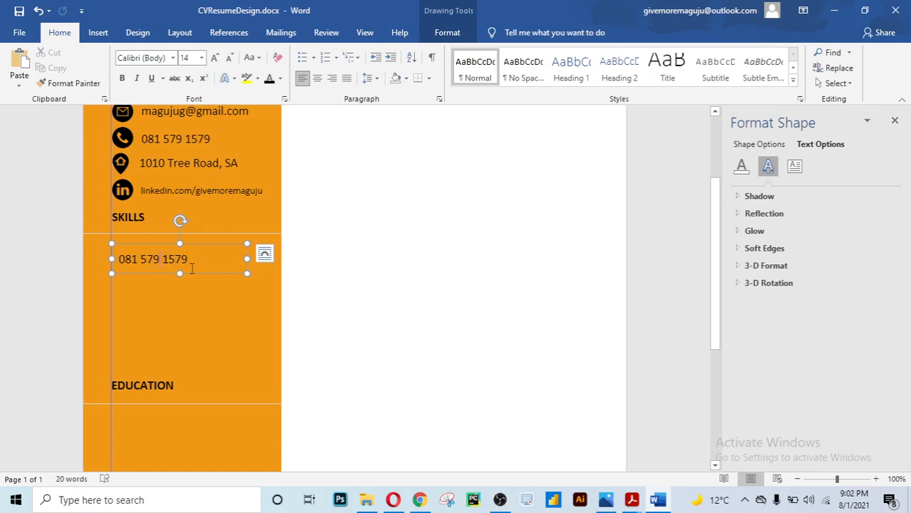
pyautogui.click(201, 275)
pyautogui.press('Left')
pyautogui.press('Left')
pyautogui.press('Left')
pyautogui.press('Left')
pyautogui.press('Left')
pyautogui.press('Left')
pyautogui.press('Left')
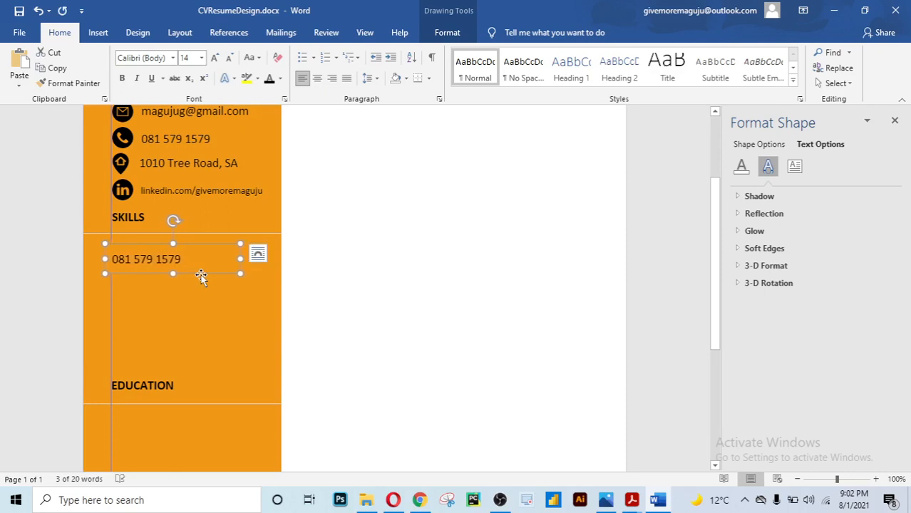
pyautogui.press('Right')
pyautogui.press('Right')
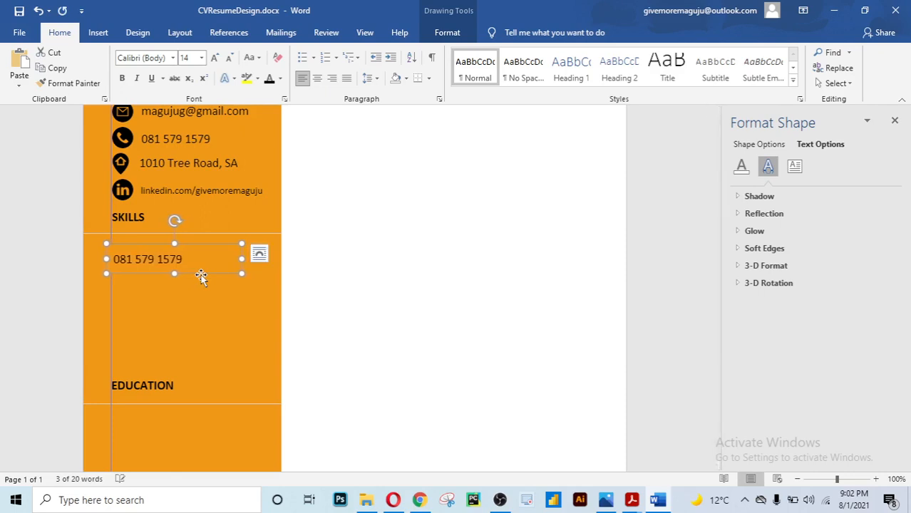
pyautogui.moveTo(194, 260); pyautogui.dragTo(116, 258)
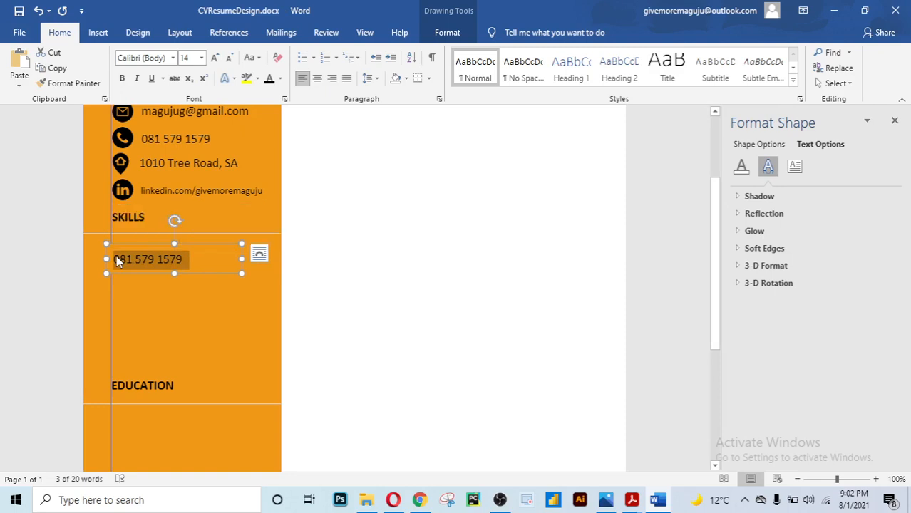
# Type Problem Solving and Critical Thinking, then enlarge the skills text box to fit them
pyautogui.write('Probl')
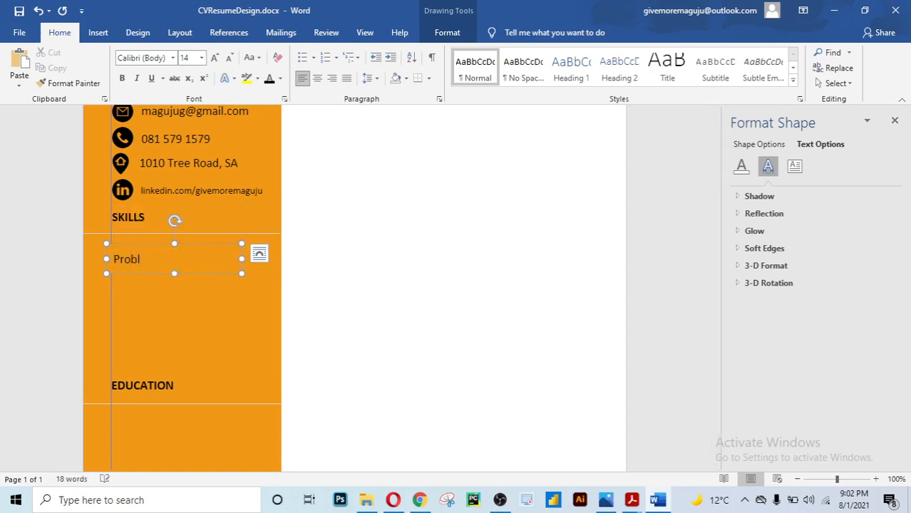
pyautogui.write('em Sov')
pyautogui.write('ing')
pyautogui.press('Return')
pyautogui.press('BackSpace')
pyautogui.press('BackSpace')
pyautogui.press('BackSpace')
pyautogui.press('BackSpace')
pyautogui.press('BackSpace')
pyautogui.write('lving')
pyautogui.press('Return')
pyautogui.write('Critical Thinking')
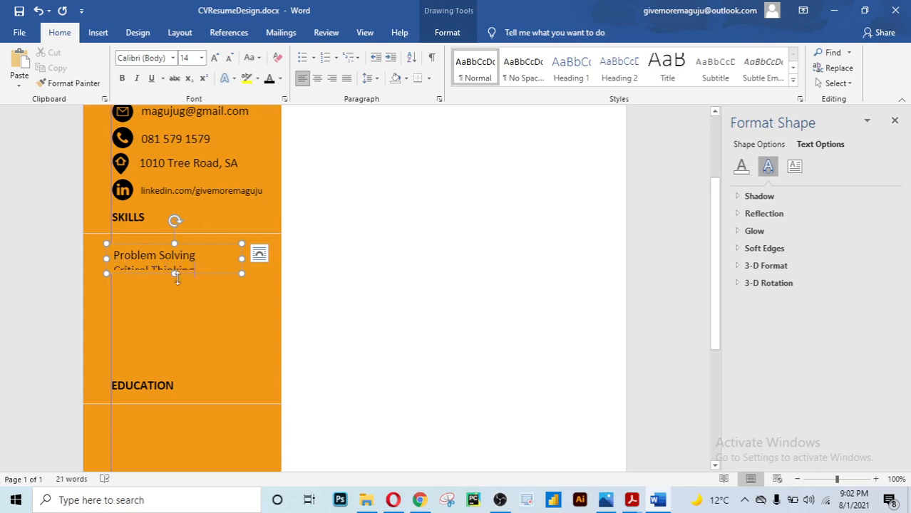
pyautogui.moveTo(174, 273); pyautogui.dragTo(181, 294)
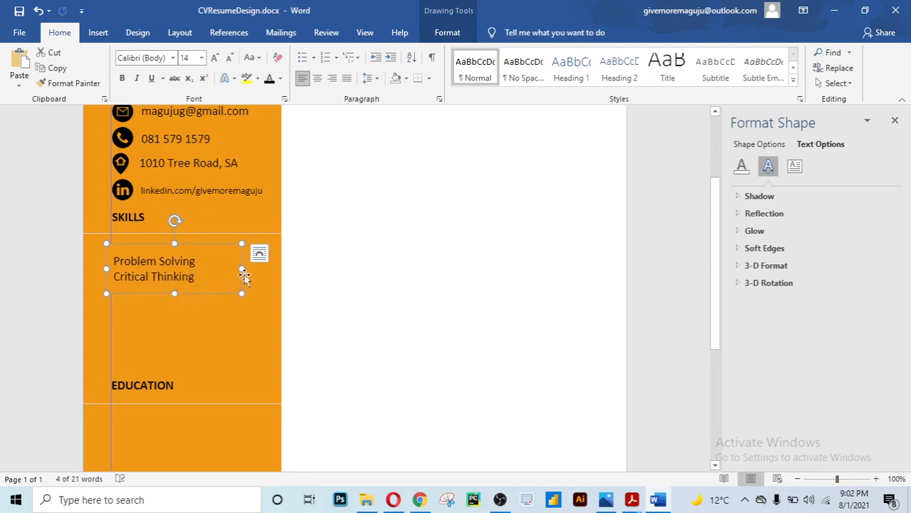
pyautogui.moveTo(243, 269); pyautogui.dragTo(274, 269)
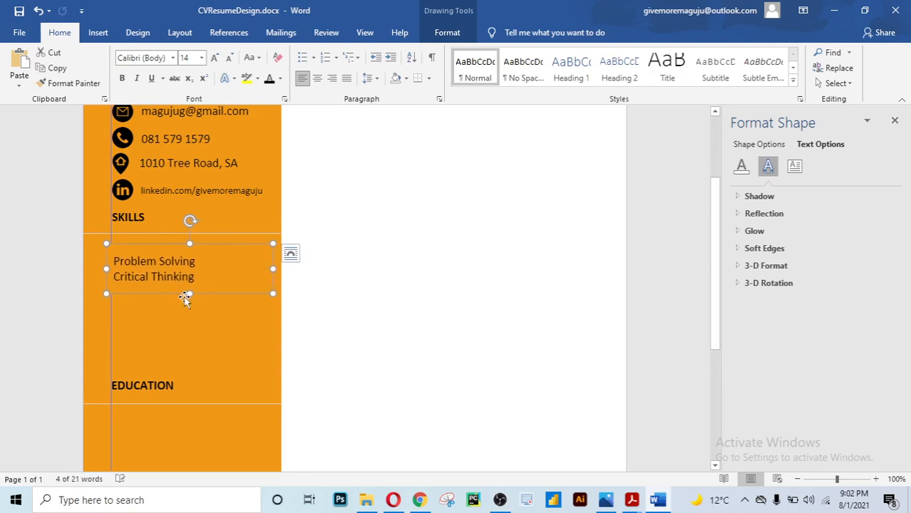
pyautogui.moveTo(185, 297); pyautogui.dragTo(187, 300)
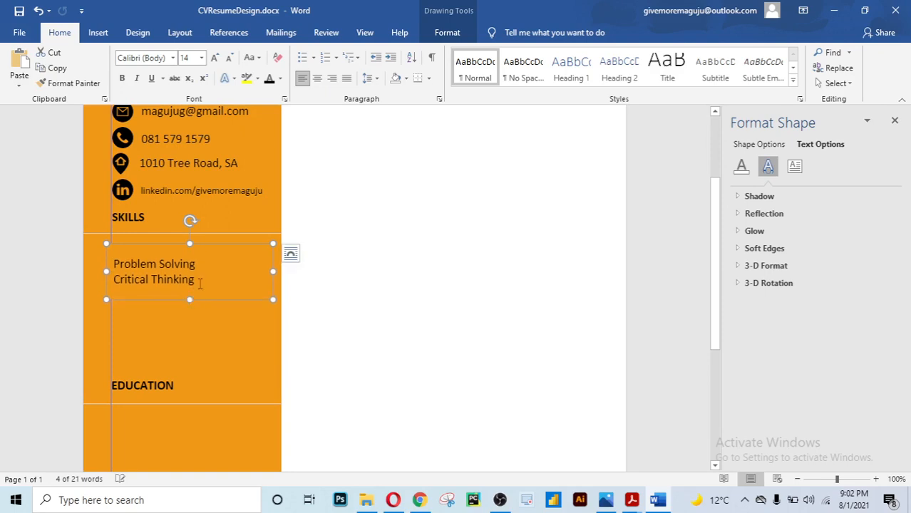
# Add Collaboration and Adaptability as new lines in the skills list
pyautogui.click(200, 283)
pyautogui.press('Return')
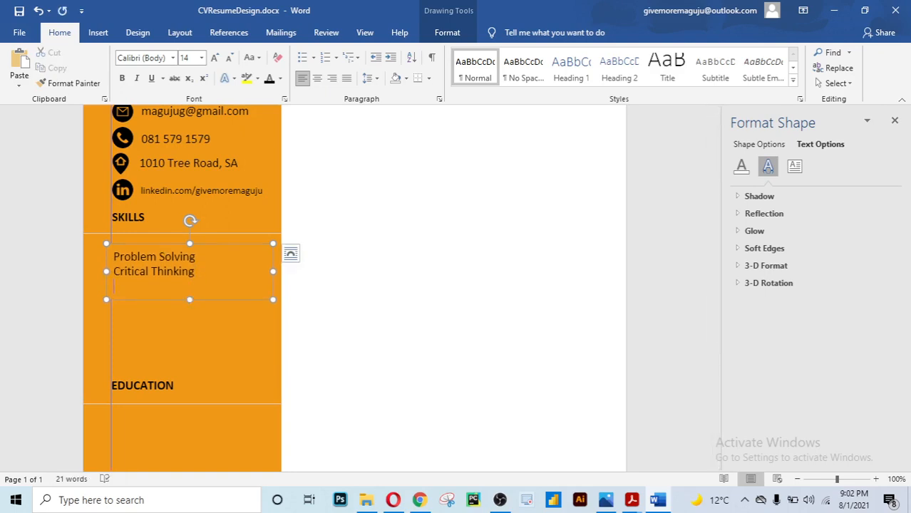
pyautogui.write('Col')
pyautogui.press('BackSpace')
pyautogui.press('BackSpace')
pyautogui.write('llaboration')
pyautogui.press('Return')
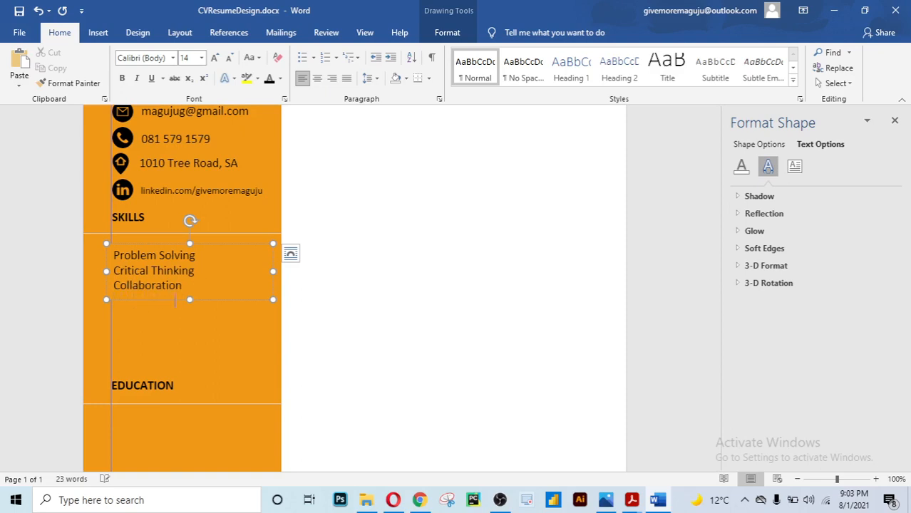
pyautogui.write('Adaptability')
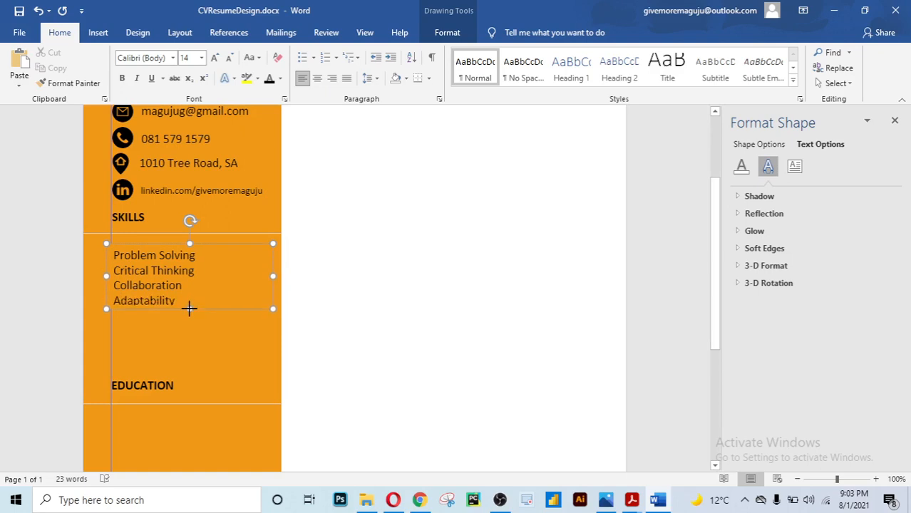
# Add Time Management, Communication and Teamwork, making the skills box taller to show them
pyautogui.click(189, 309)
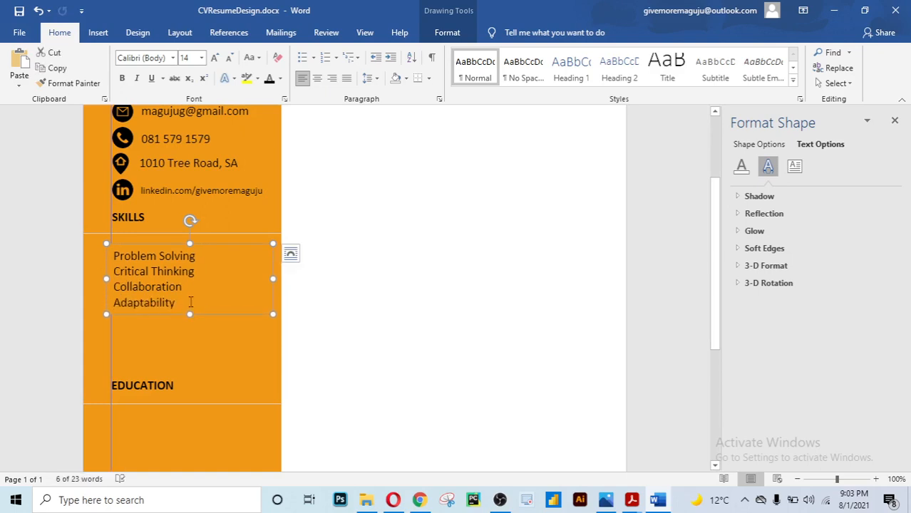
pyautogui.click(191, 303)
pyautogui.press('Return')
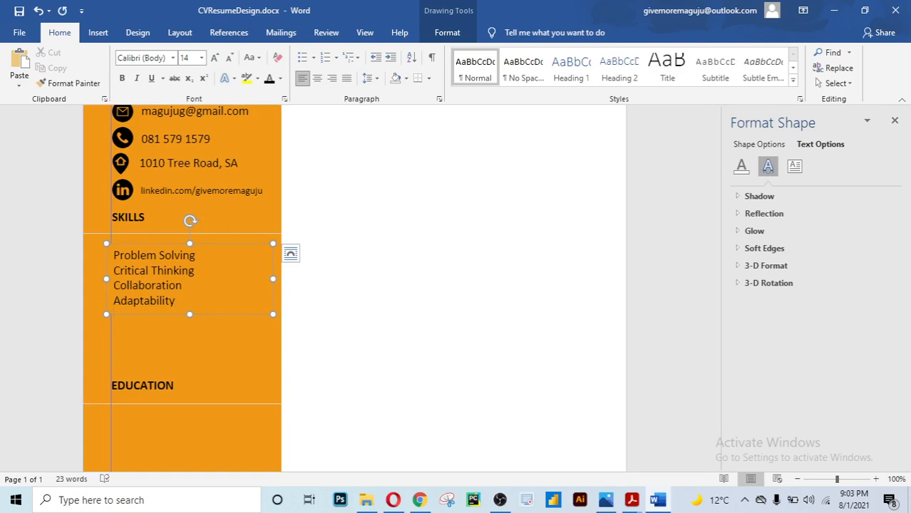
pyautogui.write('Tim')
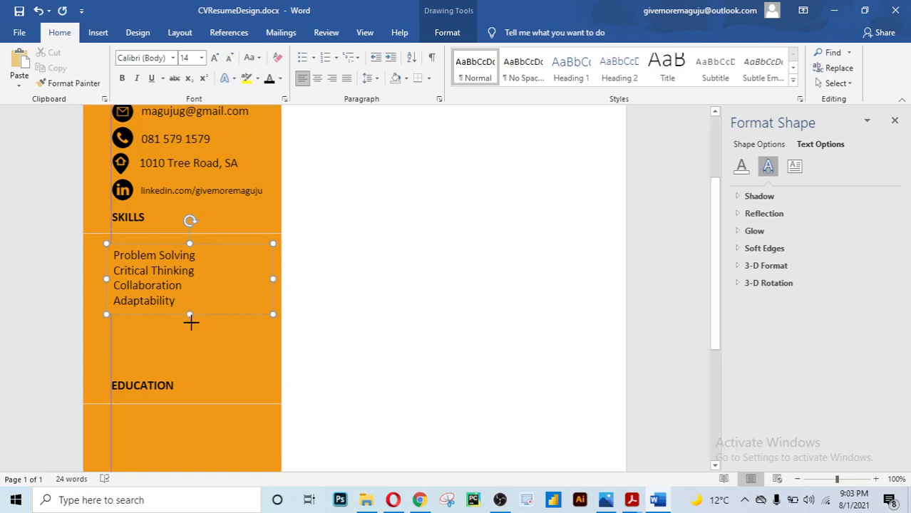
pyautogui.moveTo(190, 316); pyautogui.dragTo(190, 329)
pyautogui.write('e ')
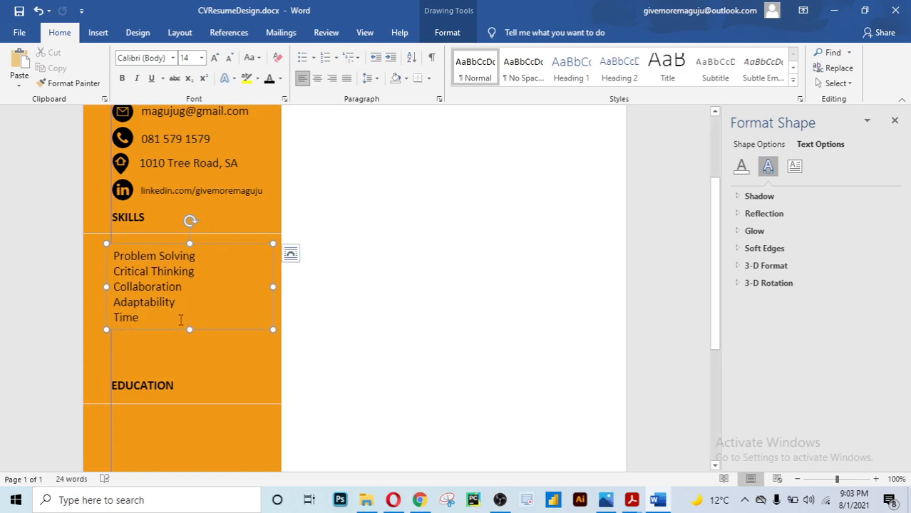
pyautogui.write('Mana')
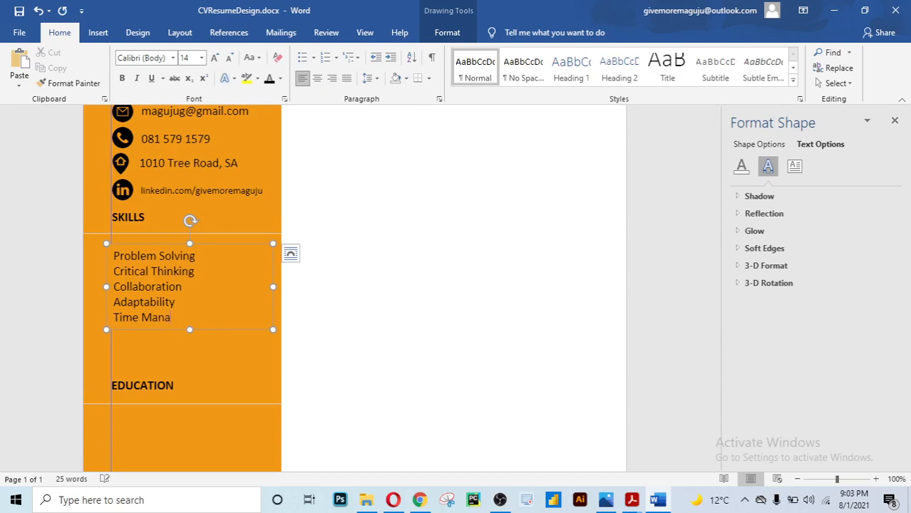
pyautogui.write('gement\\')
pyautogui.press('Return')
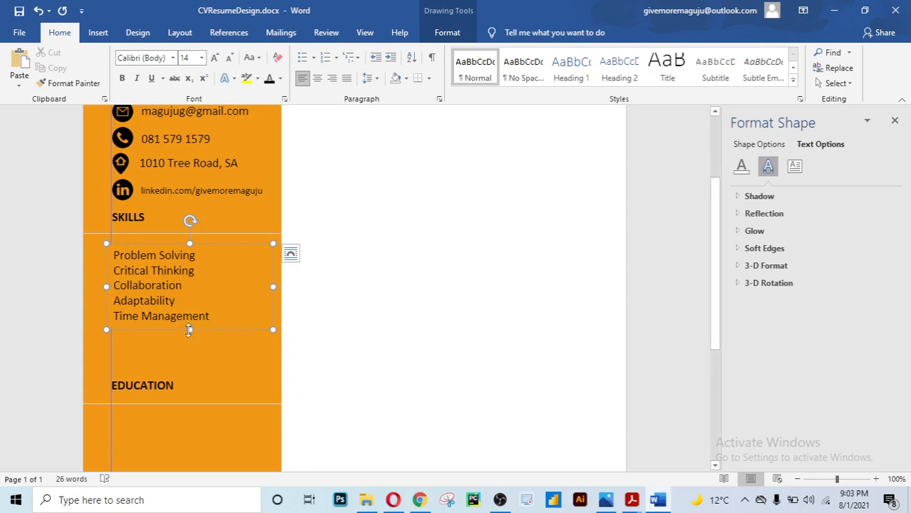
pyautogui.moveTo(189, 330); pyautogui.dragTo(188, 343)
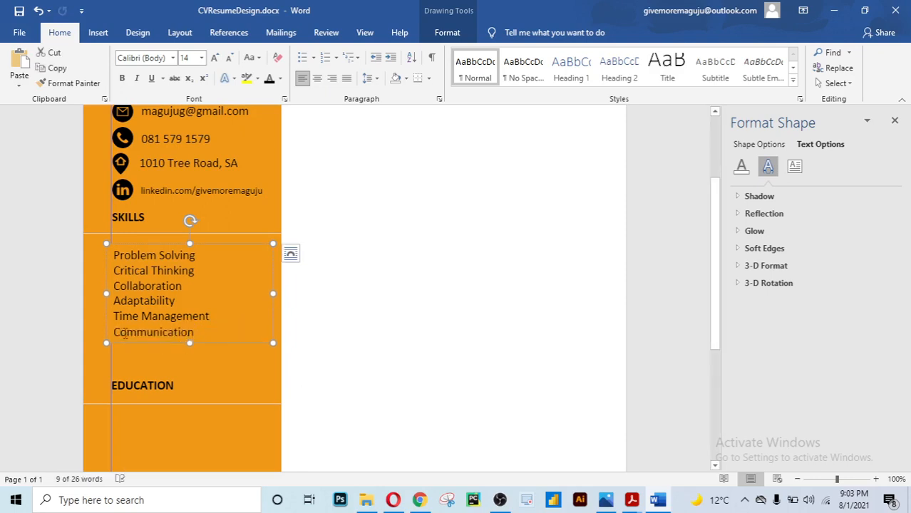
pyautogui.click(214, 335)
pyautogui.hotkey('ctrl', 'z')
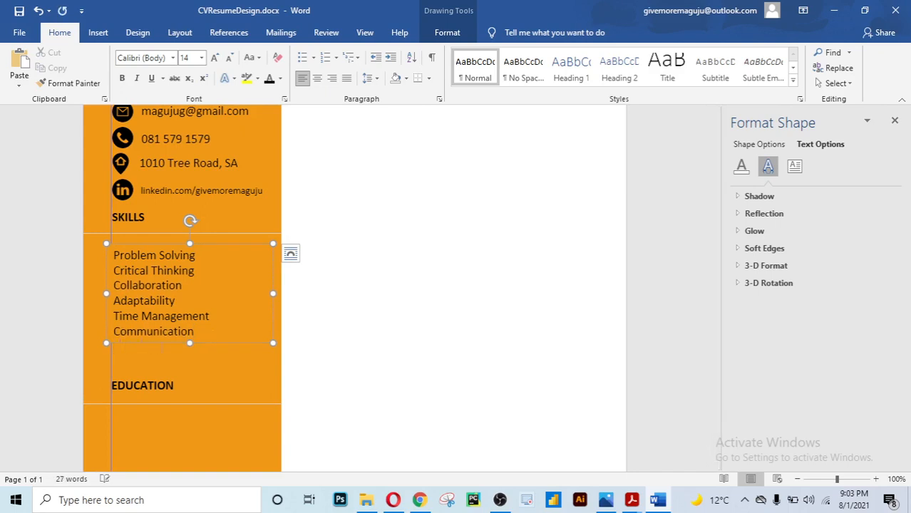
pyautogui.hotkey('ctrl', 'y')
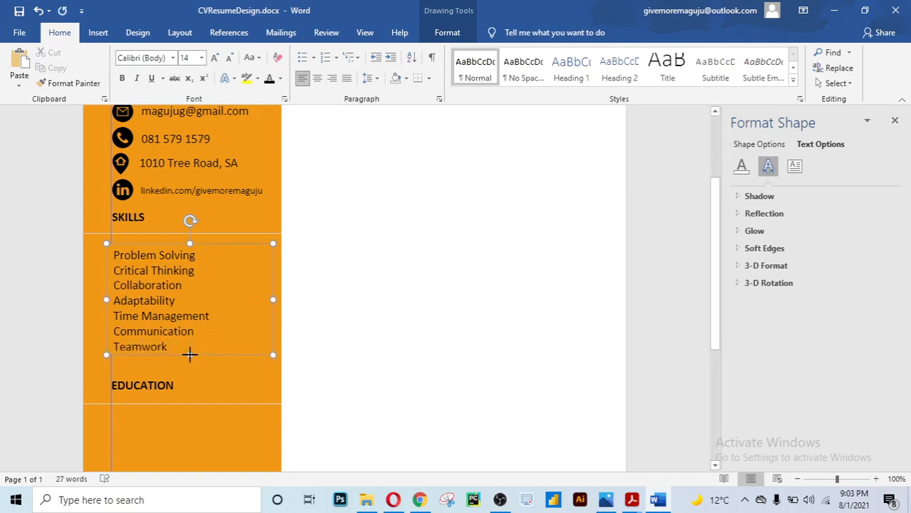
pyautogui.moveTo(187, 349); pyautogui.dragTo(114, 253)
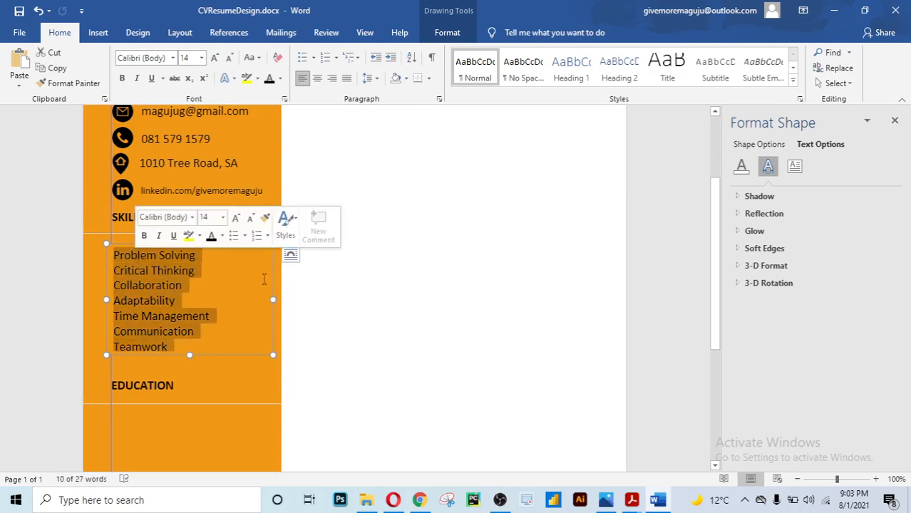
# Shift the skills text box slightly right within the orange sidebar
pyautogui.click(332, 283)
pyautogui.scroll(2, 332, 283)
pyautogui.click(192, 347)
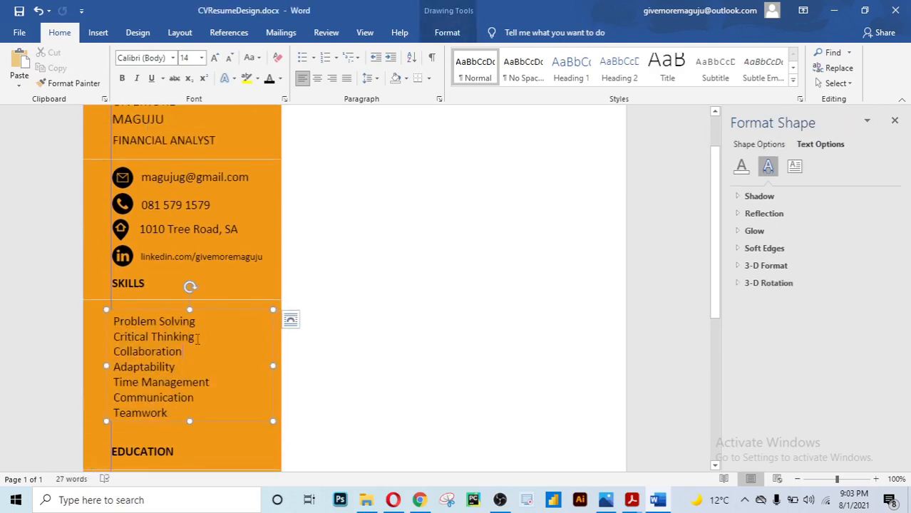
pyautogui.scroll(-3, 200, 332)
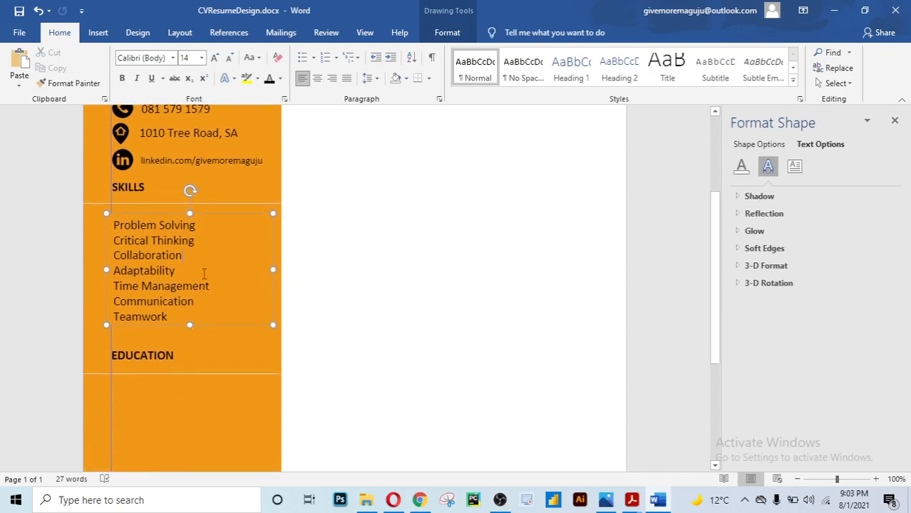
pyautogui.scroll(5, 198, 286)
pyautogui.click(194, 202)
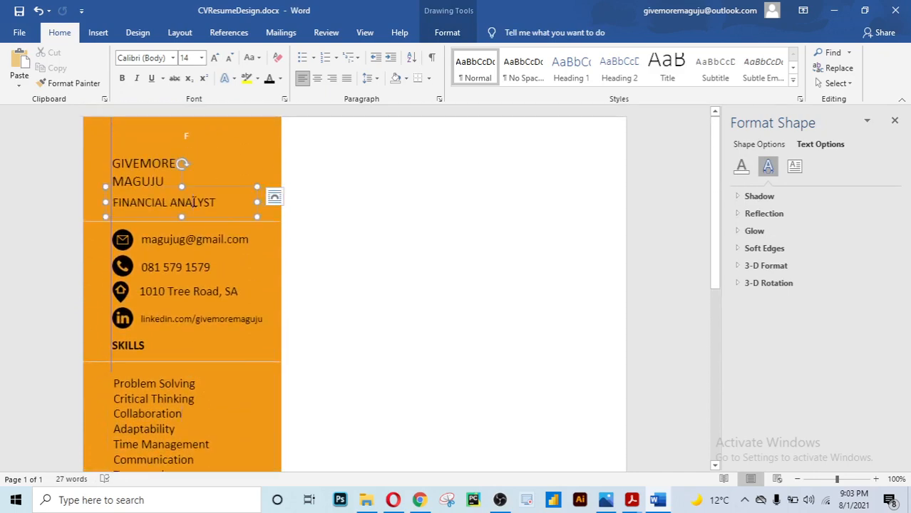
pyautogui.scroll(-2, 193, 203)
pyautogui.scroll(-2, 193, 202)
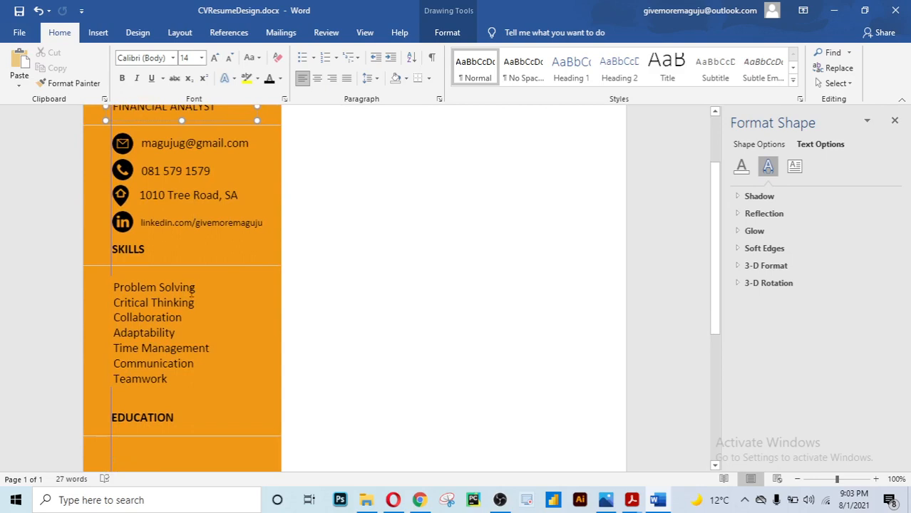
pyautogui.click(183, 319)
pyautogui.moveTo(202, 389); pyautogui.dragTo(211, 383)
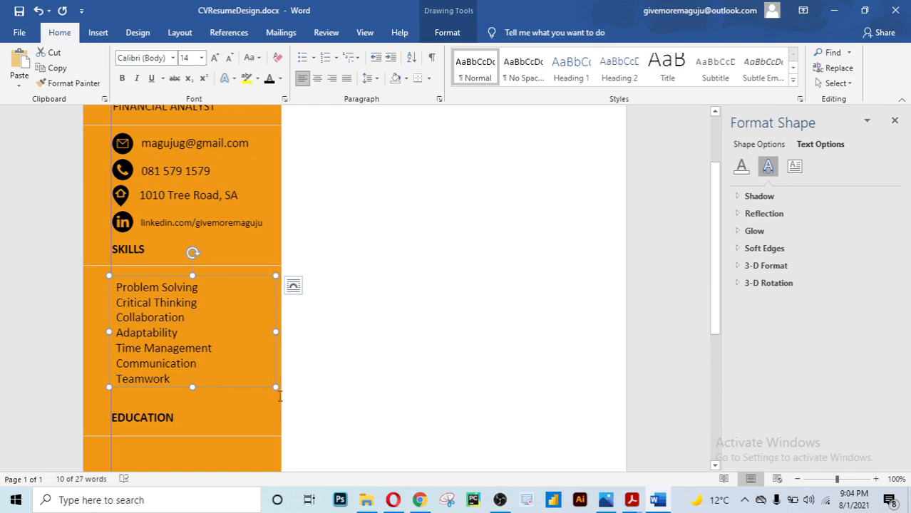
pyautogui.click(355, 398)
# Scroll through the sidebar to review the skills, EDUCATION and AWARDS sections
pyautogui.scroll(-2, 364, 360)
pyautogui.scroll(4, 364, 361)
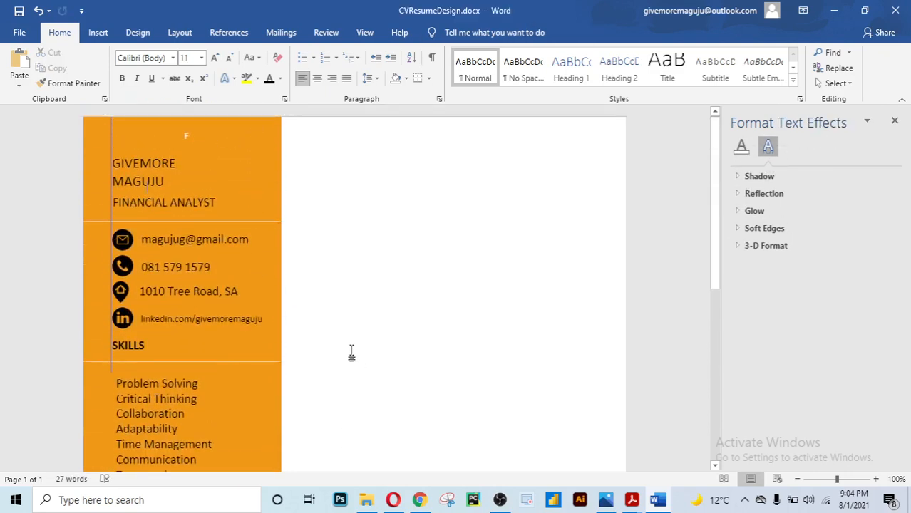
pyautogui.scroll(-3, 351, 354)
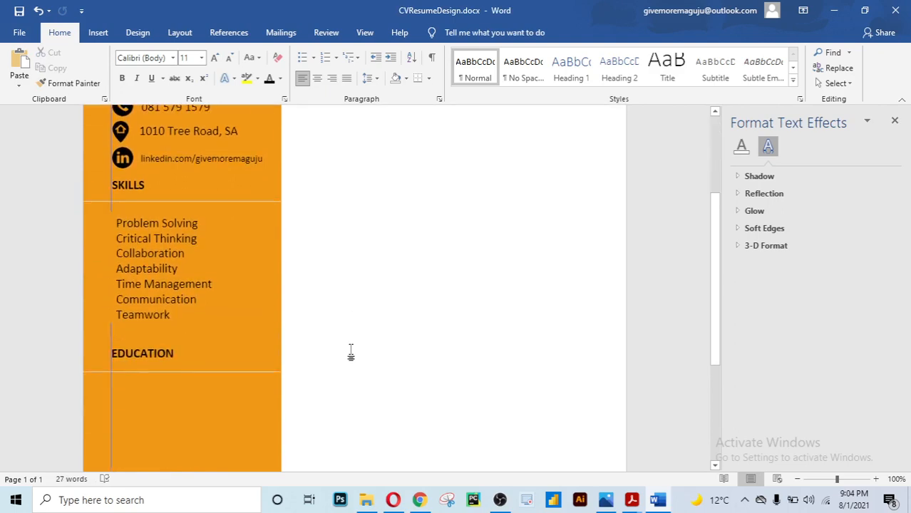
pyautogui.scroll(-4, 351, 354)
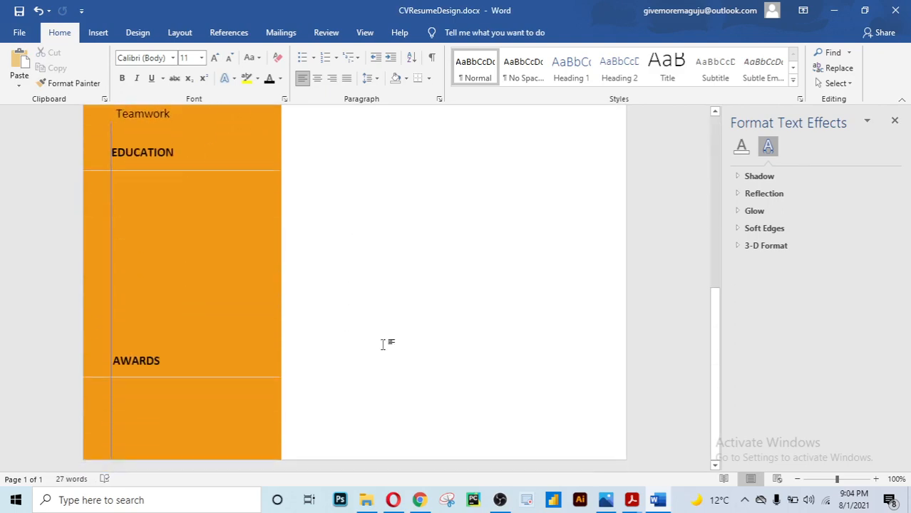
pyautogui.scroll(7, 230, 217)
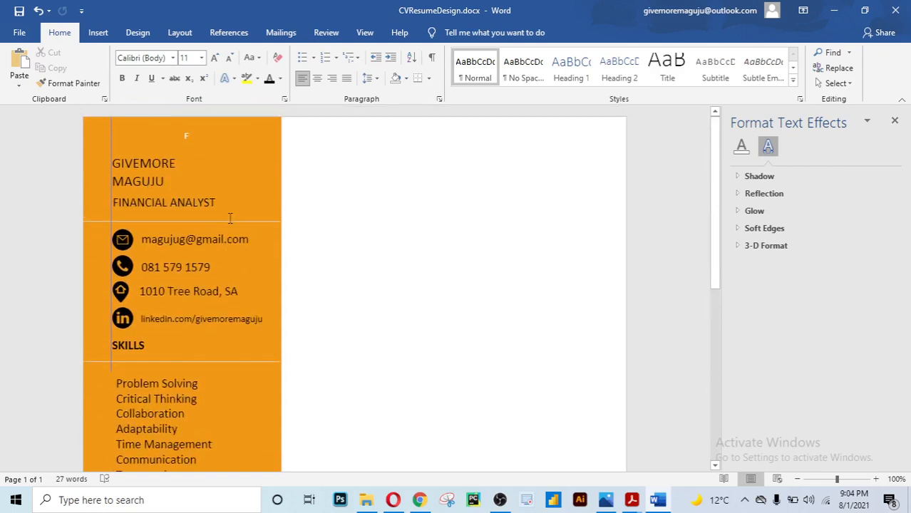
pyautogui.scroll(-7, 229, 218)
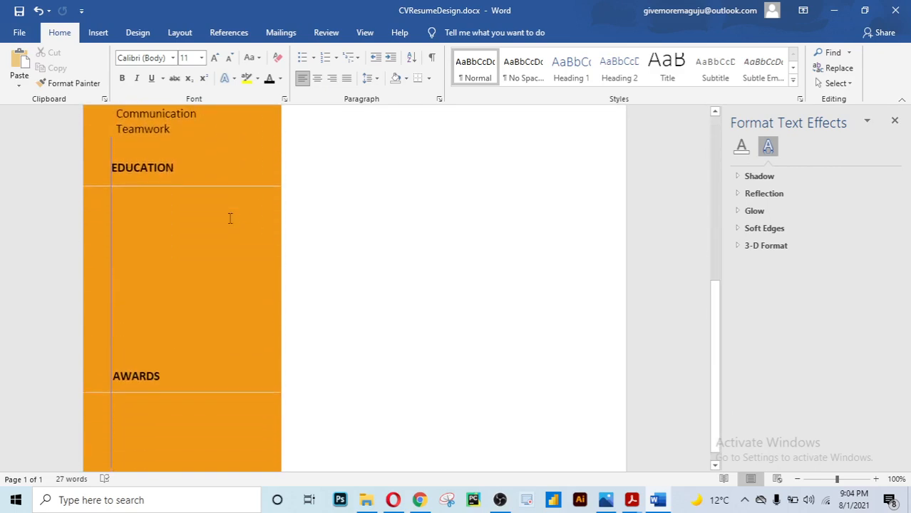
pyautogui.scroll(3, 230, 218)
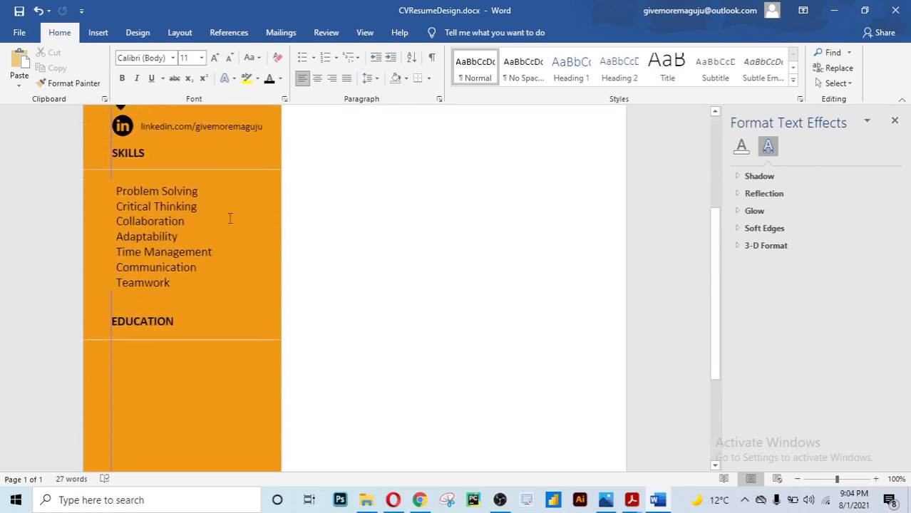
pyautogui.scroll(-2, 140, 347)
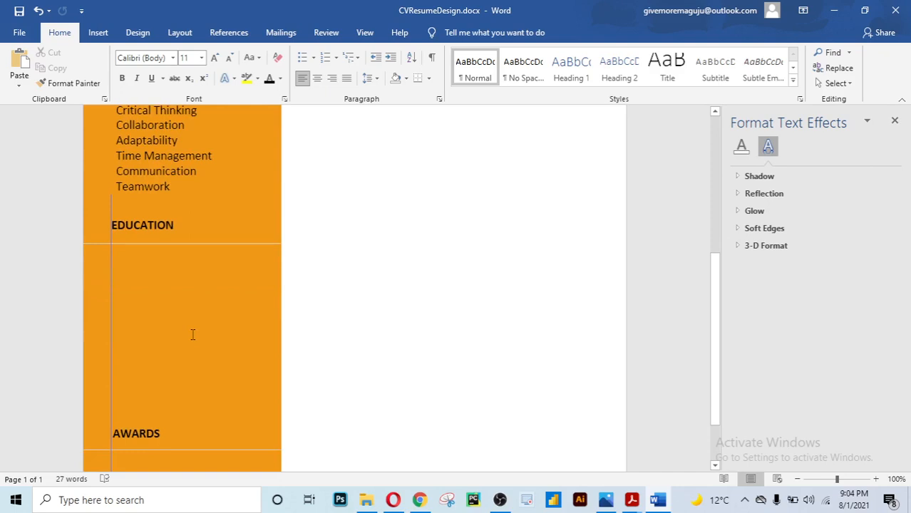
pyautogui.scroll(2, 193, 333)
# Duplicate the EDUCATION heading box just below it and nudge the copy slightly left
pyautogui.click(181, 313)
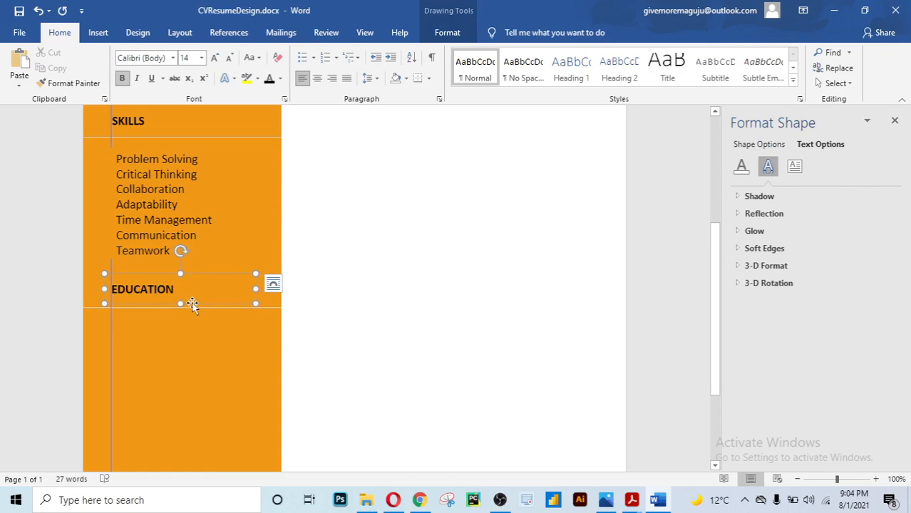
pyautogui.click(191, 304)
pyautogui.moveTo(192, 304); pyautogui.dragTo(199, 334)
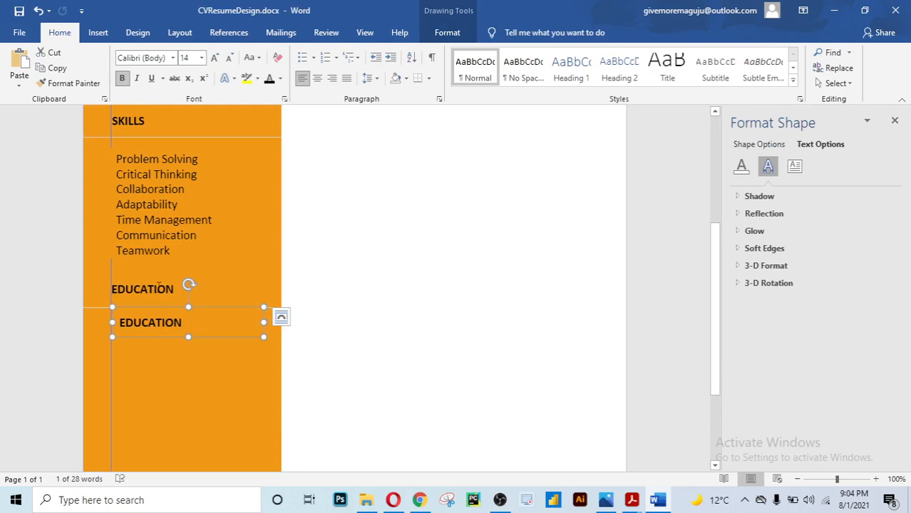
pyautogui.click(156, 286)
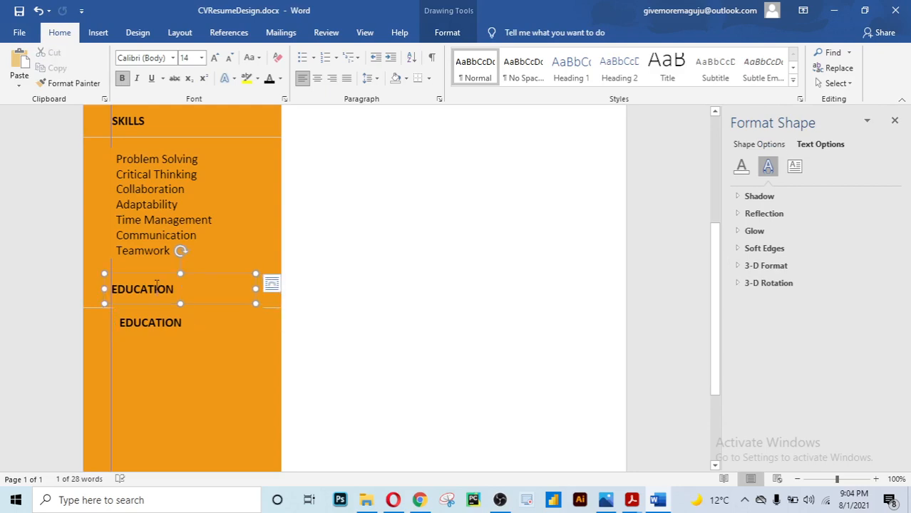
pyautogui.click(150, 330)
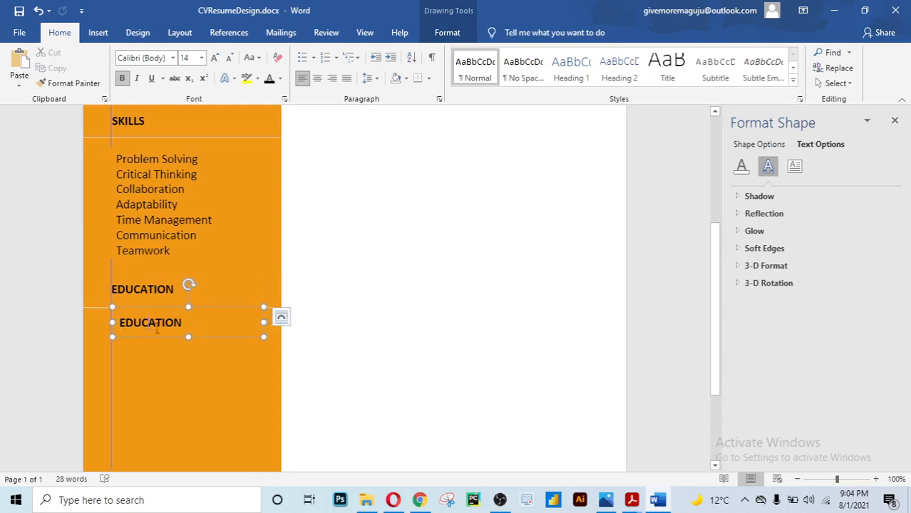
pyautogui.moveTo(160, 337); pyautogui.dragTo(152, 339)
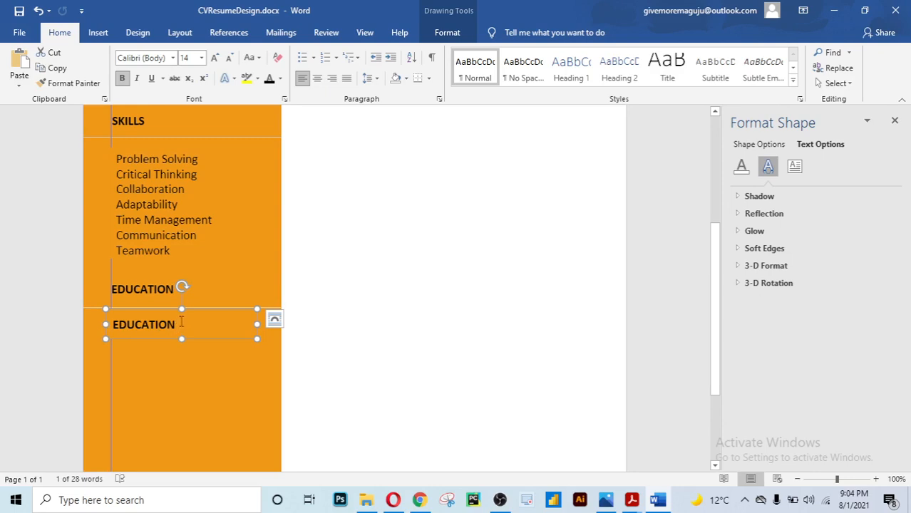
# Replace the copy's text with 'Bcom. Banking & Finance' and nudge the box slightly right
pyautogui.moveTo(181, 322); pyautogui.dragTo(115, 326)
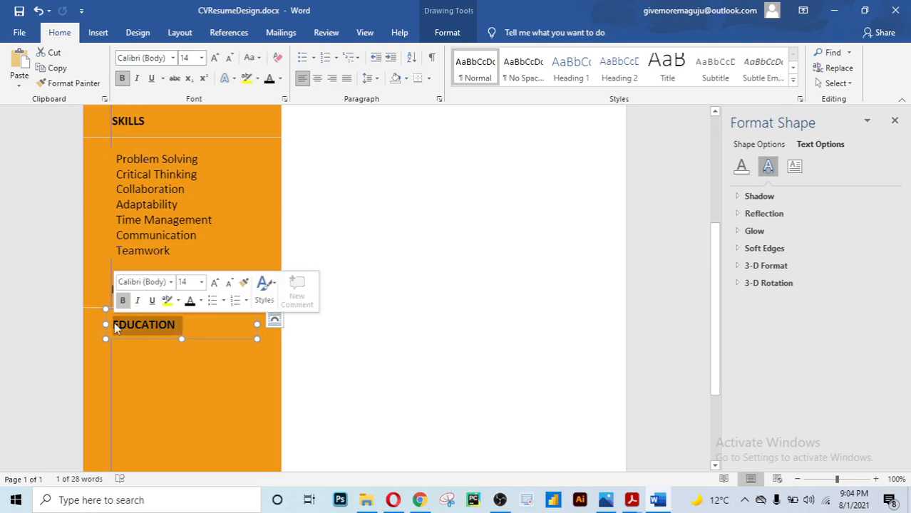
pyautogui.press('BackSpace')
pyautogui.write('Bc')
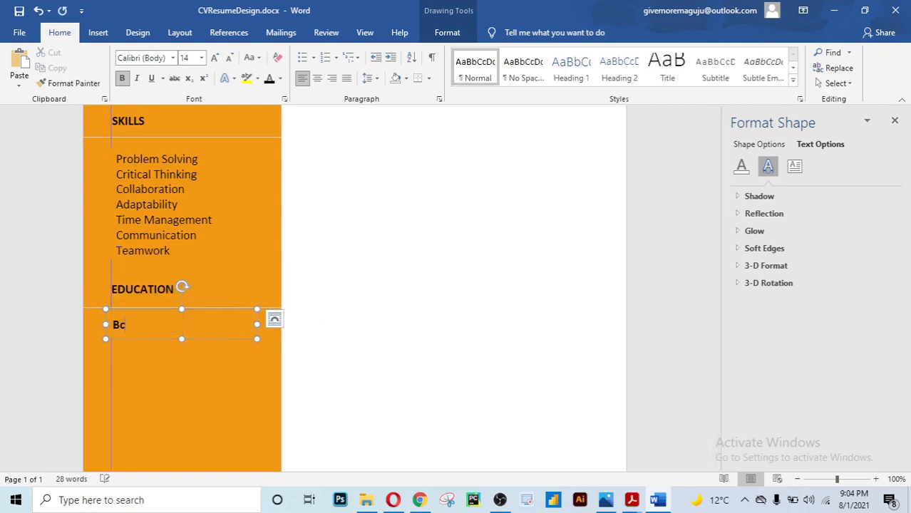
pyautogui.write('om. Banking &')
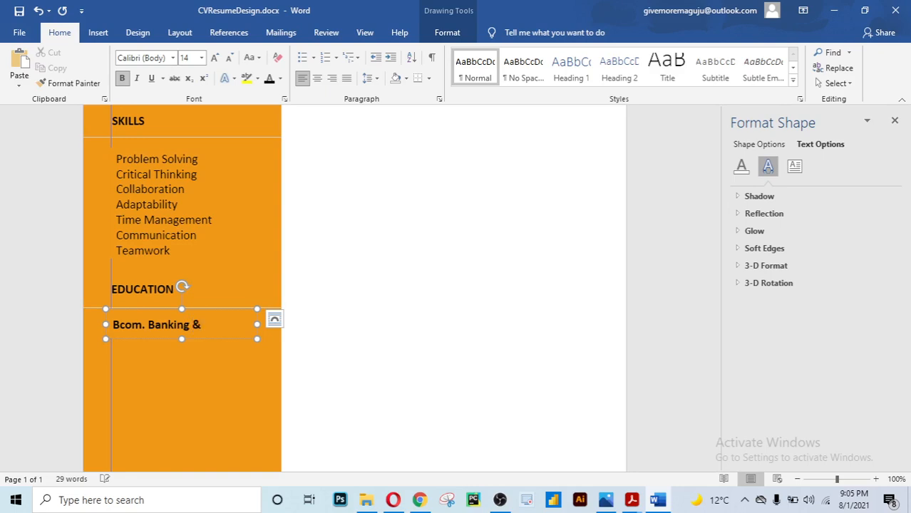
pyautogui.write(' Finance')
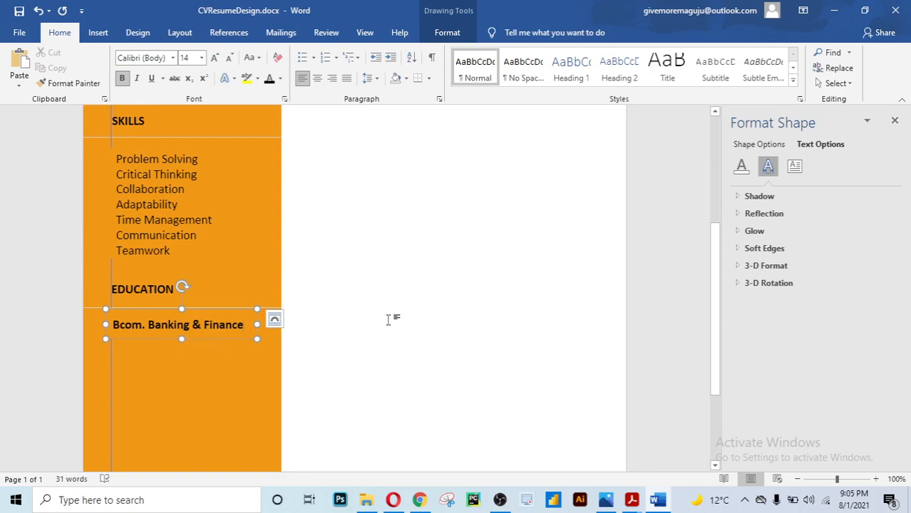
pyautogui.click(388, 319)
pyautogui.scroll(-3, 389, 320)
pyautogui.scroll(-2, 389, 319)
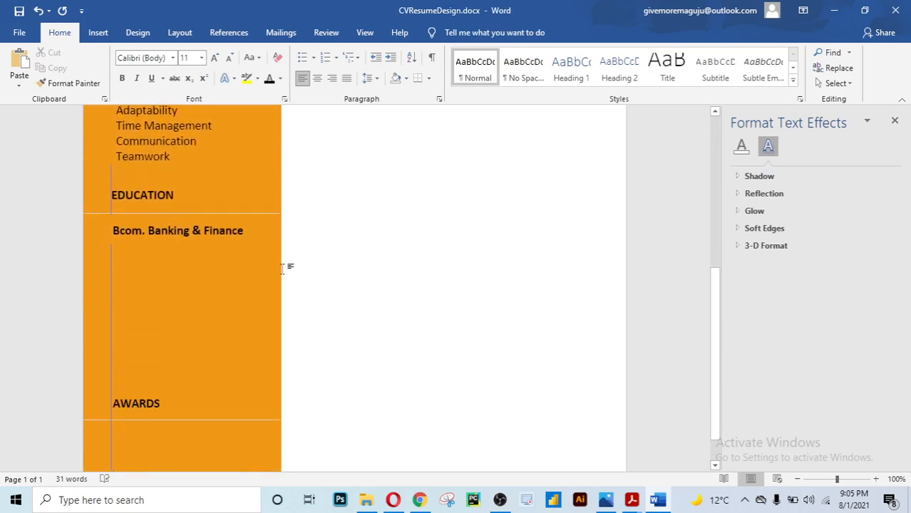
pyautogui.click(214, 238)
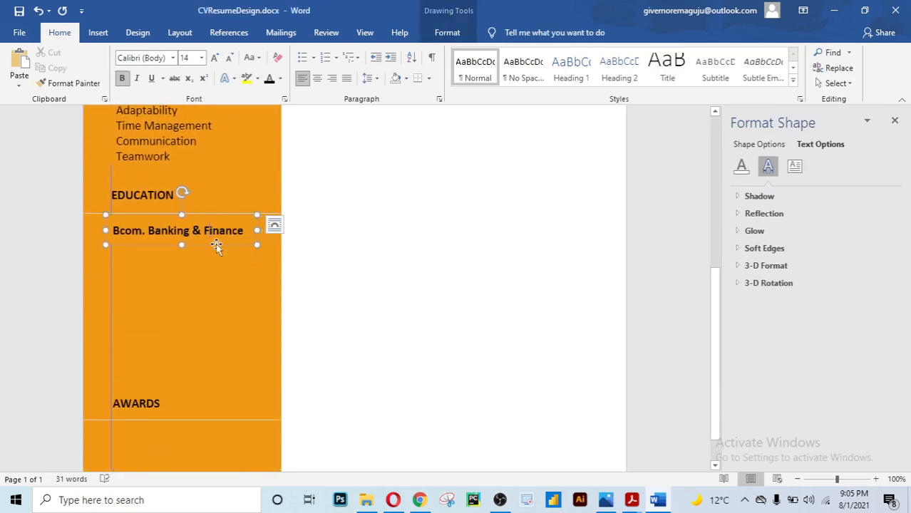
pyautogui.click(216, 246)
pyautogui.moveTo(216, 246); pyautogui.dragTo(218, 246)
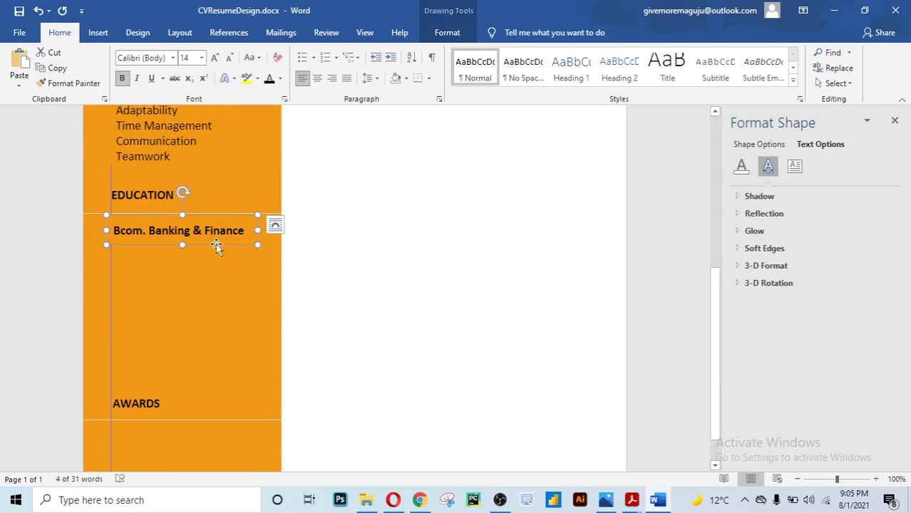
pyautogui.hotkey('ctrl', 'Right')
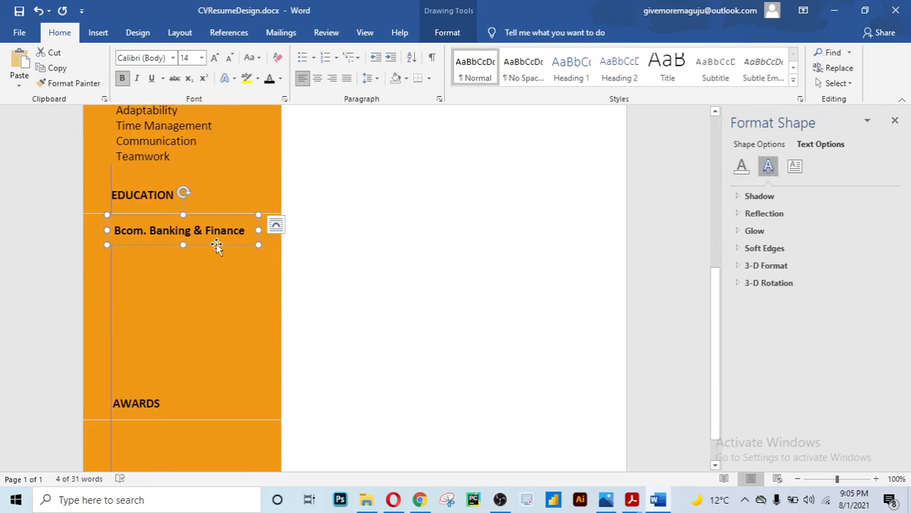
pyautogui.click(324, 276)
pyautogui.scroll(-5, 324, 276)
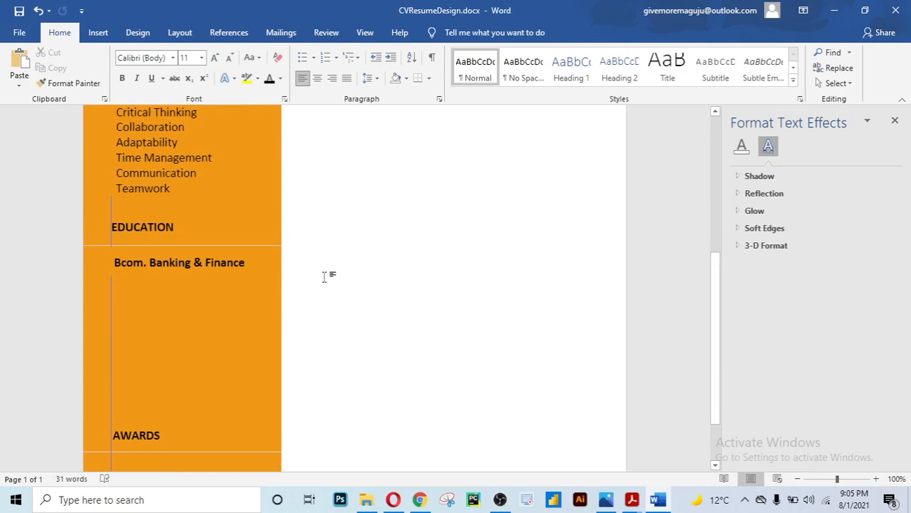
# Add a 'Bindura University' line under the degree and remove its bold
pyautogui.click(231, 269)
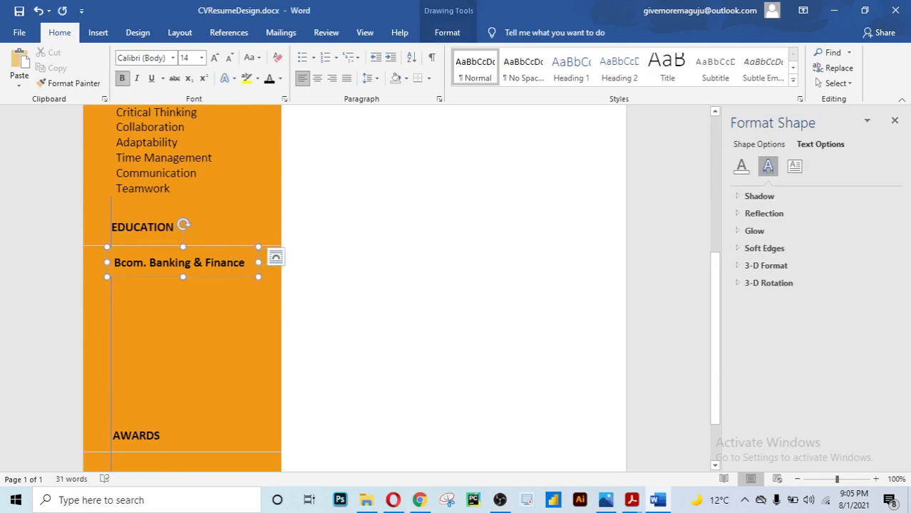
pyautogui.press('Return')
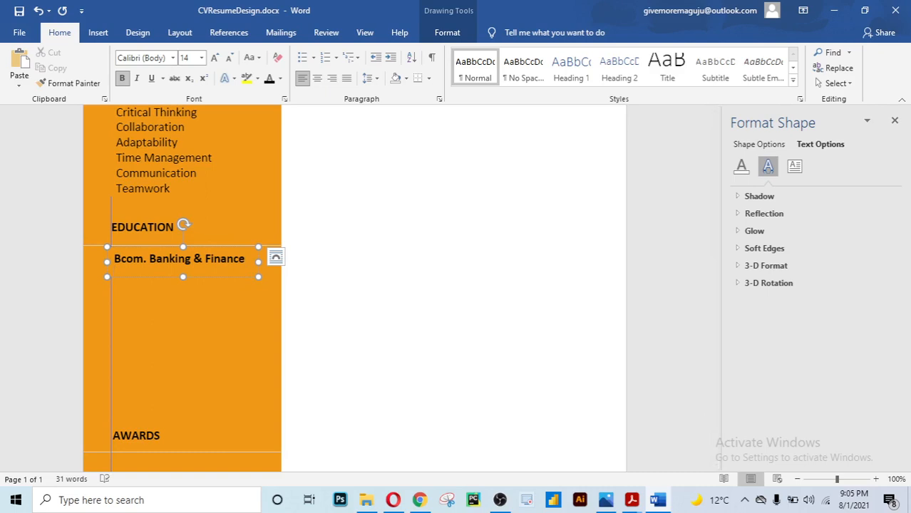
pyautogui.moveTo(183, 276); pyautogui.dragTo(183, 295)
pyautogui.click(130, 284)
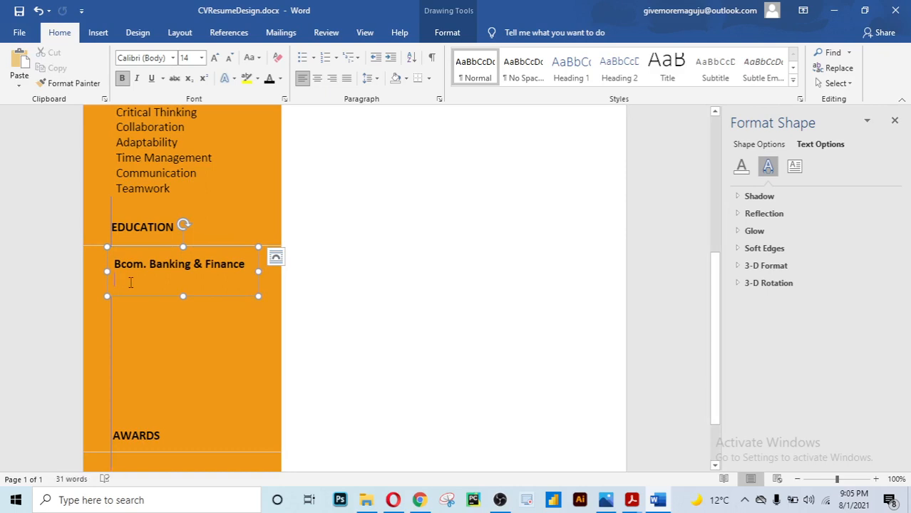
pyautogui.write('Bin')
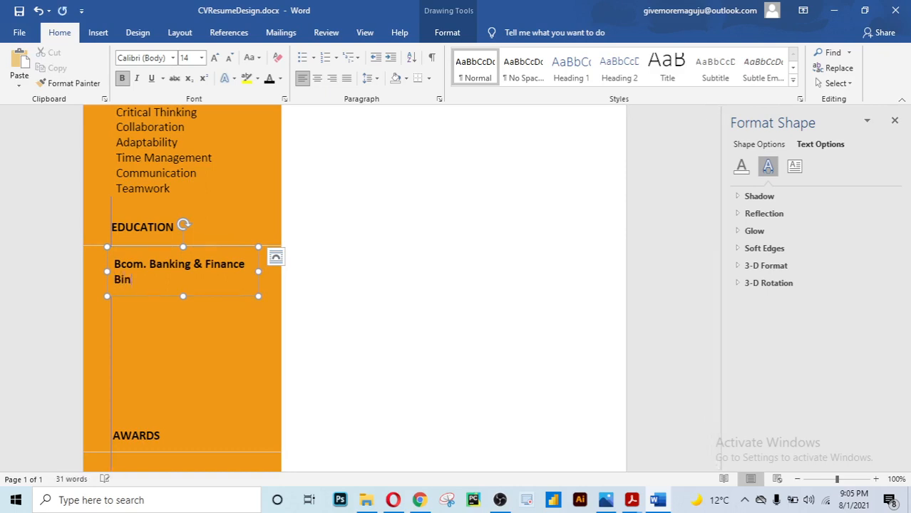
pyautogui.write('dura University')
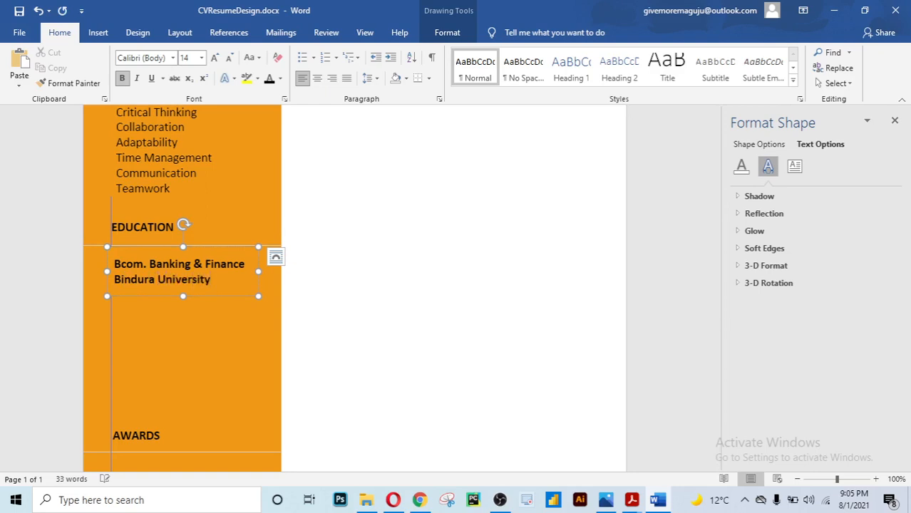
pyautogui.moveTo(214, 277); pyautogui.dragTo(130, 273)
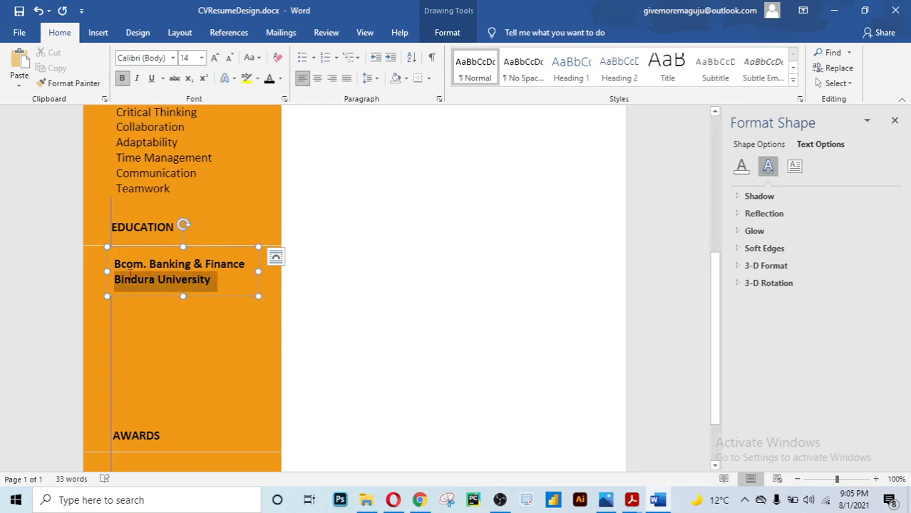
pyautogui.hotkey('ctrl', 'b')
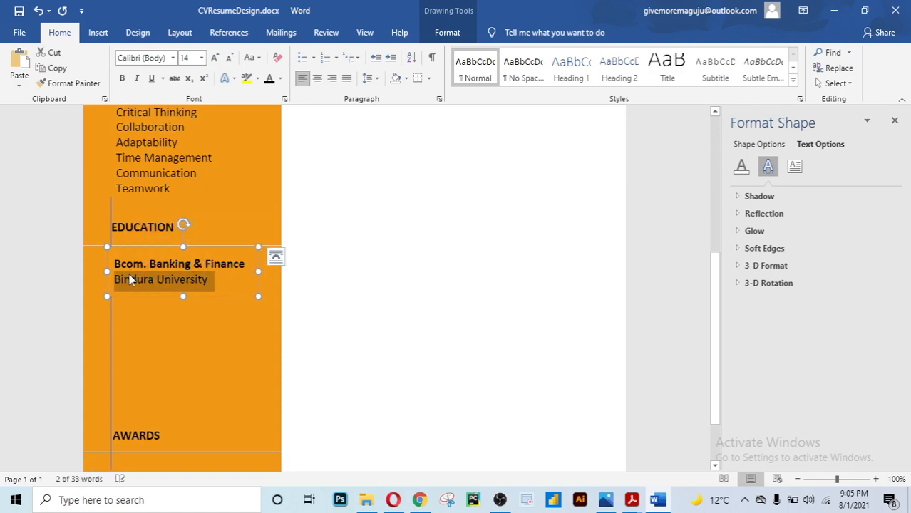
pyautogui.click(194, 322)
pyautogui.scroll(-3, 194, 322)
pyautogui.scroll(6, 194, 322)
pyautogui.scroll(-2, 194, 323)
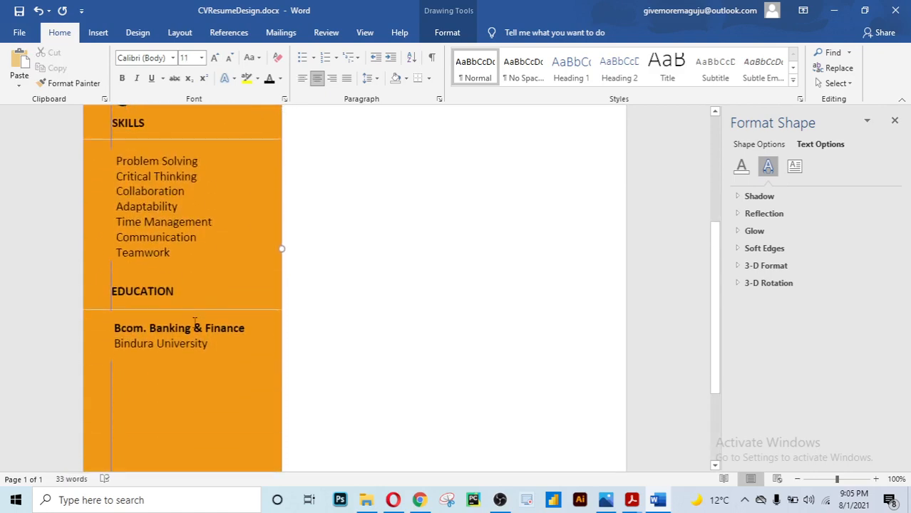
pyautogui.scroll(-1, 195, 322)
# Add the dates line '2015 - 2019' below Bindura University
pyautogui.click(214, 337)
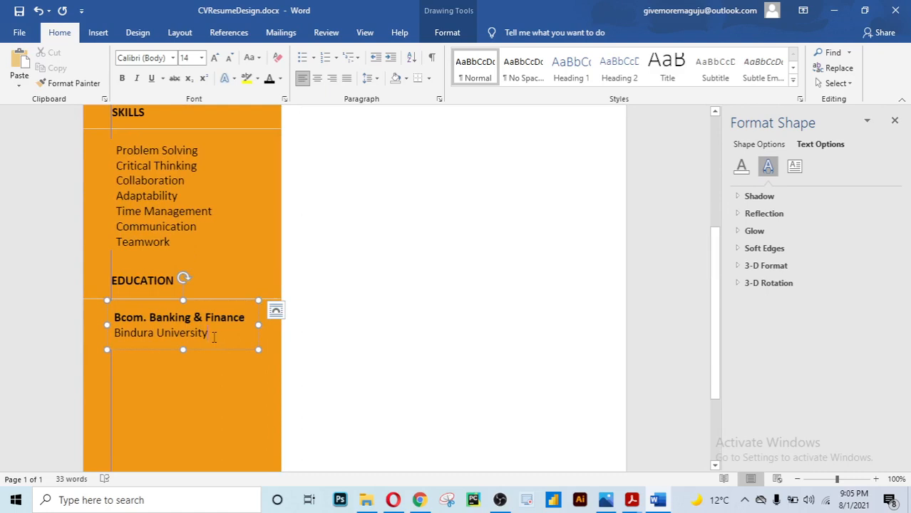
pyautogui.press('Return')
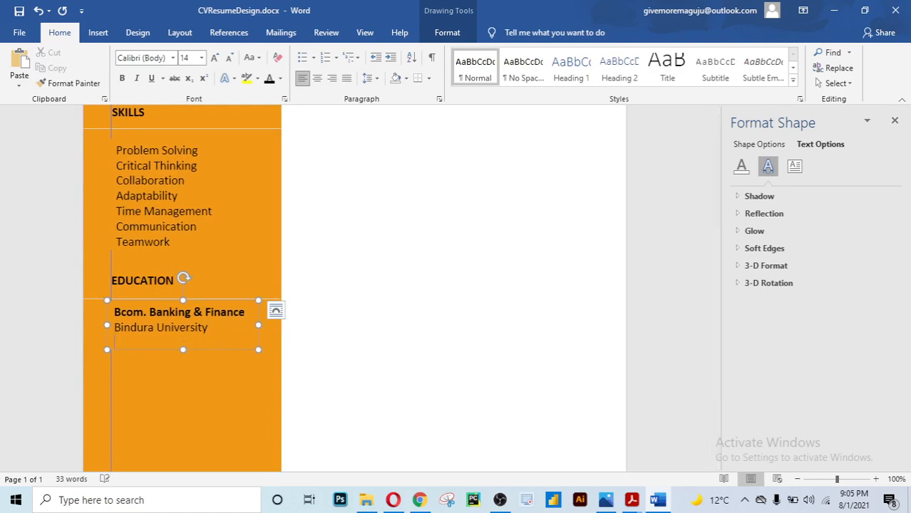
pyautogui.write('2015 - 2019')
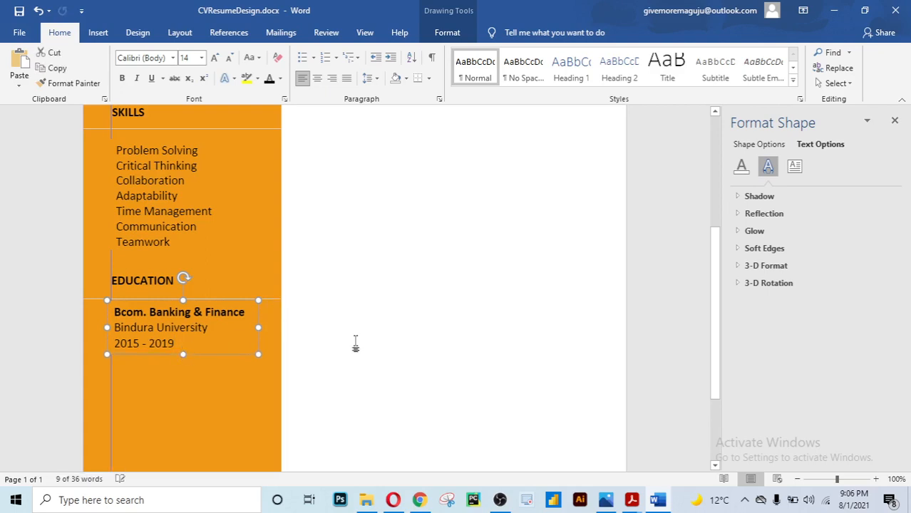
pyautogui.click(356, 345)
pyautogui.scroll(-6, 356, 346)
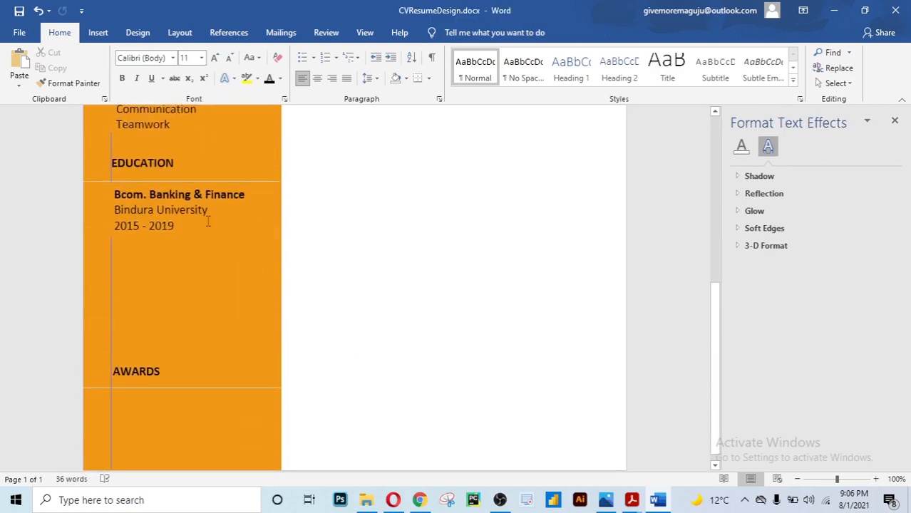
pyautogui.click(209, 231)
# Duplicate the Bcom education entry directly below the original
pyautogui.click(211, 237)
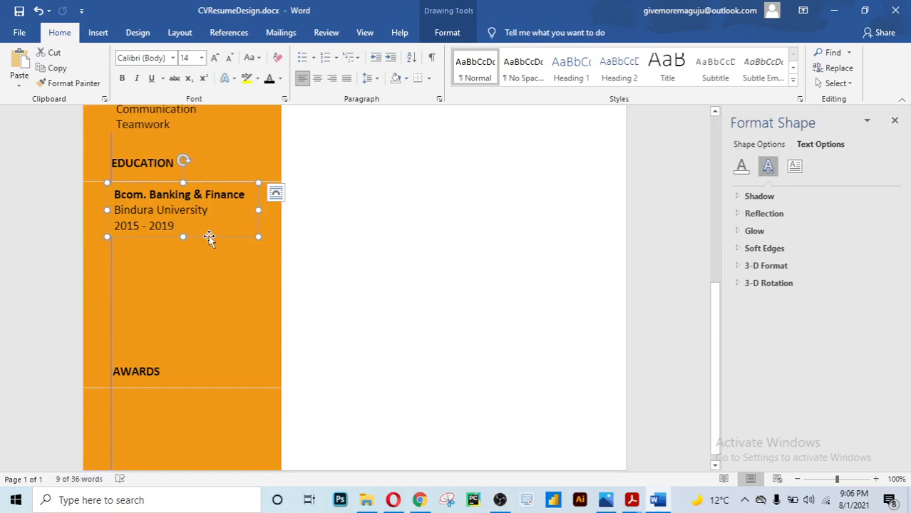
pyautogui.moveTo(212, 242); pyautogui.dragTo(210, 301)
pyautogui.click(205, 265)
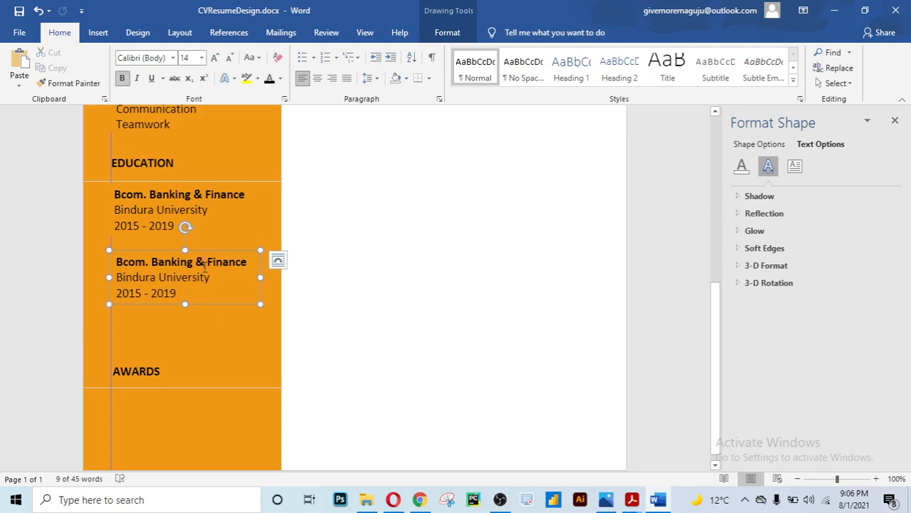
pyautogui.click(190, 211)
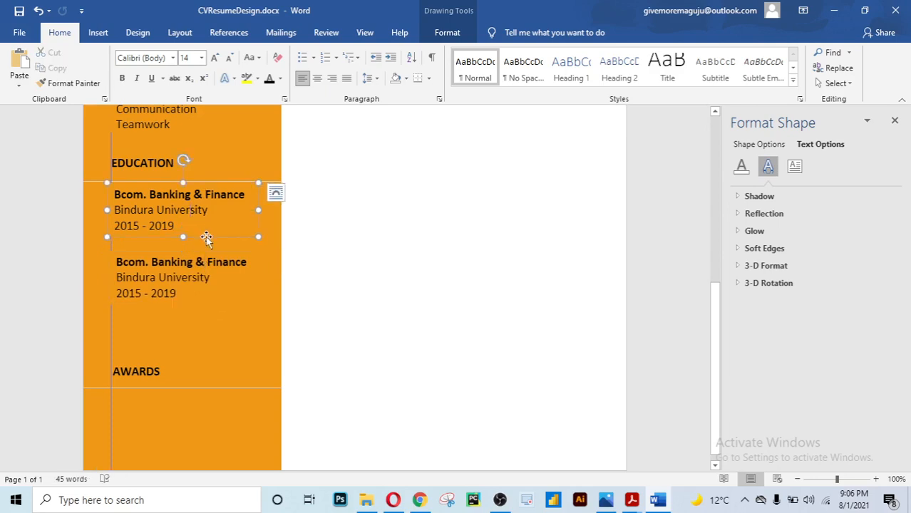
pyautogui.click(206, 238)
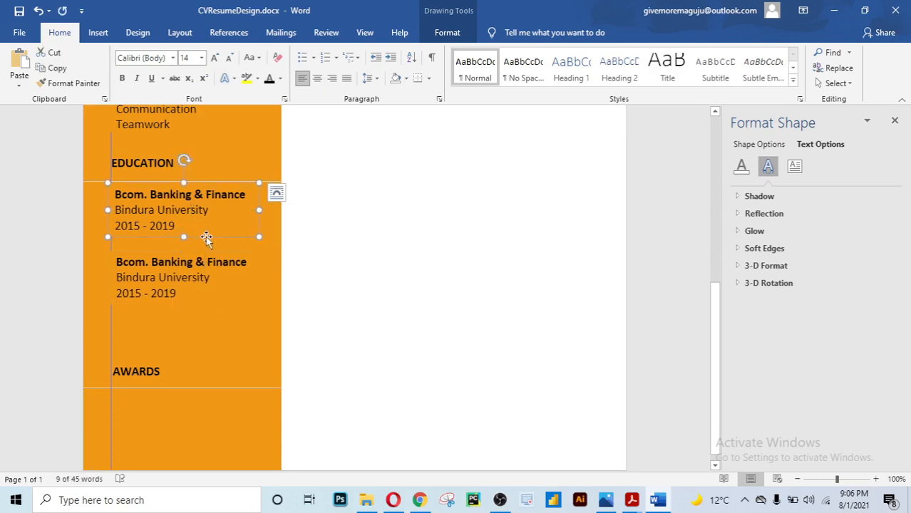
pyautogui.click(183, 279)
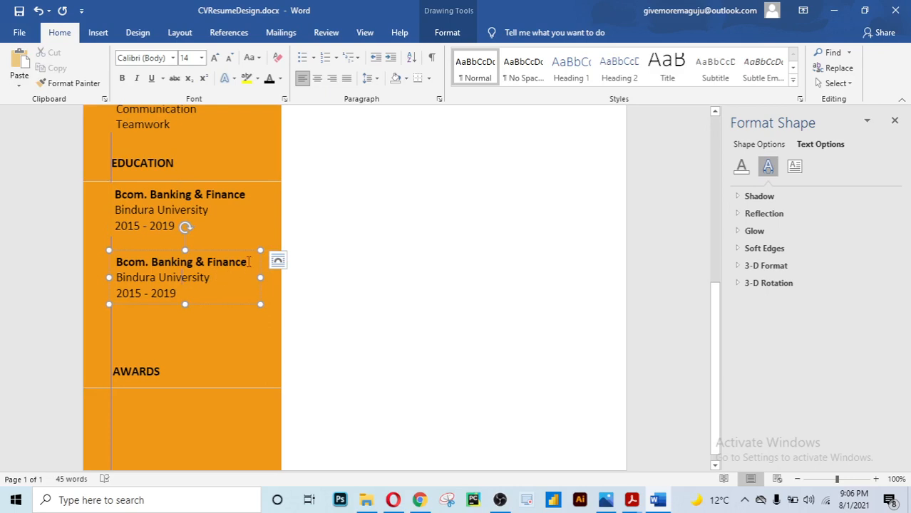
# Rewrite the copy as Python Programming, Udemy, 2020, then duplicate that entry beneath it
pyautogui.moveTo(248, 262); pyautogui.dragTo(120, 261)
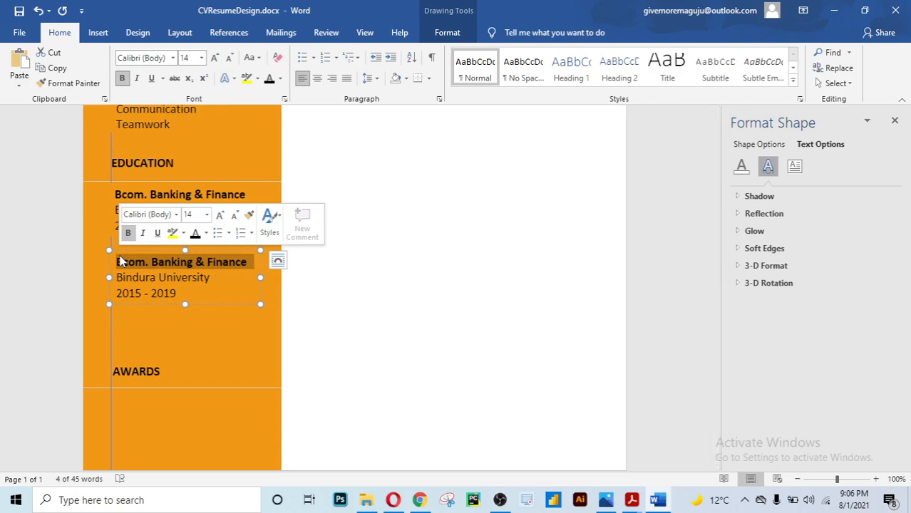
pyautogui.write('Det')
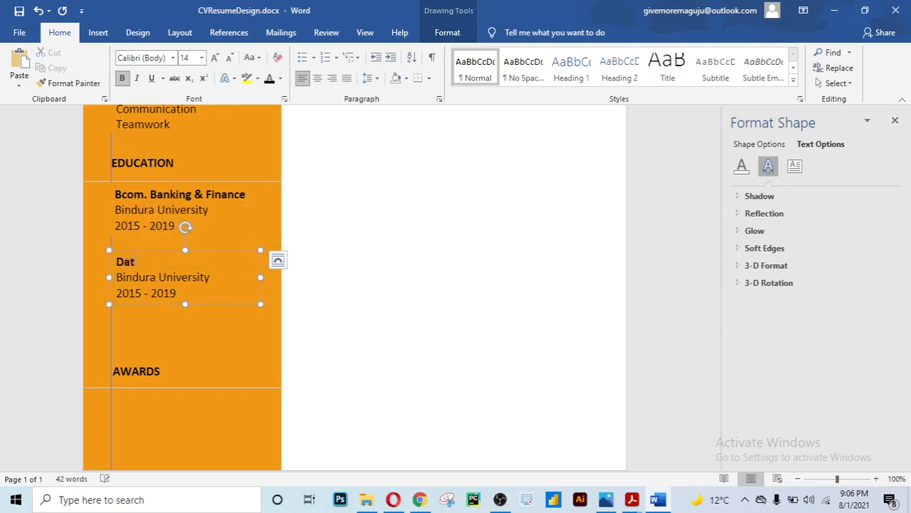
pyautogui.press('BackSpace')
pyautogui.press('BackSpace')
pyautogui.press('BackSpace')
pyautogui.write('Pyth')
pyautogui.write('on Porgr')
pyautogui.press('BackSpace')
pyautogui.press('BackSpace')
pyautogui.press('BackSpace')
pyautogui.press('BackSpace')
pyautogui.write('rogramming')
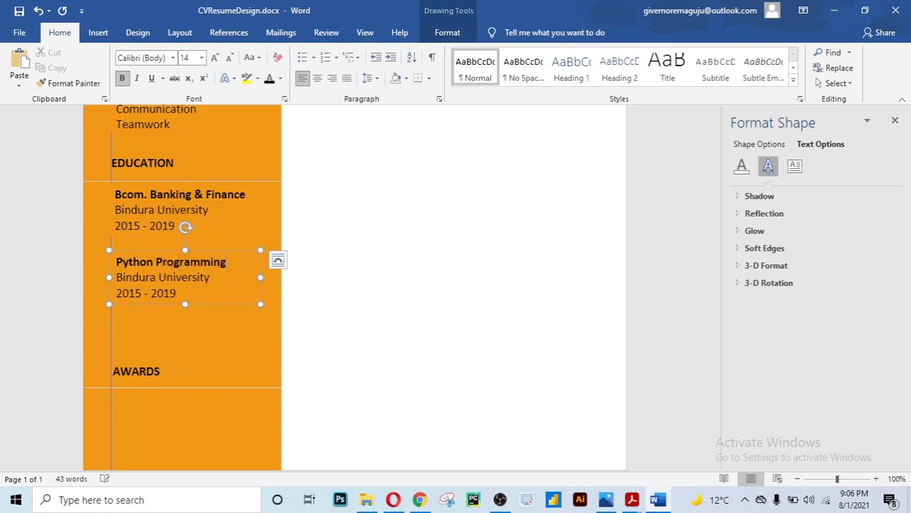
pyautogui.moveTo(215, 279); pyautogui.dragTo(120, 278)
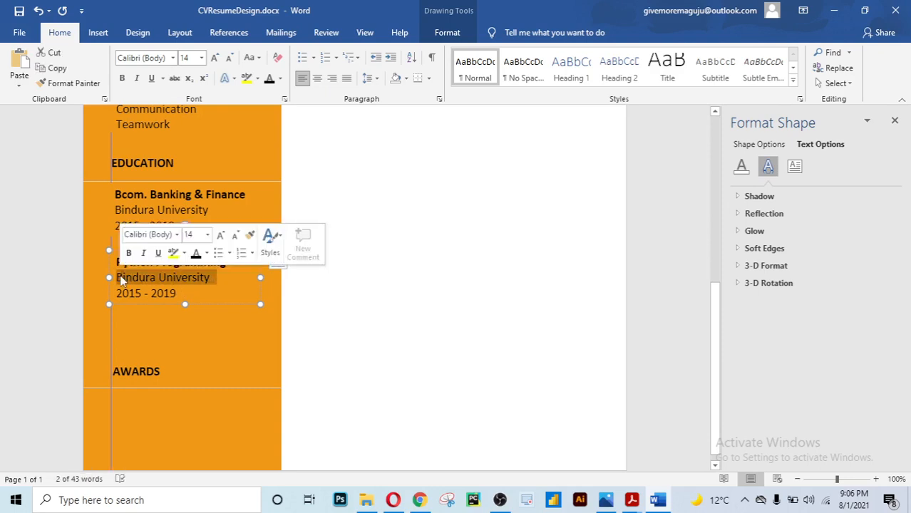
pyautogui.write('Udemy')
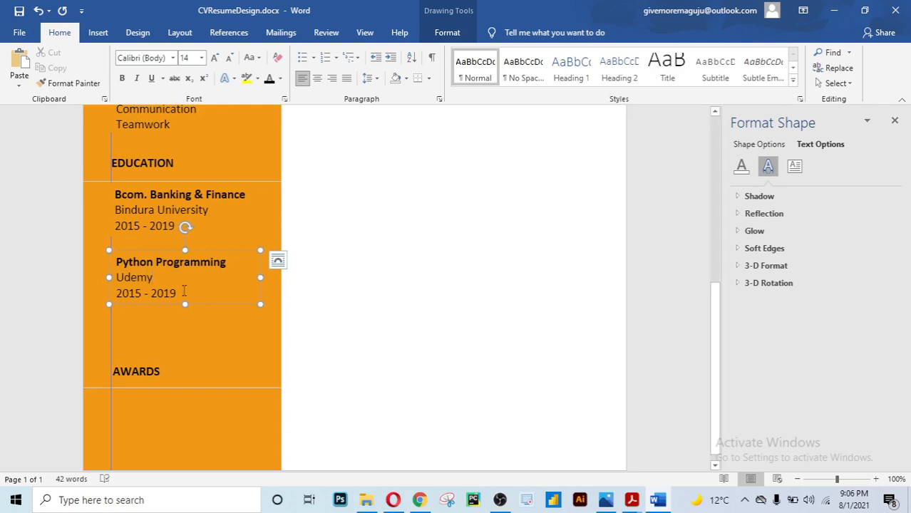
pyautogui.moveTo(184, 292); pyautogui.dragTo(123, 292)
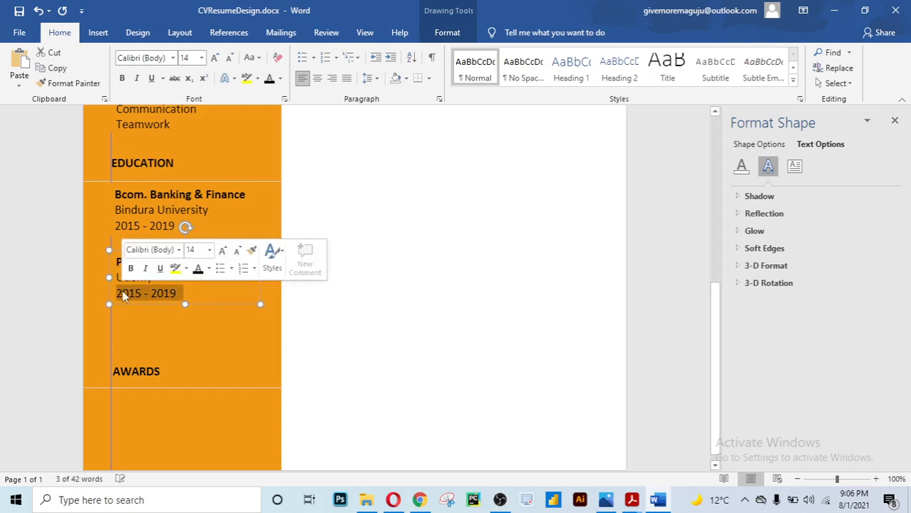
pyautogui.write('2020')
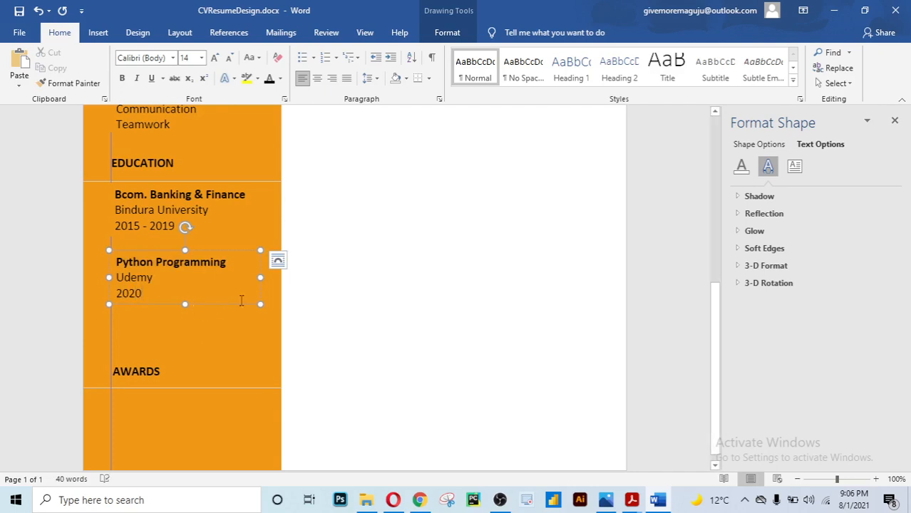
pyautogui.click(194, 305)
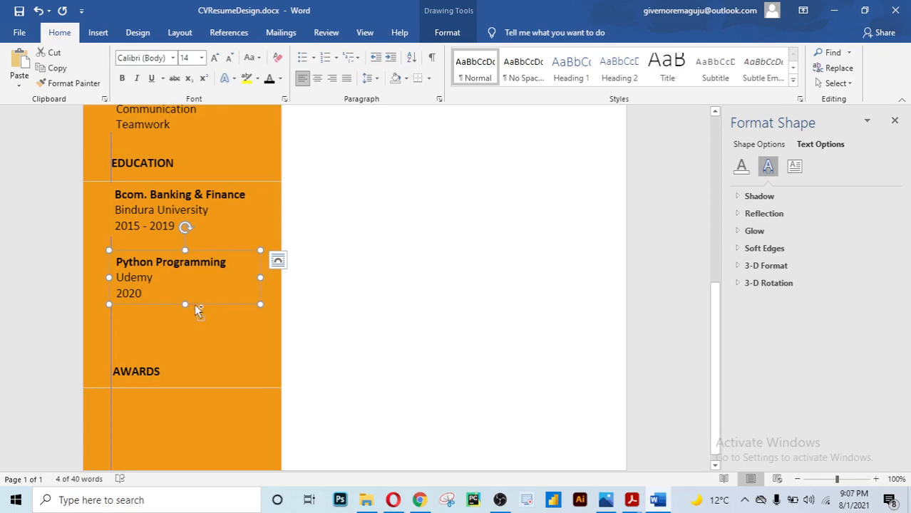
pyautogui.moveTo(194, 305); pyautogui.dragTo(194, 347)
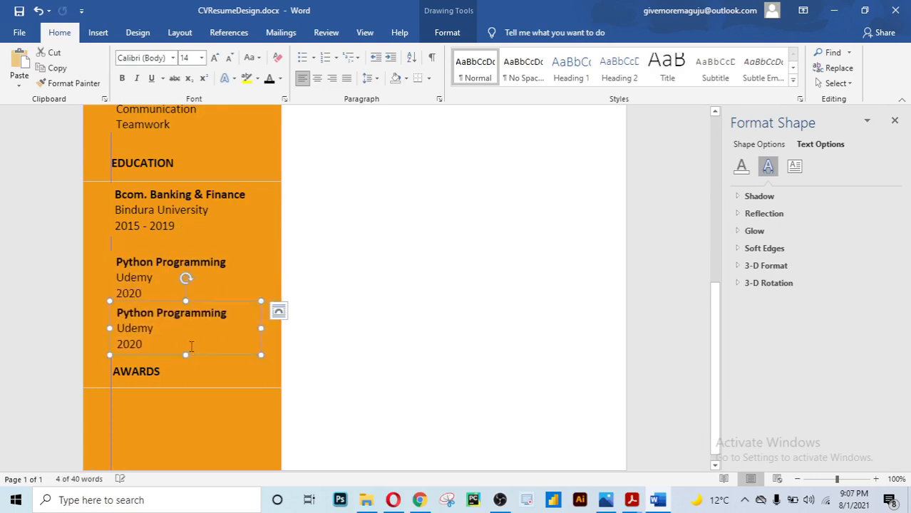
# Change the copied entry's heading to 'Data Science Python' and Udemy to 'EDX'
pyautogui.moveTo(228, 315); pyautogui.dragTo(117, 312)
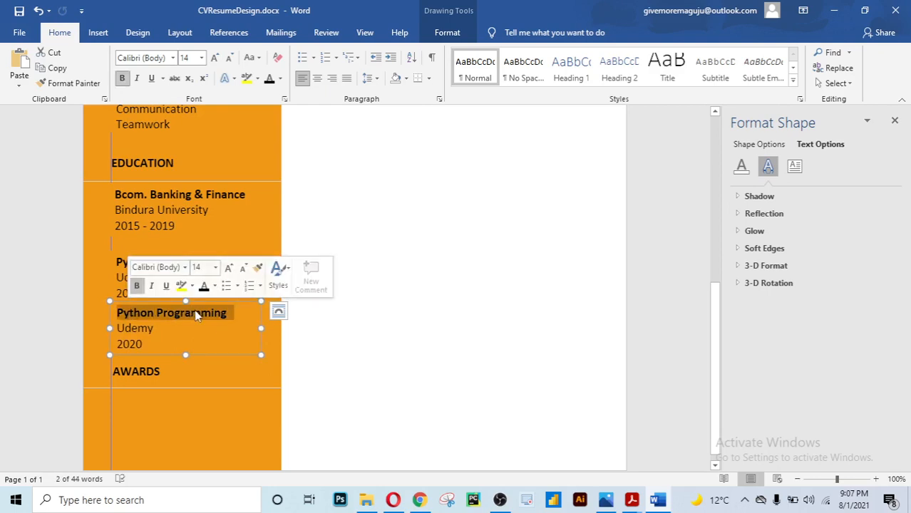
pyautogui.write('Data')
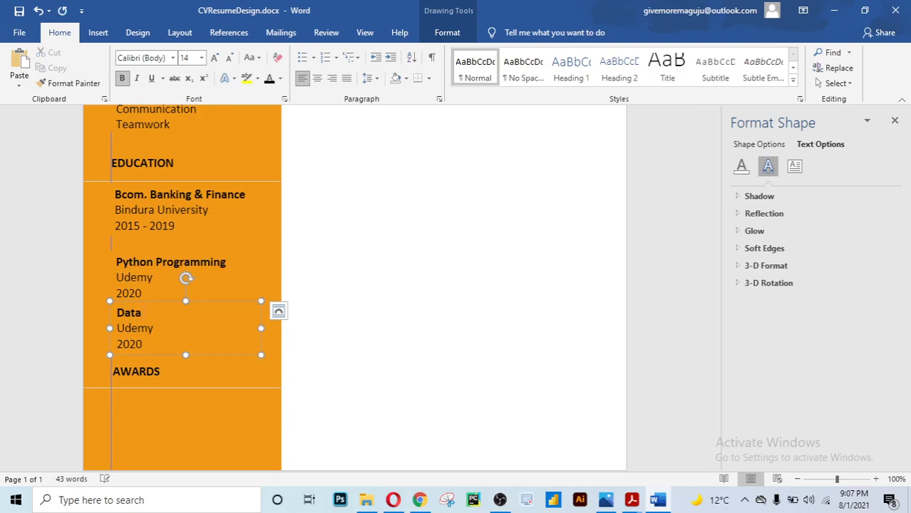
pyautogui.write(' Science Python')
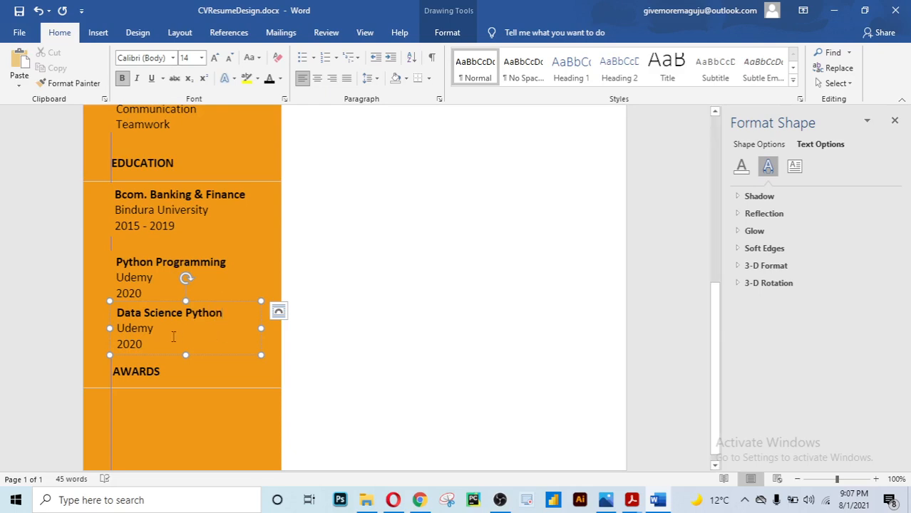
pyautogui.moveTo(156, 329); pyautogui.dragTo(117, 331)
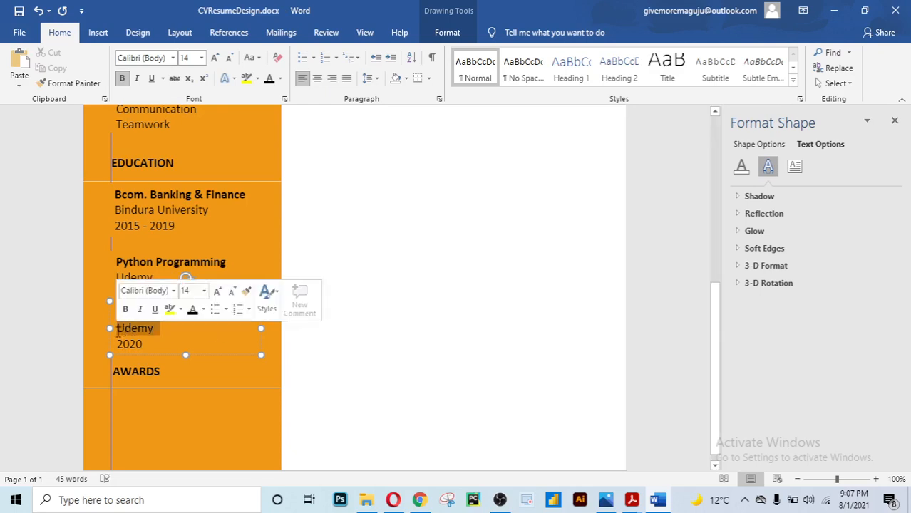
pyautogui.write('ED')
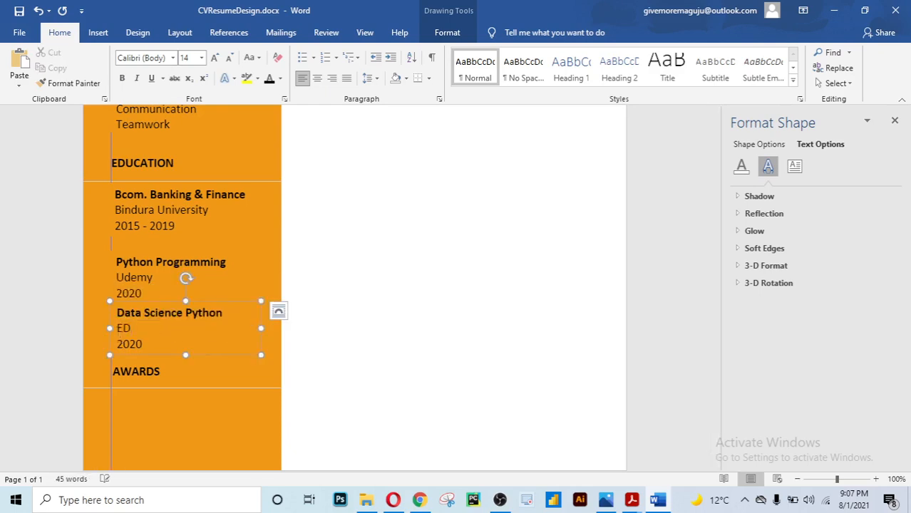
pyautogui.write('X')
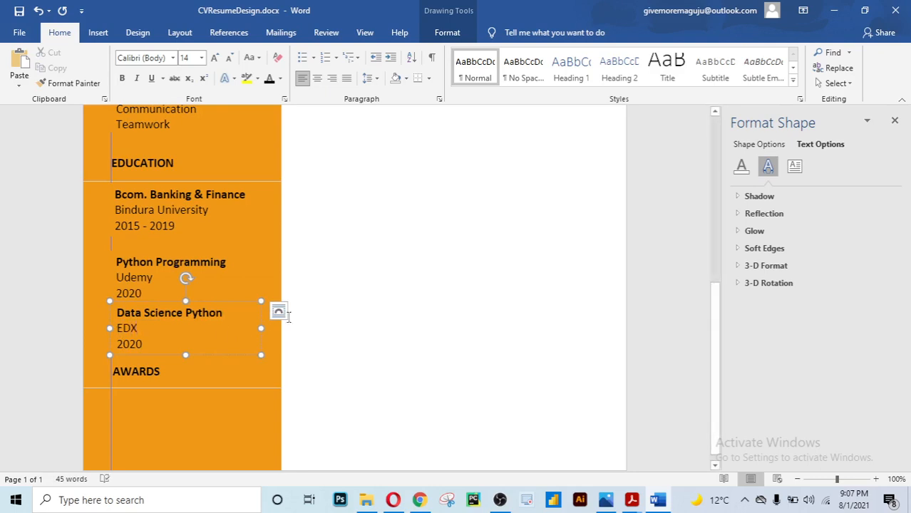
pyautogui.click(430, 299)
pyautogui.scroll(-4, 429, 297)
pyautogui.scroll(-3, 430, 298)
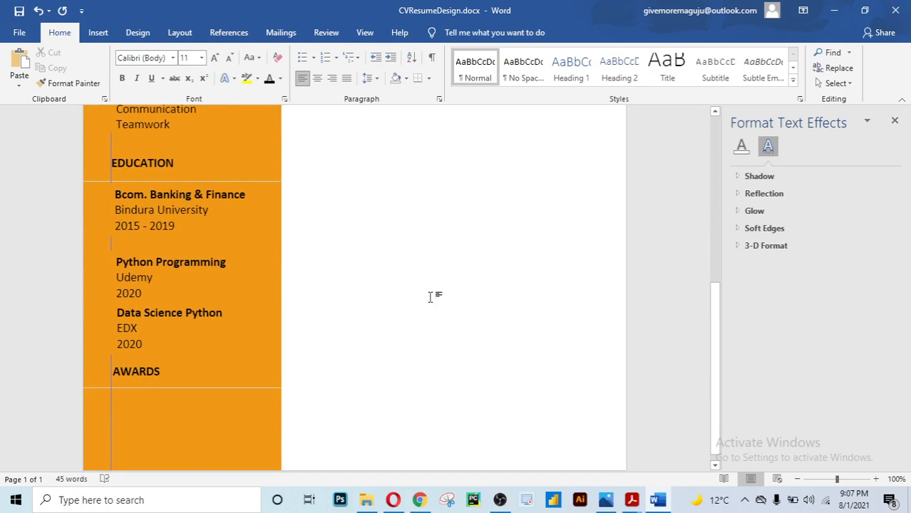
pyautogui.scroll(1, 430, 297)
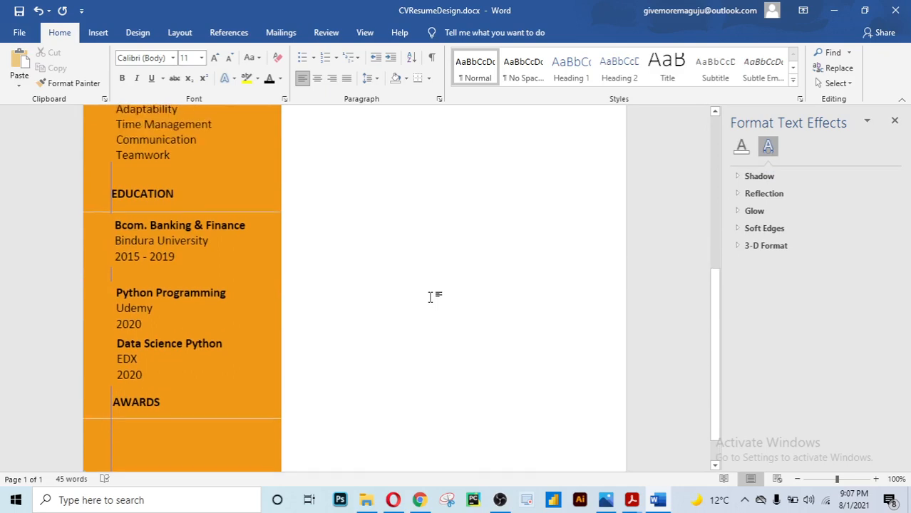
# Nudge the Python Programming entry slightly upward
pyautogui.click(207, 292)
pyautogui.click(211, 285)
pyautogui.moveTo(211, 285); pyautogui.dragTo(211, 280)
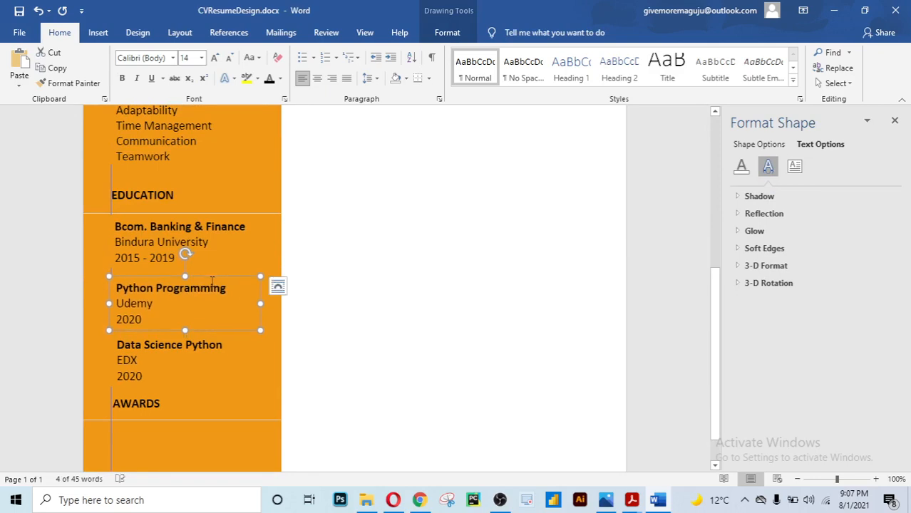
pyautogui.click(343, 271)
pyautogui.scroll(-5, 352, 275)
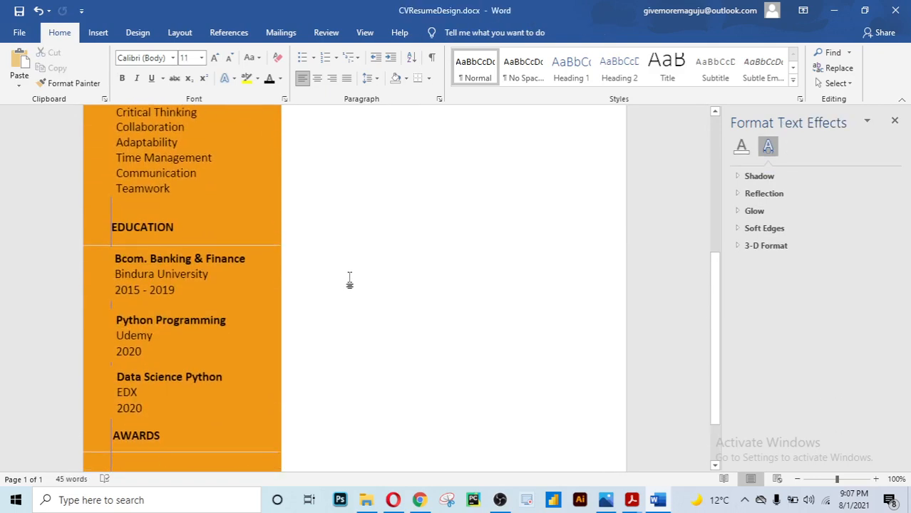
pyautogui.scroll(-1, 352, 271)
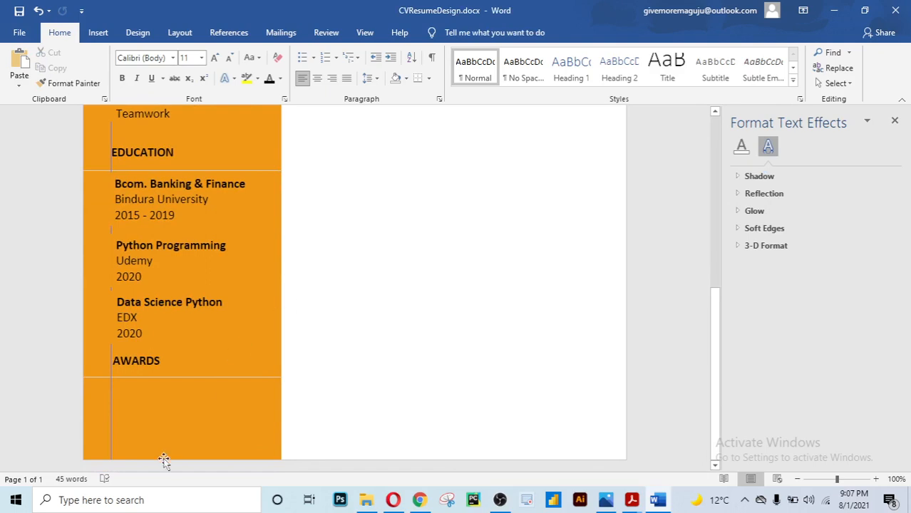
pyautogui.click(178, 324)
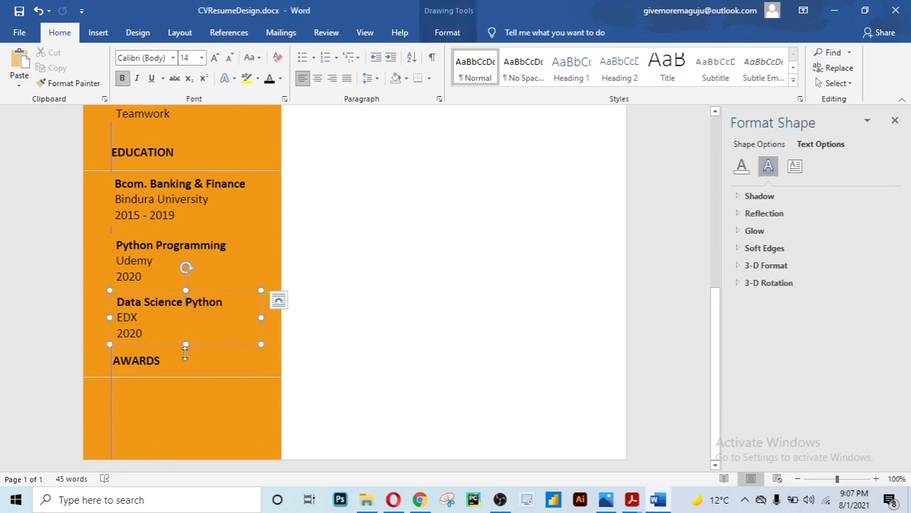
# Copy the Data Science entry below AWARDS and rewrite it as 'Public Speaking' and 'POSB'
pyautogui.moveTo(212, 345); pyautogui.dragTo(211, 435)
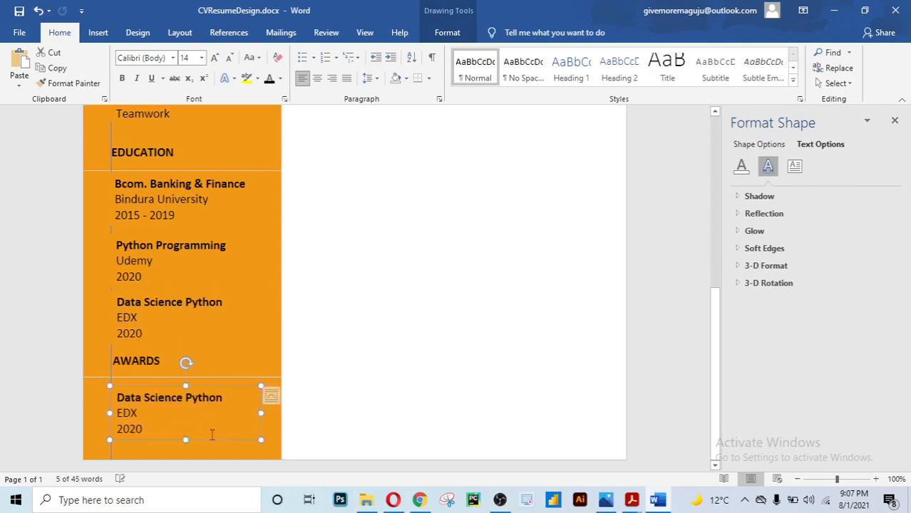
pyautogui.click(278, 396)
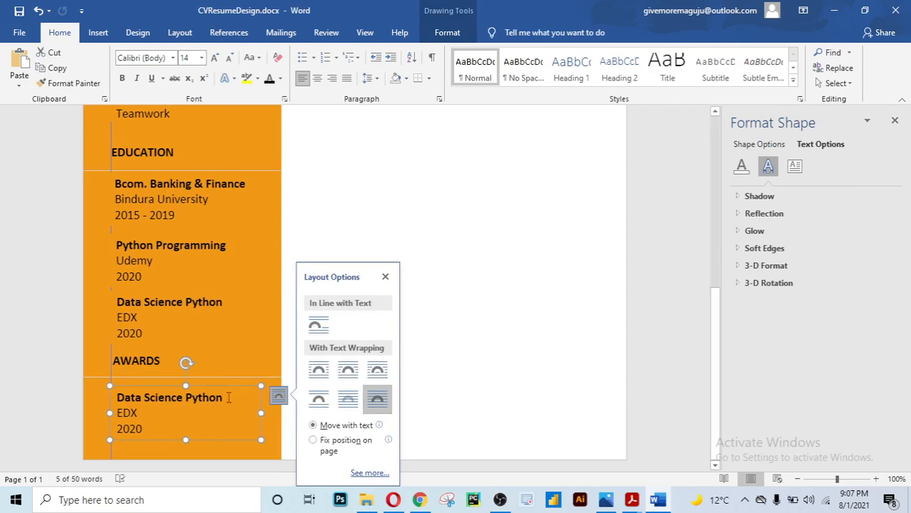
pyautogui.moveTo(223, 398); pyautogui.dragTo(115, 396)
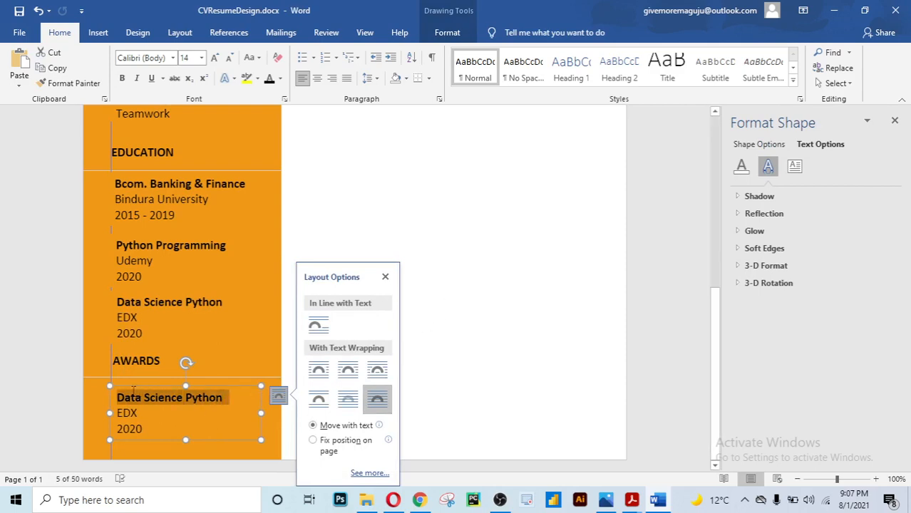
pyautogui.write('P')
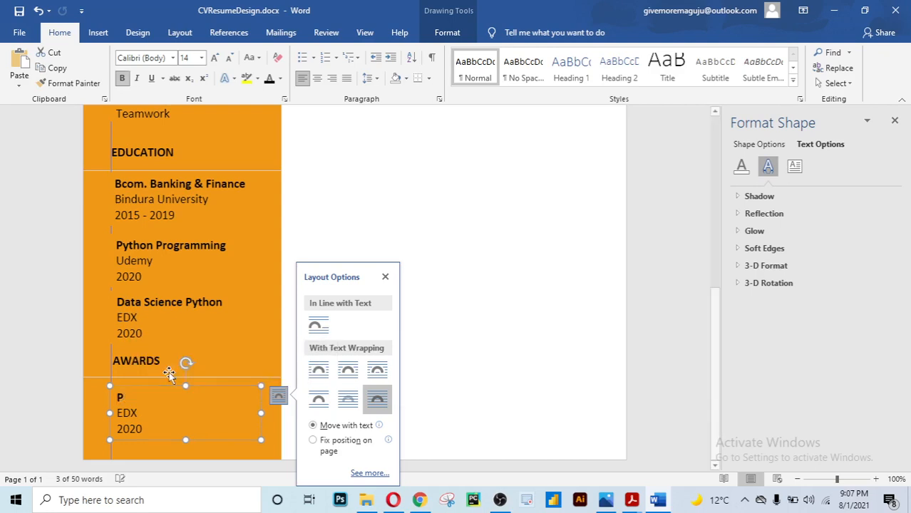
pyautogui.write('ublic')
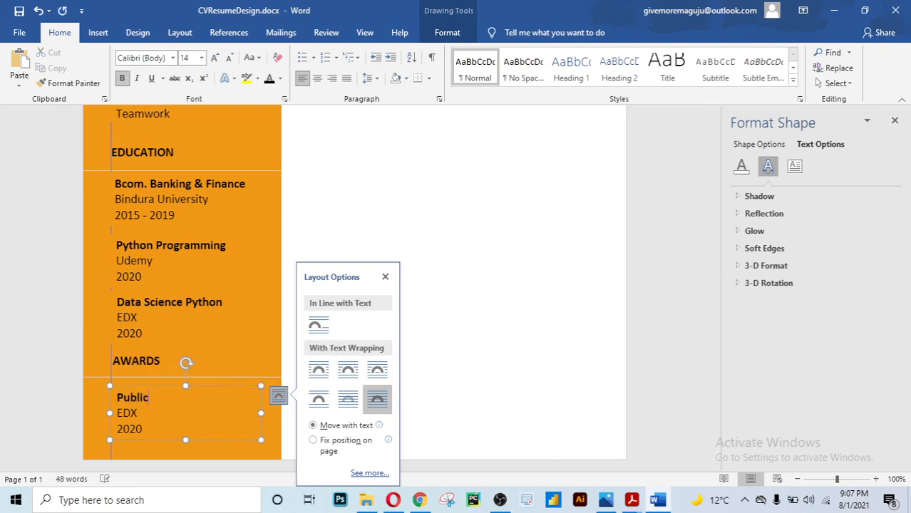
pyautogui.write(' Speaking')
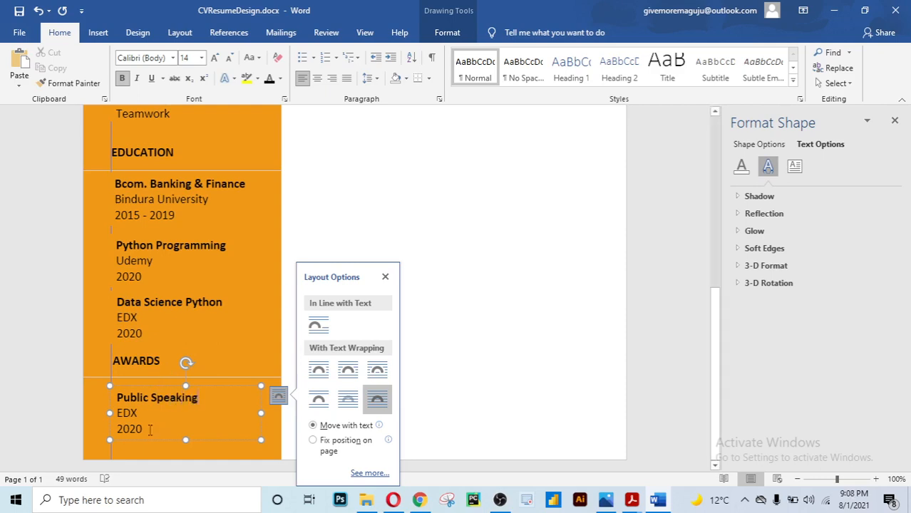
pyautogui.moveTo(149, 430); pyautogui.dragTo(118, 413)
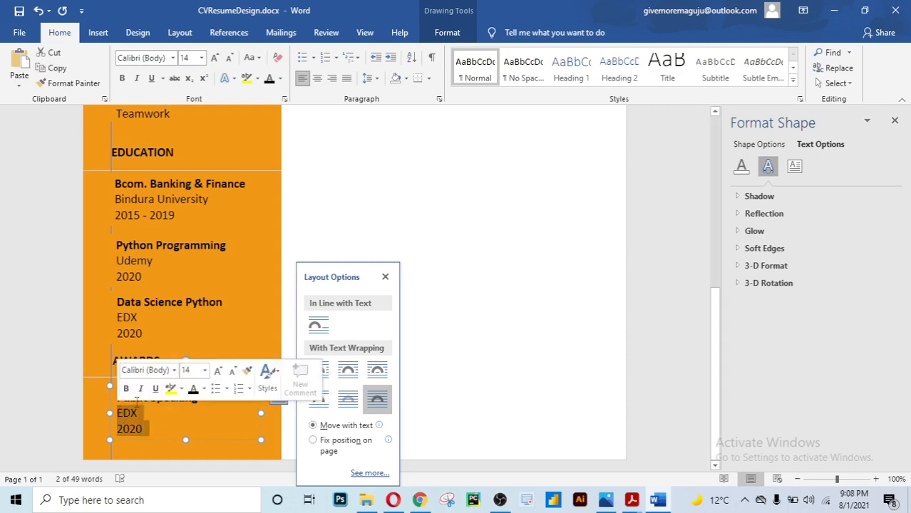
pyautogui.write('POSB')
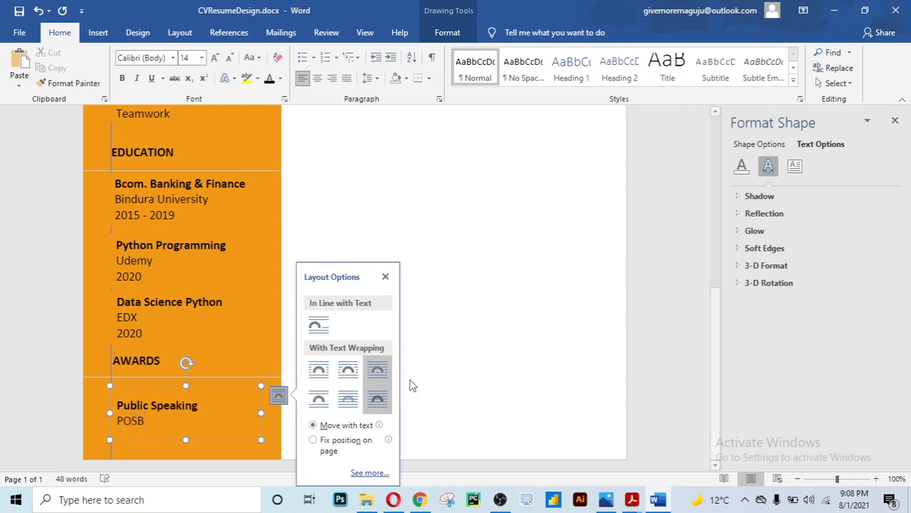
pyautogui.click(476, 379)
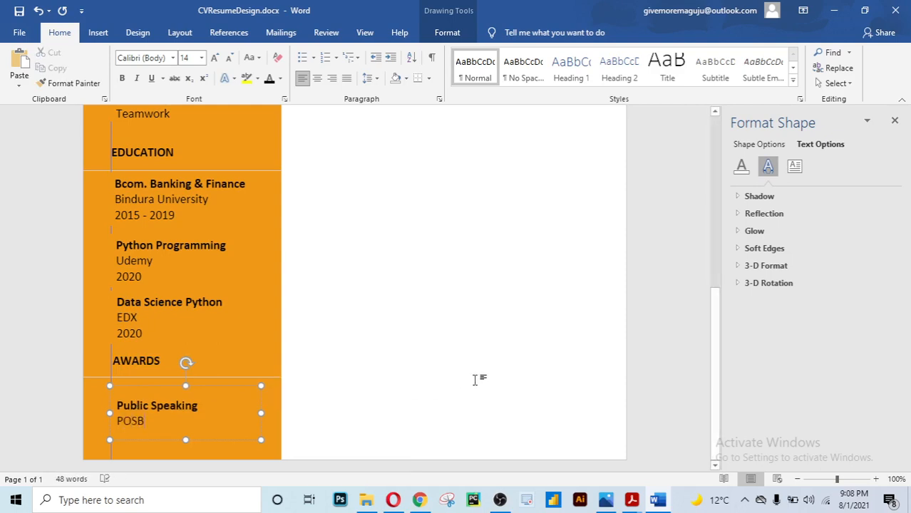
pyautogui.scroll(-5, 407, 381)
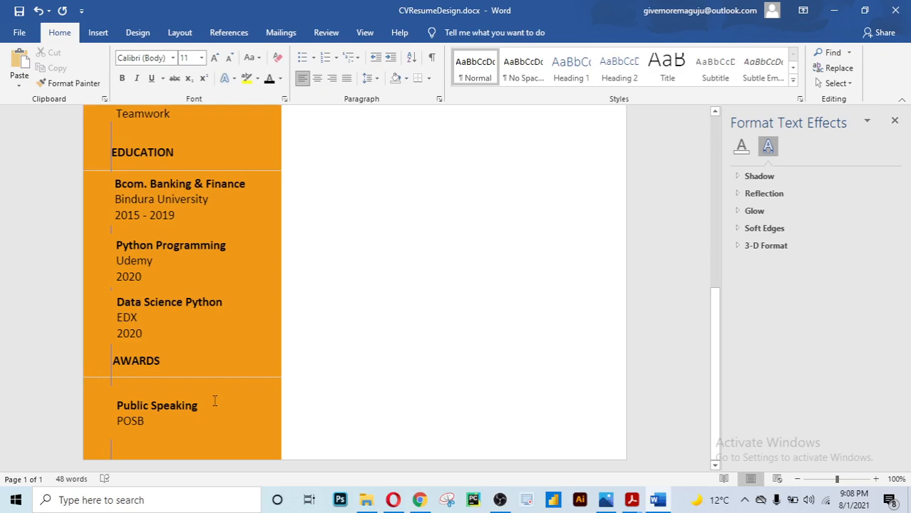
pyautogui.click(182, 426)
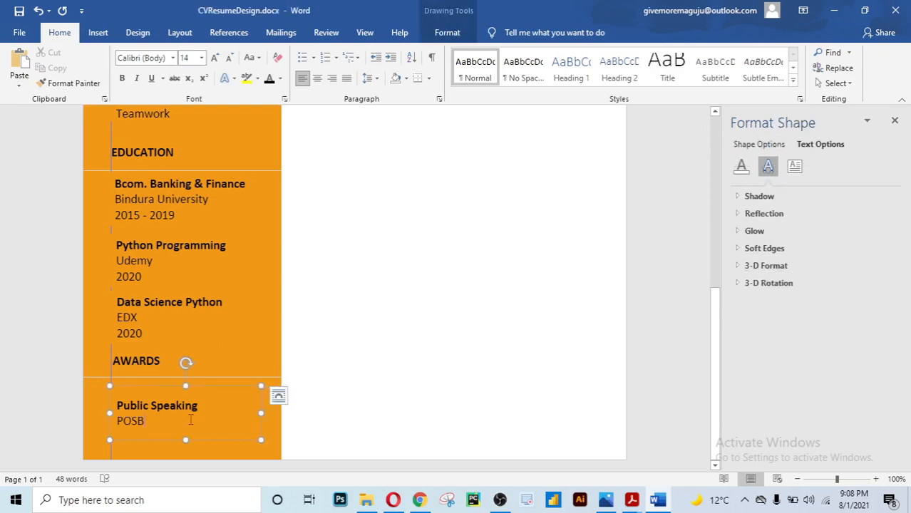
pyautogui.click(364, 366)
pyautogui.scroll(-6, 364, 365)
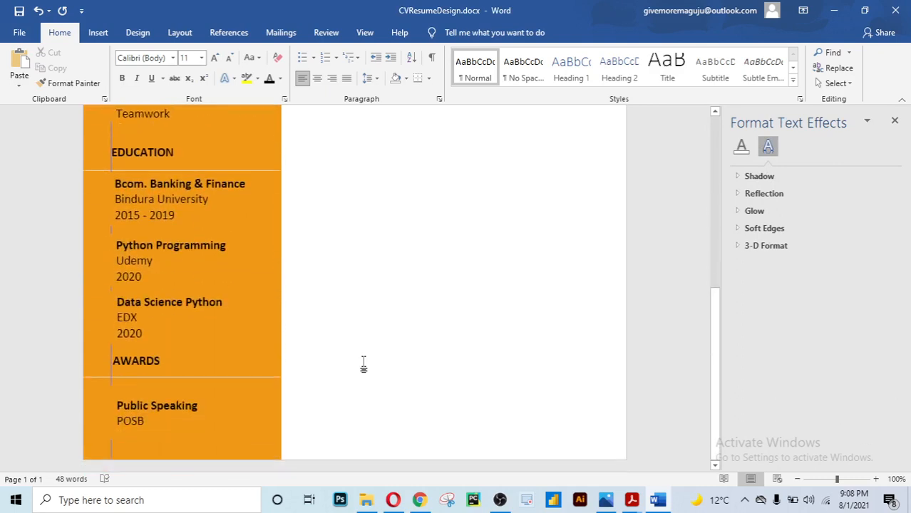
pyautogui.scroll(8, 363, 365)
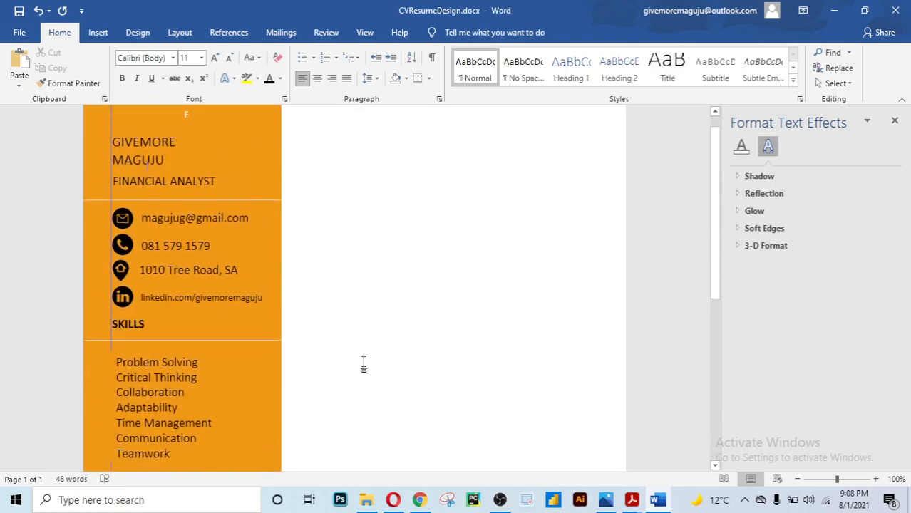
pyautogui.scroll(-1, 363, 365)
pyautogui.scroll(2, 363, 365)
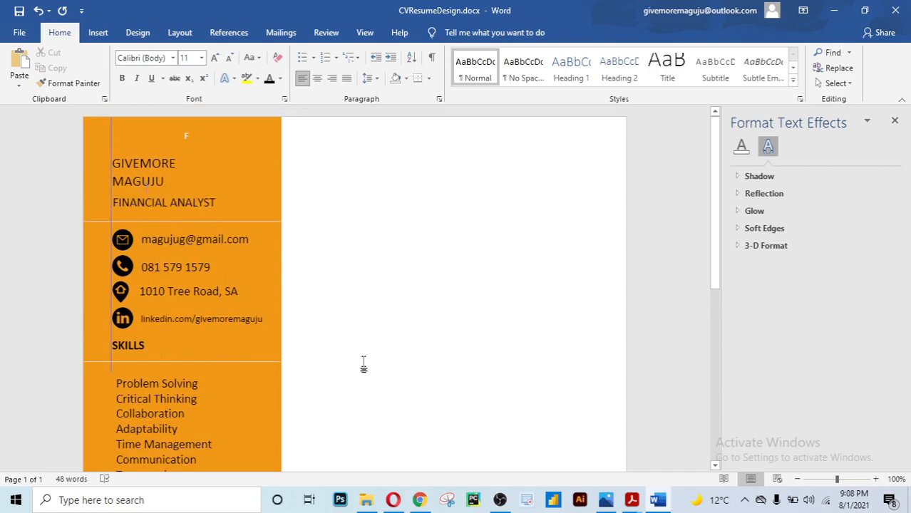
pyautogui.scroll(-8, 364, 365)
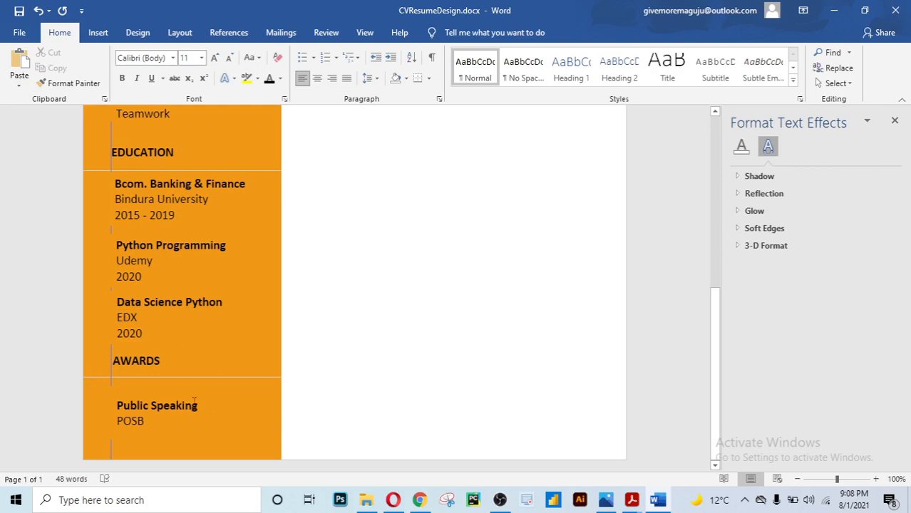
pyautogui.click(192, 402)
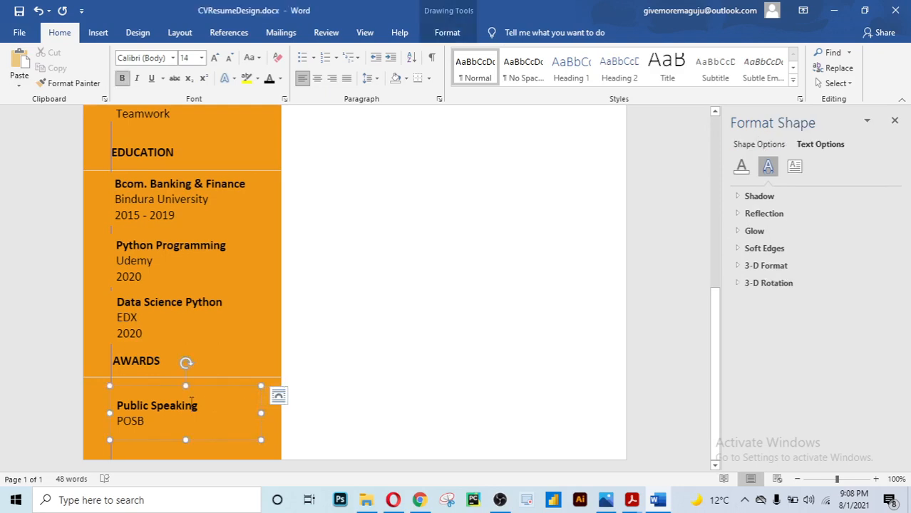
pyautogui.click(361, 352)
pyautogui.scroll(-8, 361, 352)
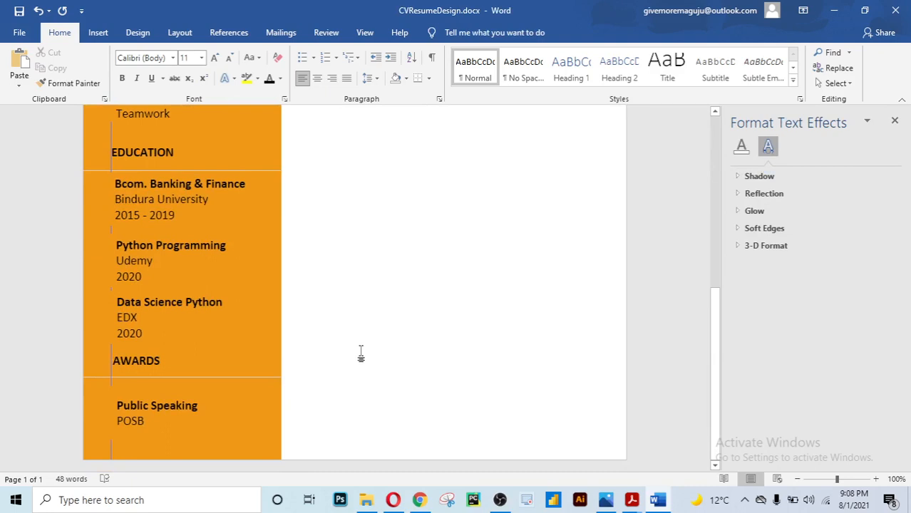
pyautogui.scroll(2, 361, 352)
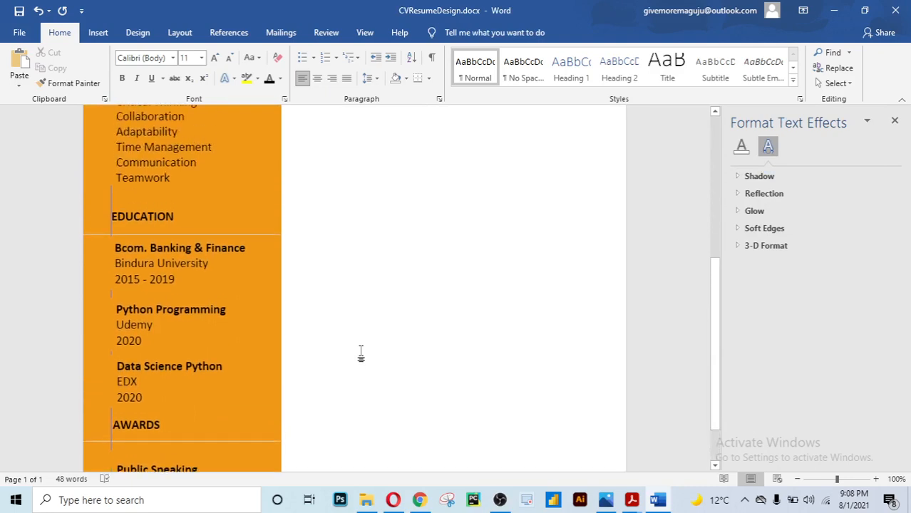
pyautogui.scroll(5, 361, 353)
pyautogui.scroll(4, 361, 352)
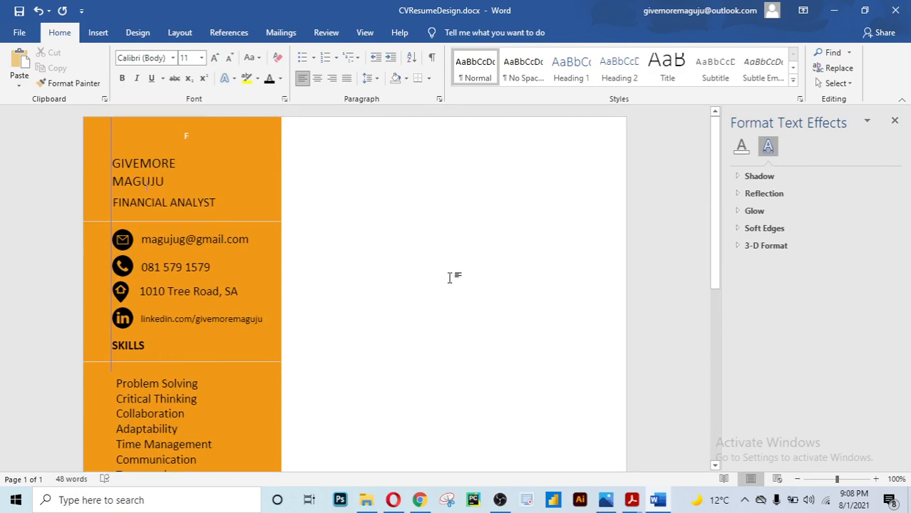
pyautogui.scroll(-10, 450, 278)
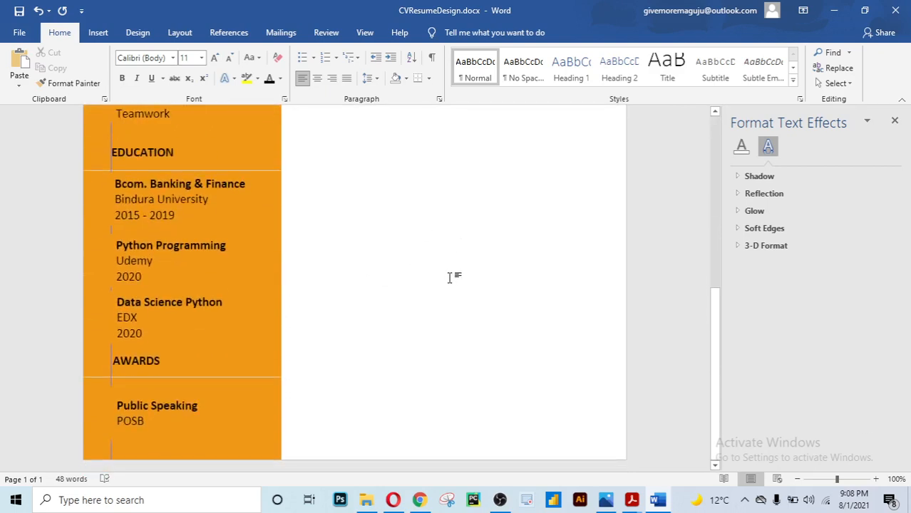
pyautogui.scroll(10, 450, 278)
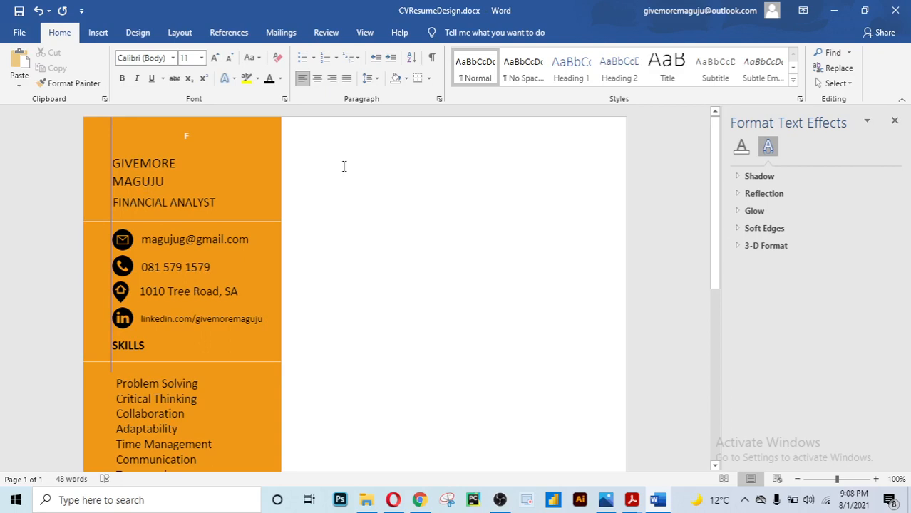
# Copy the sidebar's FINANCIAL ANALYST box to the top of the right column
pyautogui.click(191, 205)
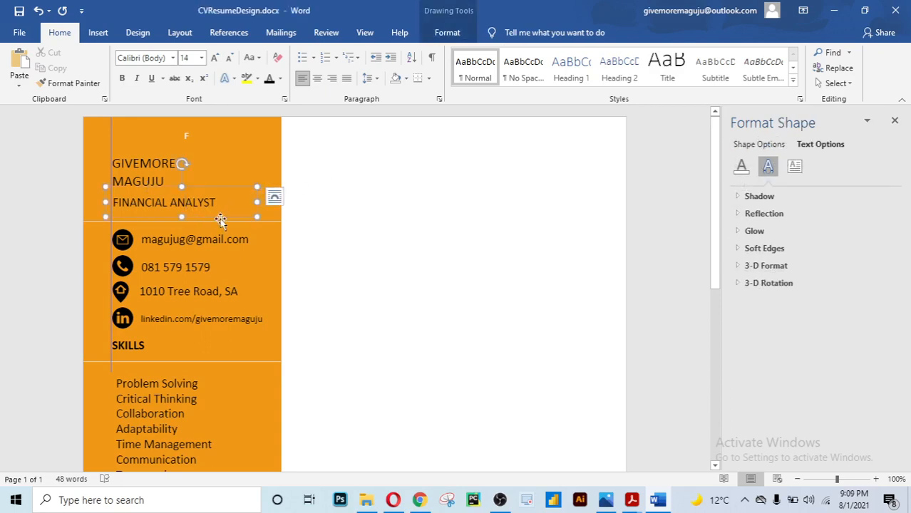
pyautogui.click(221, 218)
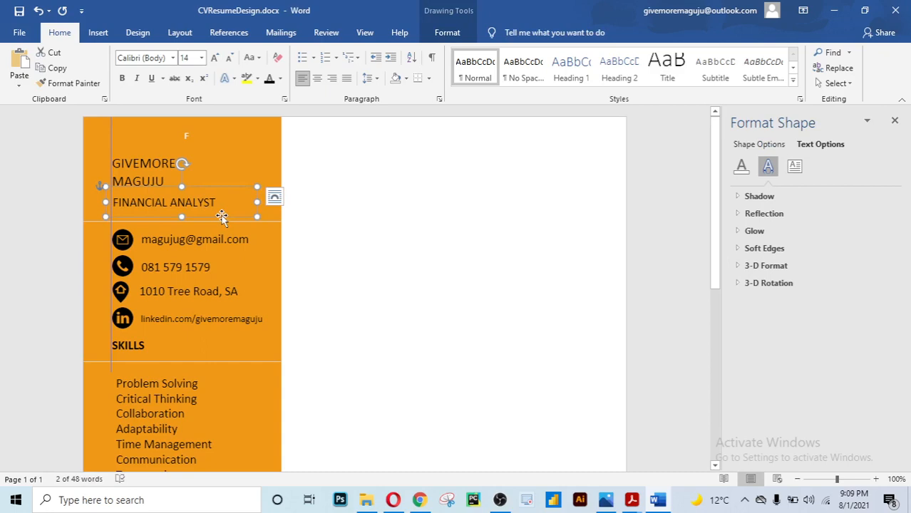
pyautogui.moveTo(221, 219); pyautogui.dragTo(417, 169)
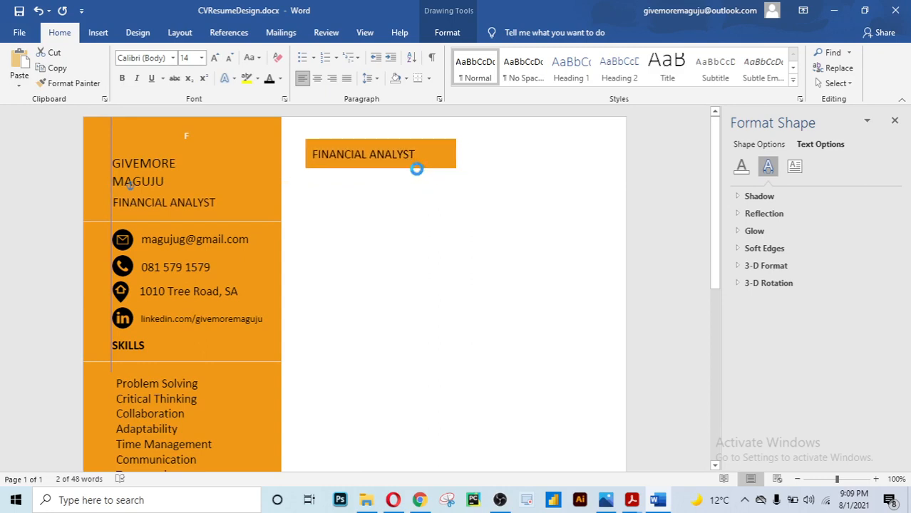
pyautogui.click(447, 236)
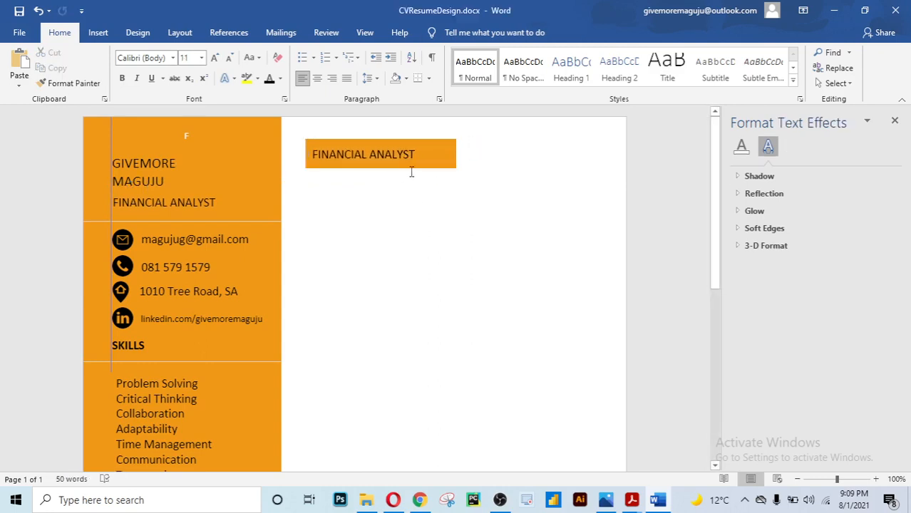
pyautogui.click(112, 134)
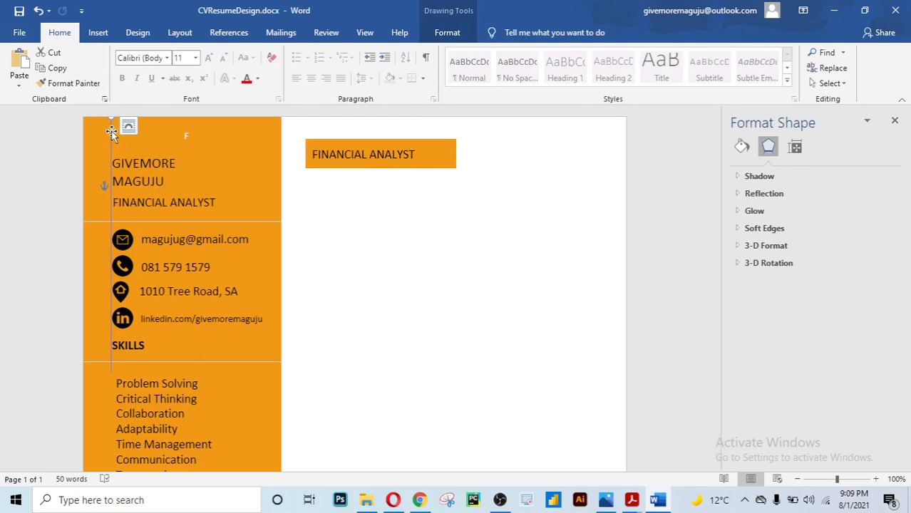
# Place a copy of the sidebar's vertical line just right of the sidebar
pyautogui.moveTo(111, 132)
pyautogui.mouseDown()
pyautogui.moveTo(286, 140)
pyautogui.moveTo(293, 131)
pyautogui.mouseUp()
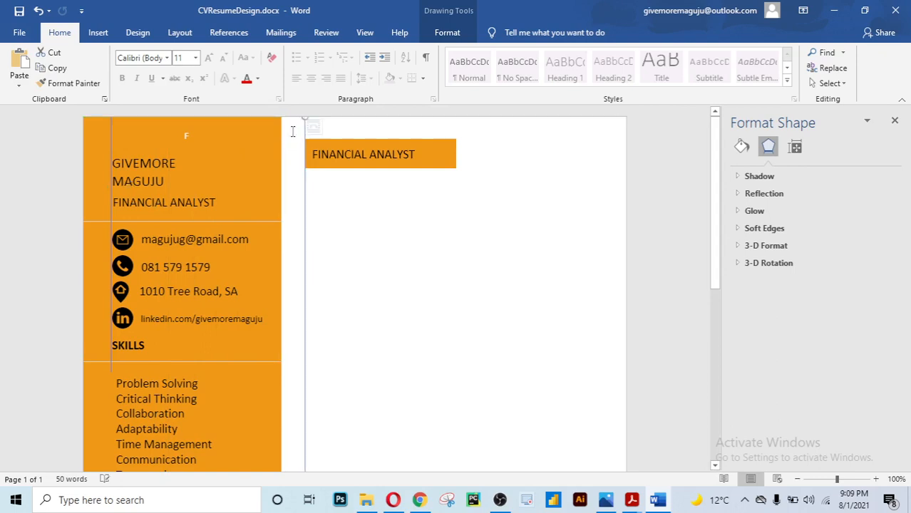
pyautogui.click(332, 228)
pyautogui.scroll(-5, 341, 267)
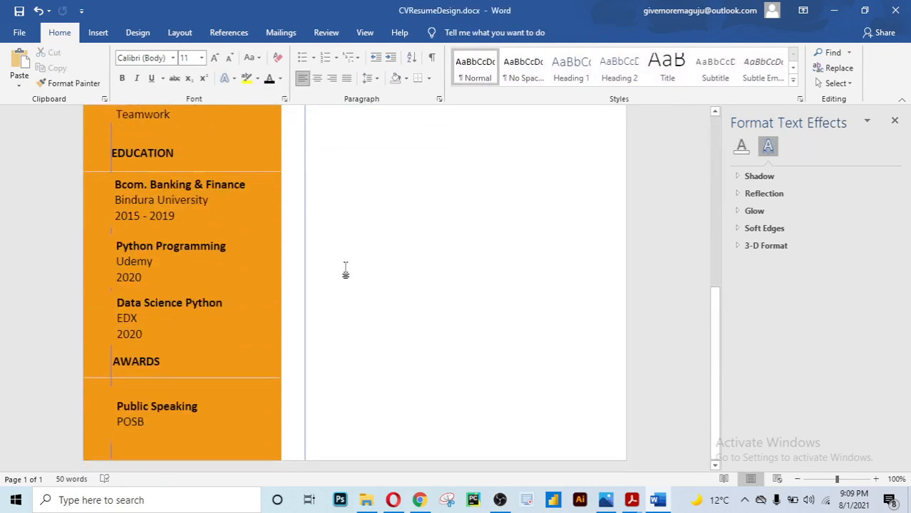
pyautogui.scroll(9, 357, 276)
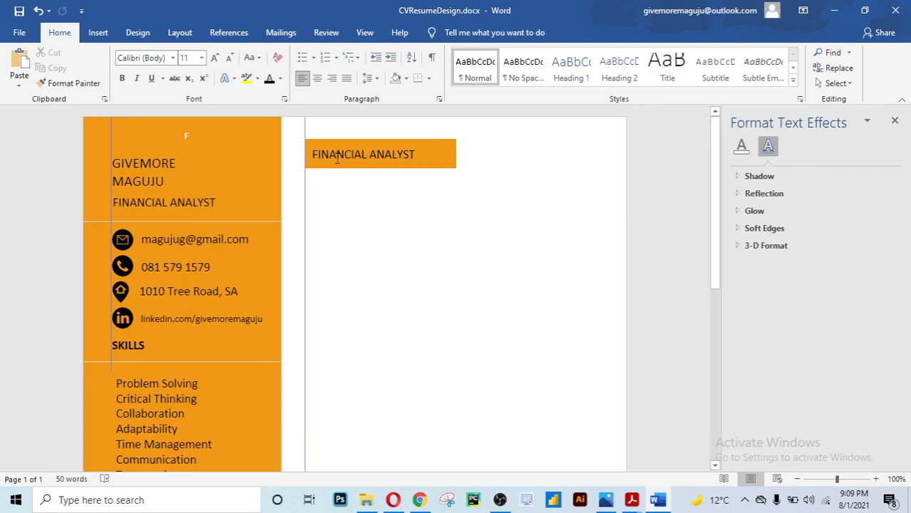
# Copy the divider line from under FINANCIAL ANALYST to just below the right heading box
pyautogui.click(253, 223)
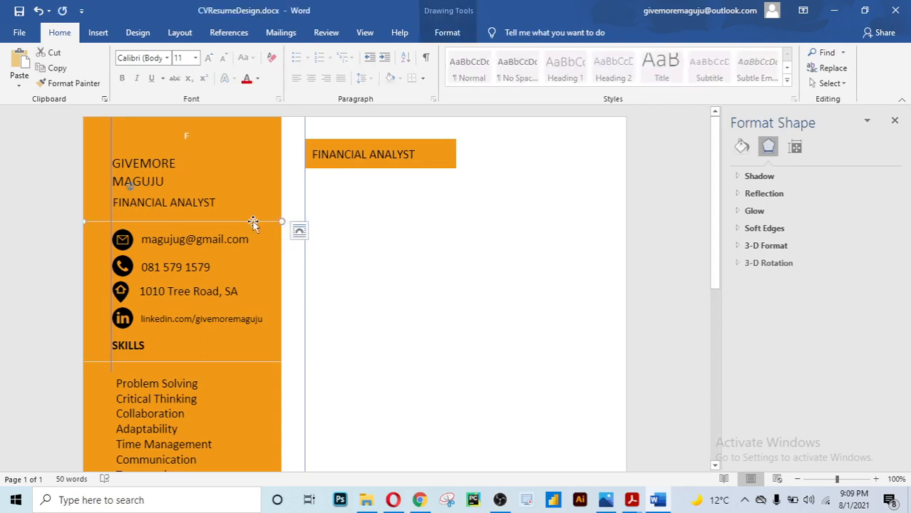
pyautogui.moveTo(252, 221)
pyautogui.mouseDown()
pyautogui.moveTo(365, 198)
pyautogui.moveTo(476, 193)
pyautogui.moveTo(466, 165)
pyautogui.moveTo(429, 201)
pyautogui.moveTo(466, 152)
pyautogui.moveTo(464, 169)
pyautogui.mouseUp()
pyautogui.click(489, 238)
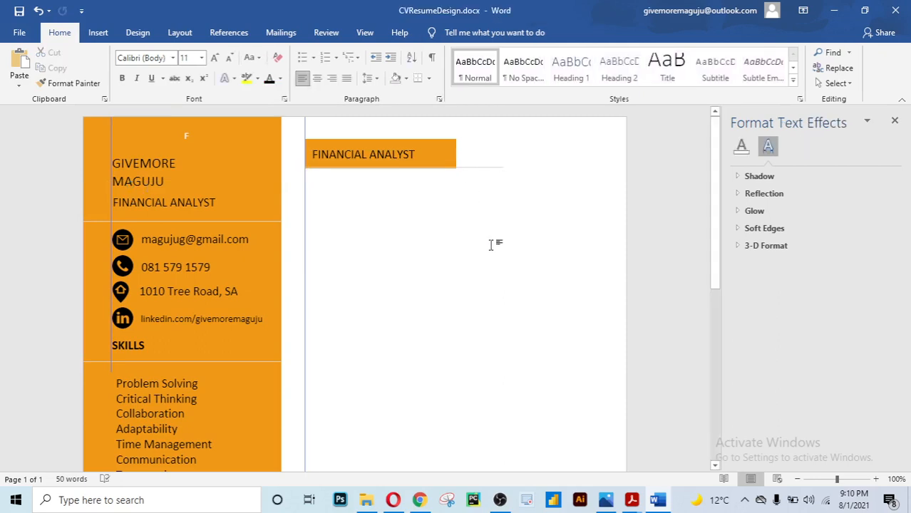
# Lengthen the copied divider line rightward toward the page's right margin
pyautogui.click(464, 168)
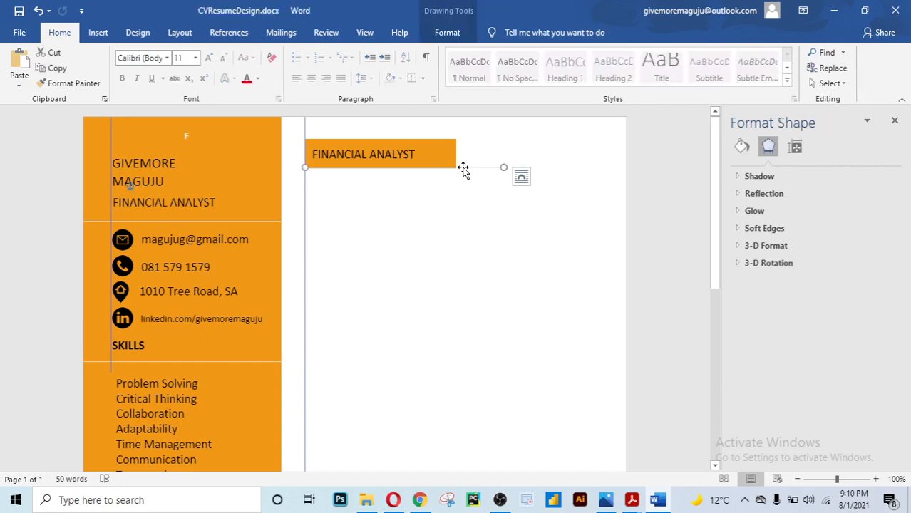
pyautogui.click(464, 205)
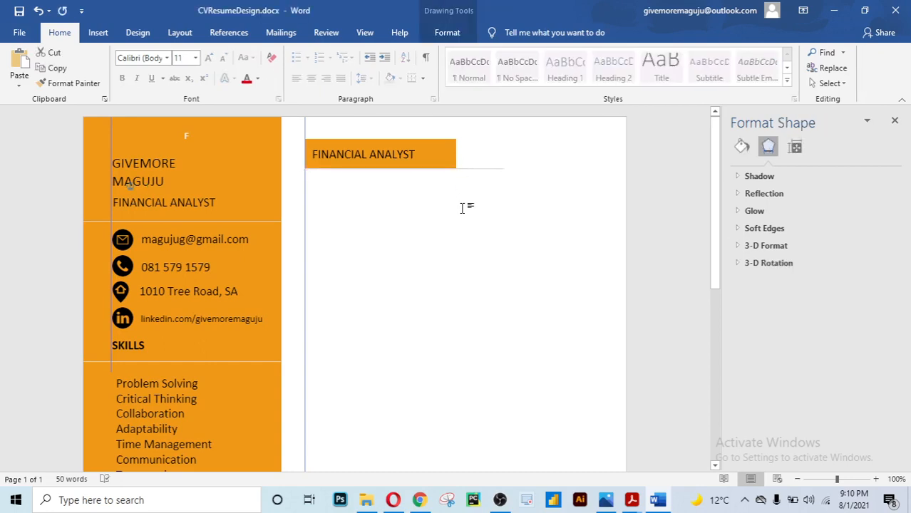
pyautogui.click(488, 169)
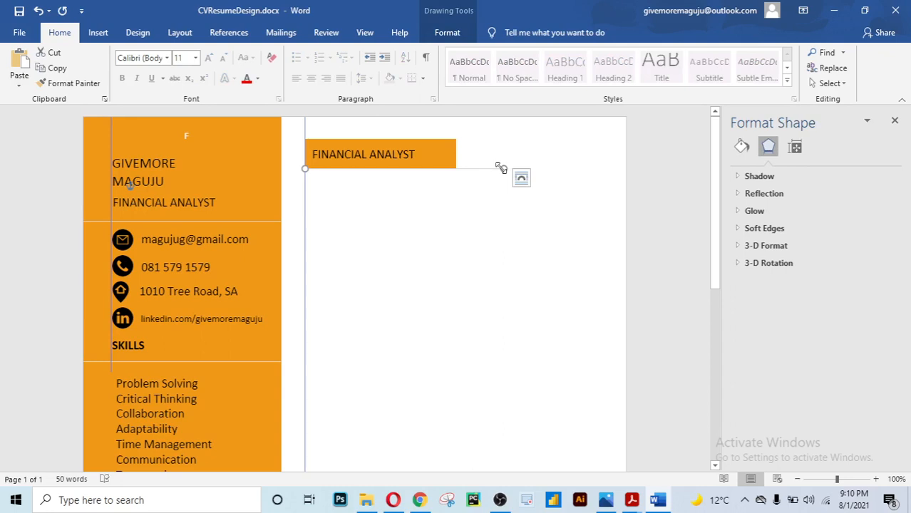
pyautogui.moveTo(501, 168); pyautogui.dragTo(588, 167)
pyautogui.click(517, 211)
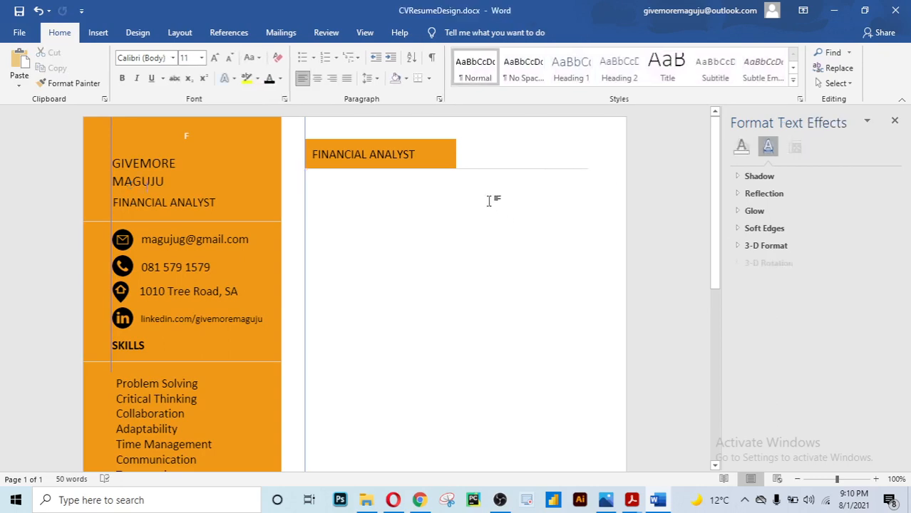
# Replace FINANCIAL ANALYST in the right heading box with the text RESUME OBJECTIVE
pyautogui.click(448, 155)
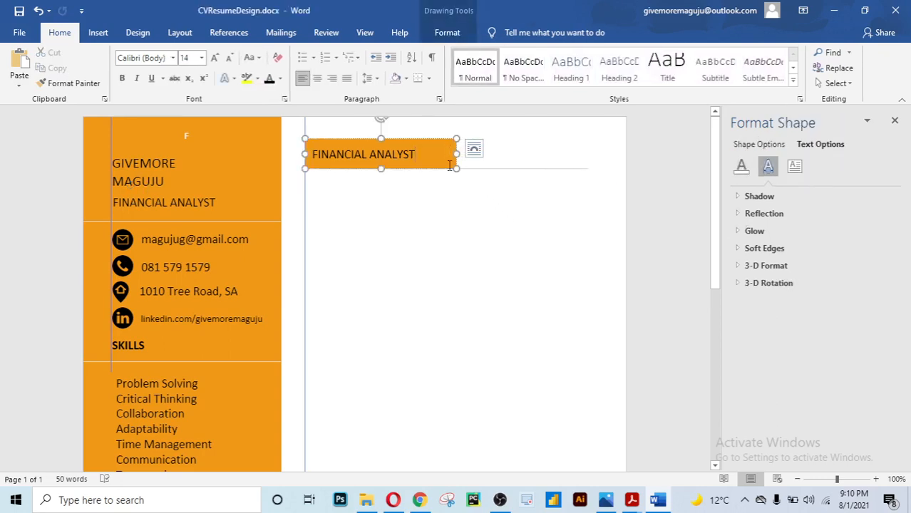
pyautogui.click(460, 218)
pyautogui.scroll(-1, 461, 224)
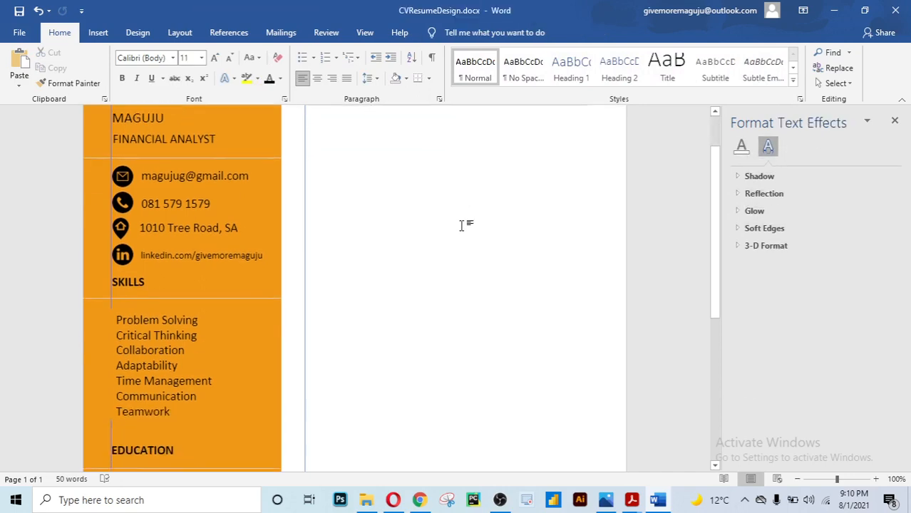
pyautogui.scroll(1, 461, 225)
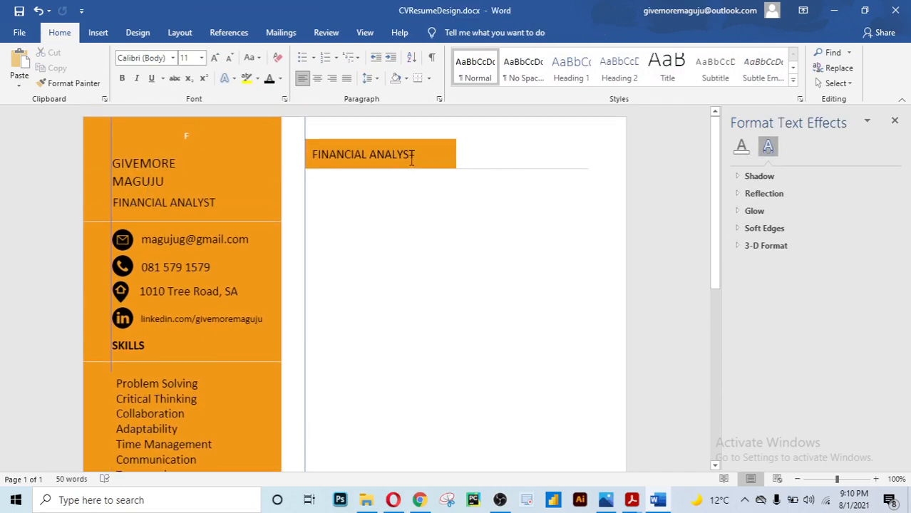
pyautogui.moveTo(415, 155); pyautogui.dragTo(314, 154)
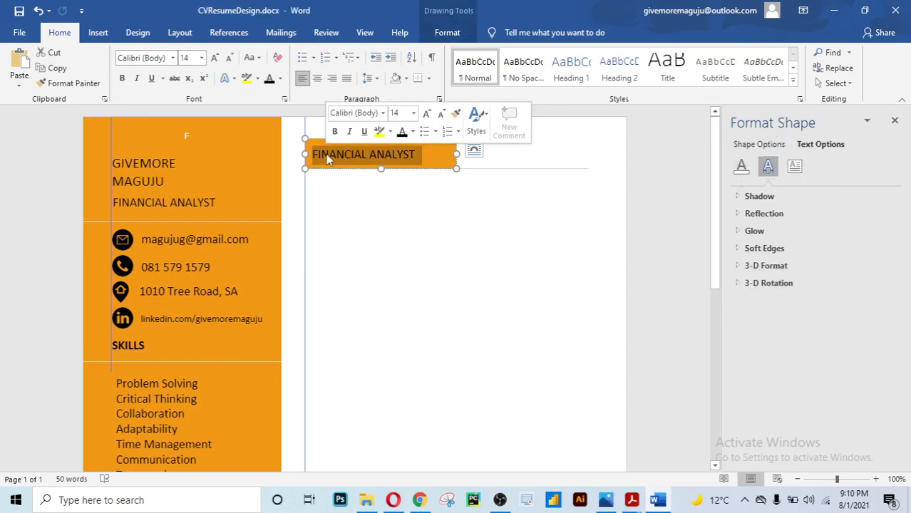
pyautogui.write('RESUME OBJKEC')
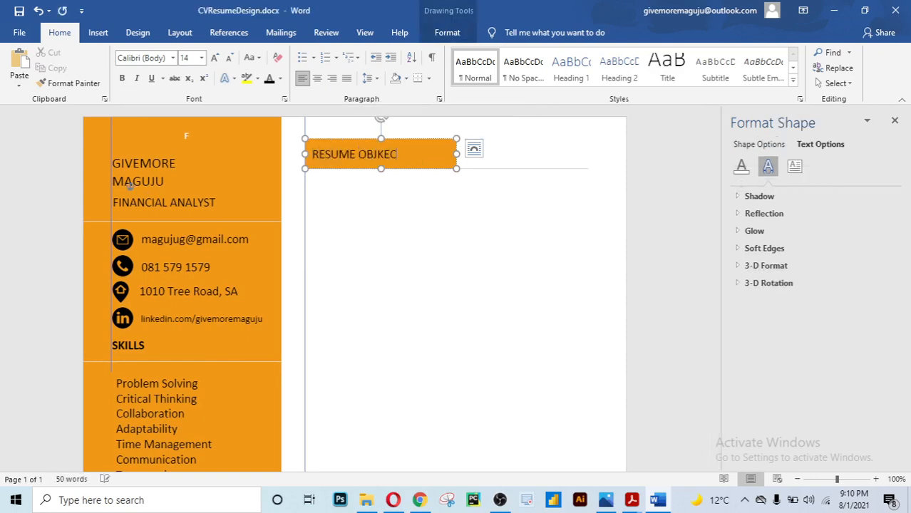
pyautogui.press('BackSpace')
pyautogui.press('BackSpace')
pyautogui.press('BackSpace')
pyautogui.write('ECTIVE')
pyautogui.click(337, 208)
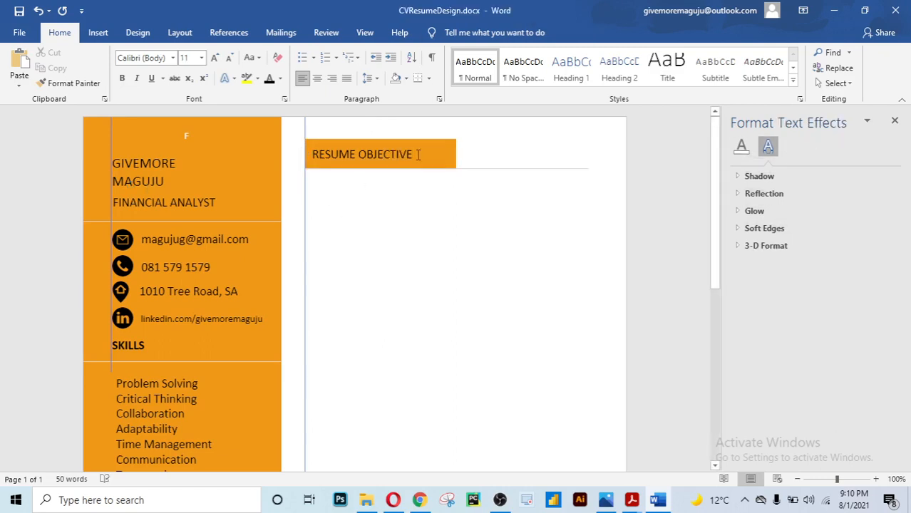
# Make the RESUME OBJECTIVE heading text bold
pyautogui.moveTo(416, 155); pyautogui.dragTo(312, 155)
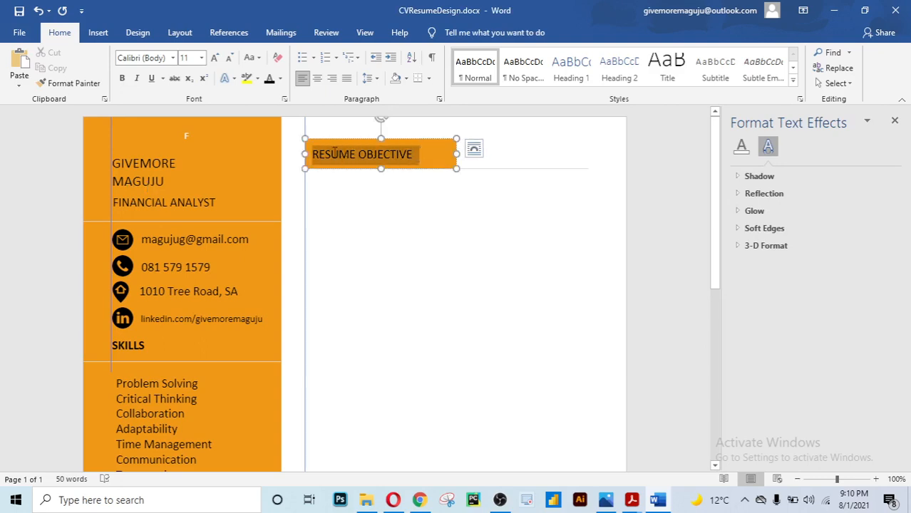
pyautogui.hotkey('ctrl', 'b')
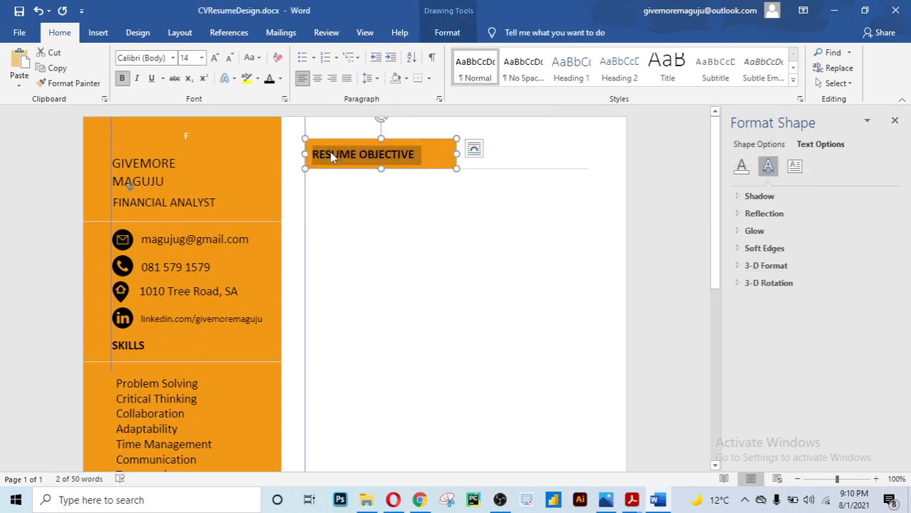
pyautogui.click(362, 197)
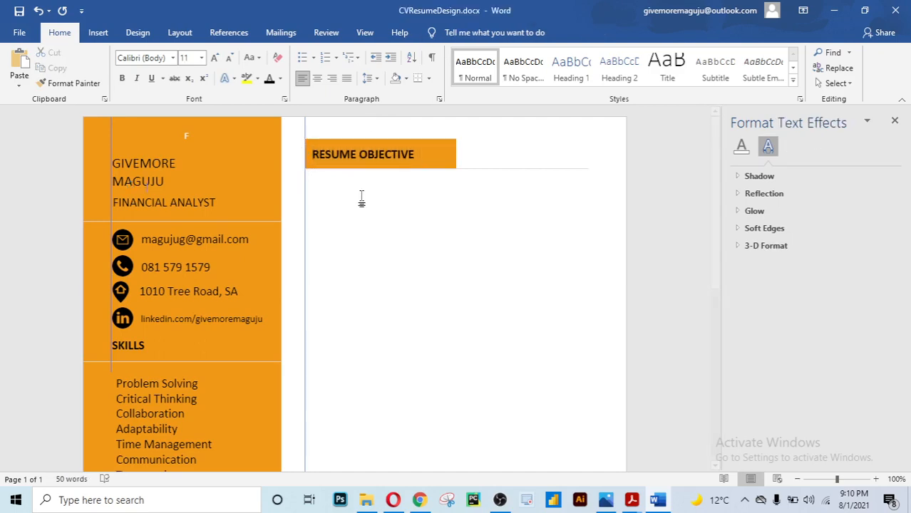
pyautogui.scroll(-1, 362, 198)
pyautogui.scroll(1, 361, 198)
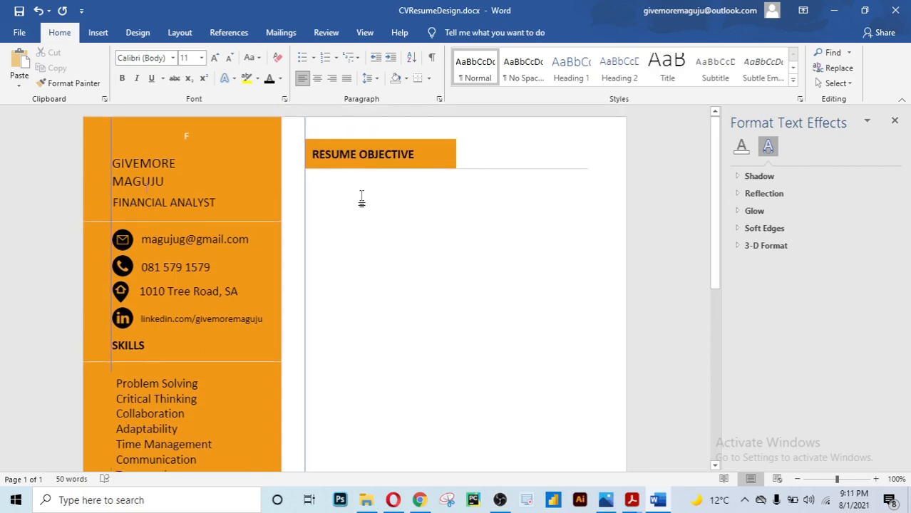
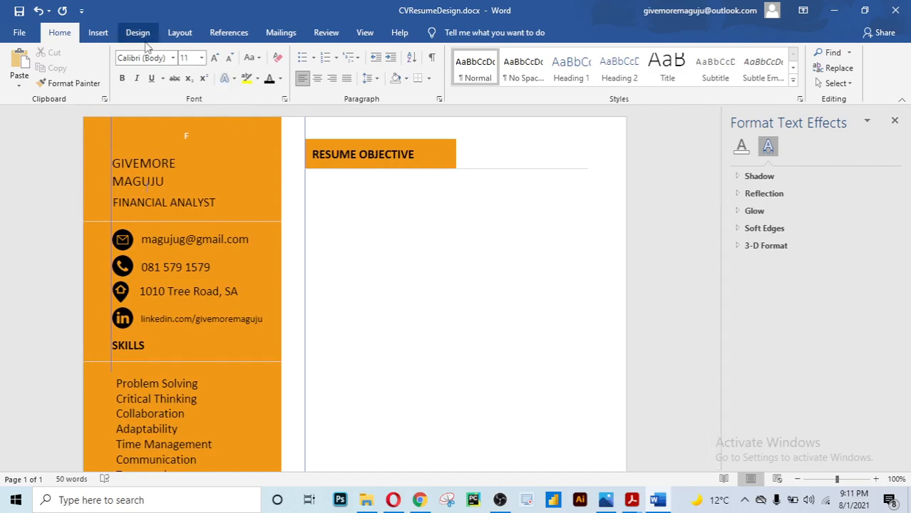
# Draw a text box directly under the RESUME OBJECTIVE heading
pyautogui.click(100, 33)
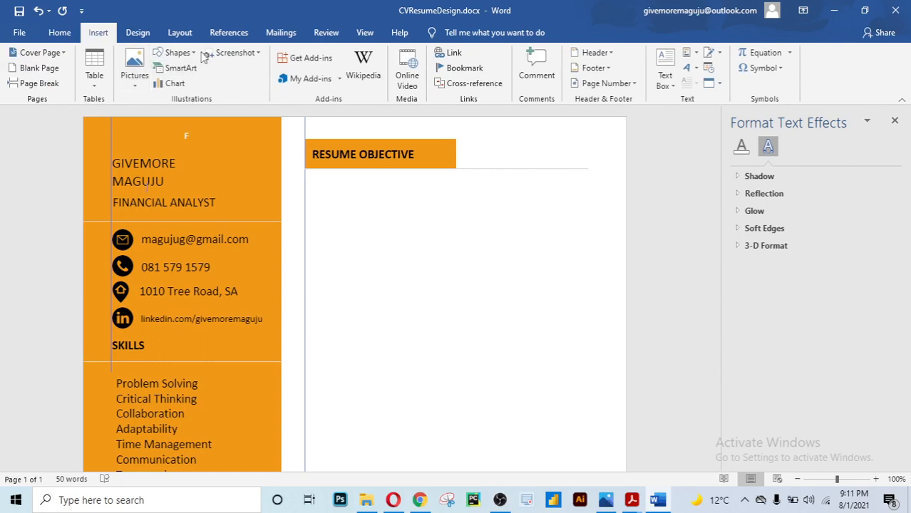
pyautogui.click(179, 53)
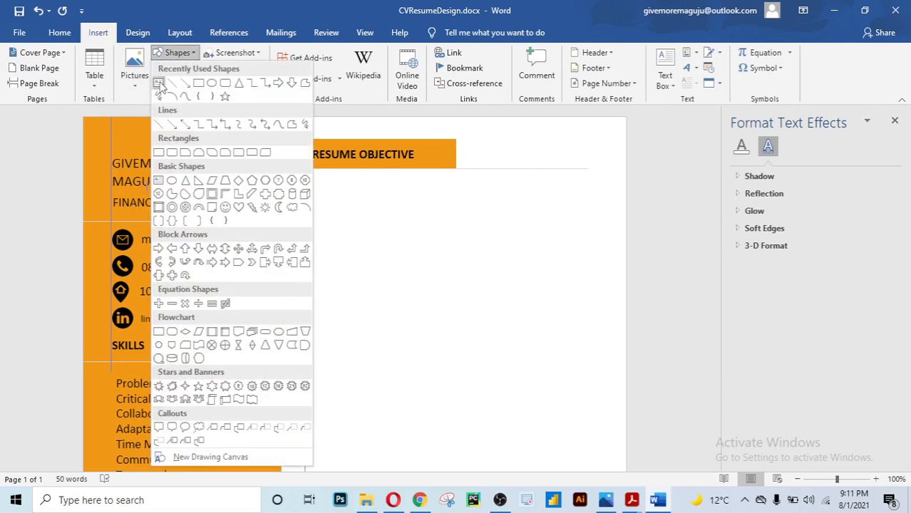
pyautogui.click(160, 84)
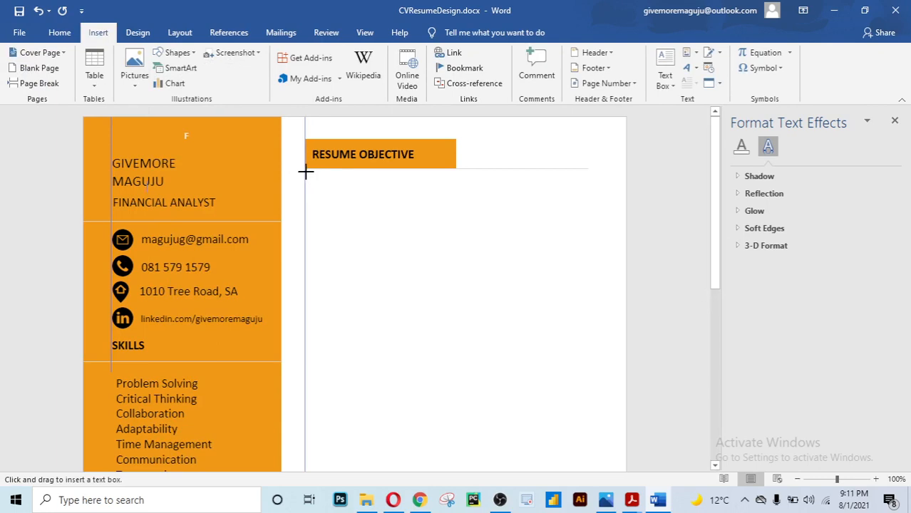
pyautogui.moveTo(307, 172); pyautogui.dragTo(587, 229)
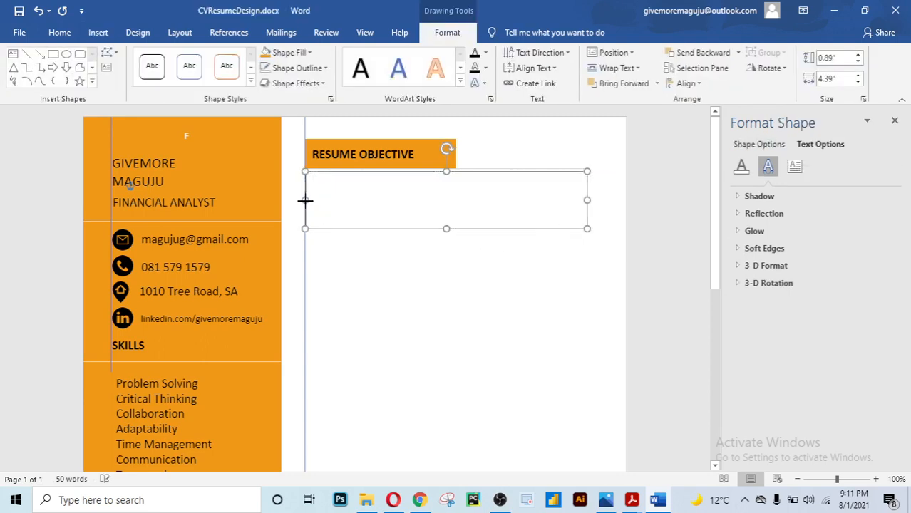
# Nudge the text box left and up against the heading, then place the cursor inside it
pyautogui.click(390, 247)
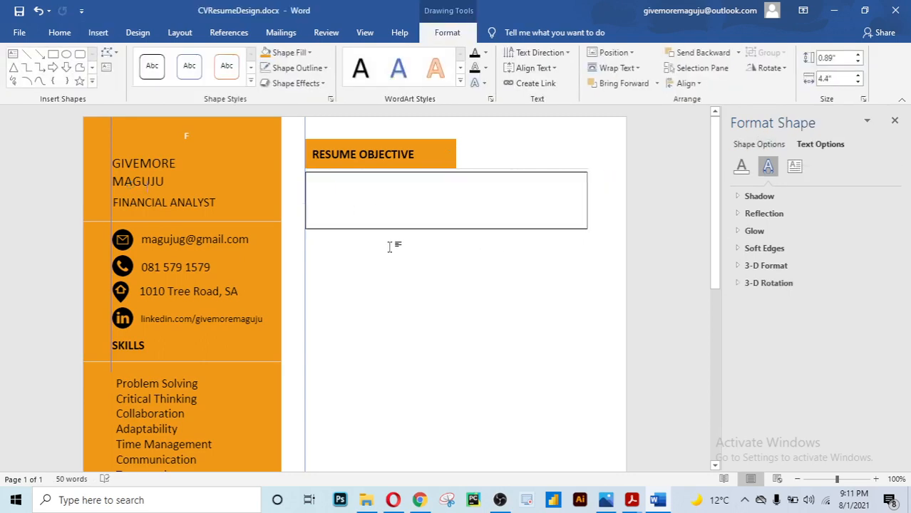
pyautogui.click(358, 210)
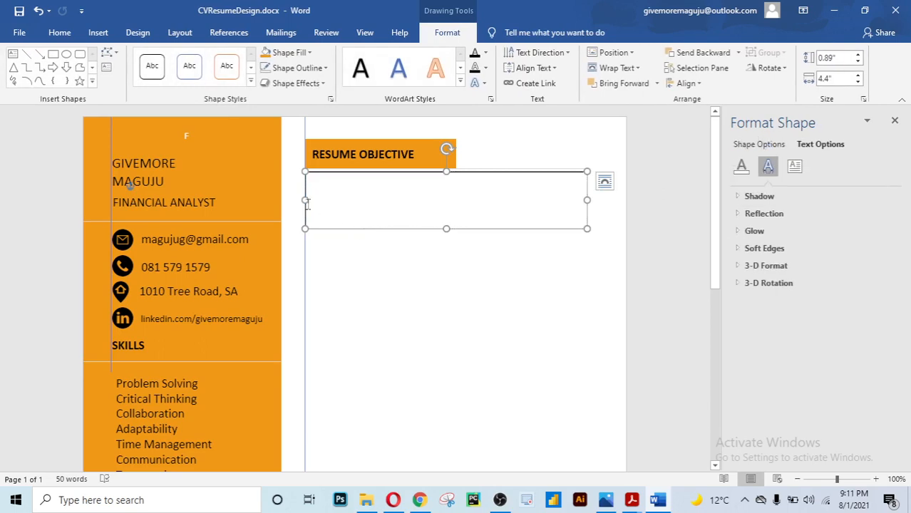
pyautogui.moveTo(305, 202); pyautogui.dragTo(304, 201)
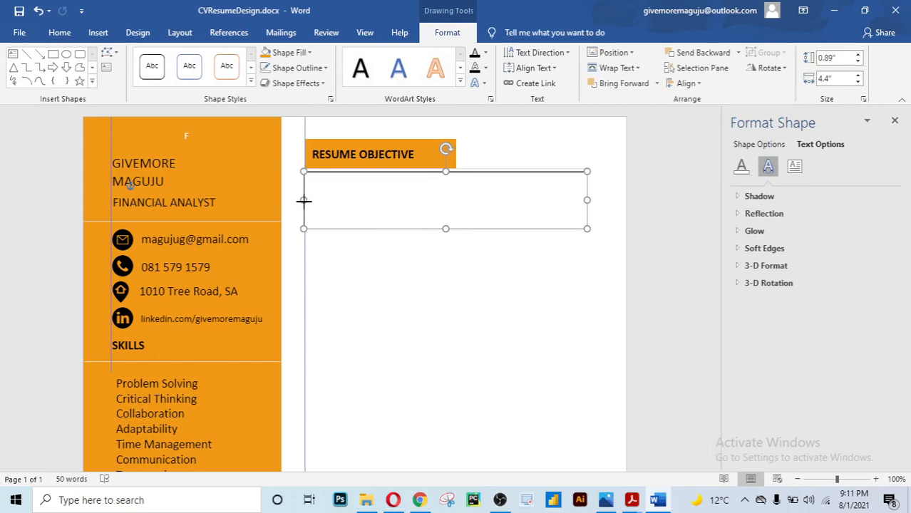
pyautogui.click(334, 255)
pyautogui.click(382, 205)
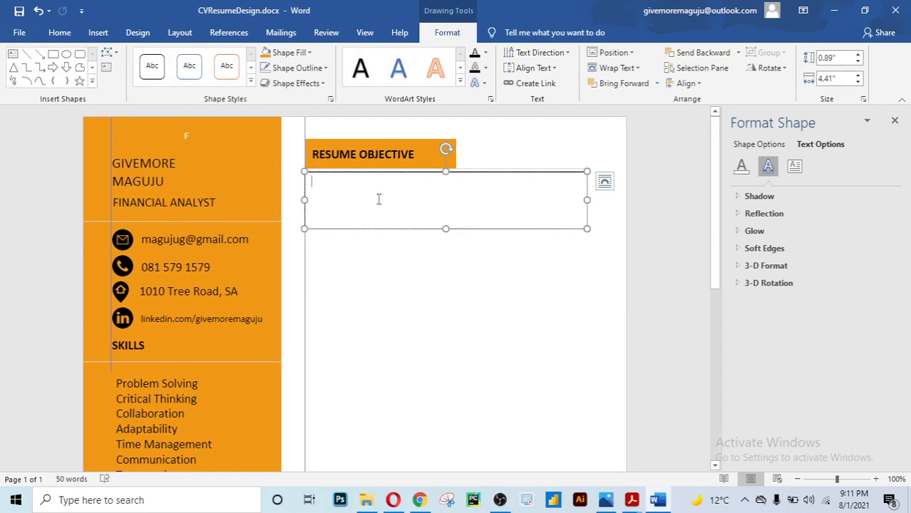
pyautogui.click(412, 174)
pyautogui.moveTo(413, 176); pyautogui.dragTo(412, 174)
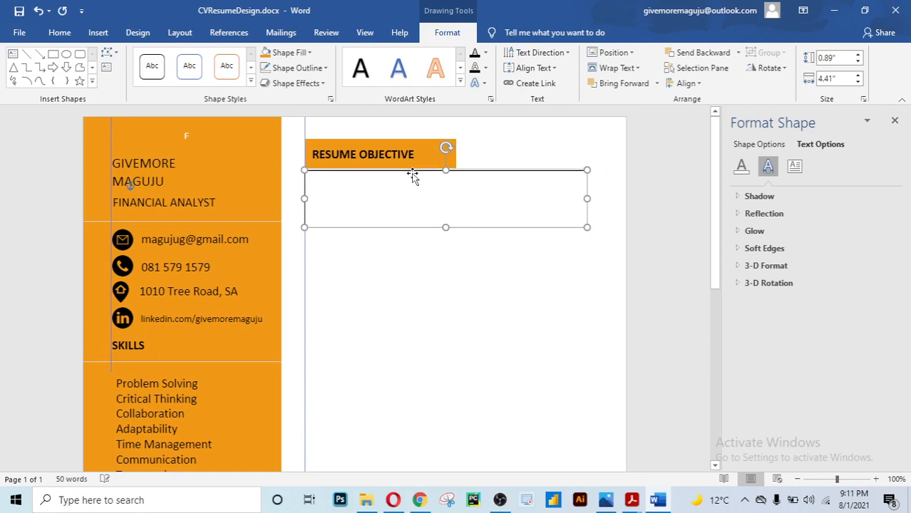
pyautogui.click(413, 190)
# Type the objective: Financial Analyst with 2+ years of experience on valuations, investing and equity research
pyautogui.write('P')
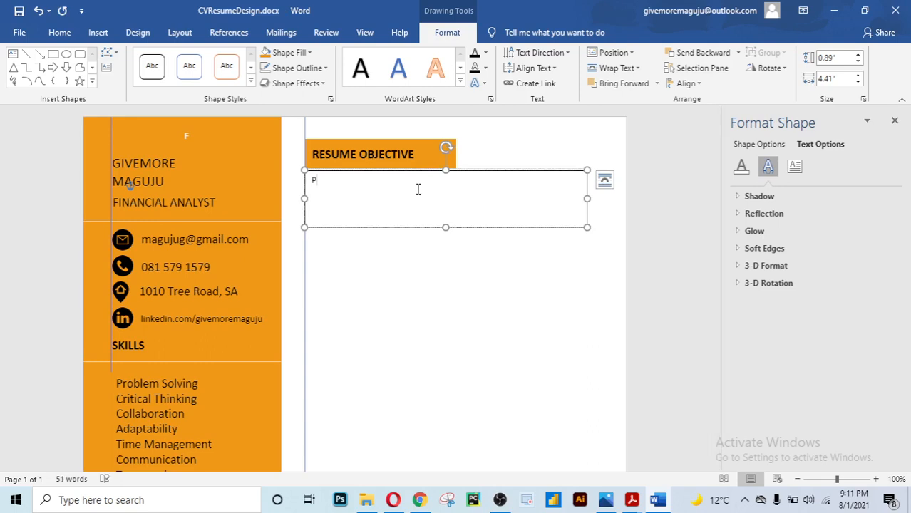
pyautogui.press('BackSpace')
pyautogui.write('Financial Analyst with')
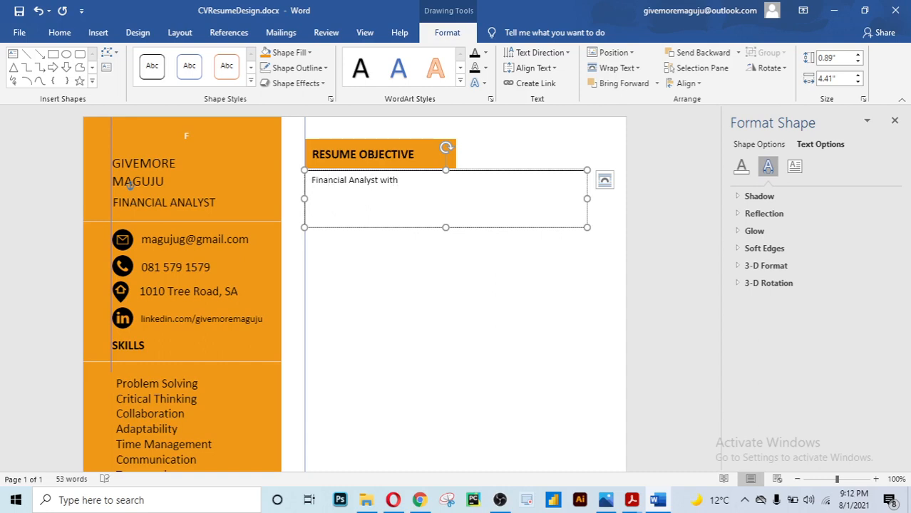
pyautogui.write(' 3')
pyautogui.press('BackSpace')
pyautogui.write('2+ years of experience')
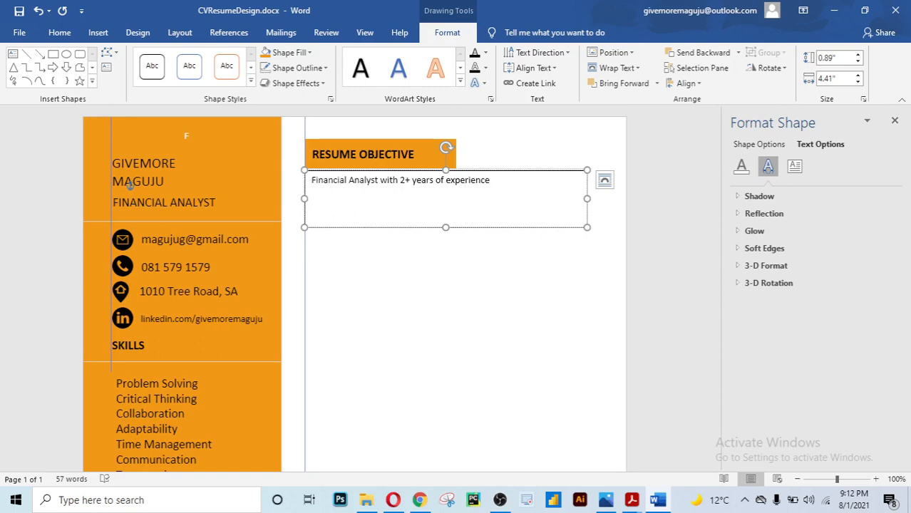
pyautogui.write('dela')
pyautogui.press('BackSpace')
pyautogui.press('BackSpace')
pyautogui.write('aling')
pyautogui.press('BackSpace')
pyautogui.press('BackSpace')
pyautogui.press('BackSpace')
pyautogui.press('BackSpace')
pyautogui.press('BackSpace')
pyautogui.press('BackSpace')
pyautogui.press('BackSpace')
pyautogui.write('working on company')
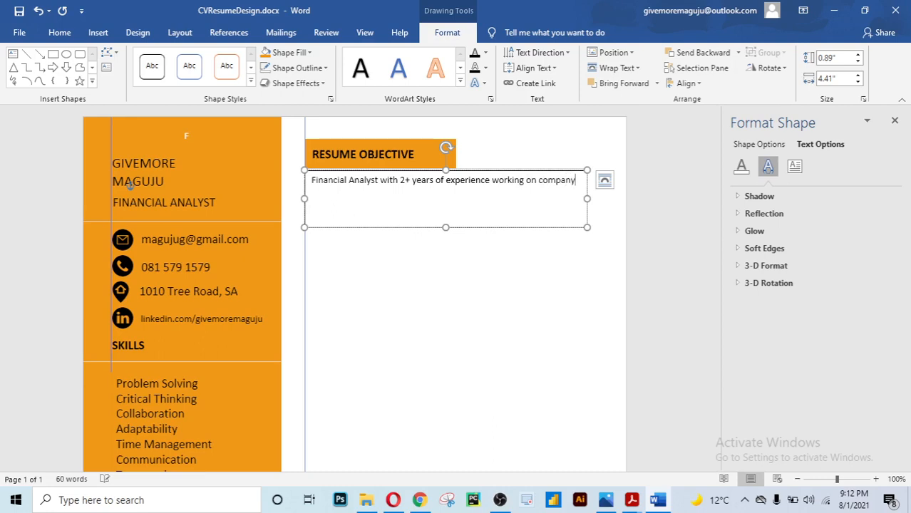
pyautogui.write(' valuations,')
pyautogui.write('investing')
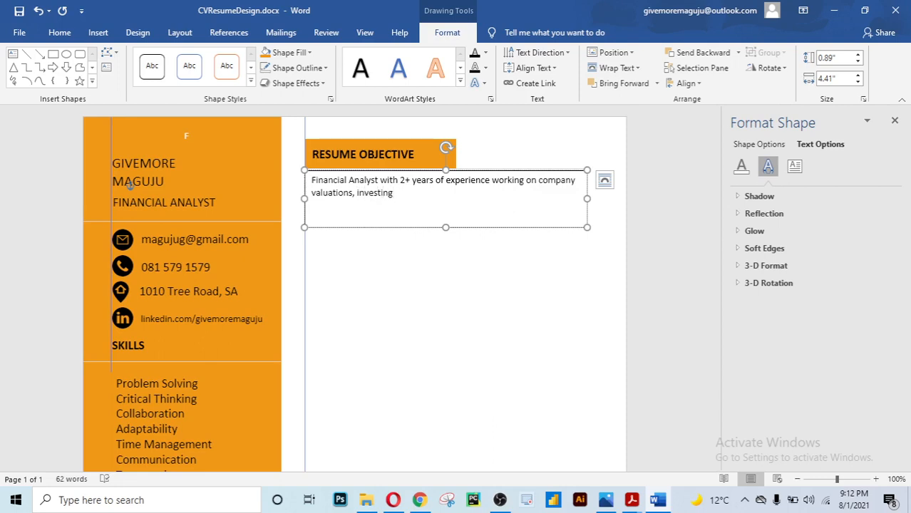
pyautogui.write(', financial analysis reports')
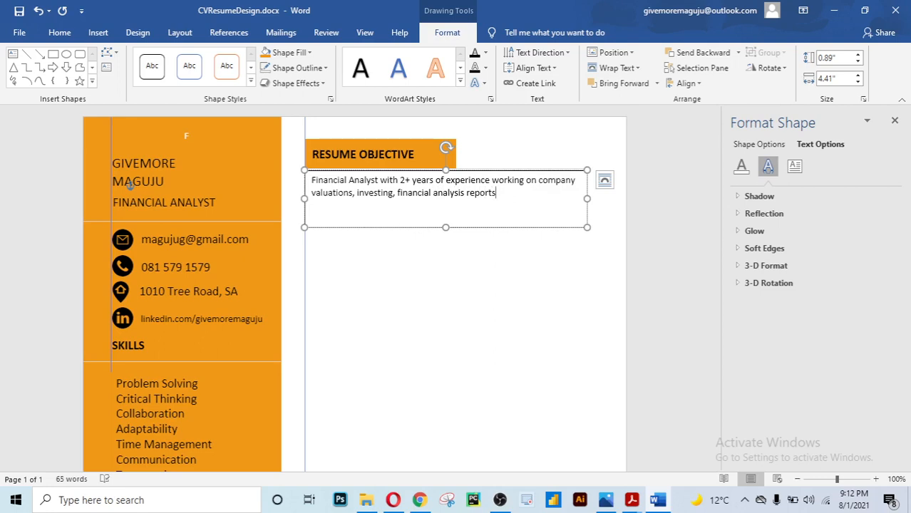
pyautogui.write(' and delivering high qu')
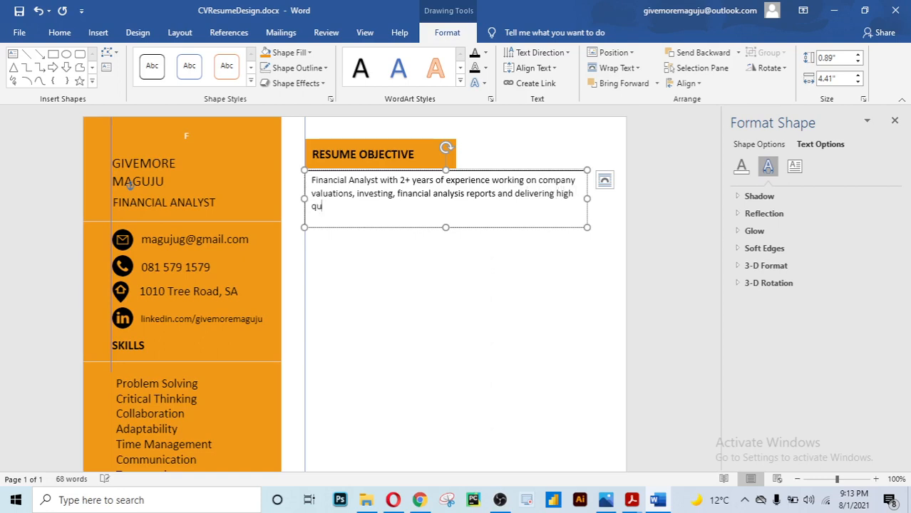
pyautogui.write('ality equity resear')
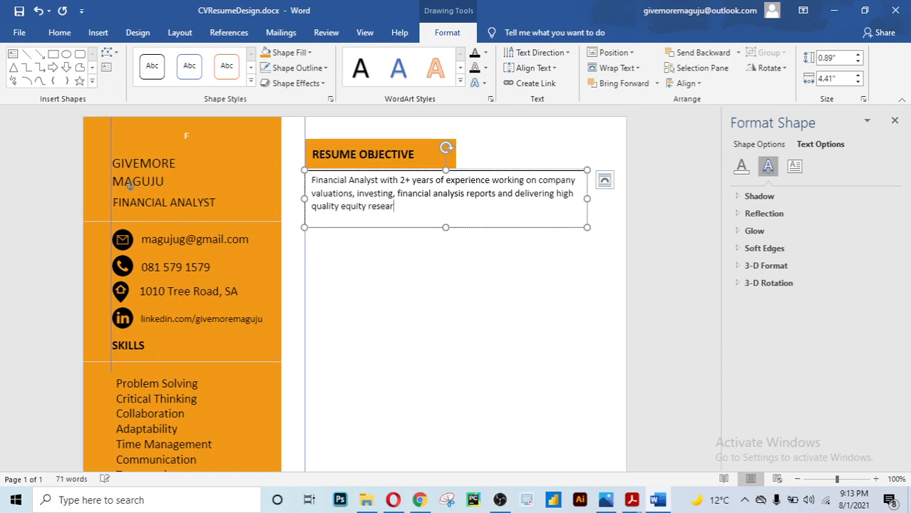
pyautogui.write('ch material.')
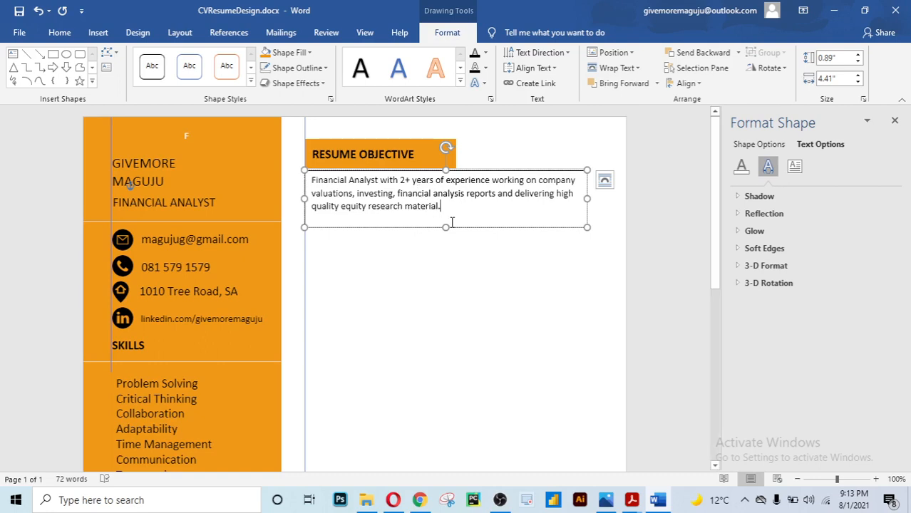
pyautogui.write(' Poss')
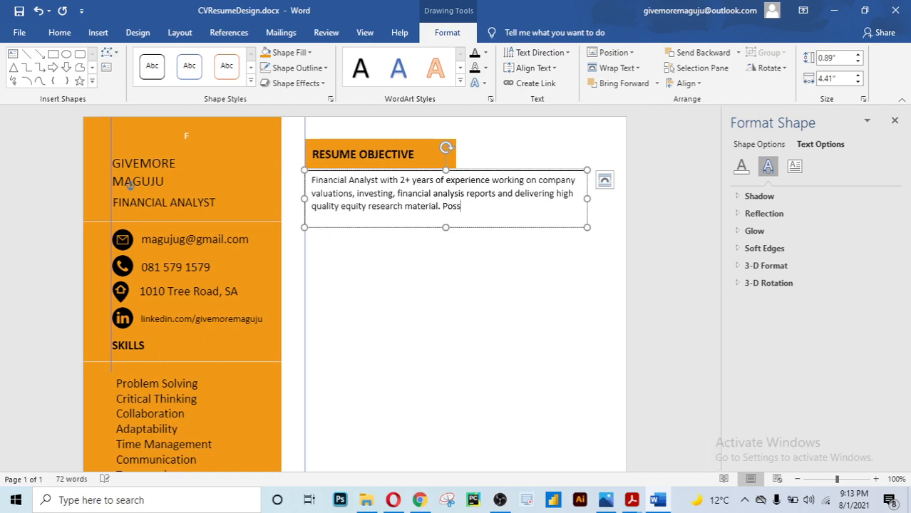
pyautogui.write('ess a Bcom. in Banking and ')
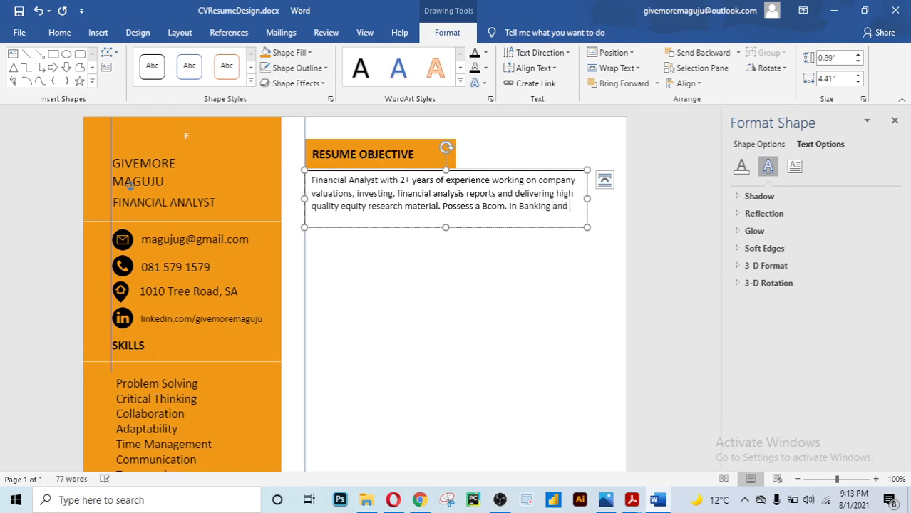
pyautogui.write('finance')
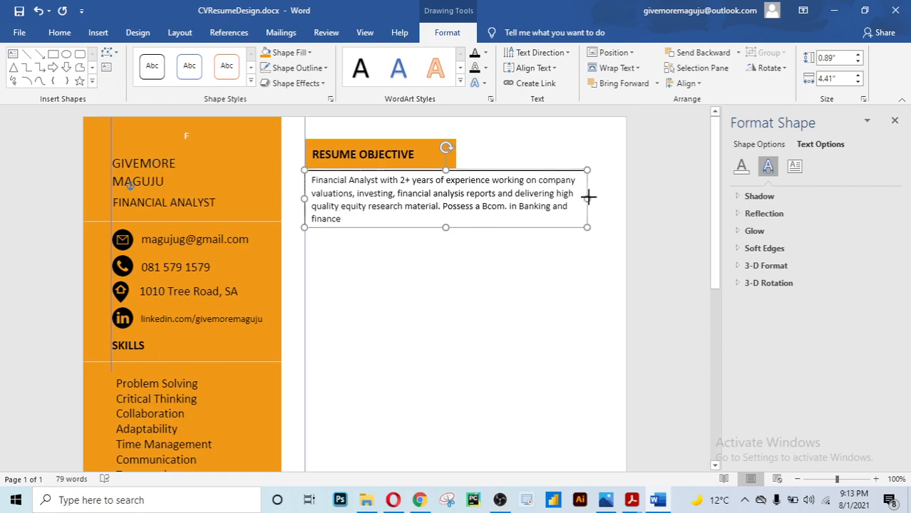
# Widen the box to 4.65" and finish with 'Looking to expand my knowledge in your institution'
pyautogui.moveTo(587, 198); pyautogui.dragTo(604, 198)
pyautogui.moveTo(604, 198); pyautogui.dragTo(603, 198)
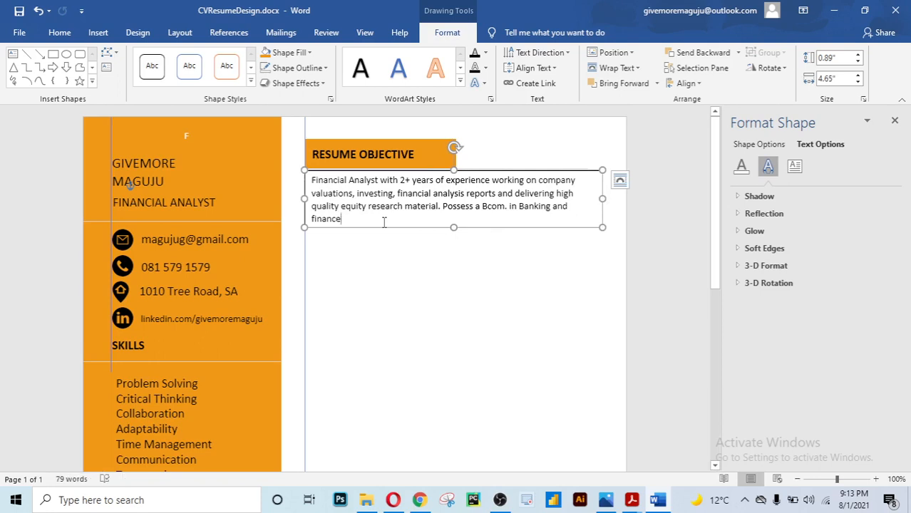
pyautogui.write('.')
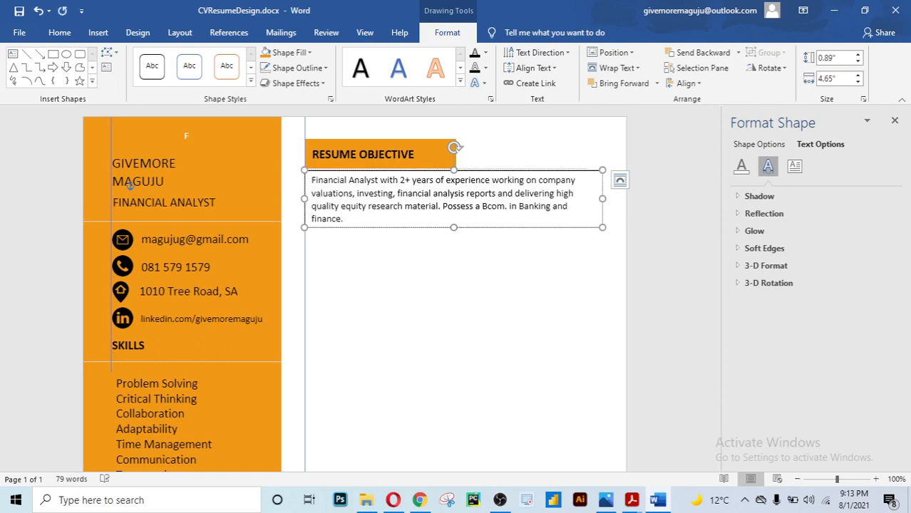
pyautogui.write(' Lookinjg')
pyautogui.press('BackSpace')
pyautogui.press('BackSpace')
pyautogui.press('BackSpace')
pyautogui.write('n')
pyautogui.press('BackSpace')
pyautogui.write('g to expa')
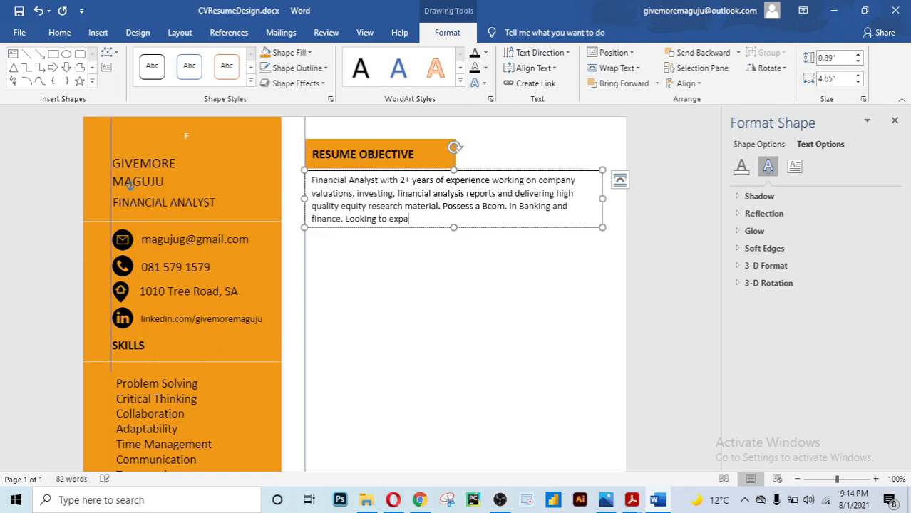
pyautogui.write('nd my ski')
pyautogui.press('BackSpace')
pyautogui.press('BackSpace')
pyautogui.press('BackSpace')
pyautogui.press('BackSpace')
pyautogui.press('BackSpace')
pyautogui.write('knowledge in')
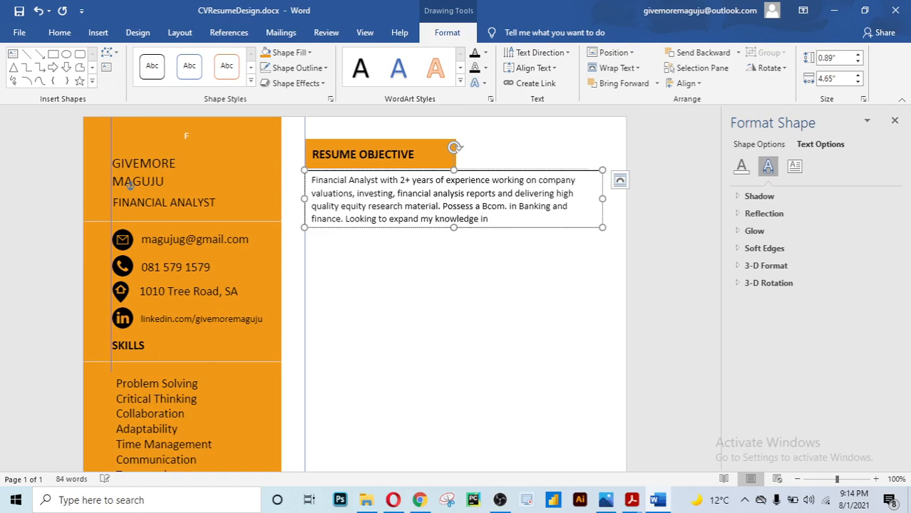
pyautogui.write(' your institution.')
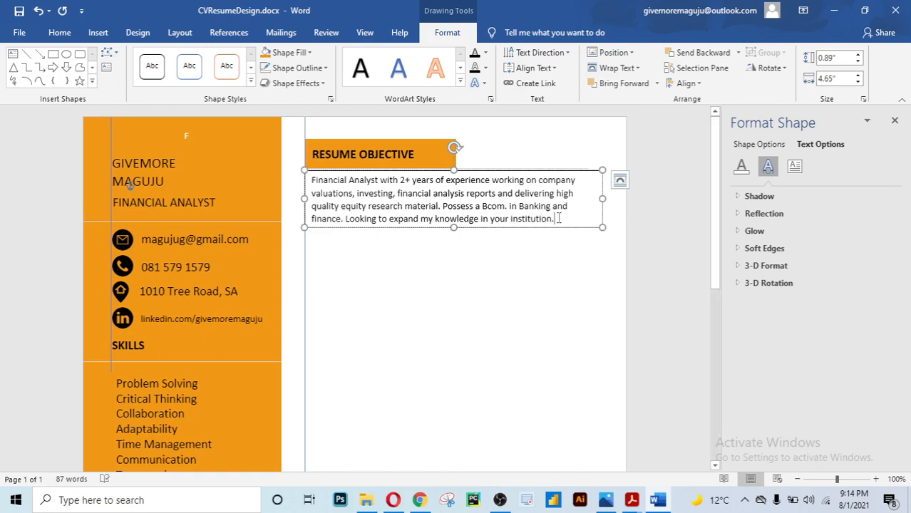
pyautogui.moveTo(558, 220); pyautogui.dragTo(311, 178)
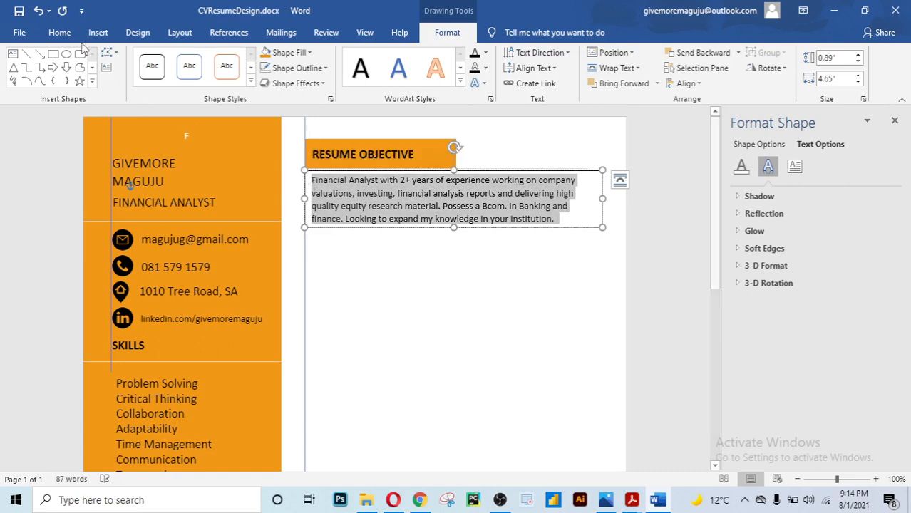
pyautogui.click(60, 32)
pyautogui.click(346, 78)
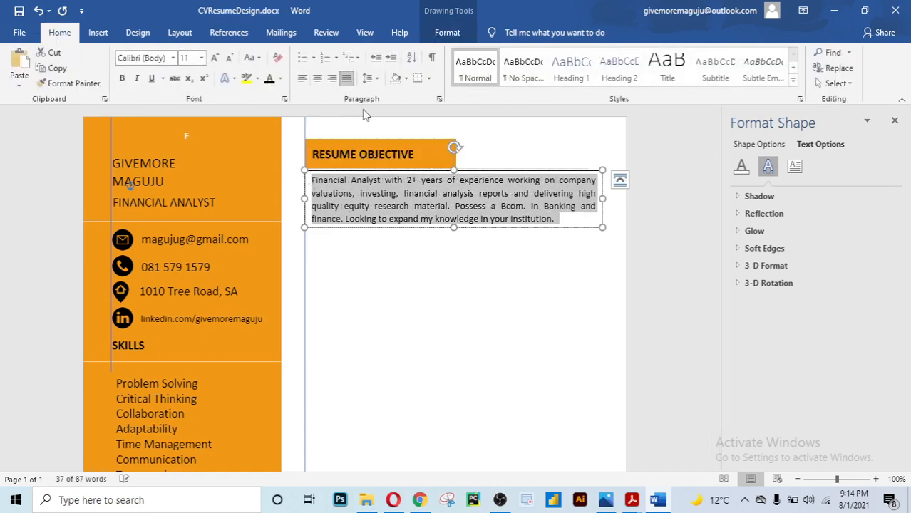
pyautogui.click(569, 218)
pyautogui.click(529, 255)
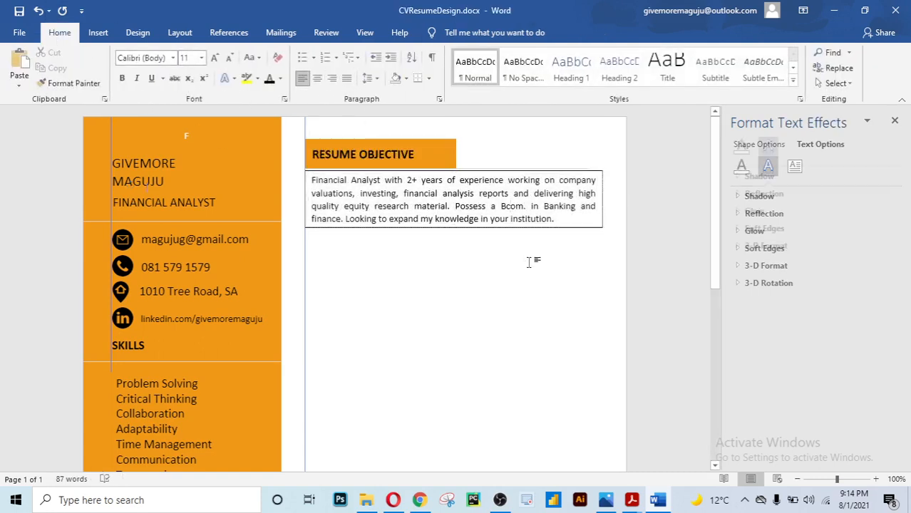
pyautogui.click(553, 228)
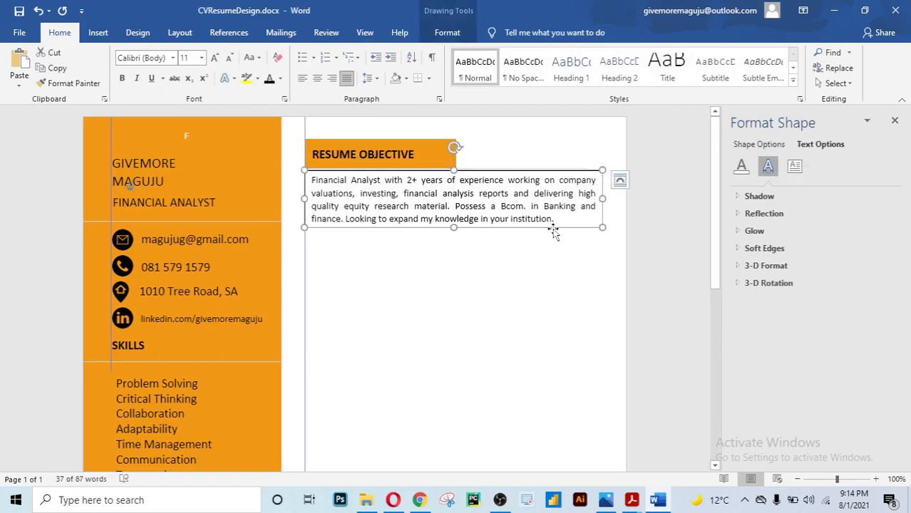
pyautogui.click(447, 32)
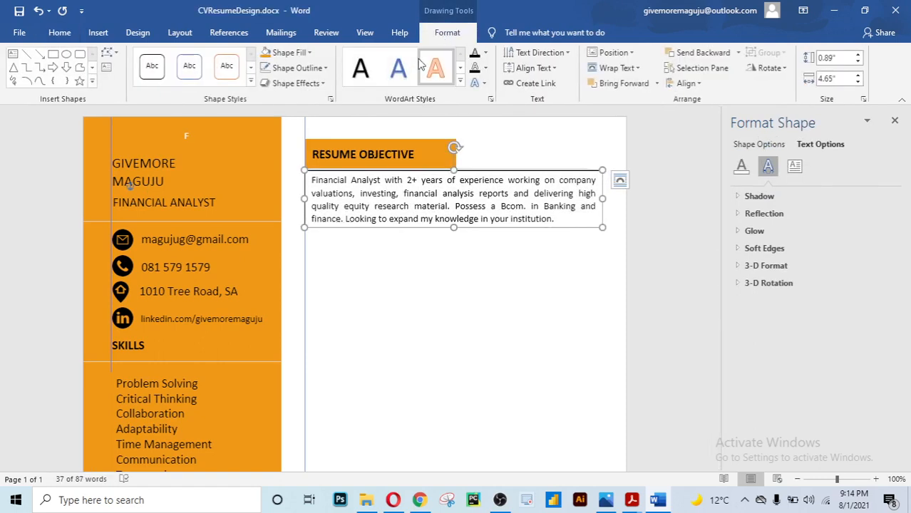
pyautogui.click(391, 275)
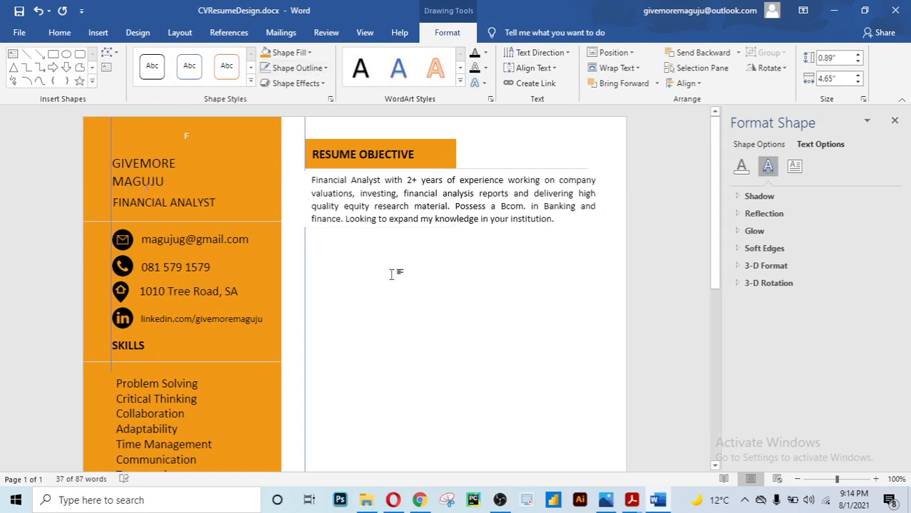
pyautogui.click(424, 228)
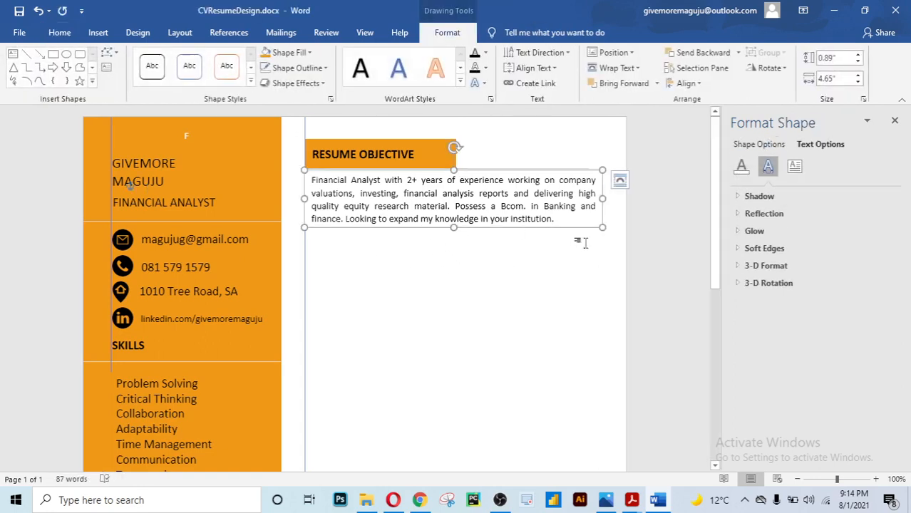
pyautogui.click(592, 280)
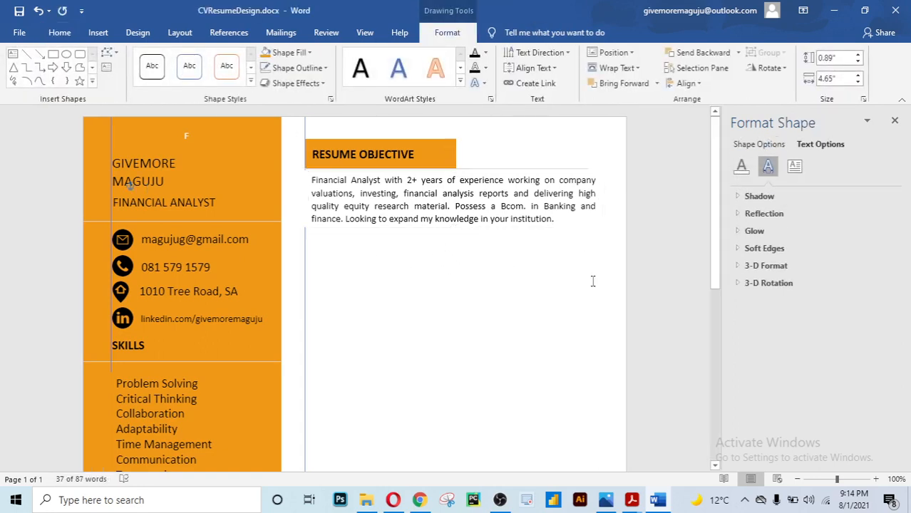
pyautogui.click(470, 199)
pyautogui.click(496, 278)
pyautogui.scroll(-2, 497, 281)
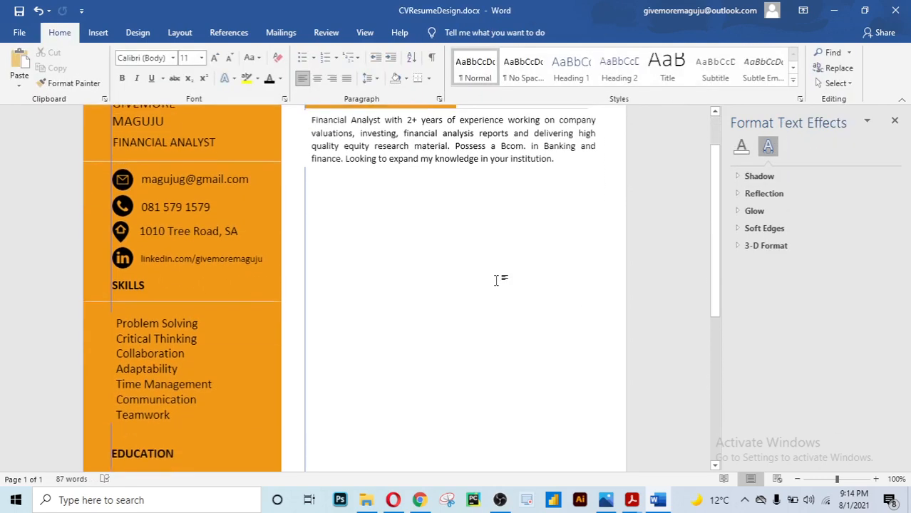
pyautogui.scroll(2, 496, 280)
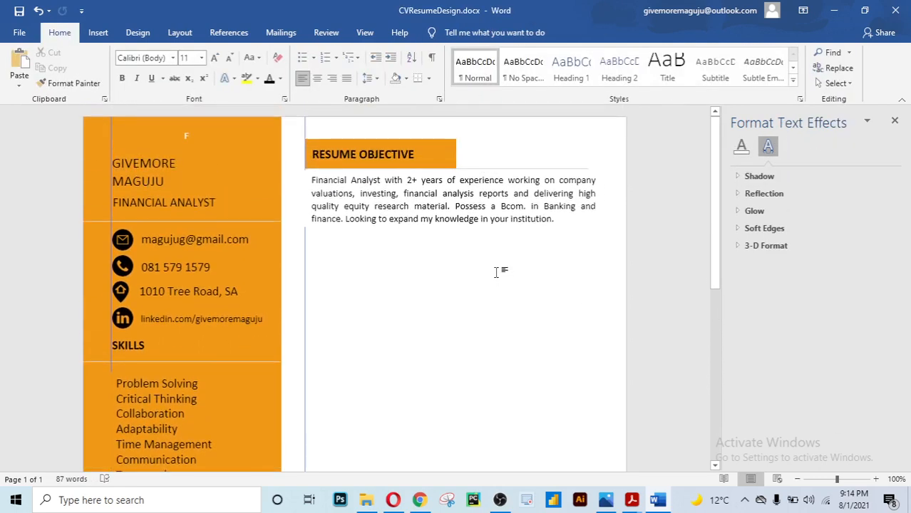
pyautogui.click(419, 155)
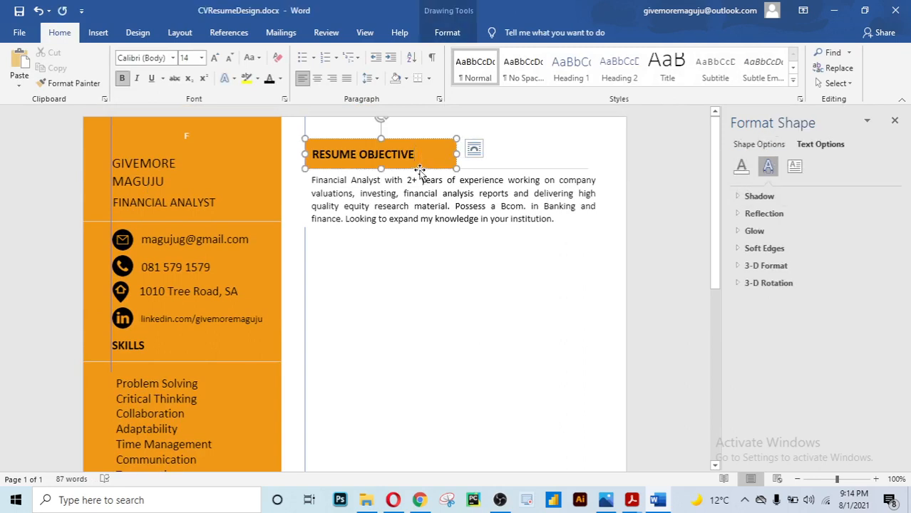
# Copy the RESUME OBJECTIVE heading box below the objective paragraph and relabel it EXPERIENCE
pyautogui.hotkey('ctrl', 'a')
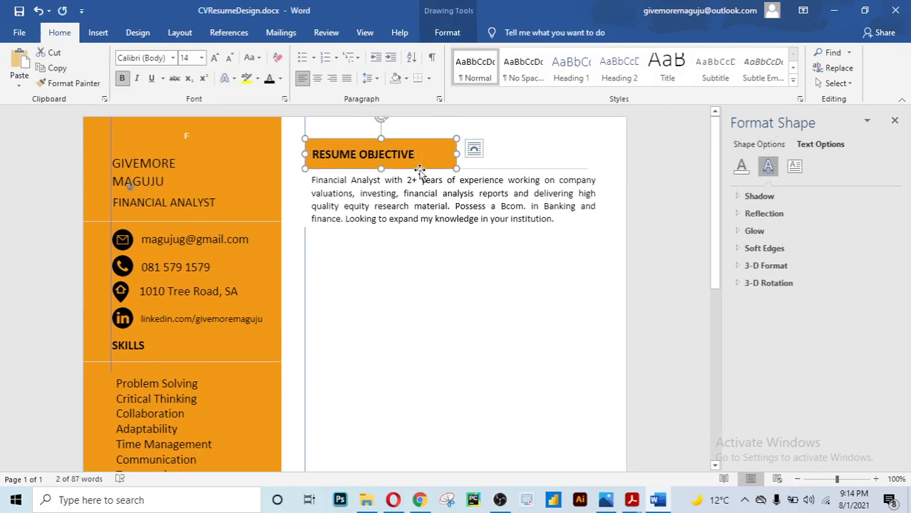
pyautogui.moveTo(419, 171); pyautogui.dragTo(321, 243)
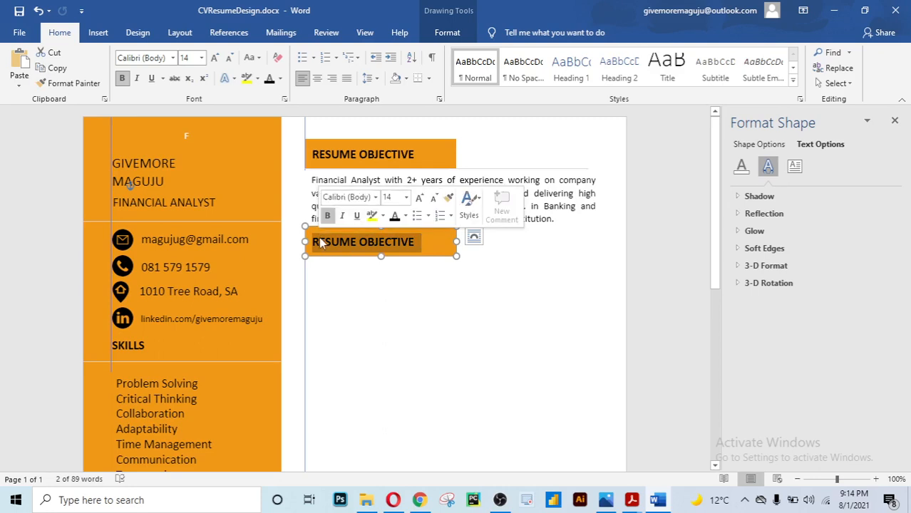
pyautogui.press('Delete')
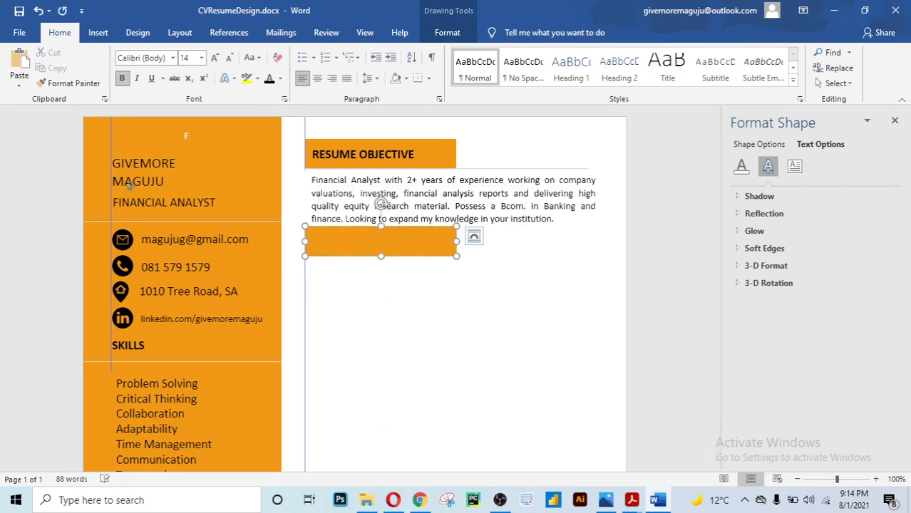
pyautogui.write('EXPERIENCE')
pyautogui.click(429, 281)
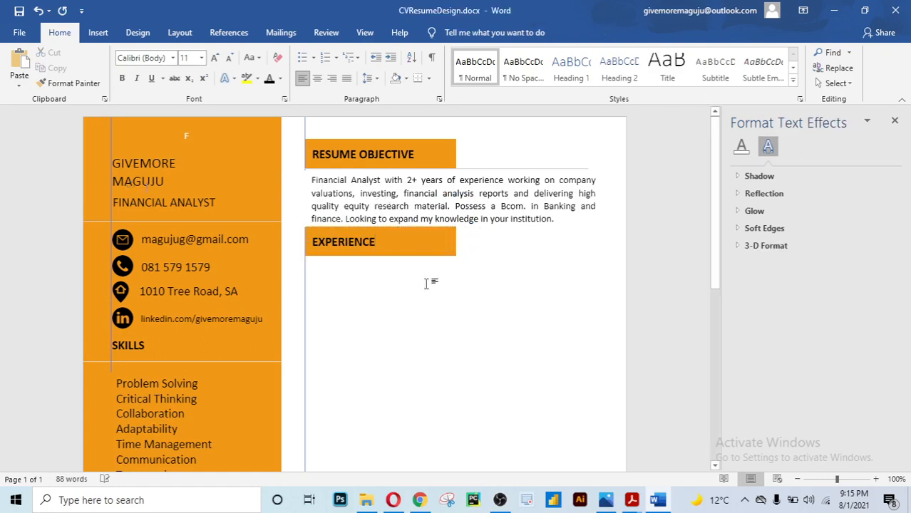
pyautogui.click(500, 170)
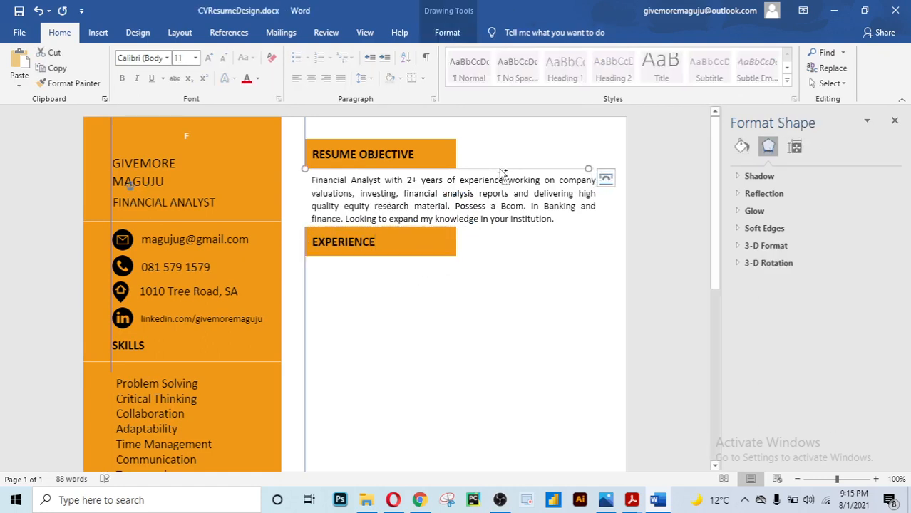
# Copy the divider line from under RESUME OBJECTIVE down beneath the EXPERIENCE heading
pyautogui.moveTo(500, 171)
pyautogui.mouseDown()
pyautogui.moveTo(490, 260)
pyautogui.moveTo(501, 251)
pyautogui.mouseUp()
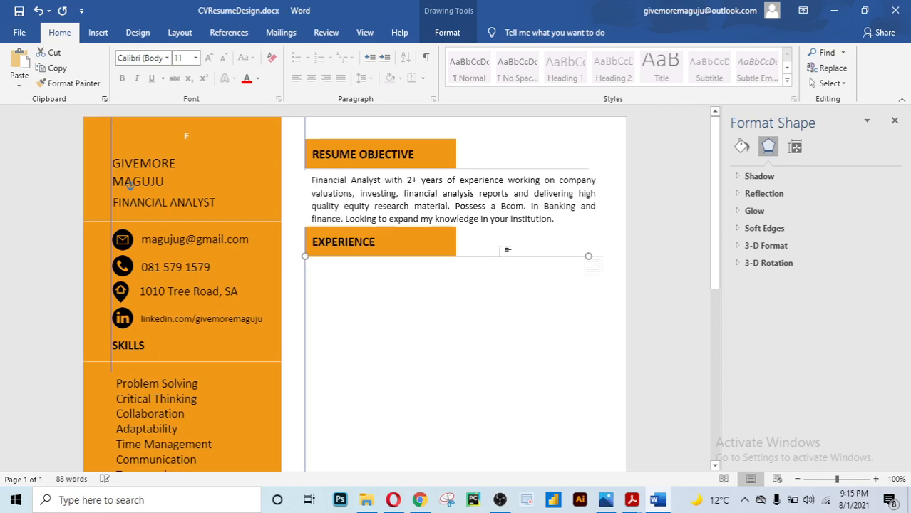
pyautogui.click(480, 290)
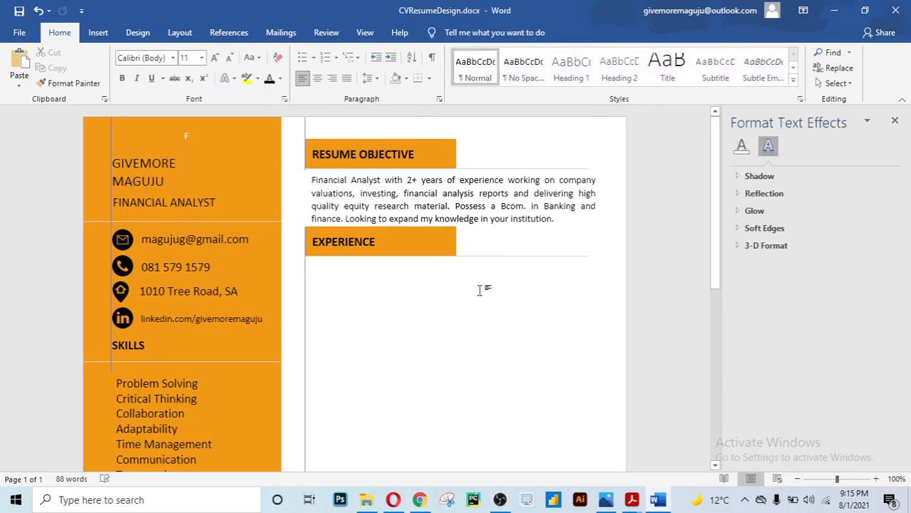
pyautogui.scroll(-2, 480, 290)
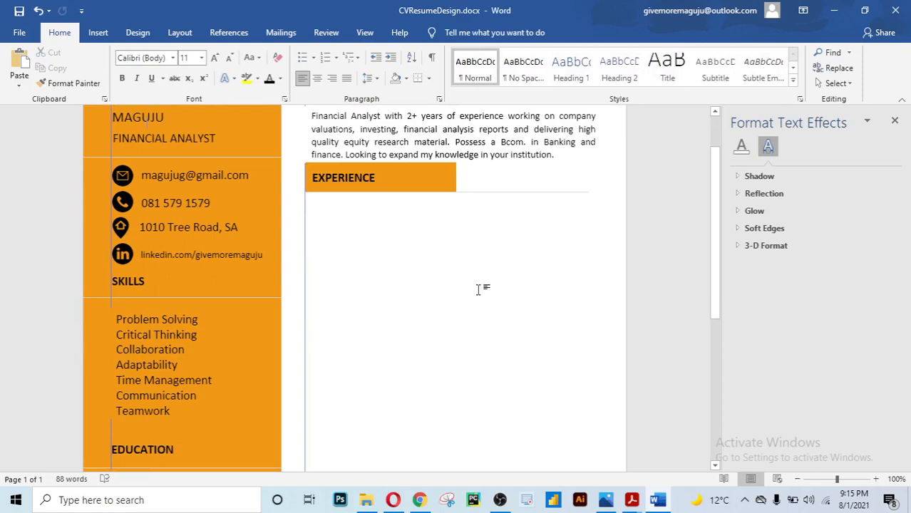
pyautogui.scroll(2, 477, 288)
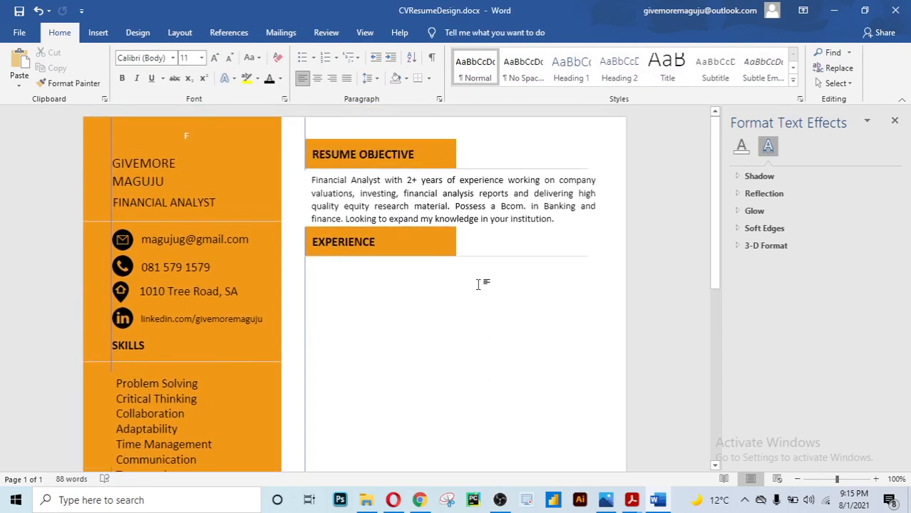
pyautogui.click(492, 228)
# Copy the objective paragraph box to just below the EXPERIENCE heading
pyautogui.click(505, 228)
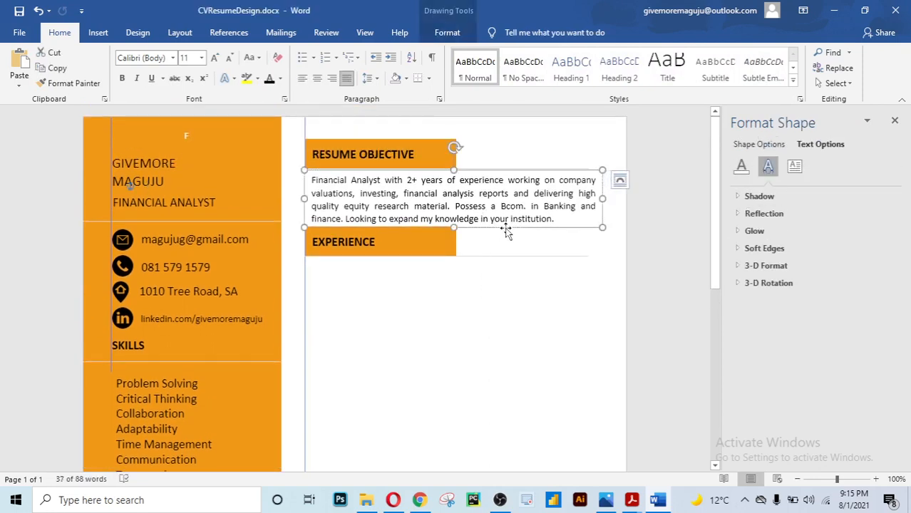
pyautogui.moveTo(506, 232); pyautogui.dragTo(504, 309)
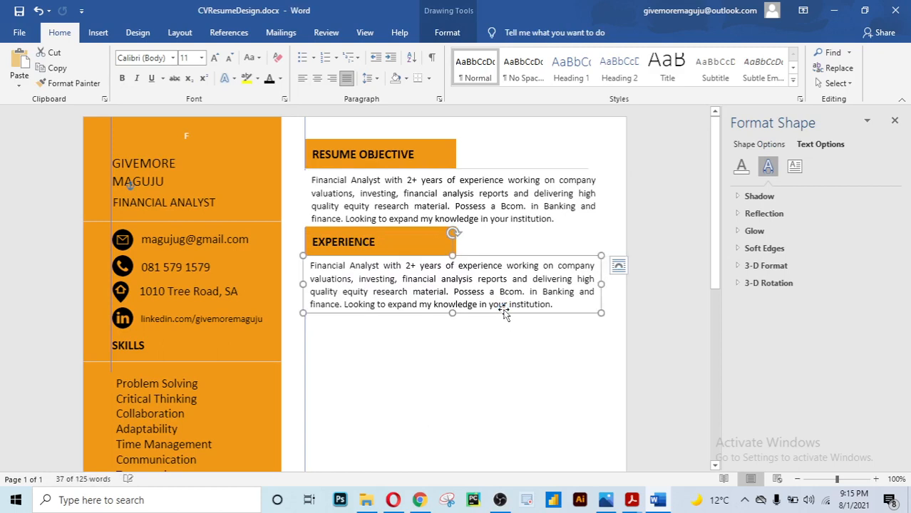
pyautogui.click(549, 345)
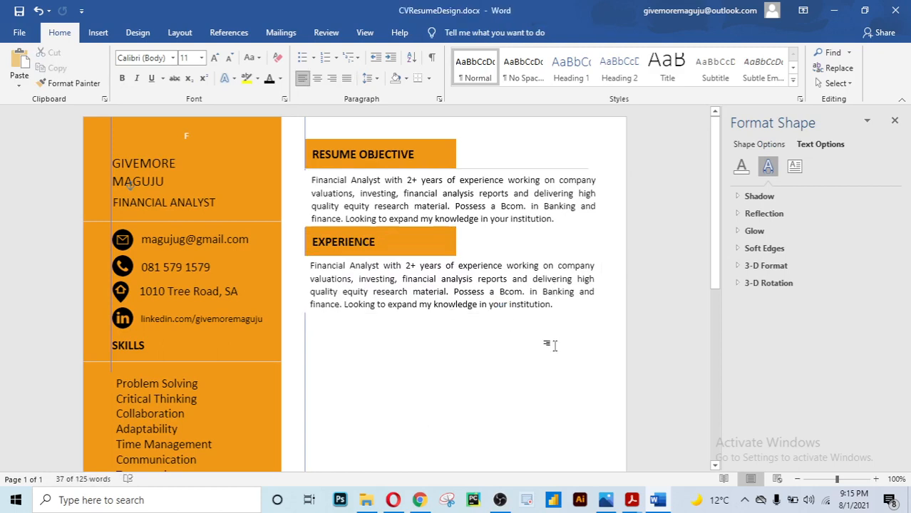
pyautogui.click(557, 306)
pyautogui.click(549, 315)
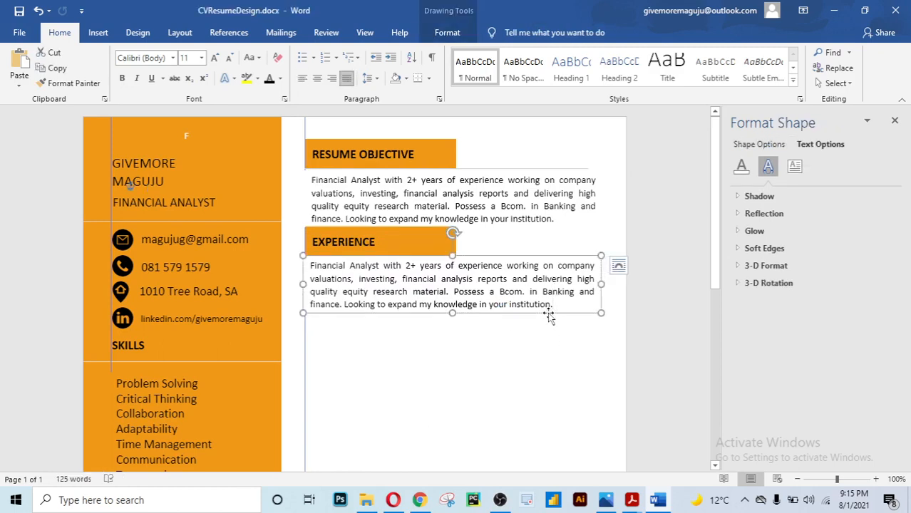
# Nudge the copied box down slightly for spacing and select its paragraph text
pyautogui.press('Down')
pyautogui.press('Down')
pyautogui.press('Down')
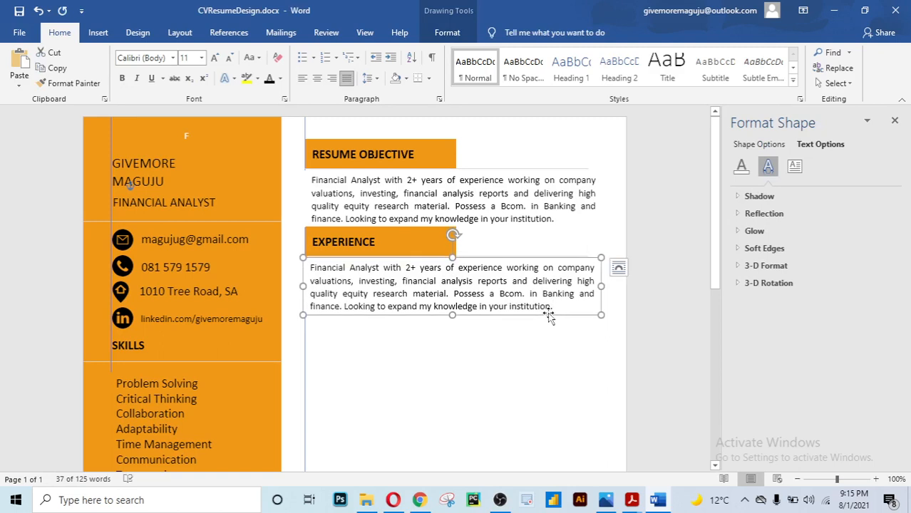
pyautogui.click(605, 379)
pyautogui.click(536, 314)
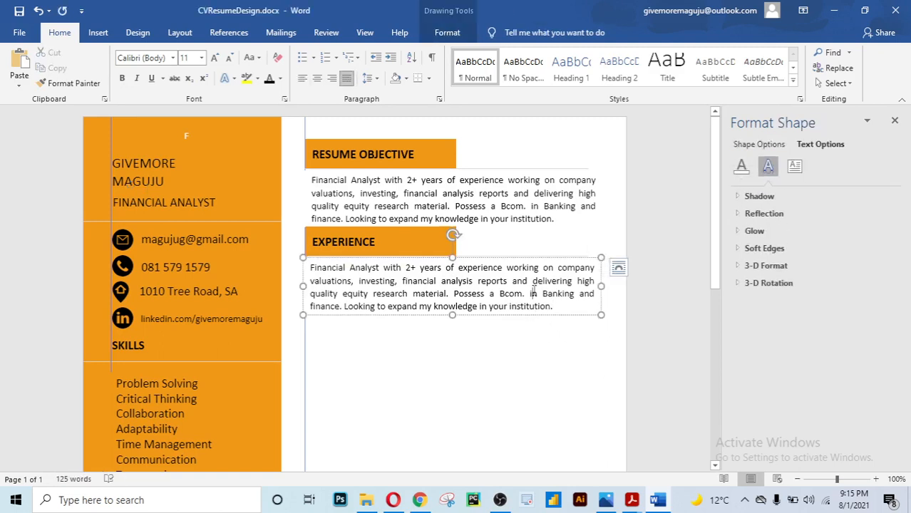
pyautogui.click(507, 315)
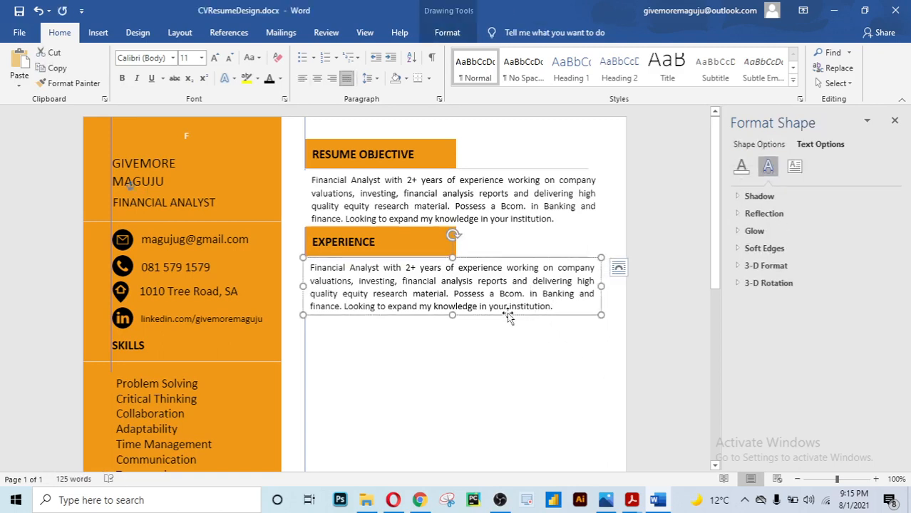
pyautogui.press('Down')
pyautogui.press('Down')
pyautogui.press('Down')
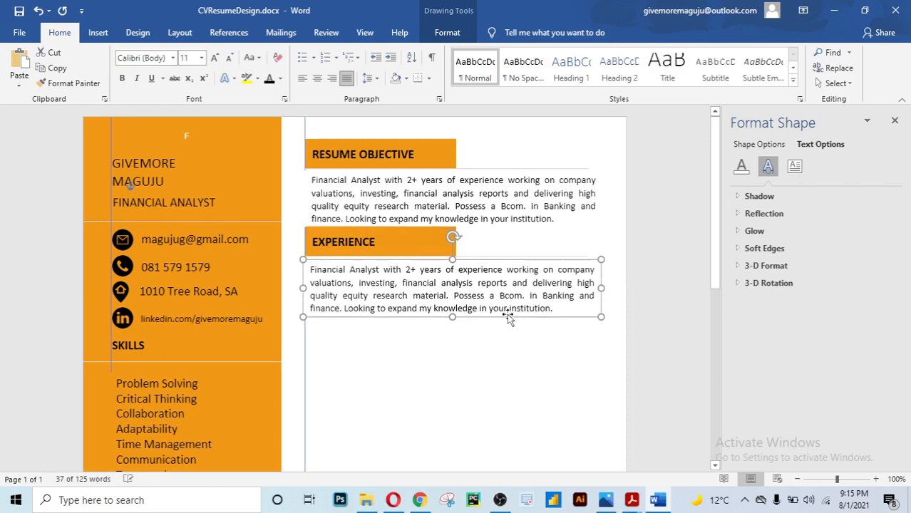
pyautogui.press('Down')
pyautogui.press('Down')
pyautogui.click(517, 307)
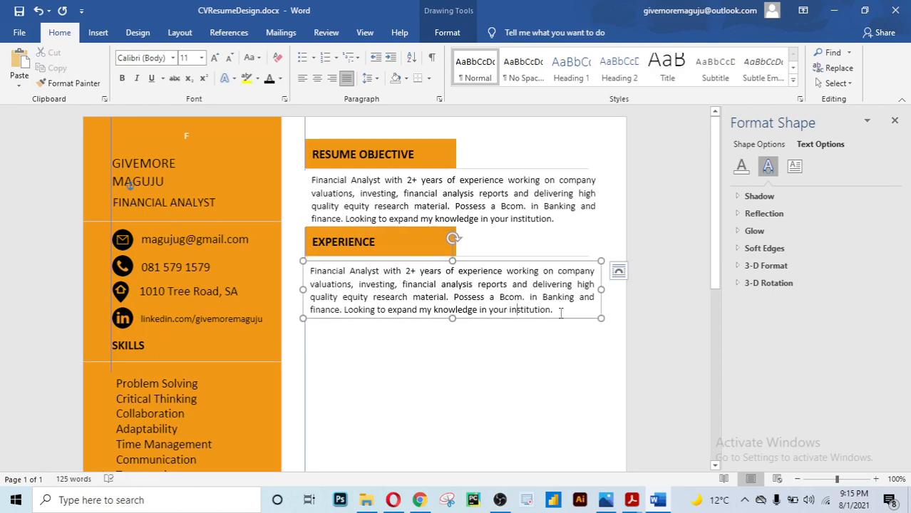
pyautogui.moveTo(561, 313); pyautogui.dragTo(310, 273)
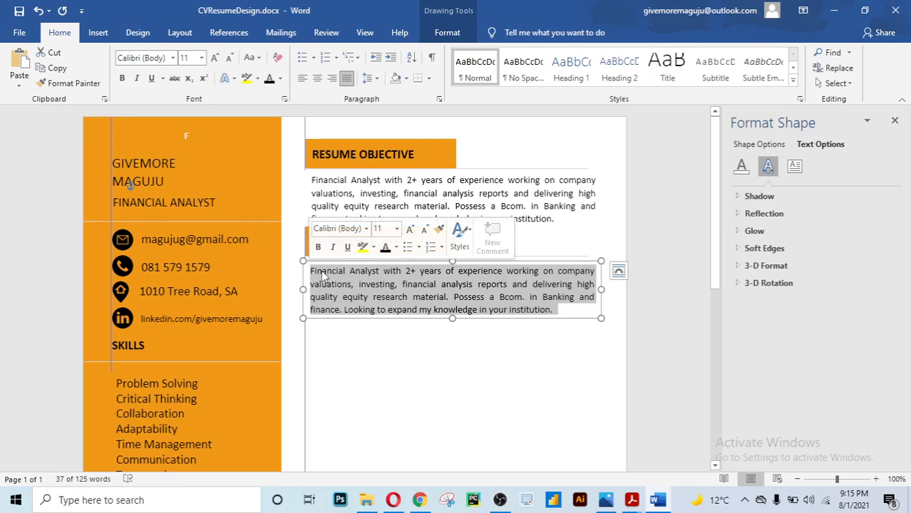
# Replace the copied text with FINANCIAL ANALYST, remove space after paragraphs and set 1.0 line spacing
pyautogui.press('BackSpace')
pyautogui.write('FINANCIA')
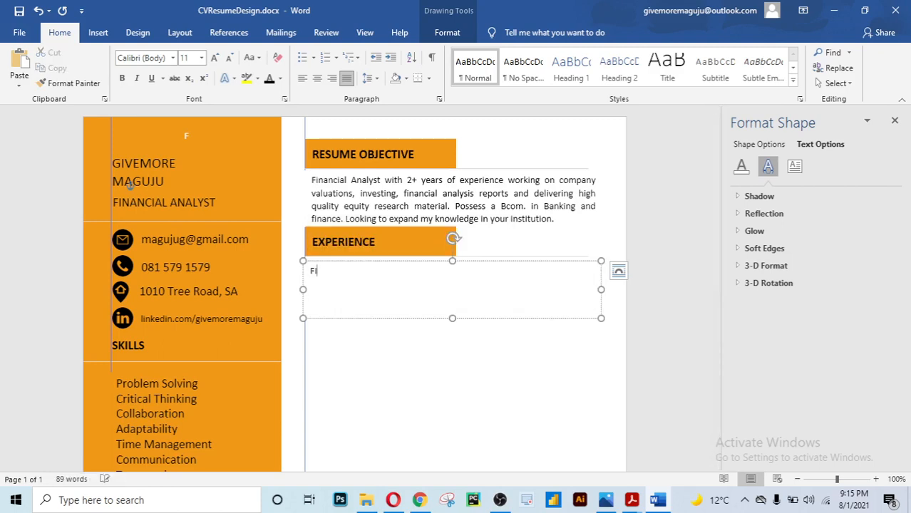
pyautogui.write('L ANALYST')
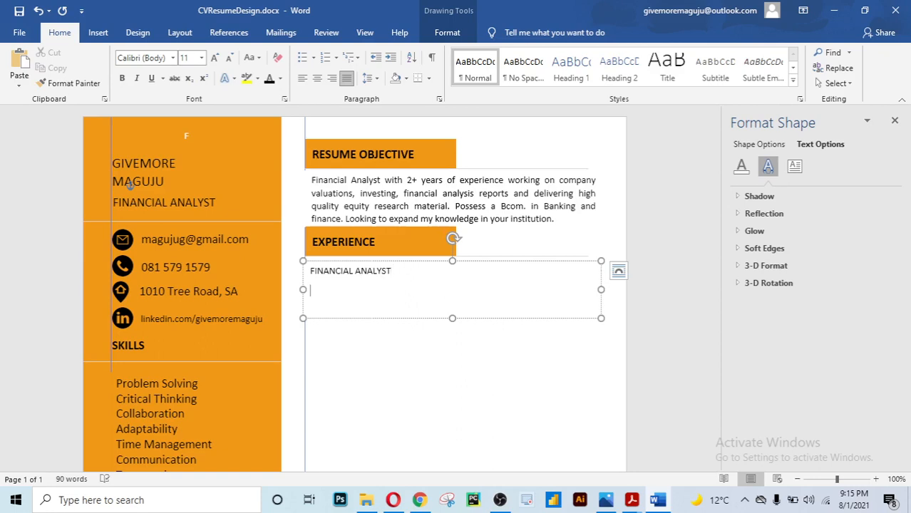
pyautogui.hotkey('ctrl', 'a')
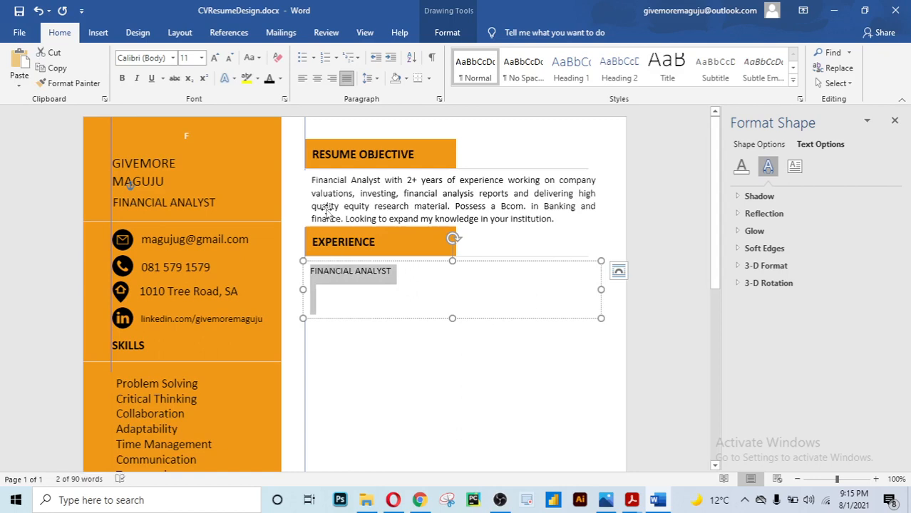
pyautogui.click(368, 78)
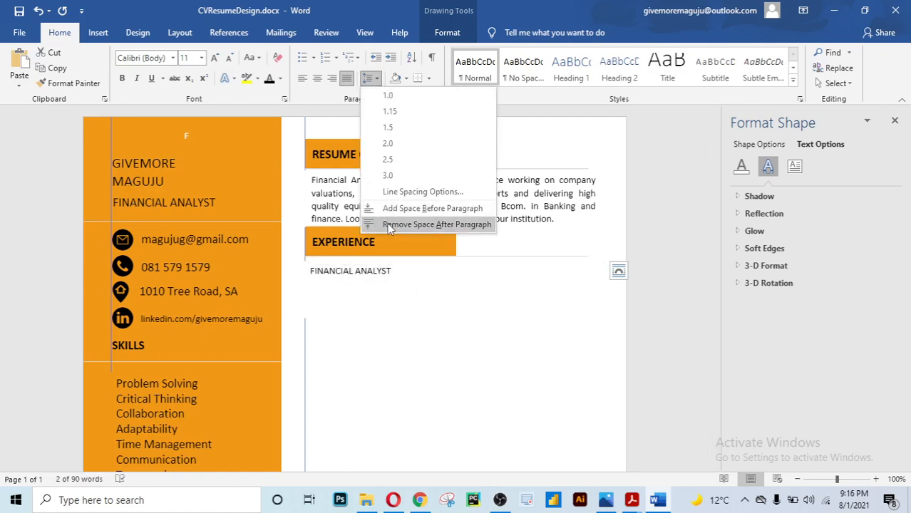
pyautogui.click(388, 224)
pyautogui.click(376, 80)
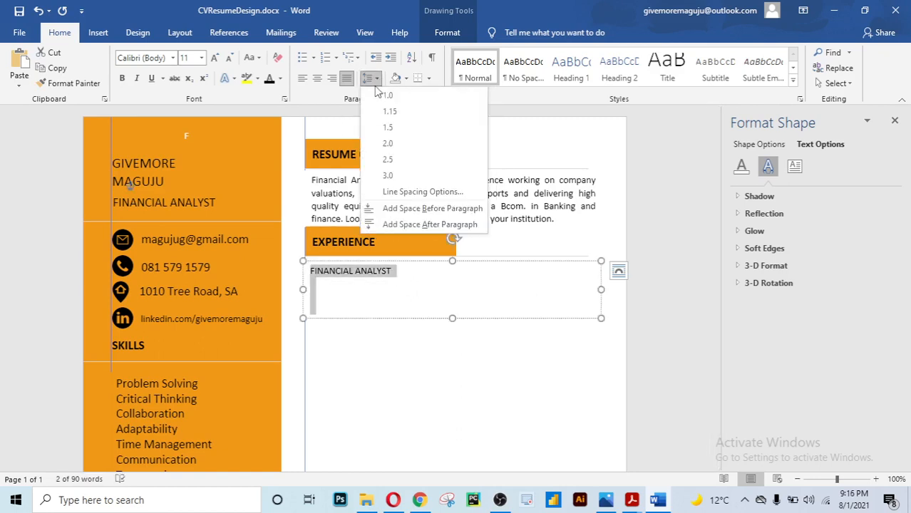
pyautogui.click(376, 95)
pyautogui.click(327, 285)
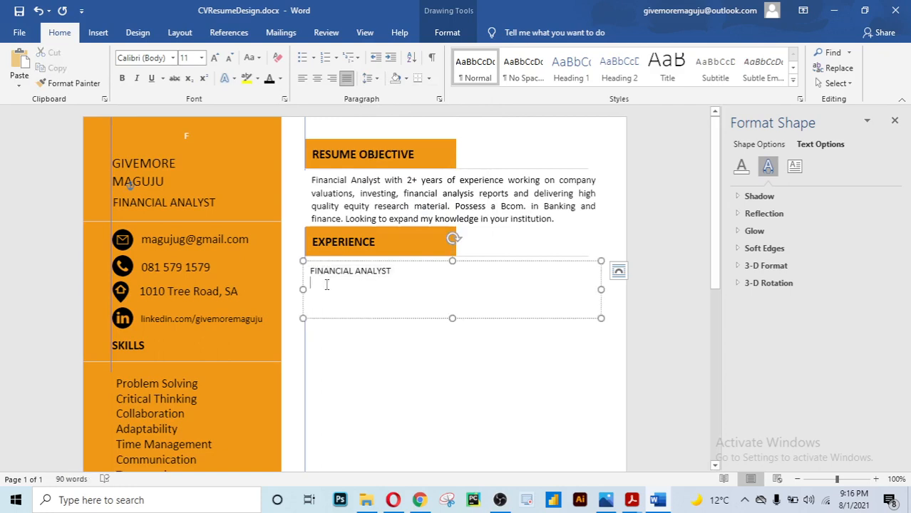
# Add the italic line 'GnA Technologies / 2019 - Present' beneath the FINANCIAL ANALYST title
pyautogui.write('GnA')
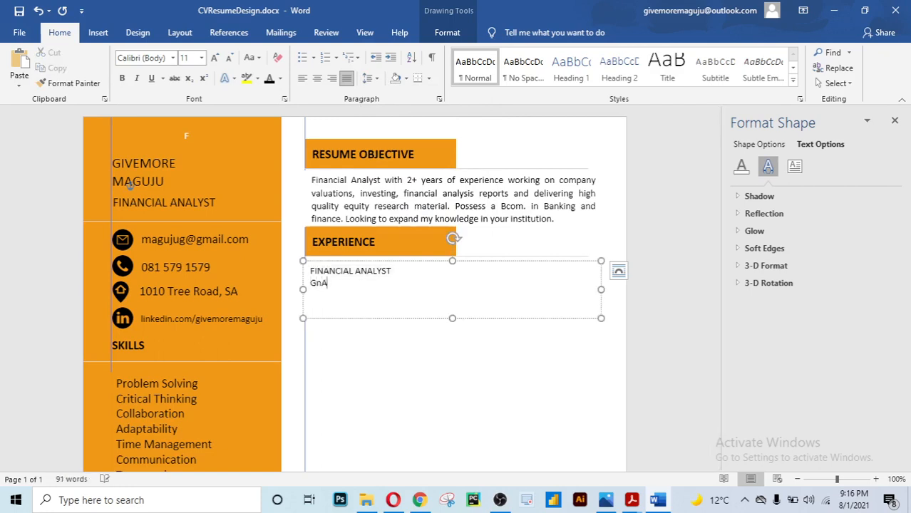
pyautogui.write(' Technologies')
pyautogui.write('/ 201')
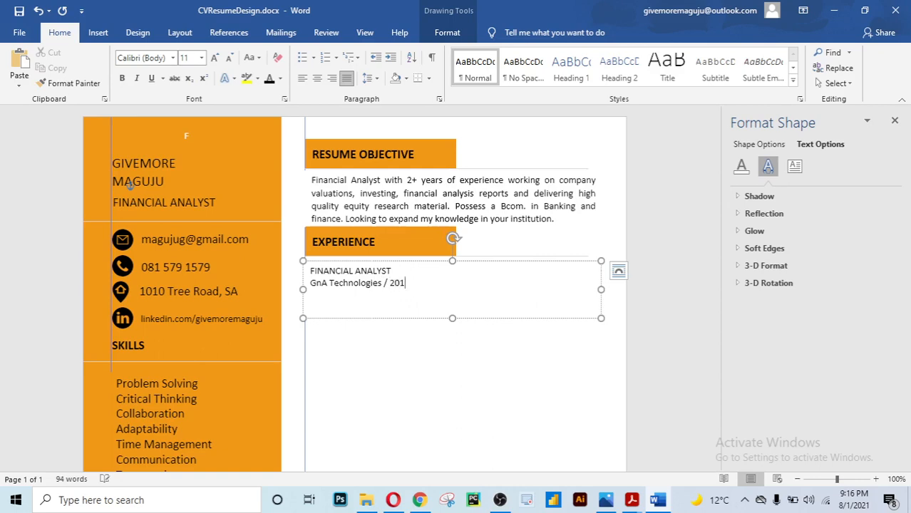
pyautogui.write('9 - Present')
pyautogui.press('Return')
pyautogui.moveTo(457, 283); pyautogui.dragTo(325, 283)
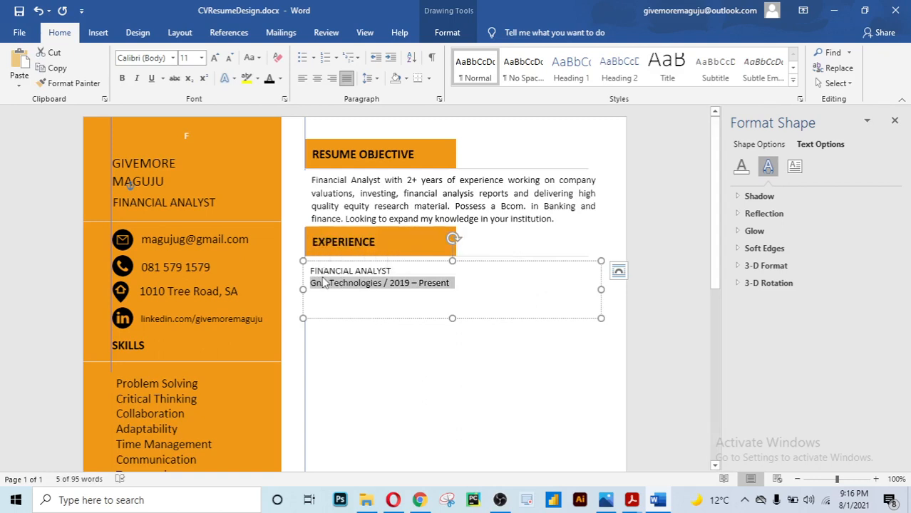
pyautogui.hotkey('ctrl', 'i')
pyautogui.scroll(-1, 323, 278)
pyautogui.click(323, 266)
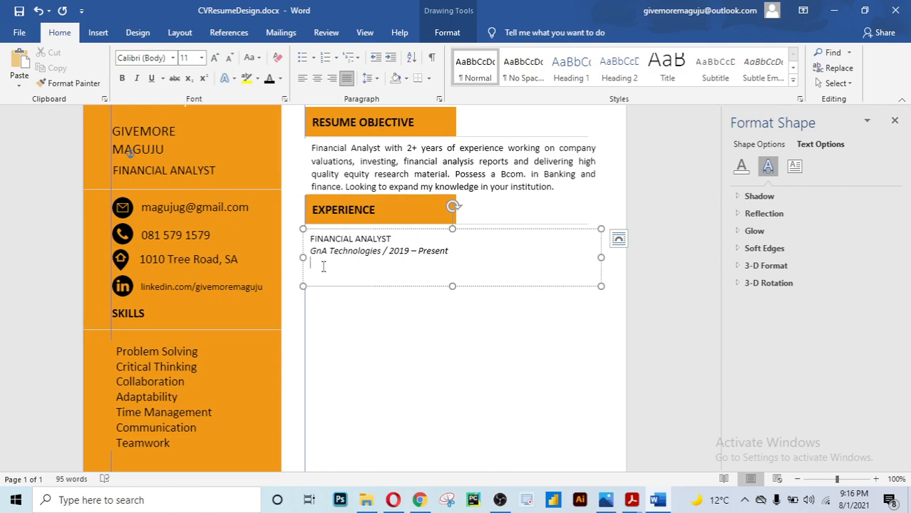
# Select the FINANCIAL ANALYST title for bolding and begin the third line with 'Developed'
pyautogui.click(391, 240)
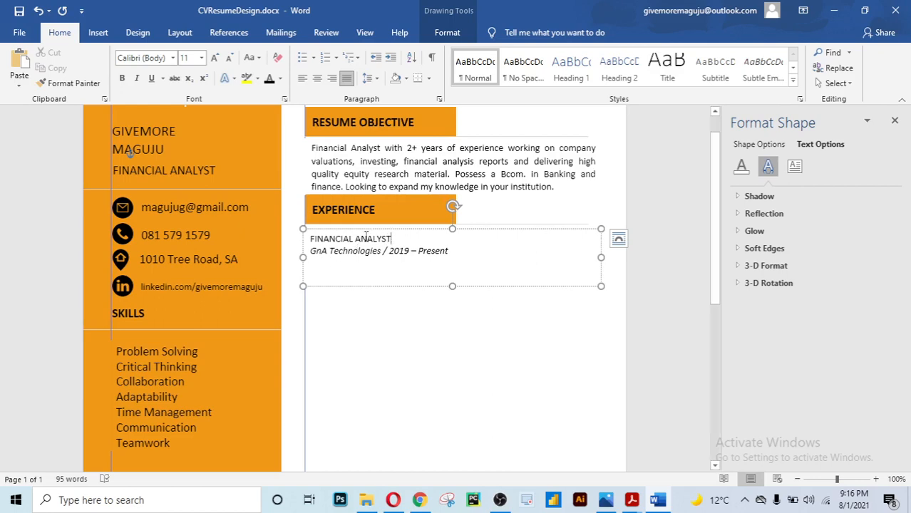
pyautogui.moveTo(391, 239); pyautogui.dragTo(311, 241)
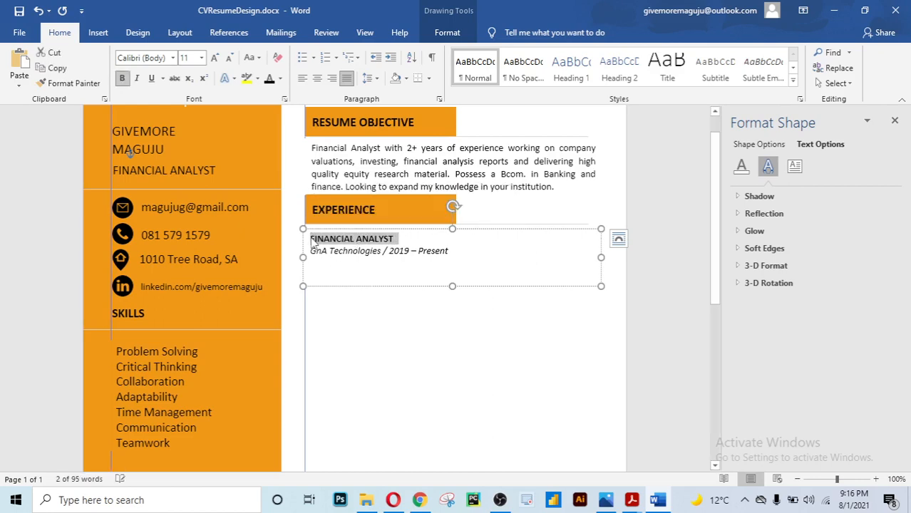
pyautogui.click(322, 275)
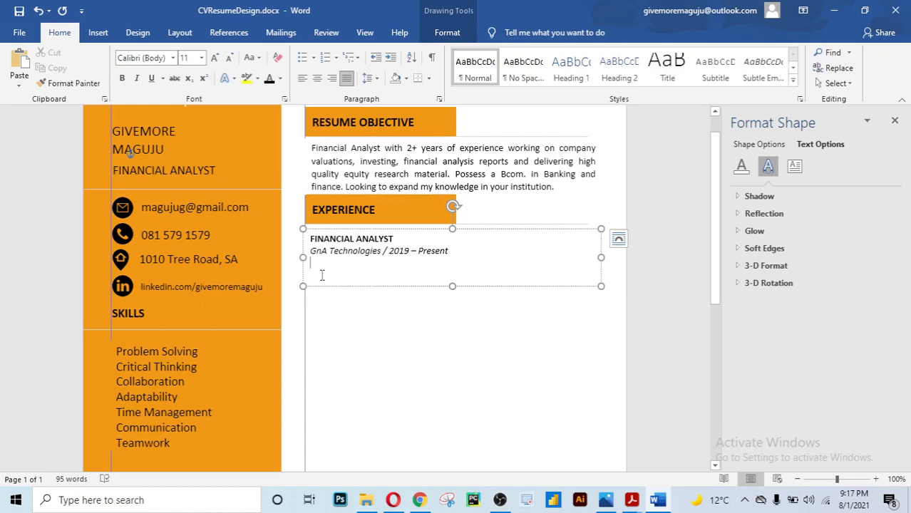
pyautogui.write('Deve')
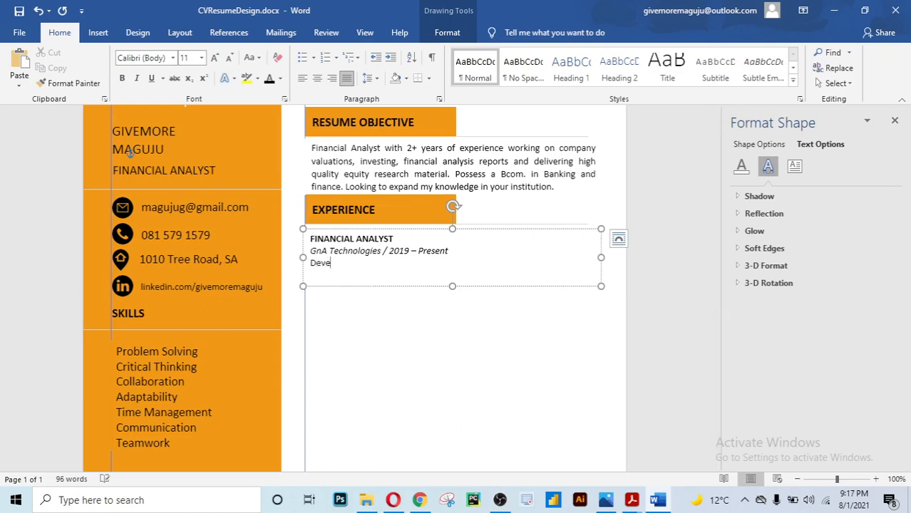
pyautogui.write('loped')
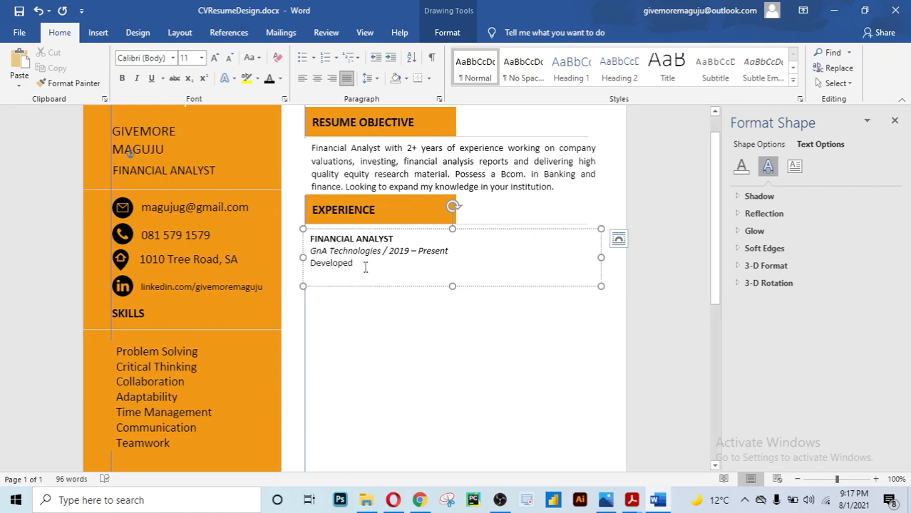
pyautogui.moveTo(358, 264); pyautogui.dragTo(311, 265)
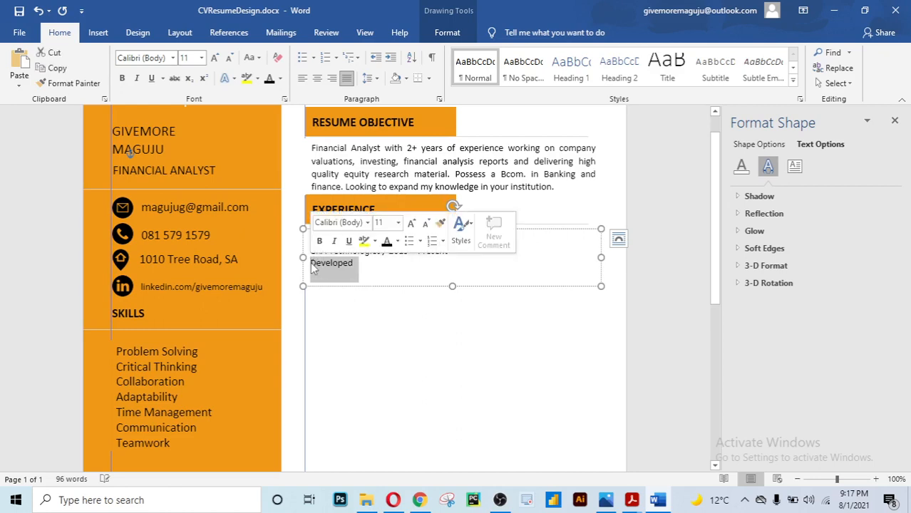
# Bullet the duties, enlarge the box, and list financial reports and strong liquidity management systems
pyautogui.click(314, 59)
pyautogui.press('Escape')
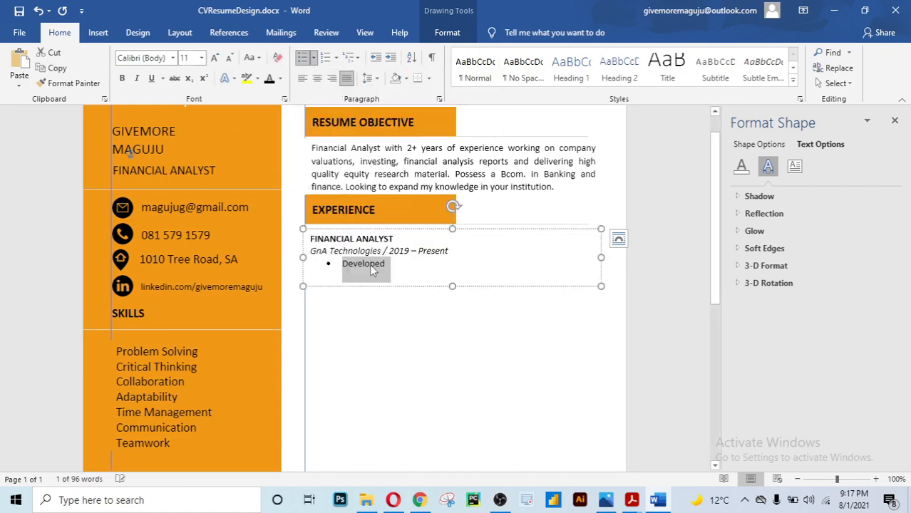
pyautogui.click(390, 265)
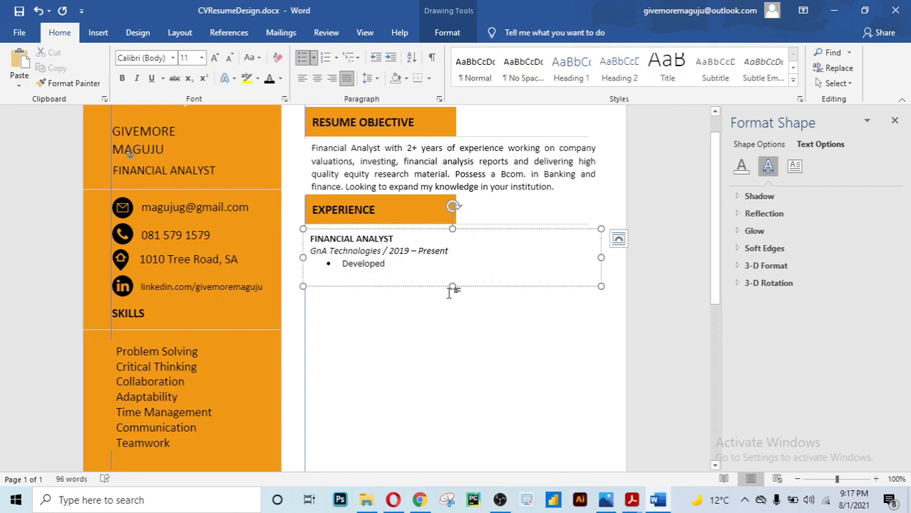
pyautogui.moveTo(452, 287); pyautogui.dragTo(458, 364)
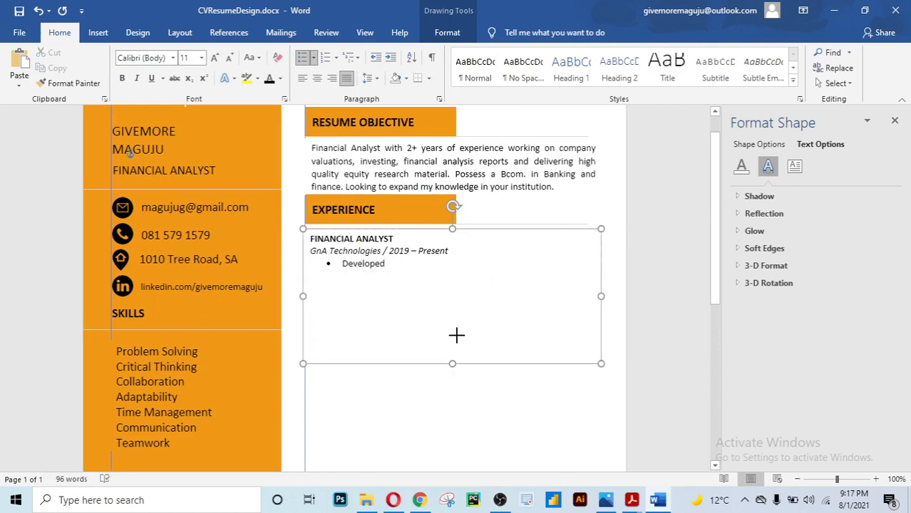
pyautogui.click(403, 264)
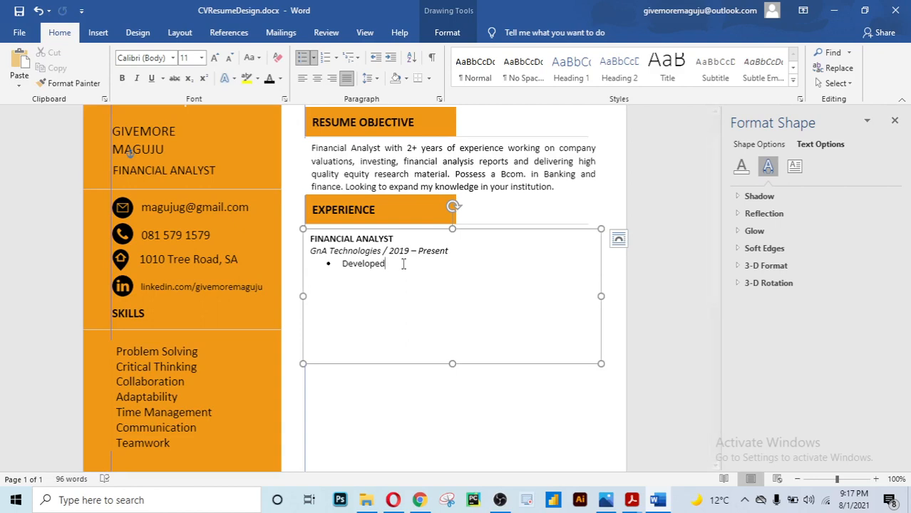
pyautogui.write('financial reports')
pyautogui.press('Return')
pyautogui.write('Deve')
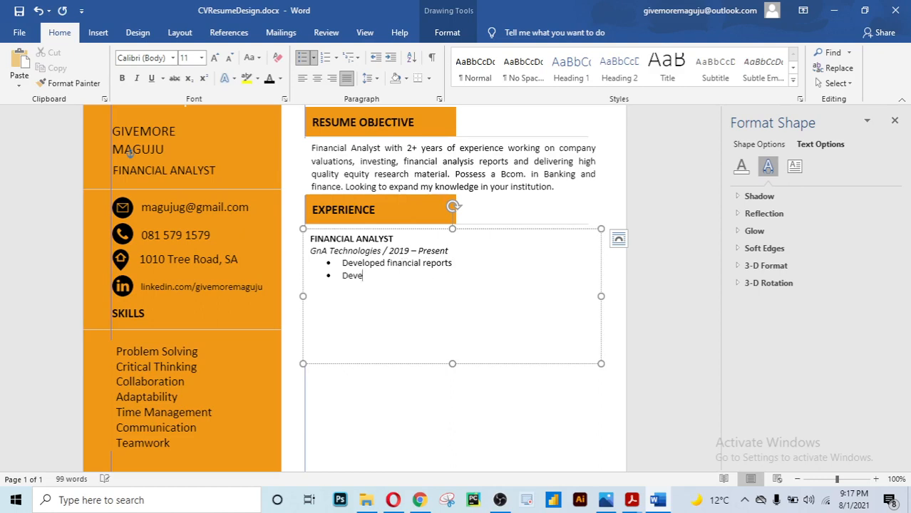
pyautogui.write('loped strong li')
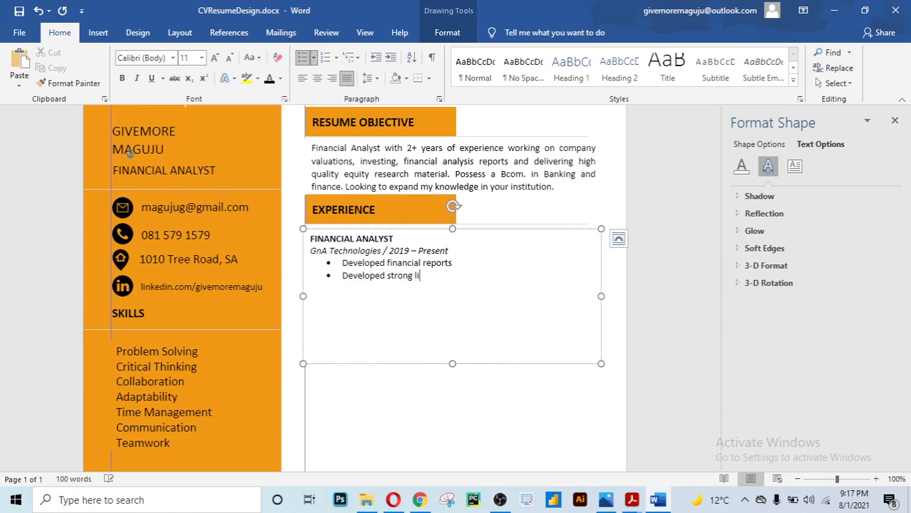
pyautogui.write('quidity sy')
pyautogui.write('management s')
pyautogui.write('ystems')
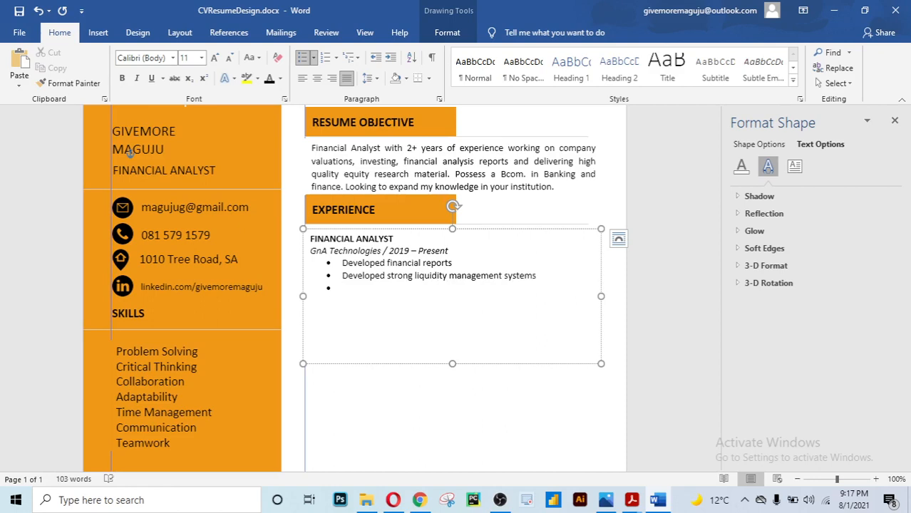
pyautogui.write('ontributed to company')
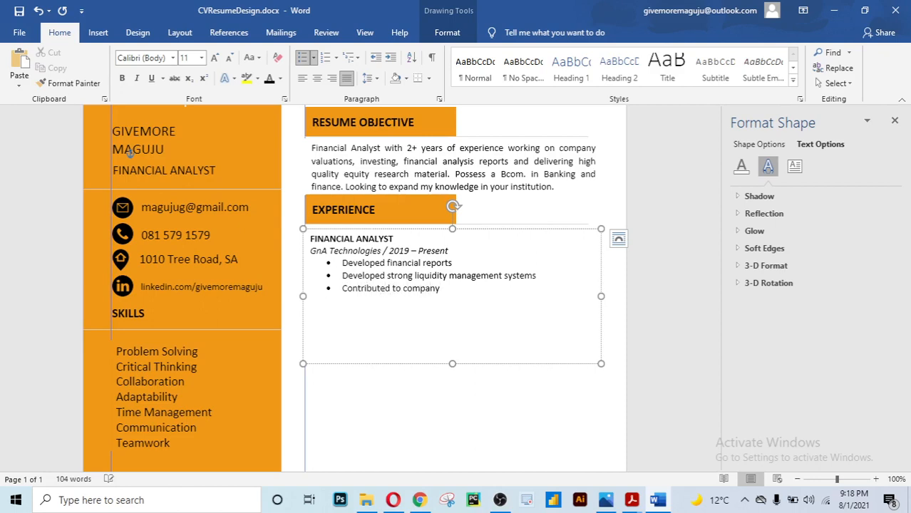
# Rewrite the third bullet as 'Boosted revenue by 50%' and start a new bullet
pyautogui.press('BackSpace')
pyautogui.press('BackSpace')
pyautogui.press('BackSpace')
pyautogui.press('BackSpace')
pyautogui.press('BackSpace')
pyautogui.press('BackSpace')
pyautogui.press('BackSpace')
pyautogui.press('BackSpace')
pyautogui.press('BackSpace')
pyautogui.press('BackSpace')
pyautogui.press('BackSpace')
pyautogui.press('BackSpace')
pyautogui.press('BackSpace')
pyautogui.press('BackSpace')
pyautogui.press('BackSpace')
pyautogui.press('BackSpace')
pyautogui.press('BackSpace')
pyautogui.press('BackSpace')
pyautogui.press('BackSpace')
pyautogui.press('BackSpace')
pyautogui.press('BackSpace')
pyautogui.press('BackSpace')
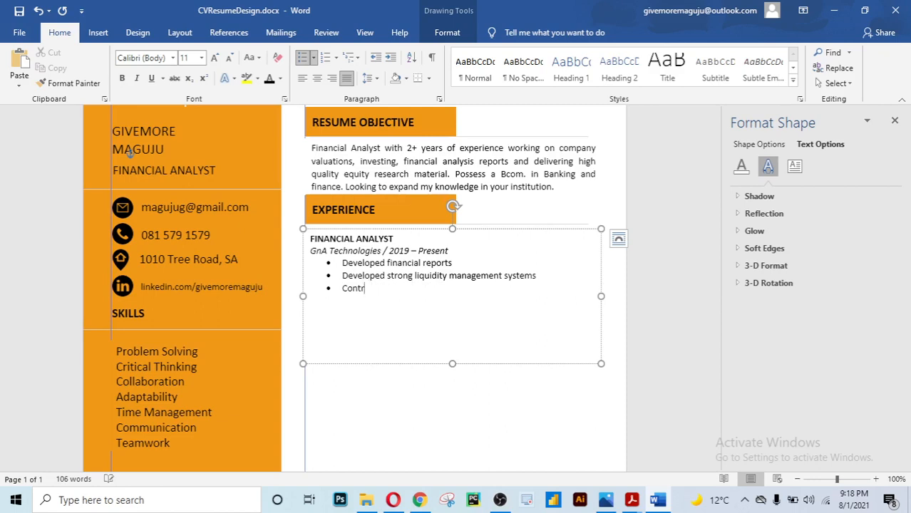
pyautogui.write('Boosted revenue by')
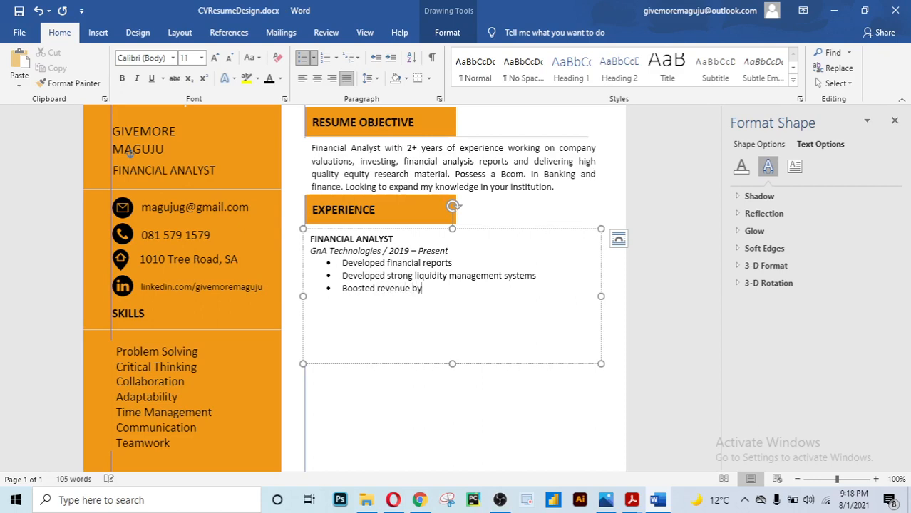
pyautogui.write(' 50%')
pyautogui.press('Return')
# Add bullets 'Trained 2 staff' and 'Conducted presentations', then shorten the box to fit
pyautogui.write('Trained ')
pyautogui.write('2')
pyautogui.write(' inter')
pyautogui.press('BackSpace')
pyautogui.press('BackSpace')
pyautogui.press('BackSpace')
pyautogui.press('BackSpace')
pyautogui.write('staff')
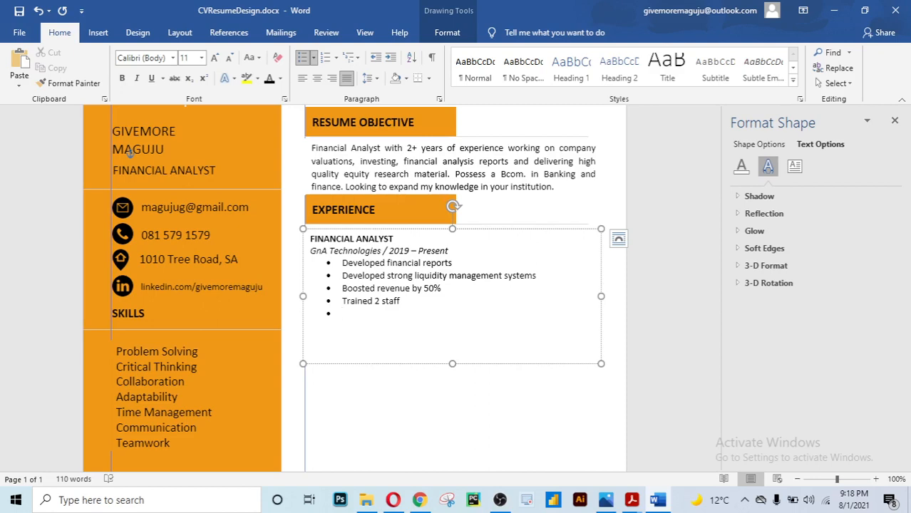
pyautogui.write('Conducted presentations')
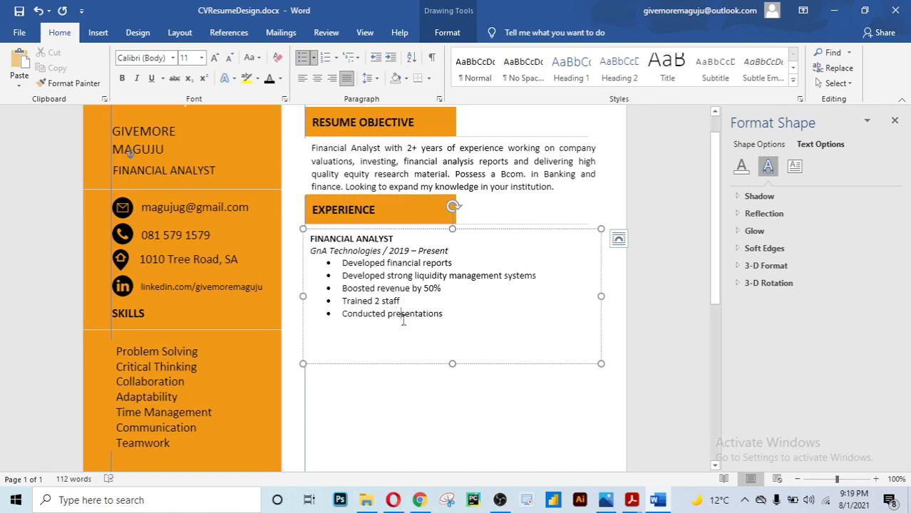
pyautogui.scroll(-1, 405, 317)
pyautogui.moveTo(449, 332); pyautogui.dragTo(448, 296)
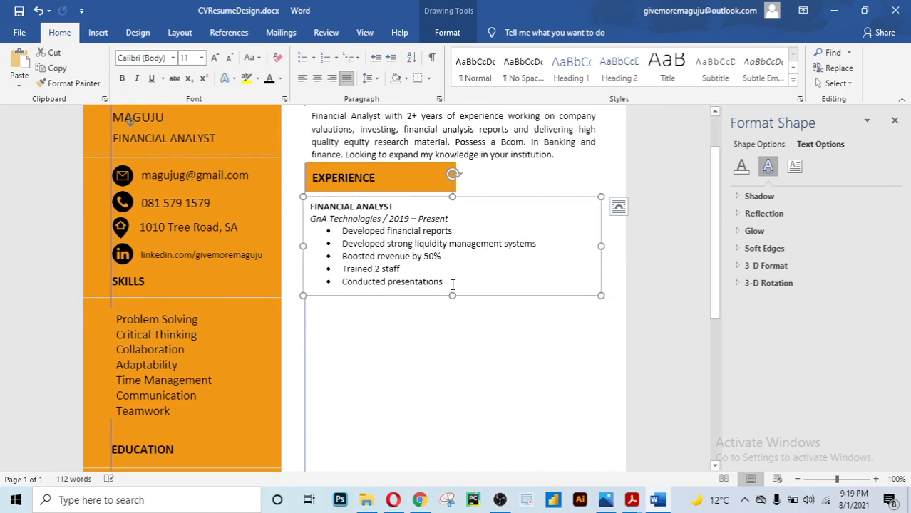
# Ctrl-drag a copy of the Financial Analyst box below the original and nudge it into line
pyautogui.click(458, 276)
pyautogui.click(474, 349)
pyautogui.scroll(-8, 476, 348)
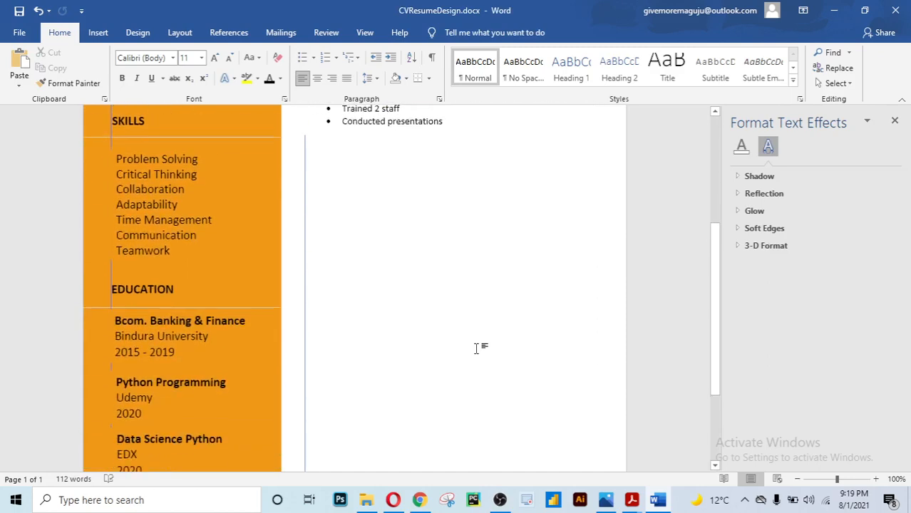
pyautogui.scroll(9, 477, 349)
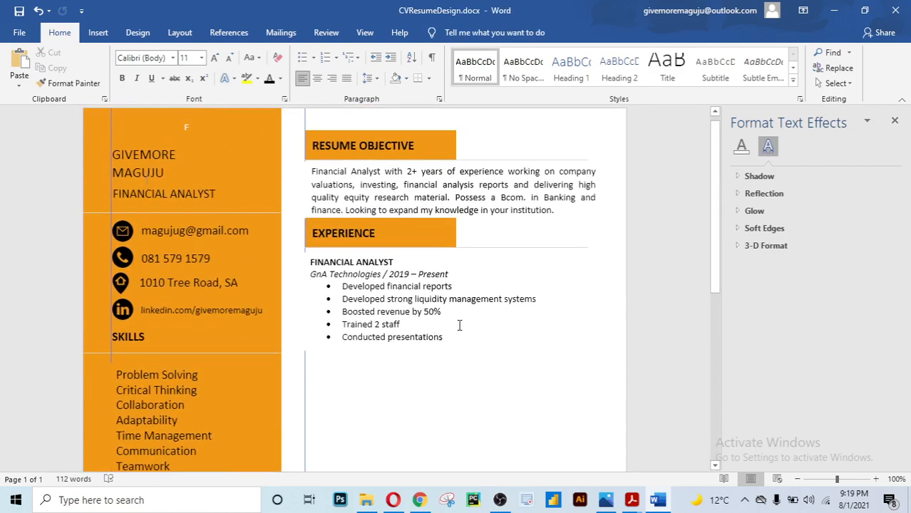
pyautogui.scroll(-1, 470, 317)
pyautogui.click(456, 300)
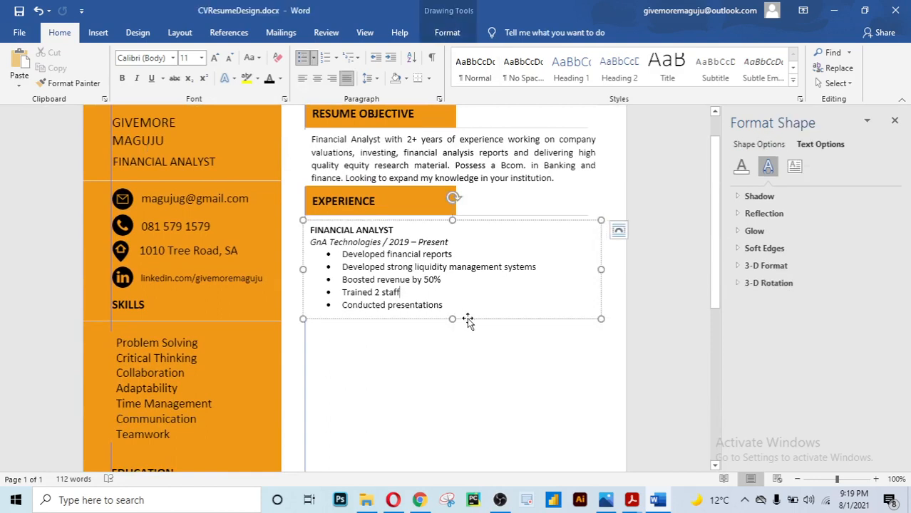
pyautogui.click(467, 319)
pyautogui.moveTo(468, 321); pyautogui.dragTo(464, 414)
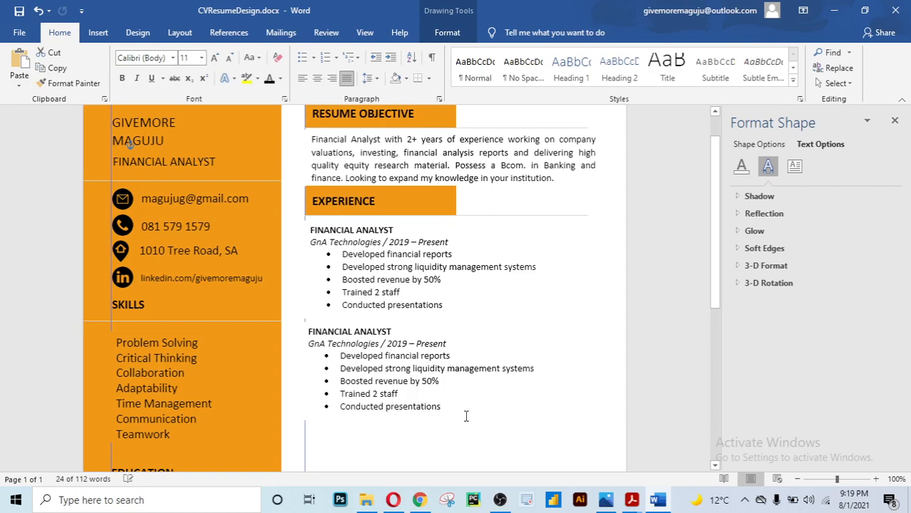
pyautogui.click(479, 375)
pyautogui.scroll(-2, 492, 363)
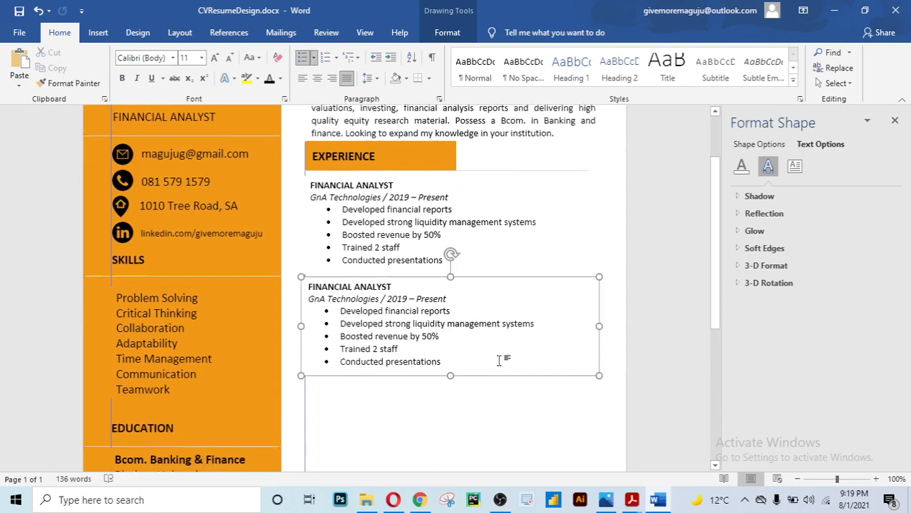
pyautogui.click(499, 359)
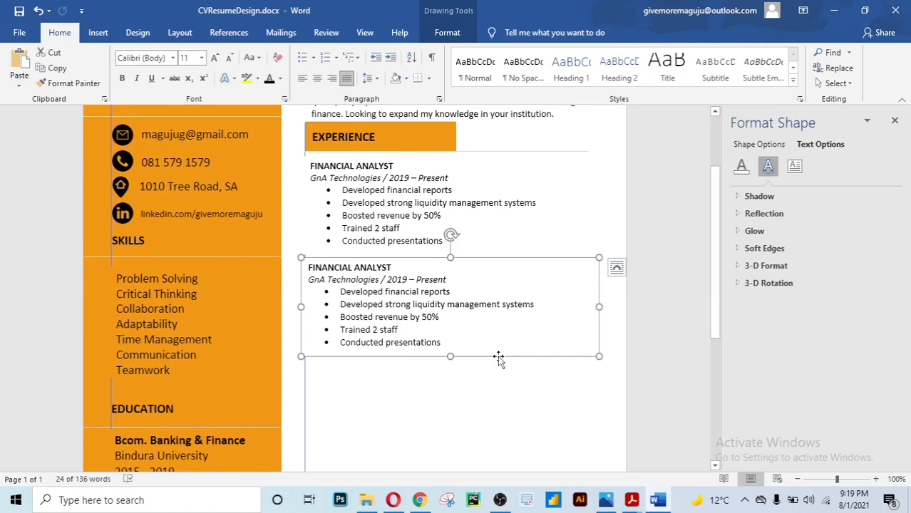
pyautogui.press('Right')
pyautogui.press('Right')
pyautogui.press('Right')
pyautogui.press('Right')
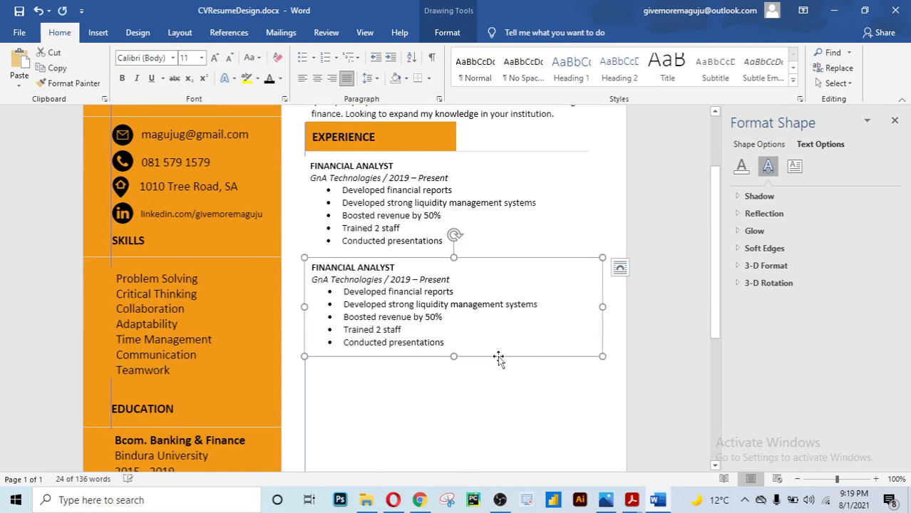
pyautogui.press('Left')
pyautogui.press('Left')
pyautogui.press('Right')
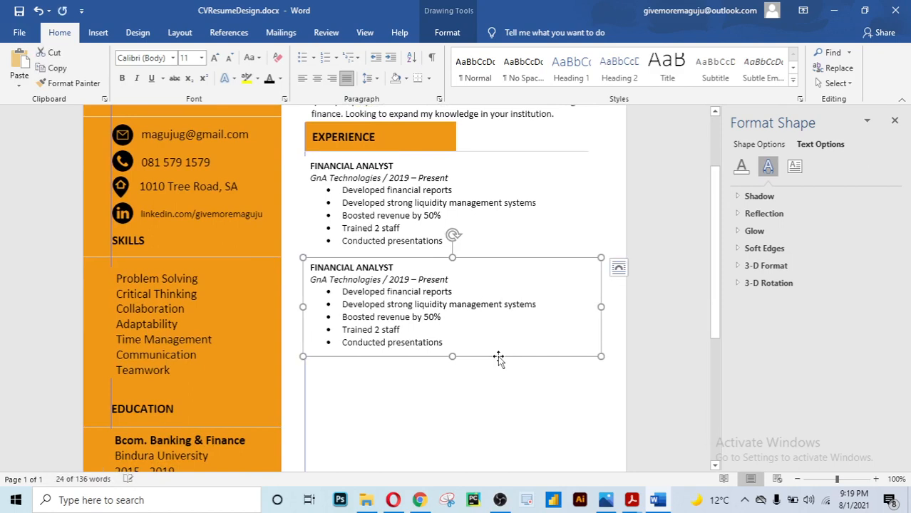
pyautogui.click(494, 399)
pyautogui.scroll(2, 476, 346)
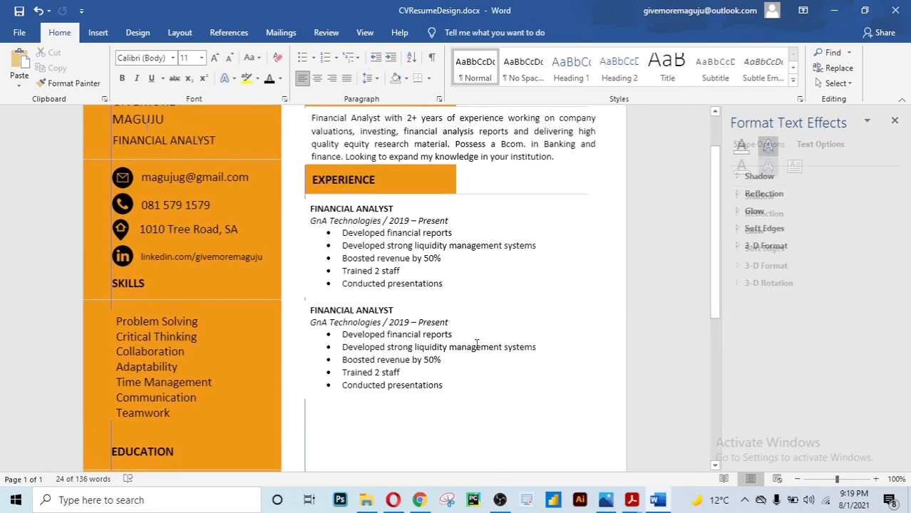
pyautogui.scroll(-4, 476, 343)
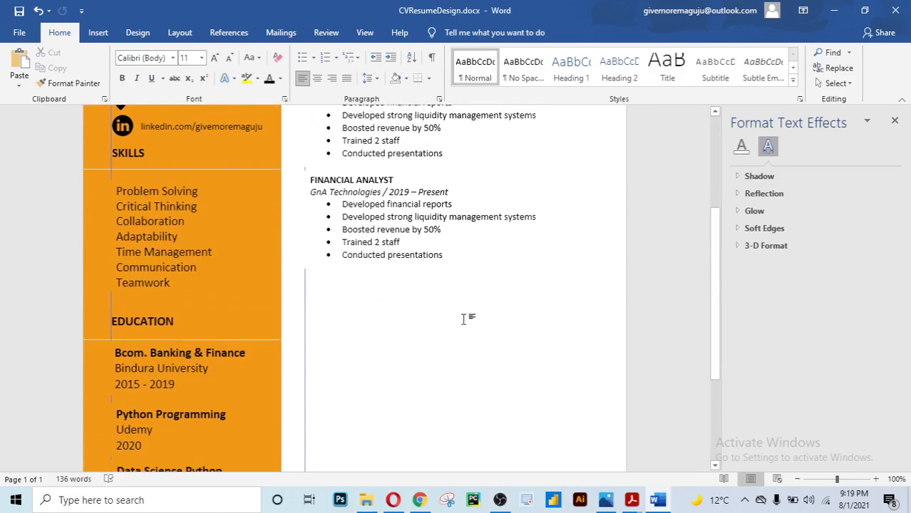
# Duplicate the Financial Analyst entry again, dropping the copy beneath the existing entry
pyautogui.click(420, 248)
pyautogui.scroll(5, 442, 214)
pyautogui.scroll(-5, 471, 250)
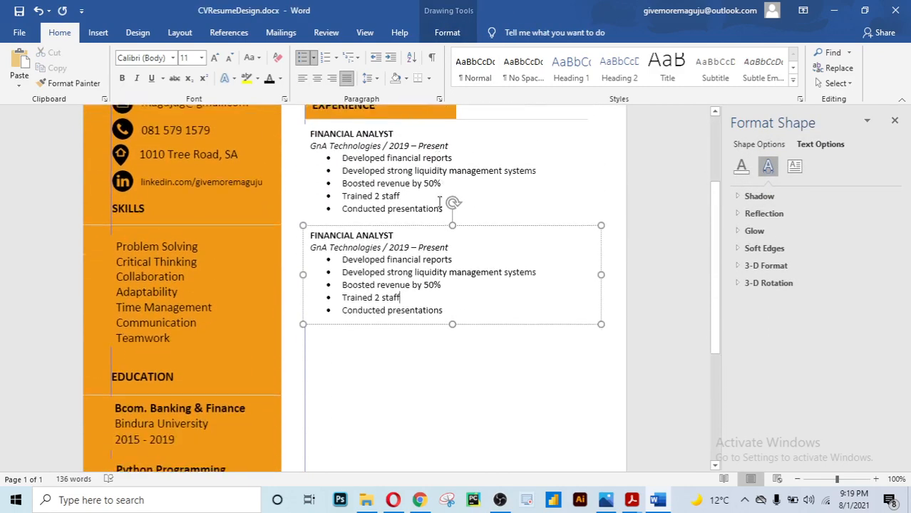
pyautogui.click(477, 270)
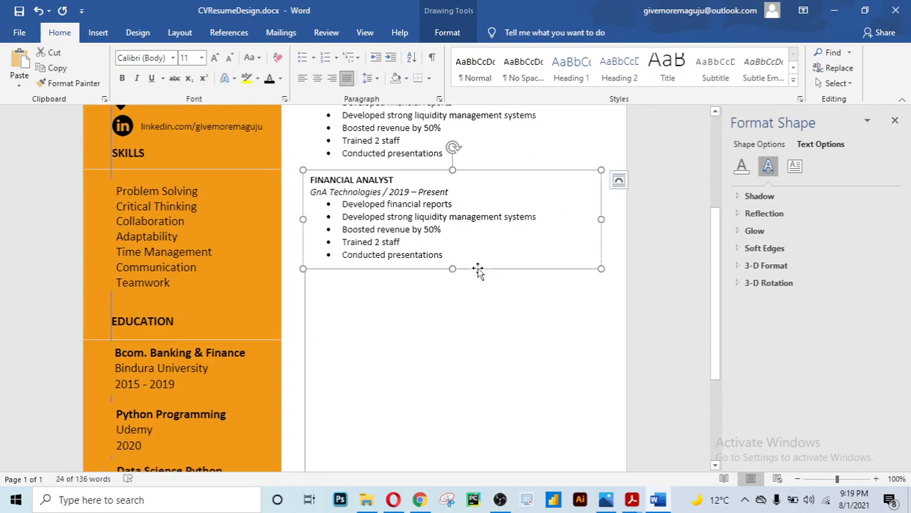
pyautogui.moveTo(479, 271); pyautogui.dragTo(475, 360)
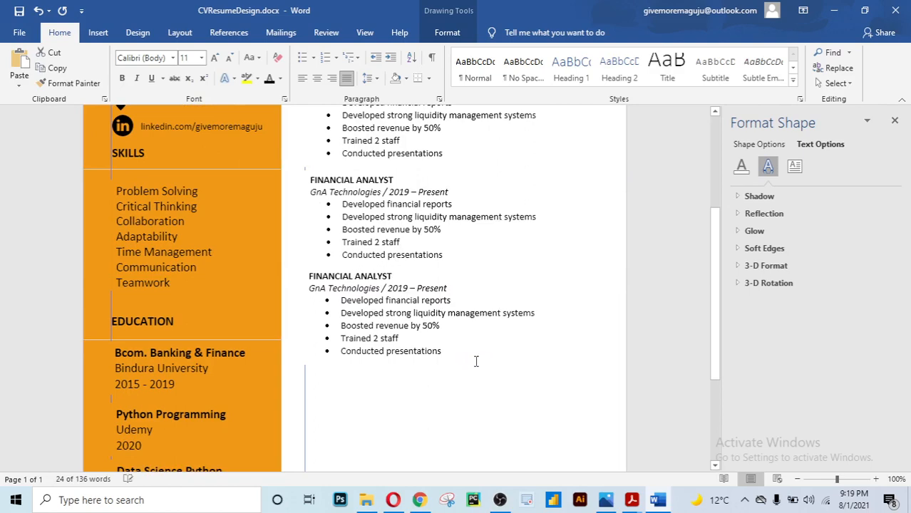
pyautogui.click(482, 207)
pyautogui.scroll(5, 482, 206)
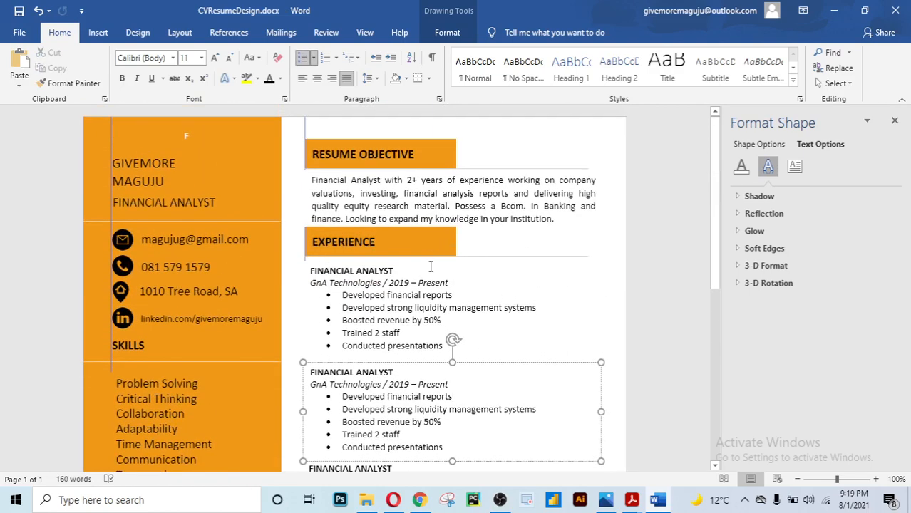
# Check the stacked Financial Analyst entries to confirm they line up
pyautogui.click(413, 294)
pyautogui.scroll(-1, 413, 293)
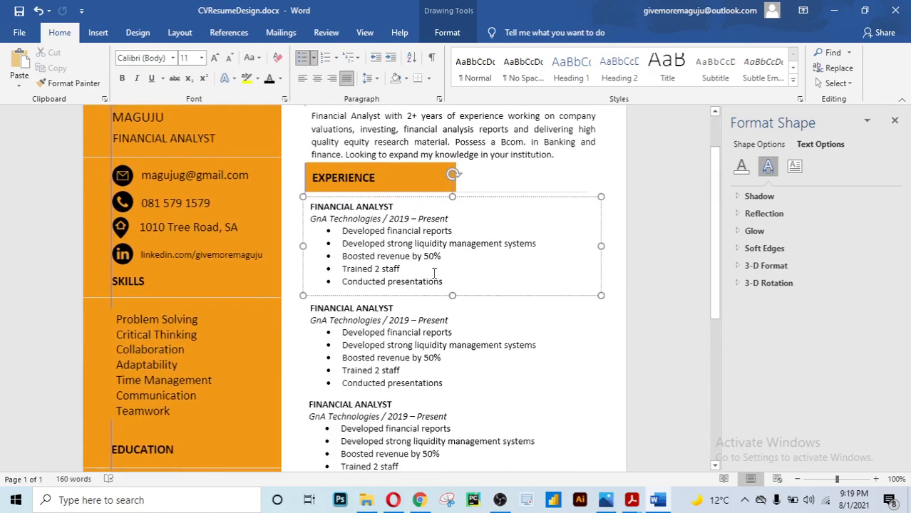
pyautogui.click(388, 345)
pyautogui.scroll(-1, 399, 342)
pyautogui.scroll(-1, 399, 343)
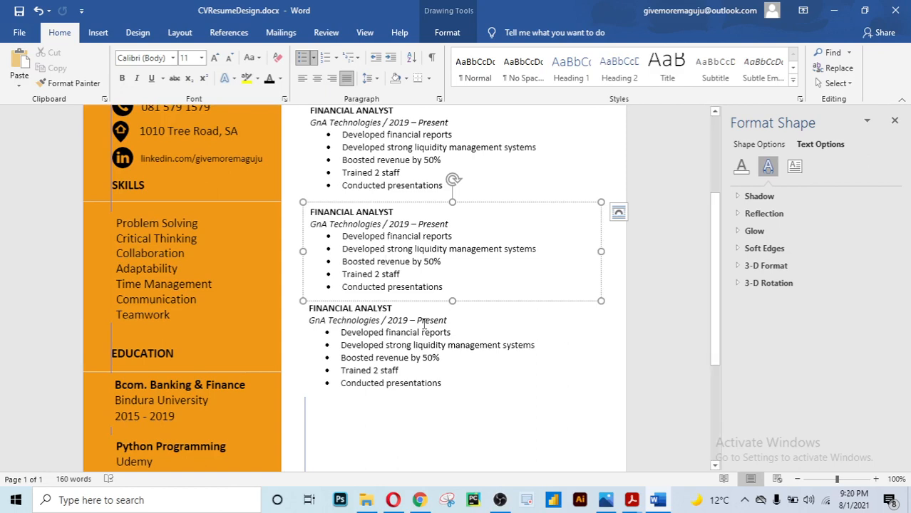
pyautogui.click(440, 286)
pyautogui.scroll(3, 450, 279)
pyautogui.scroll(1, 451, 280)
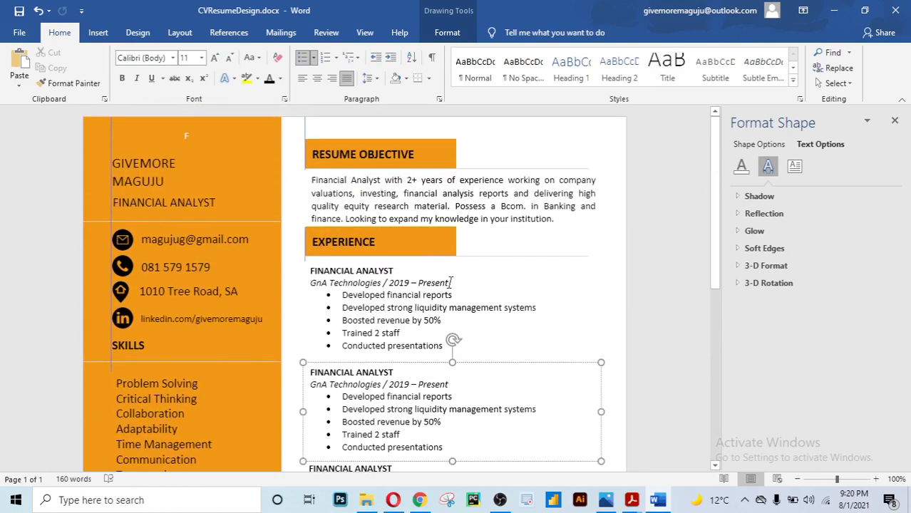
pyautogui.click(450, 283)
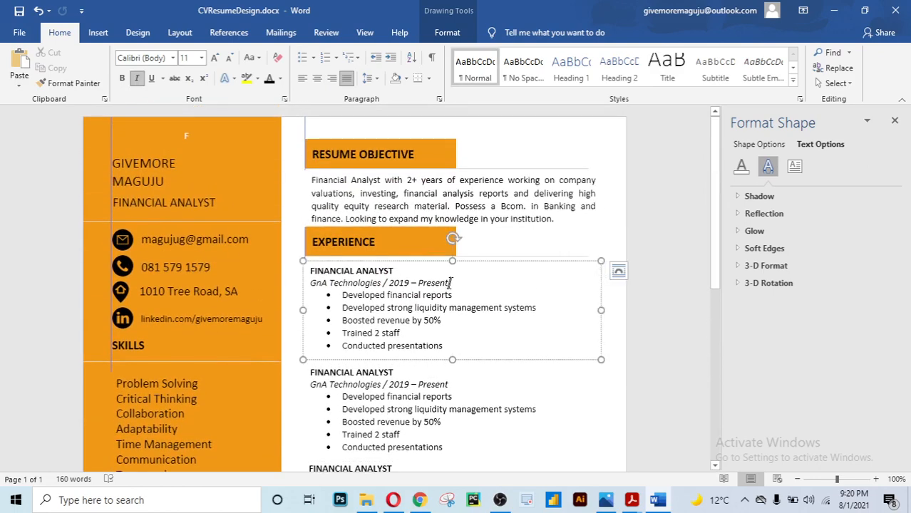
pyautogui.scroll(-9, 450, 284)
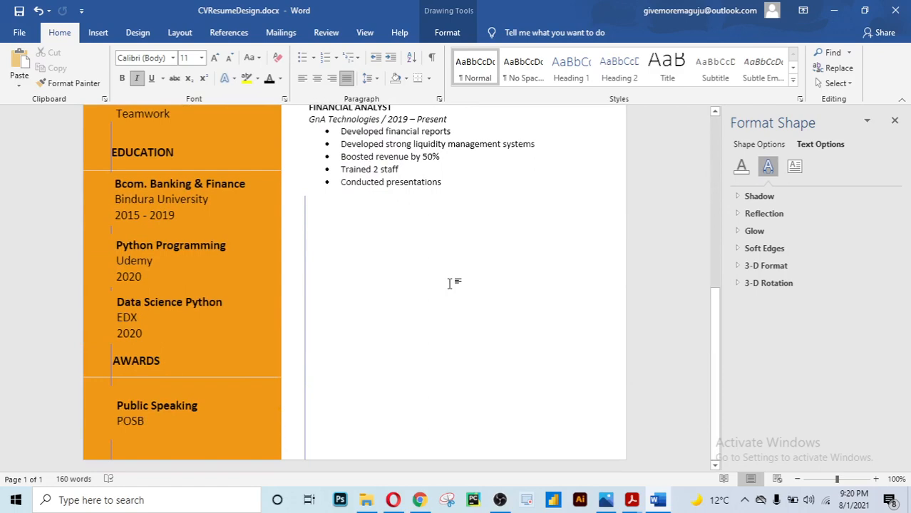
pyautogui.scroll(3, 450, 284)
pyautogui.scroll(4, 449, 285)
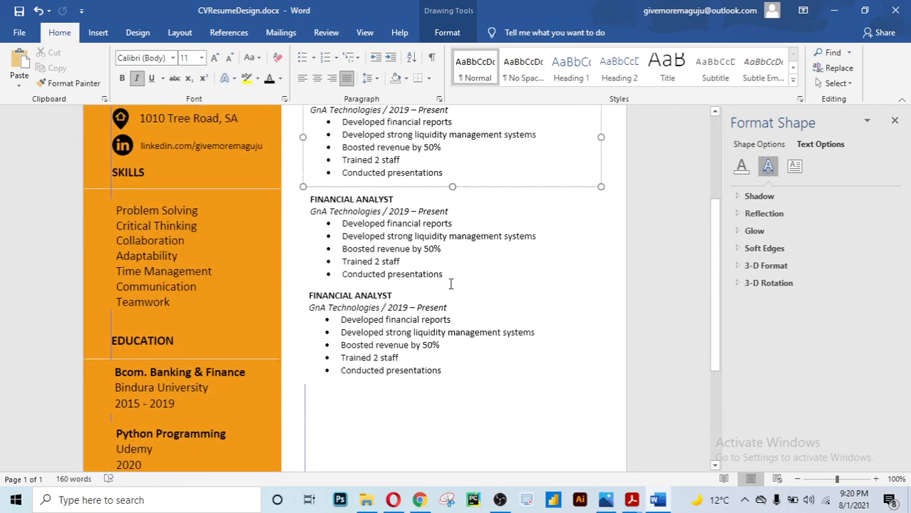
pyautogui.scroll(-4, 449, 286)
# Copy the lowest Financial Analyst box and paste a fourth entry below it
pyautogui.click(470, 324)
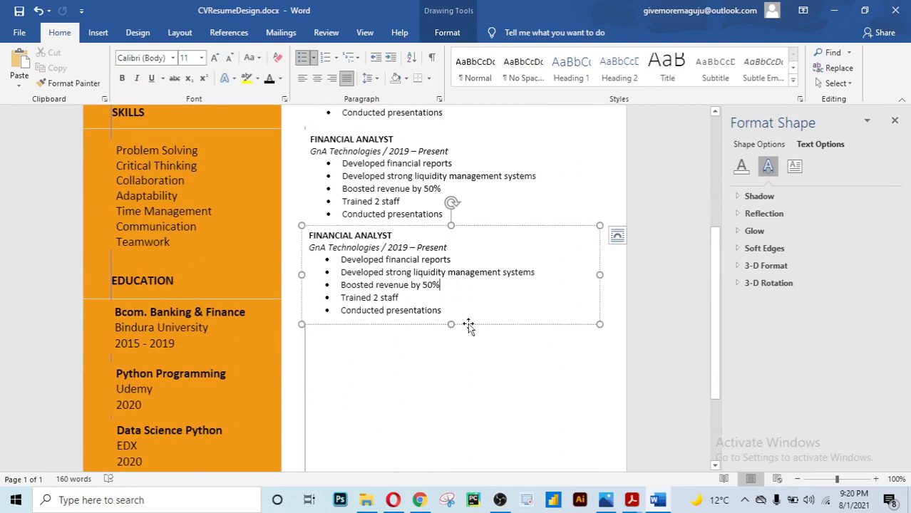
pyautogui.moveTo(470, 325); pyautogui.dragTo(467, 426)
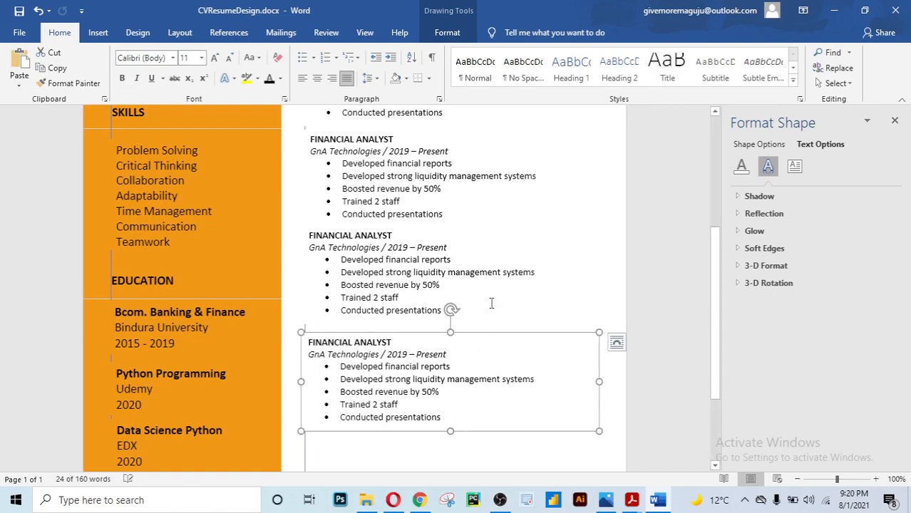
pyautogui.click(497, 271)
pyautogui.scroll(-3, 497, 270)
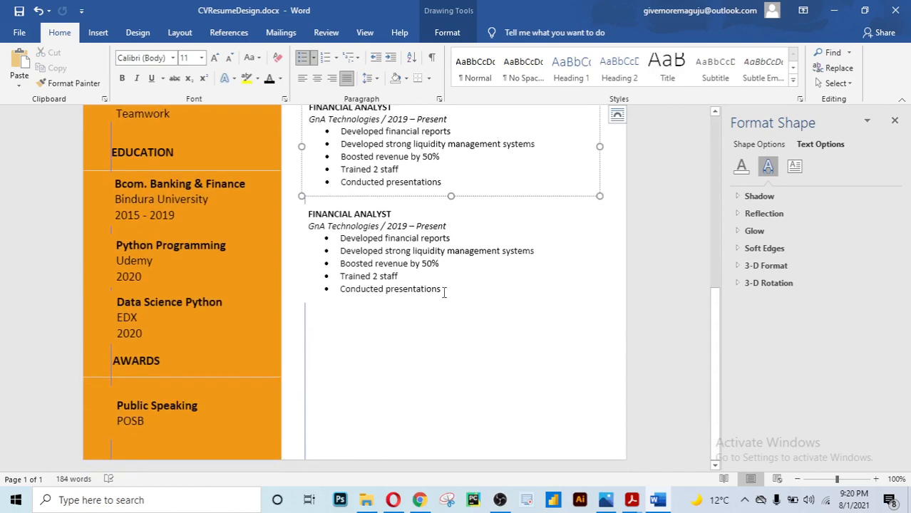
pyautogui.click(393, 264)
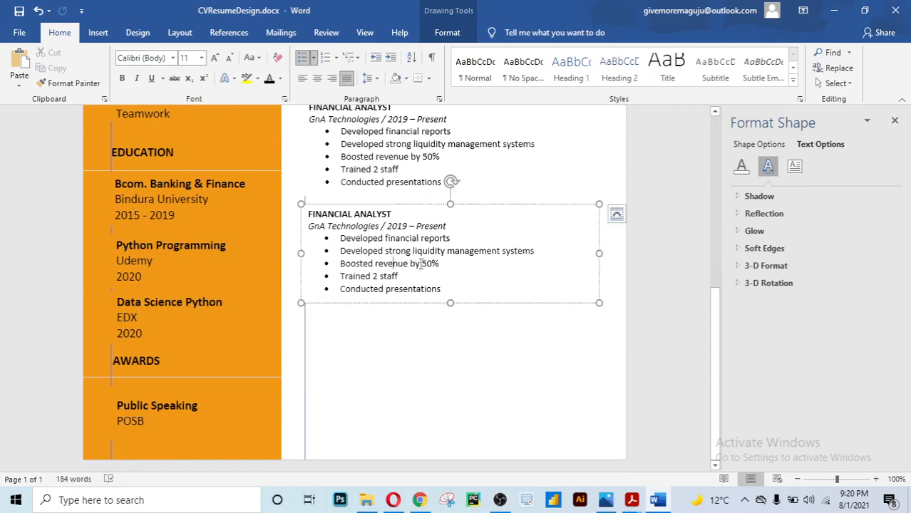
pyautogui.click(490, 208)
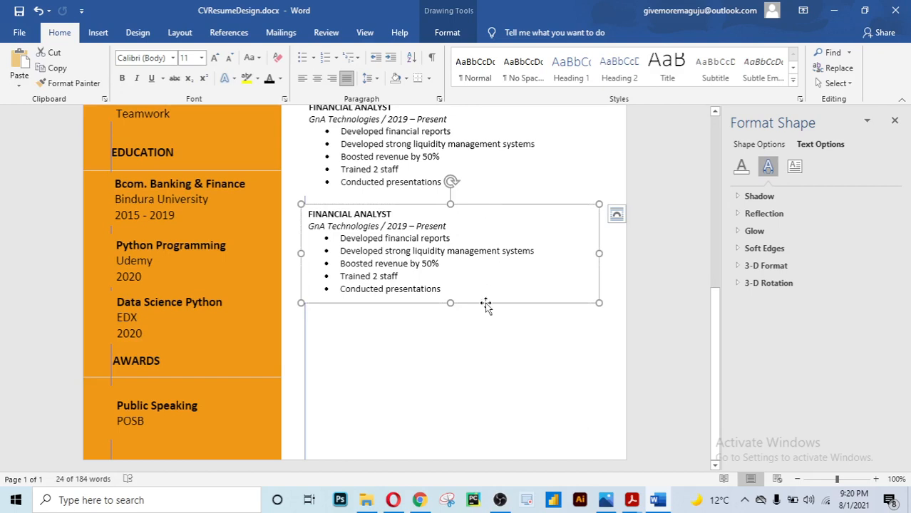
pyautogui.hotkey('ctrl', 'v')
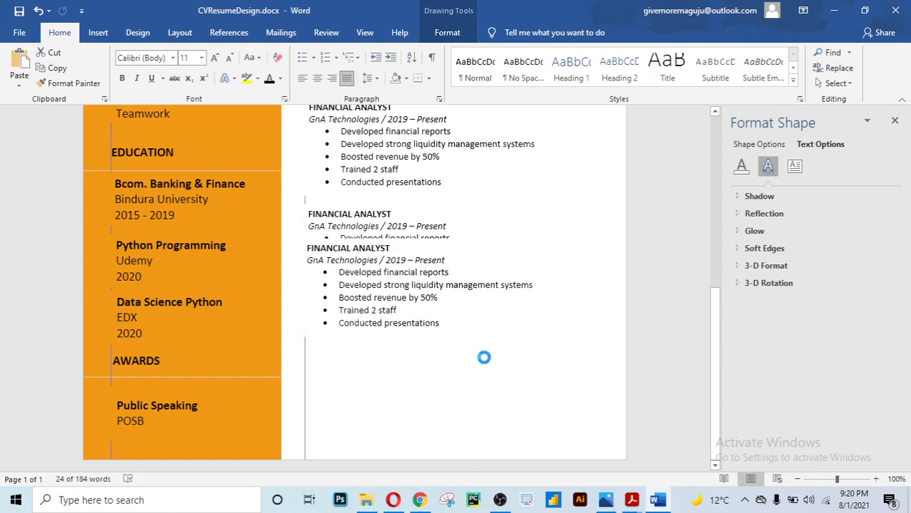
pyautogui.moveTo(485, 392); pyautogui.dragTo(484, 401)
# Nudge the fourth entry further down with the Down arrow, leaving a gap above it
pyautogui.click(434, 330)
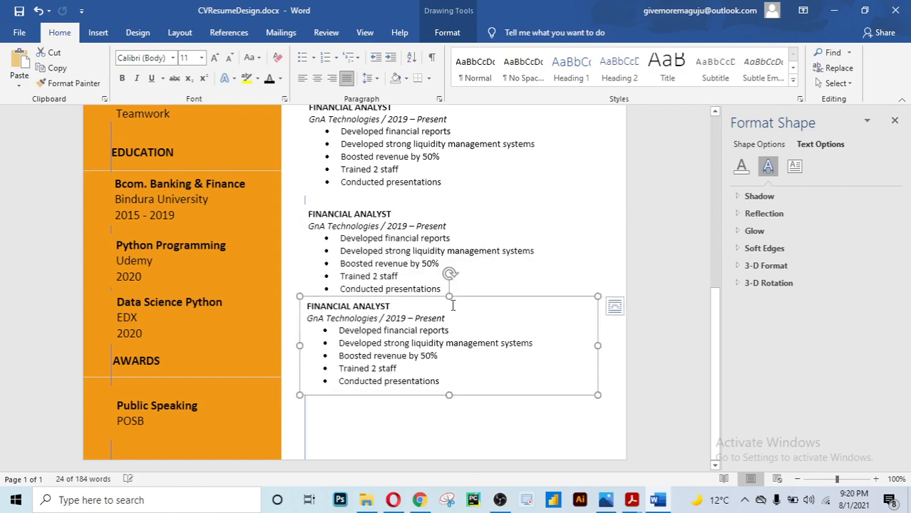
pyautogui.moveTo(440, 381); pyautogui.dragTo(345, 322)
pyautogui.click(398, 335)
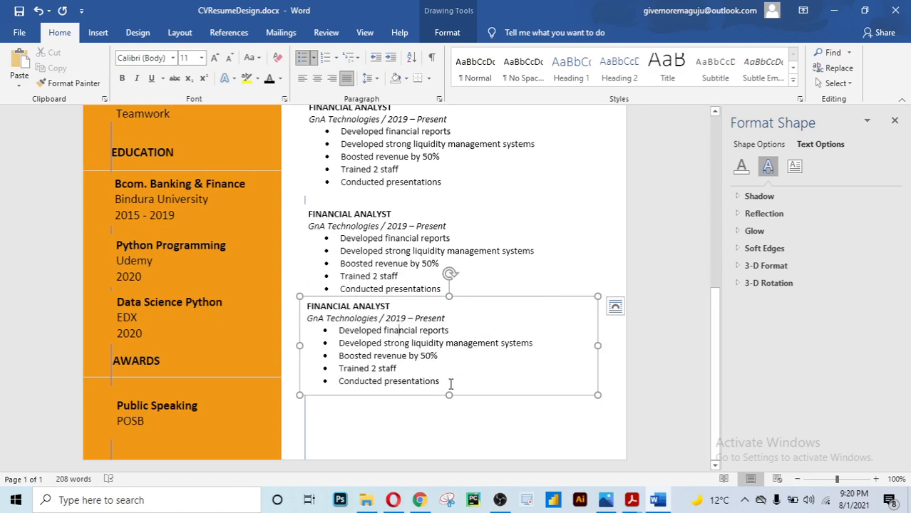
pyautogui.moveTo(451, 385); pyautogui.dragTo(326, 302)
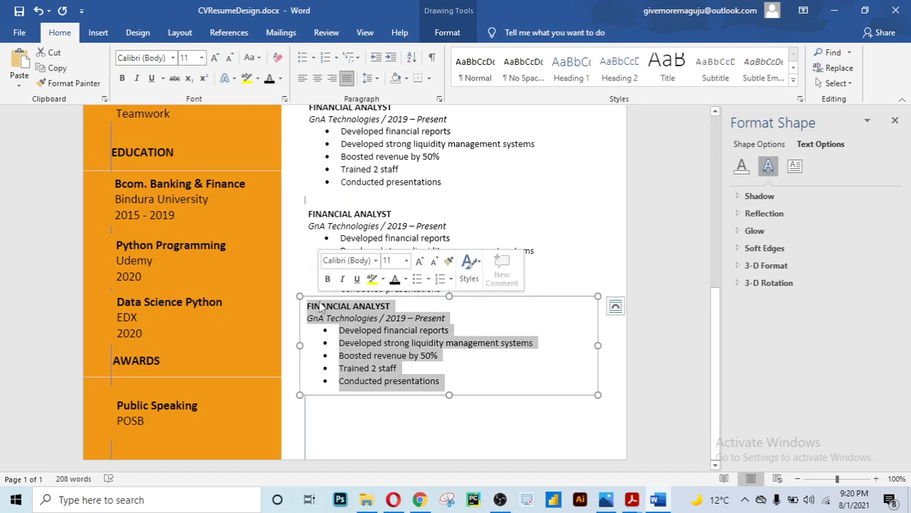
pyautogui.click(574, 228)
pyautogui.click(469, 338)
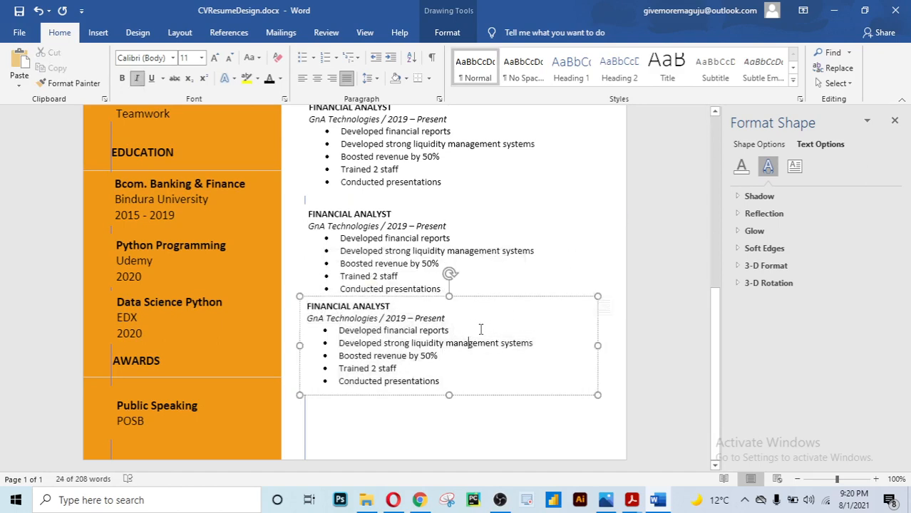
pyautogui.click(487, 297)
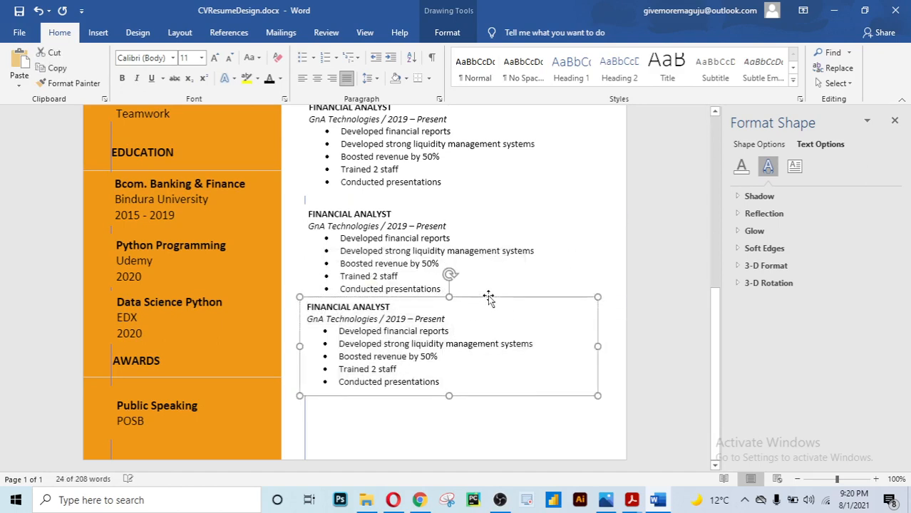
pyautogui.press('Down')
pyautogui.press('Down')
pyautogui.press('Down')
pyautogui.press('Down')
pyautogui.press('Down')
pyautogui.press('Down')
pyautogui.press('Down')
pyautogui.press('Down')
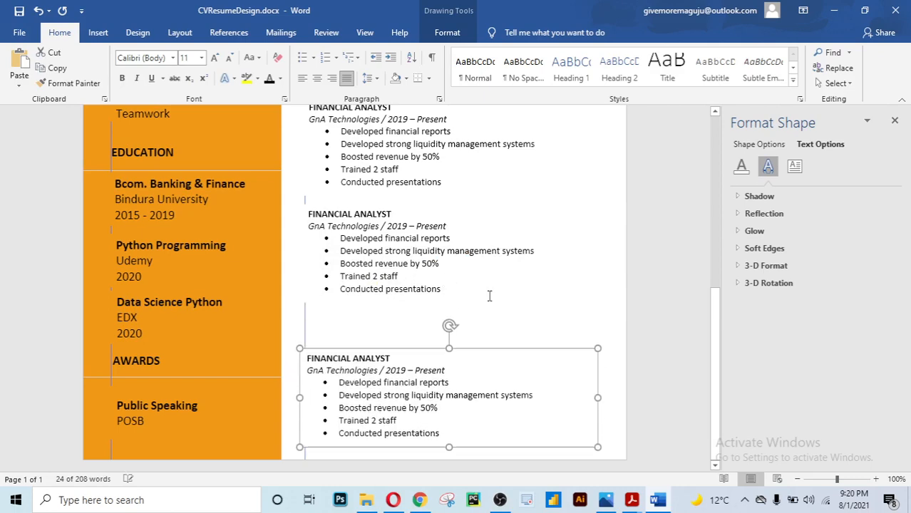
pyautogui.scroll(10, 487, 297)
pyautogui.scroll(1, 487, 297)
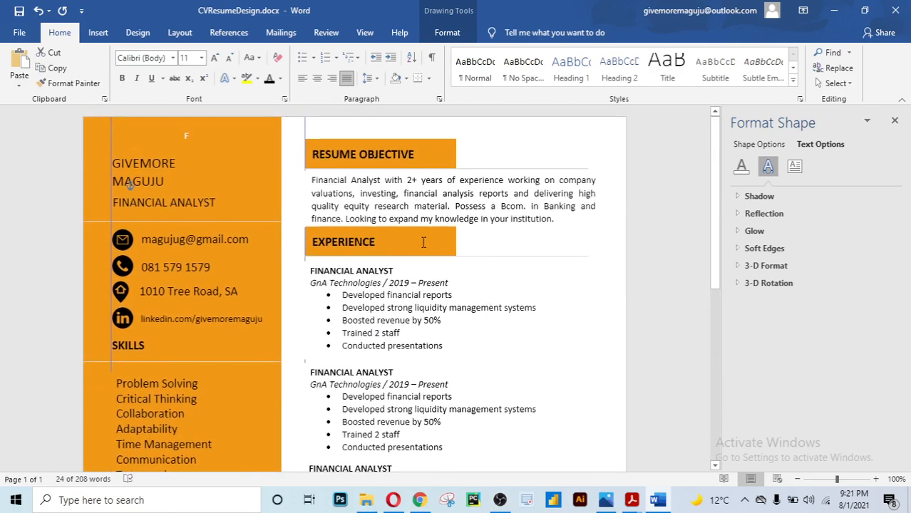
# Copy the orange EXPERIENCE heading into the gap above the last entry and align it
pyautogui.click(423, 243)
pyautogui.click(431, 257)
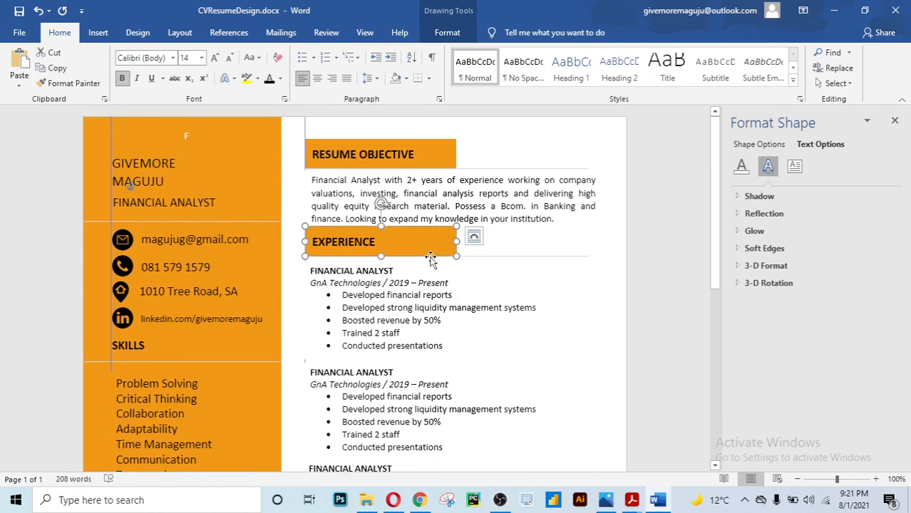
pyautogui.moveTo(431, 257); pyautogui.dragTo(423, 443)
pyautogui.scroll(-8, 472, 314)
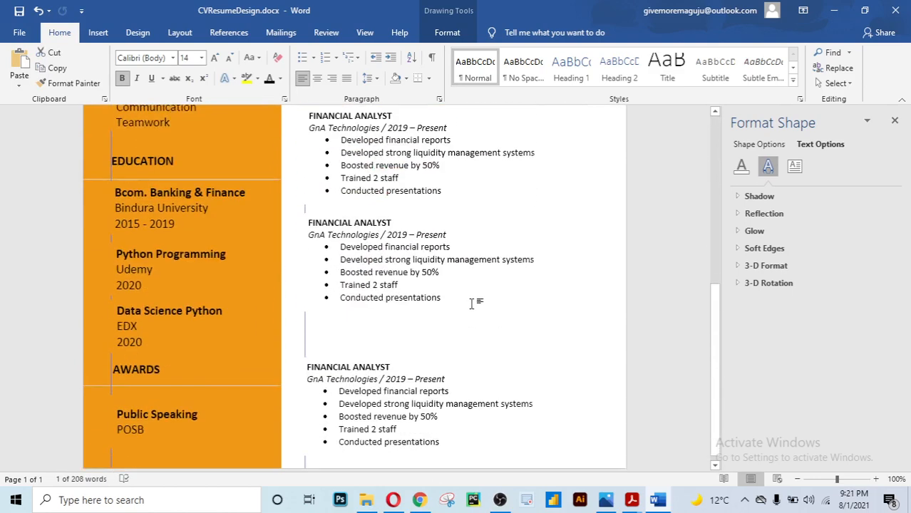
pyautogui.scroll(1, 448, 200)
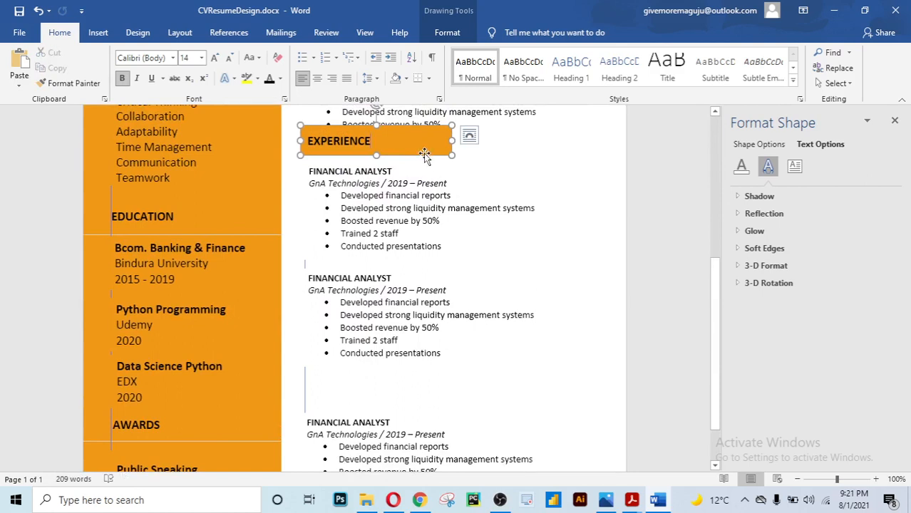
pyautogui.moveTo(427, 164); pyautogui.dragTo(428, 397)
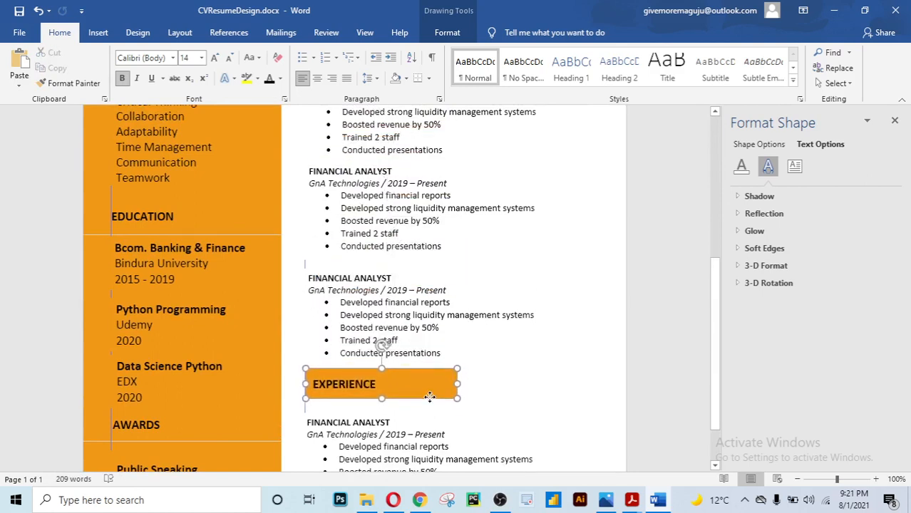
pyautogui.click(511, 330)
pyautogui.scroll(-1, 499, 328)
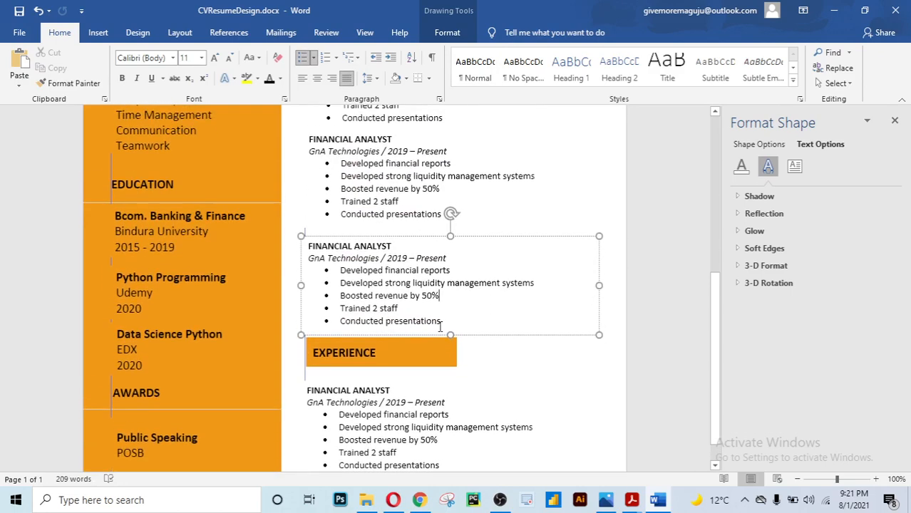
pyautogui.click(422, 343)
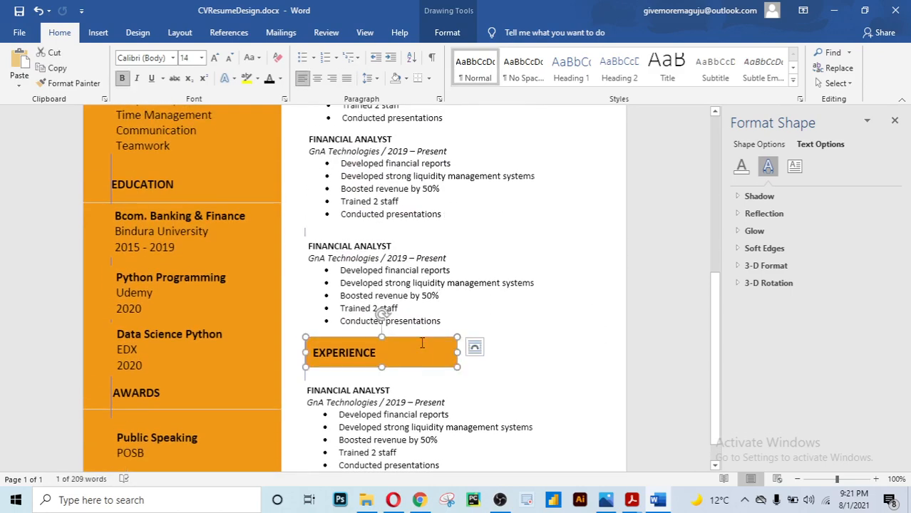
pyautogui.hotkey('ctrl', 'Left')
# Replace the heading copy's text with INTERESTS
pyautogui.click(486, 305)
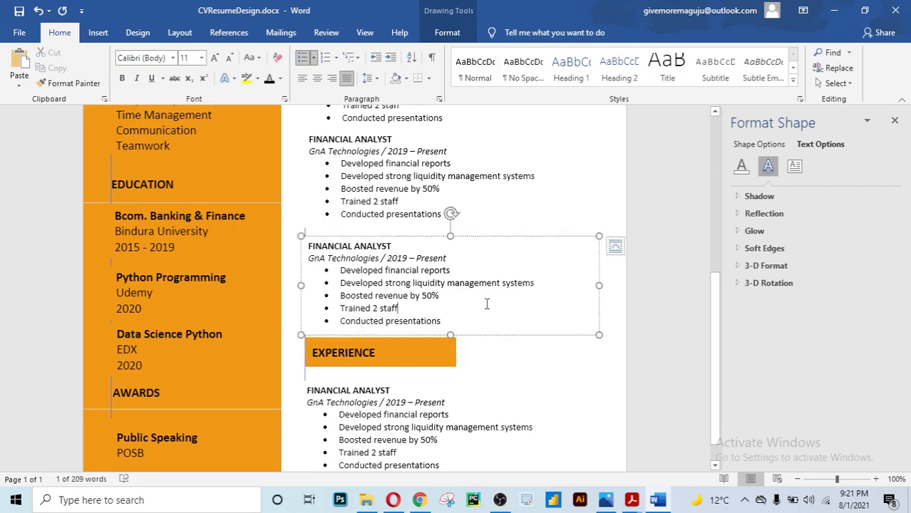
pyautogui.moveTo(379, 355); pyautogui.dragTo(311, 354)
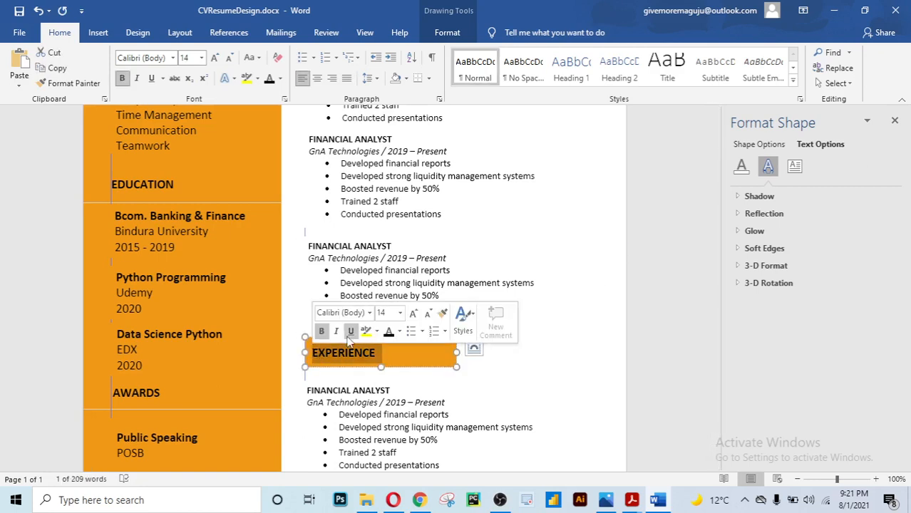
pyautogui.press('BackSpace')
pyautogui.write('INTERESTS')
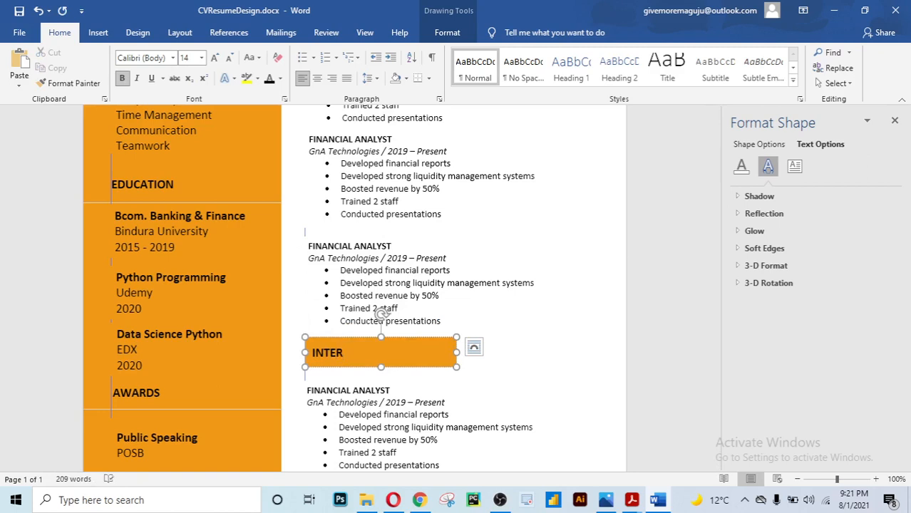
# Nudge the lower Financial Analyst block up three times to sit under INTERESTS
pyautogui.click(471, 271)
pyautogui.scroll(-1, 470, 271)
pyautogui.click(421, 391)
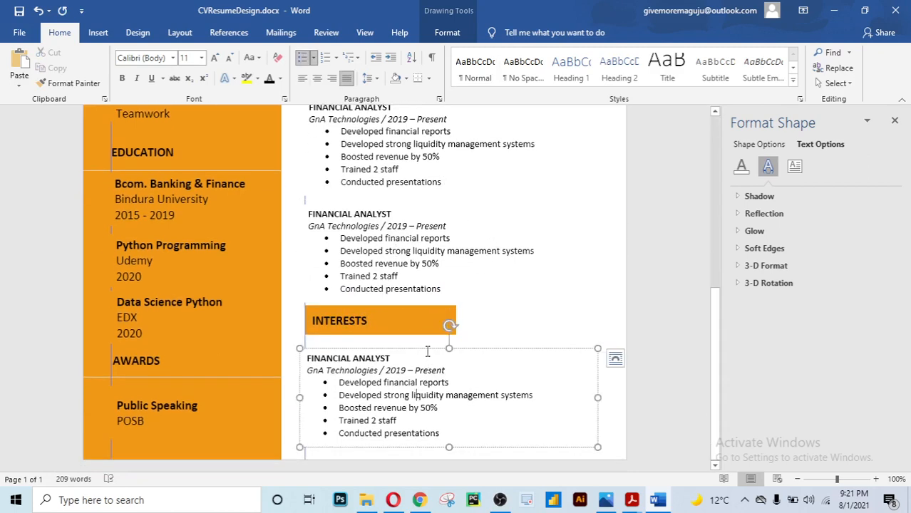
pyautogui.click(425, 348)
pyautogui.press('Up')
pyautogui.press('Up')
pyautogui.press('Up')
pyautogui.press('Up')
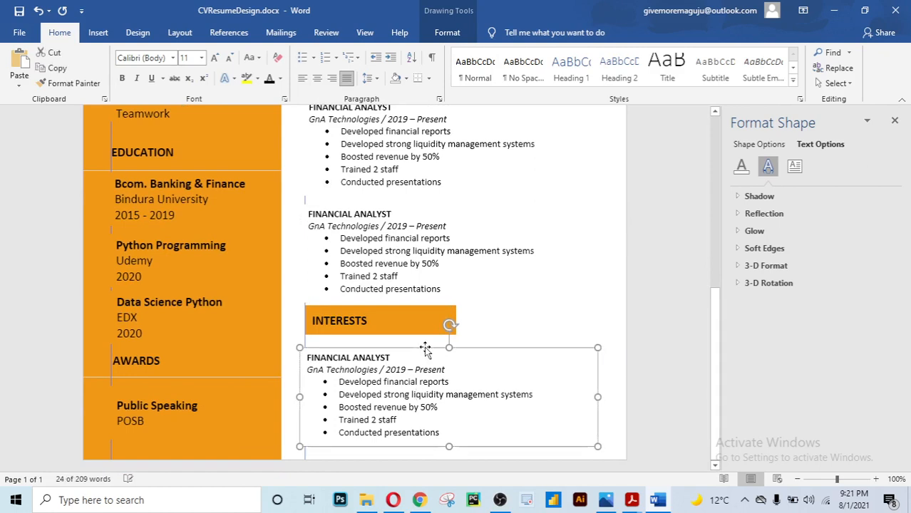
pyautogui.press('Up')
pyautogui.press('Up')
pyautogui.press('Up')
pyautogui.press('Up')
pyautogui.press('Up')
pyautogui.press('Up')
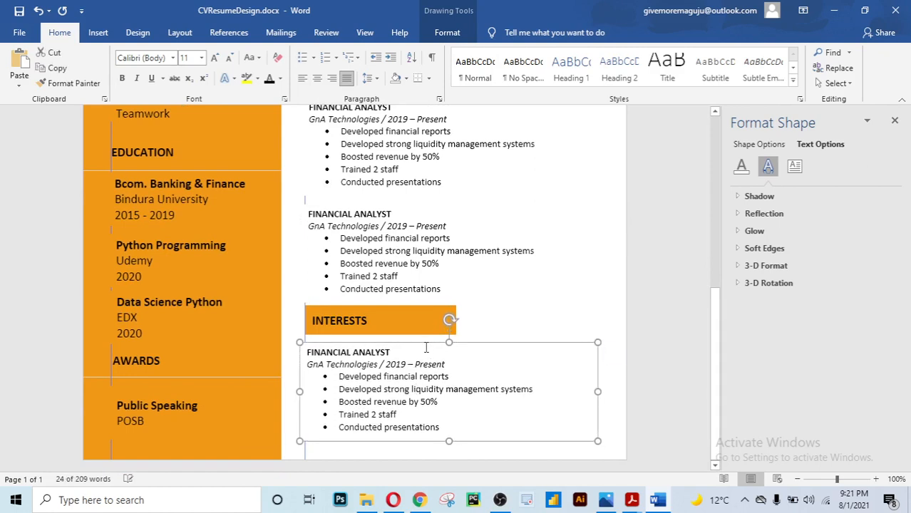
pyautogui.press('Up')
pyautogui.press('Up')
pyautogui.press('Up')
pyautogui.press('Up')
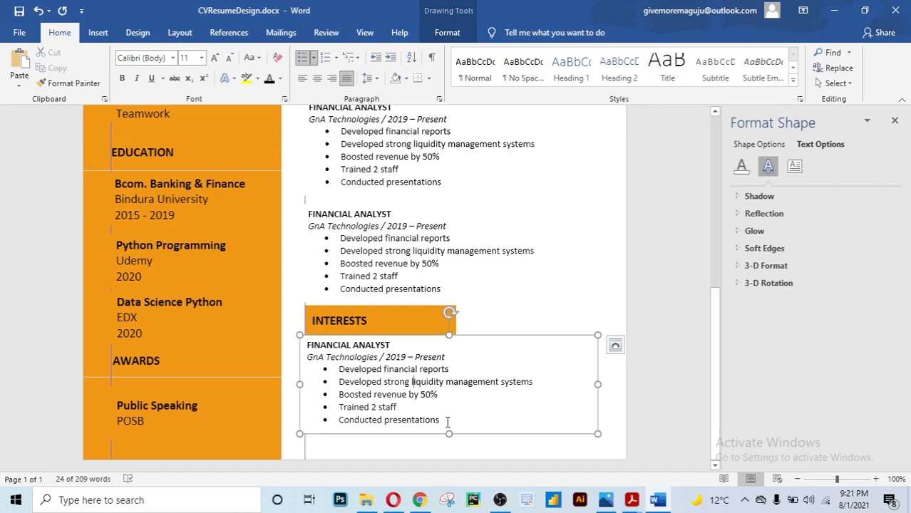
# Replace the box text with unbulleted lines: Data science, Python Programming, Web Development
pyautogui.moveTo(448, 420); pyautogui.dragTo(325, 327)
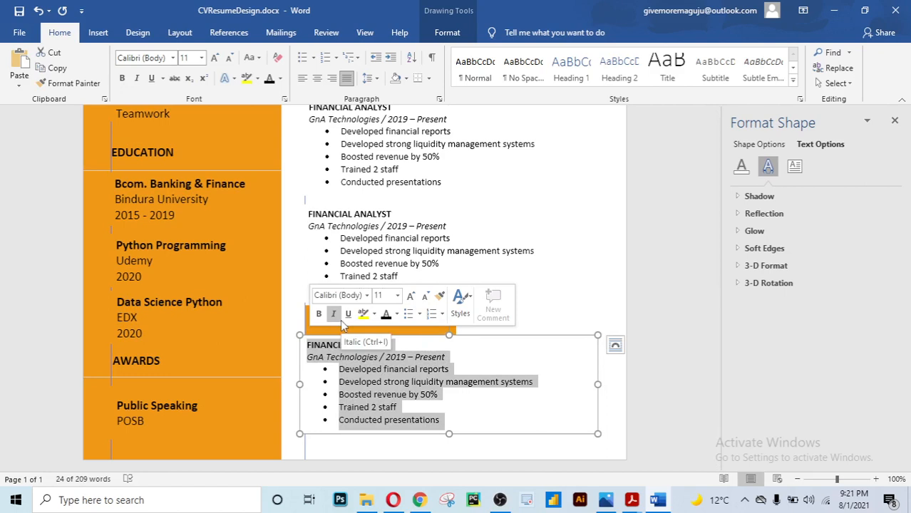
pyautogui.press('BackSpace')
pyautogui.write('Data')
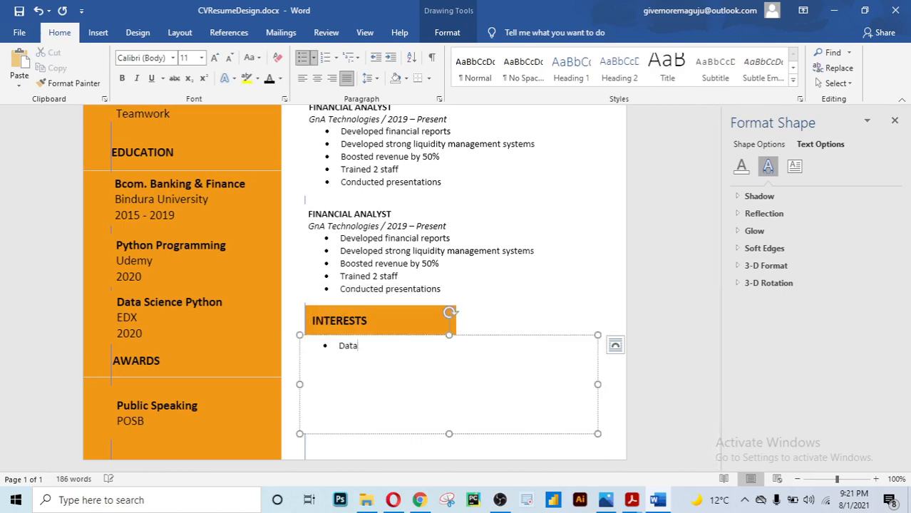
pyautogui.press('BackSpace')
pyautogui.press('BackSpace')
pyautogui.press('BackSpace')
pyautogui.press('BackSpace')
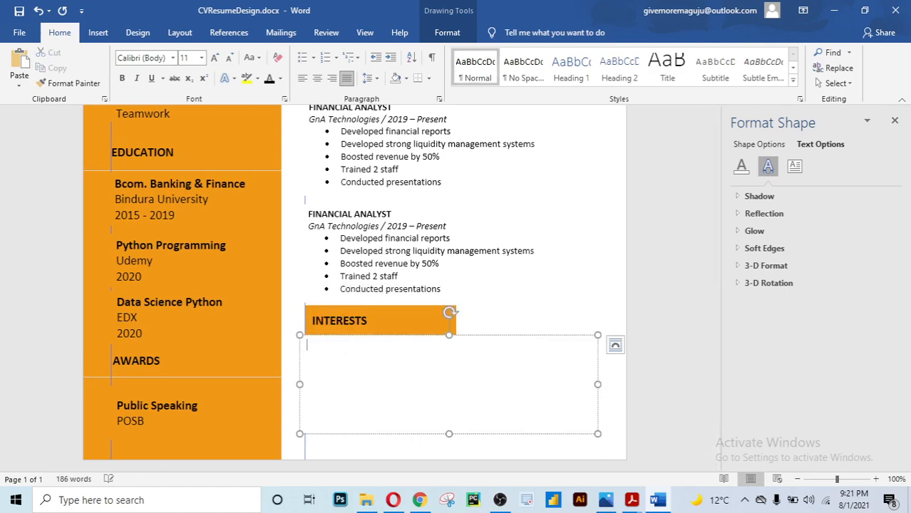
pyautogui.write('Data science')
pyautogui.press('Return')
pyautogui.write('Python')
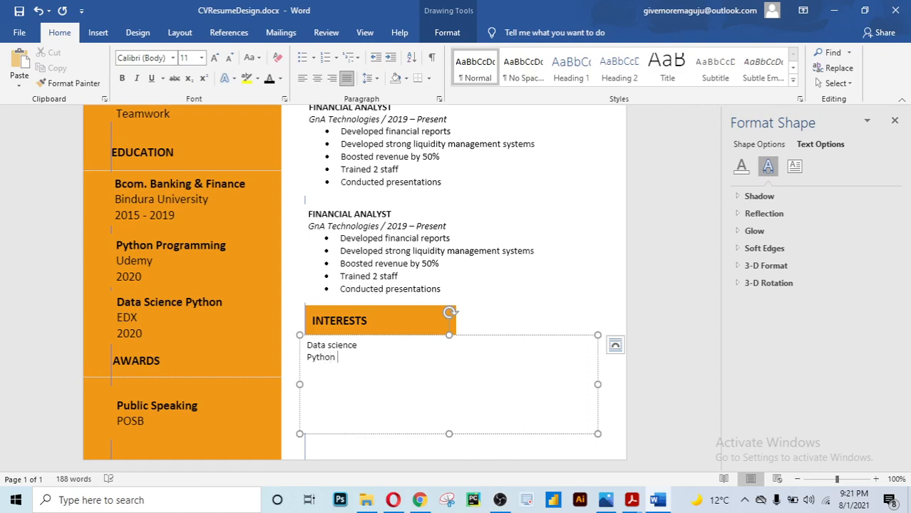
pyautogui.write(' Programming')
pyautogui.press('Return')
pyautogui.write('Wed')
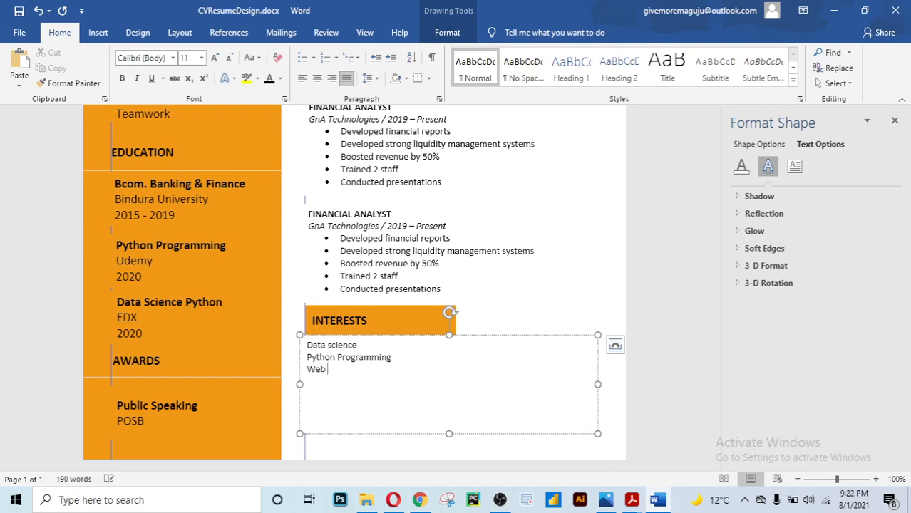
pyautogui.write(' Development')
# Shrink the interests box to fit three lines and nudge it right to align
pyautogui.moveTo(448, 433); pyautogui.dragTo(447, 382)
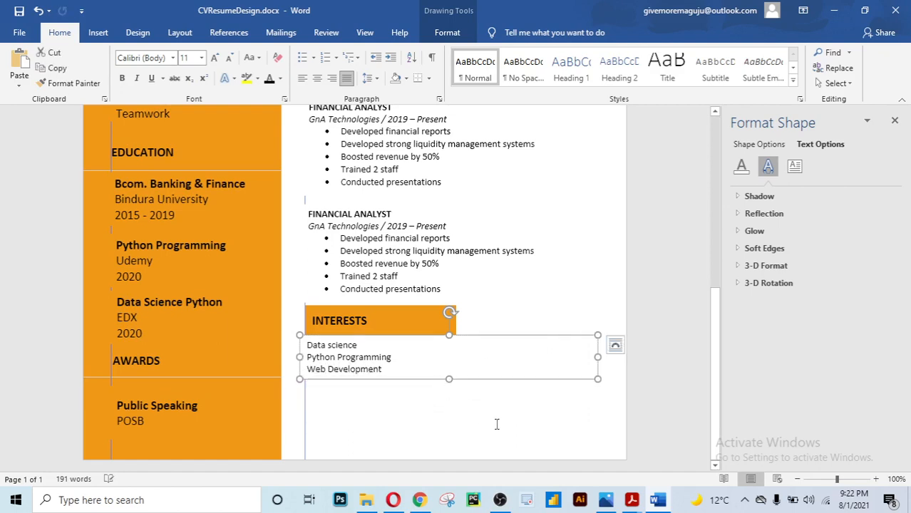
pyautogui.click(584, 296)
pyautogui.click(386, 370)
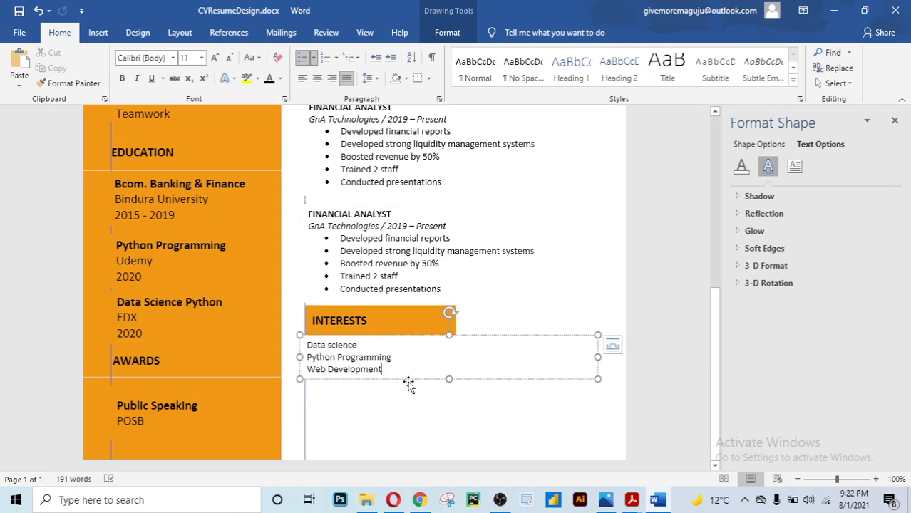
pyautogui.click(411, 380)
pyautogui.press('Right')
pyautogui.press('Right')
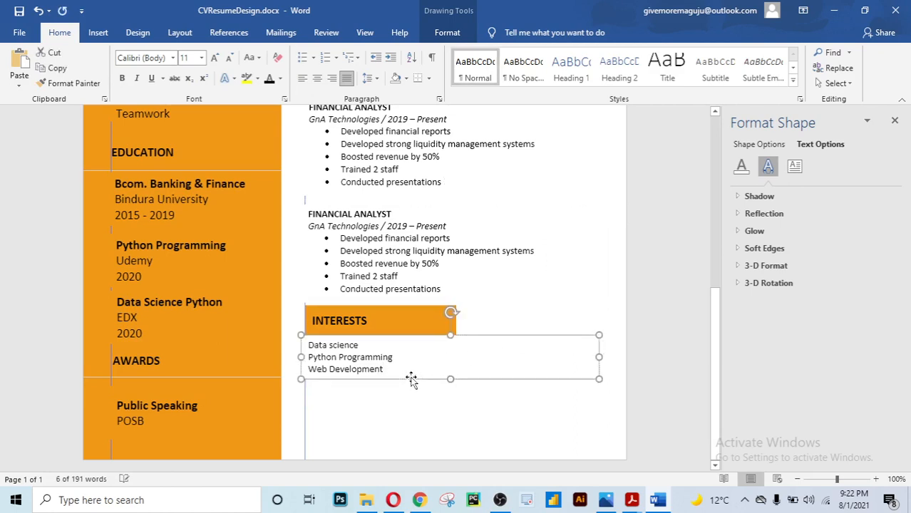
pyautogui.press('Right')
pyautogui.click(492, 261)
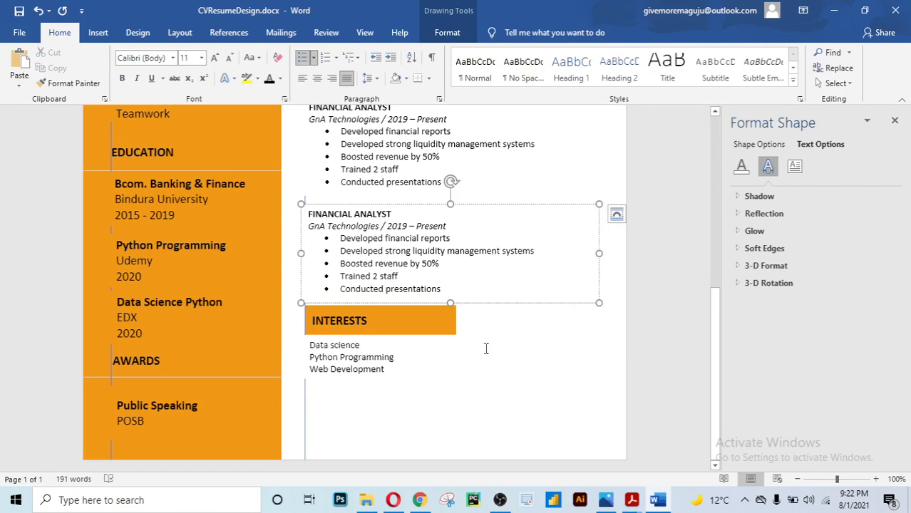
# Ctrl-drag a copy of the INTERESTS heading below the list and retype its label as REFEREES
pyautogui.click(421, 325)
pyautogui.scroll(8, 590, 328)
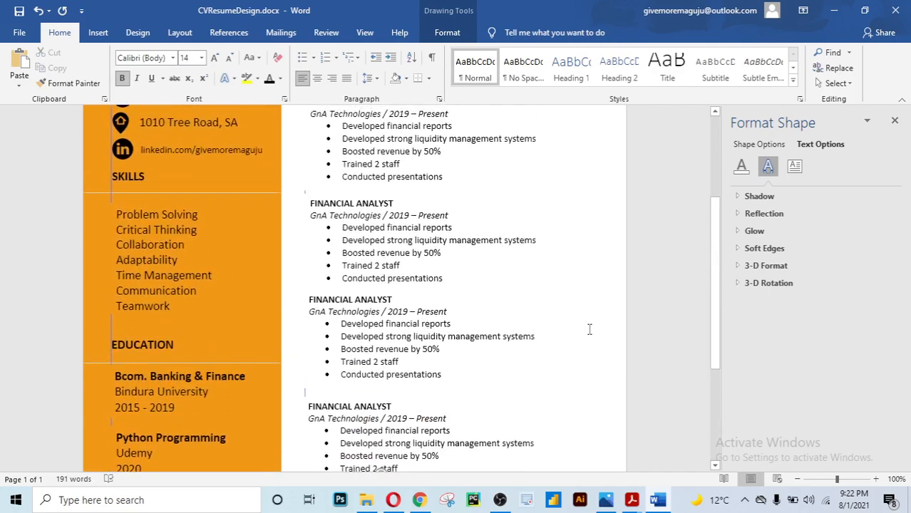
pyautogui.scroll(-5, 590, 329)
pyautogui.scroll(-3, 589, 329)
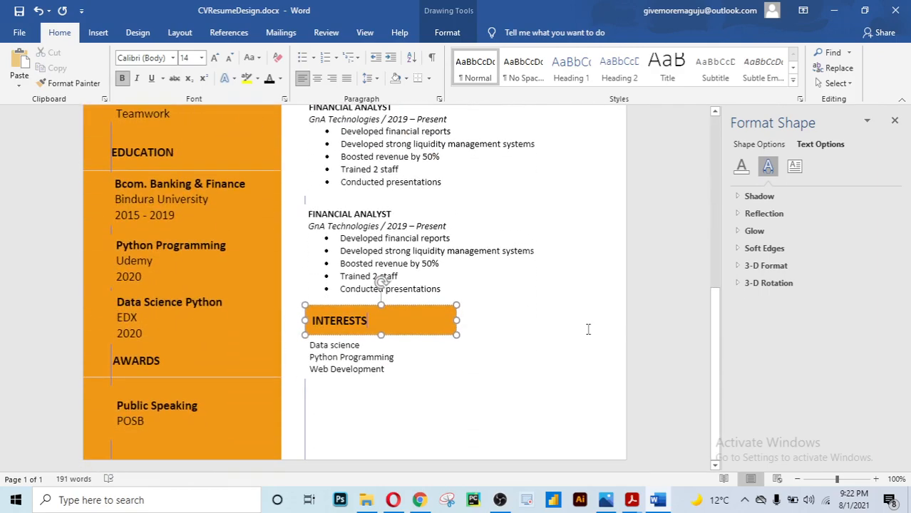
pyautogui.click(428, 335)
pyautogui.moveTo(428, 335); pyautogui.dragTo(428, 409)
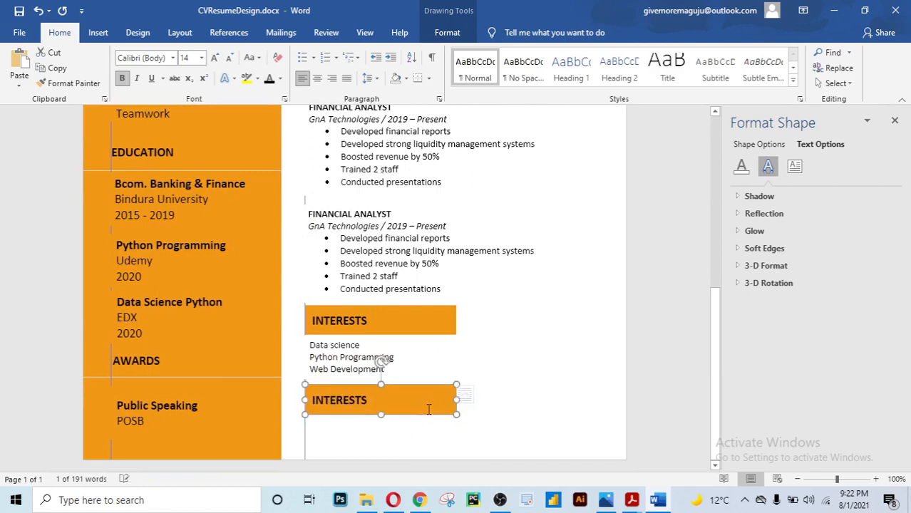
pyautogui.moveTo(350, 395); pyautogui.dragTo(311, 400)
pyautogui.write('REFERE')
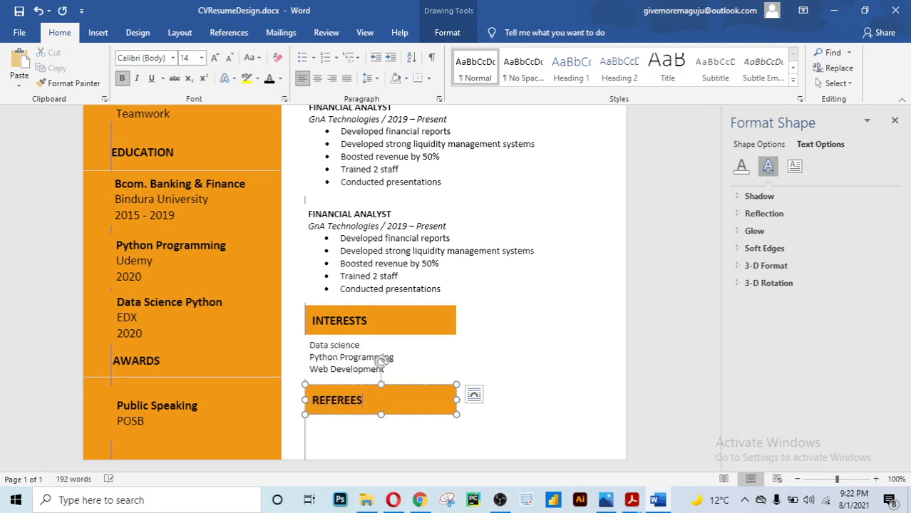
pyautogui.write('ES')
# Copy the interests box under REFEREES and replace its text with 'Referees available upon request'
pyautogui.click(486, 340)
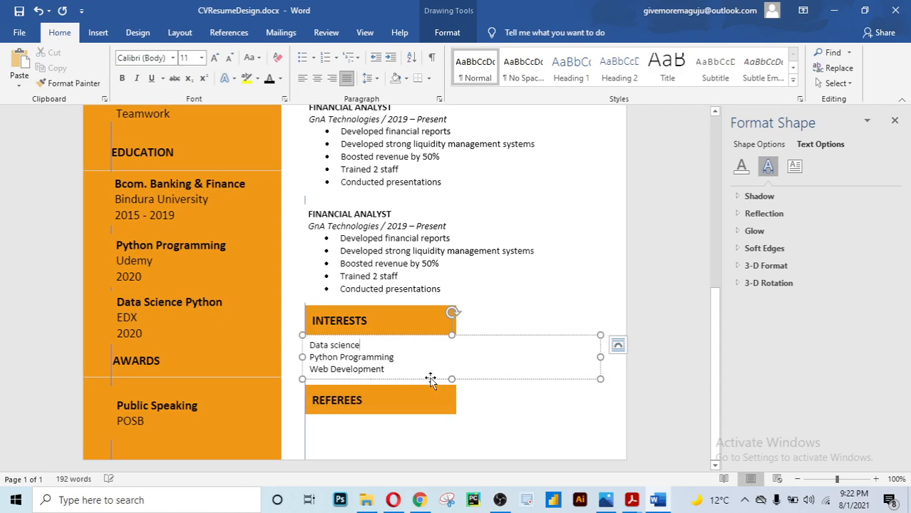
pyautogui.moveTo(429, 380); pyautogui.dragTo(430, 456)
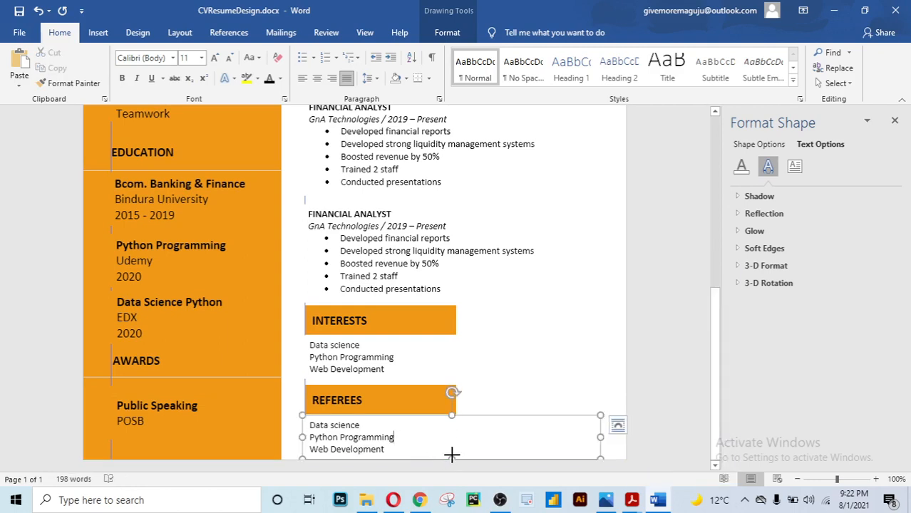
pyautogui.moveTo(452, 457); pyautogui.dragTo(452, 451)
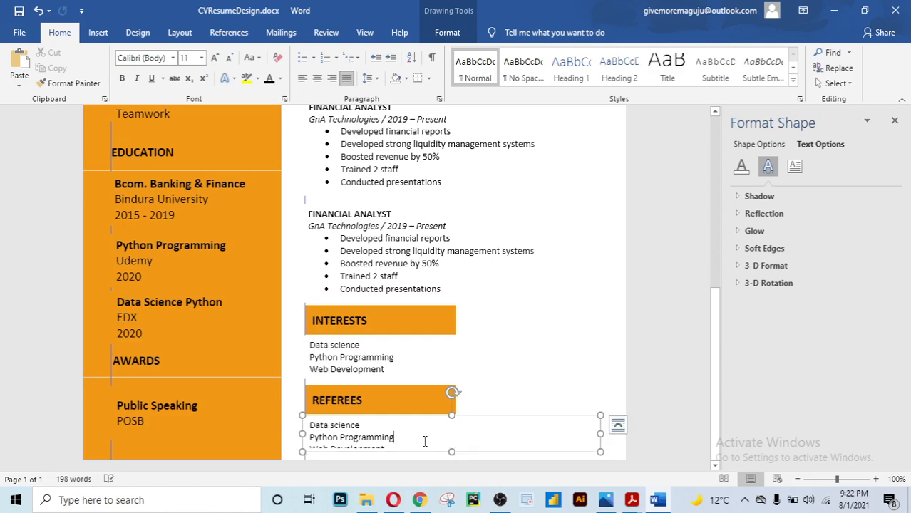
pyautogui.tripleClick(425, 439)
pyautogui.hotkey('ctrl', 'a')
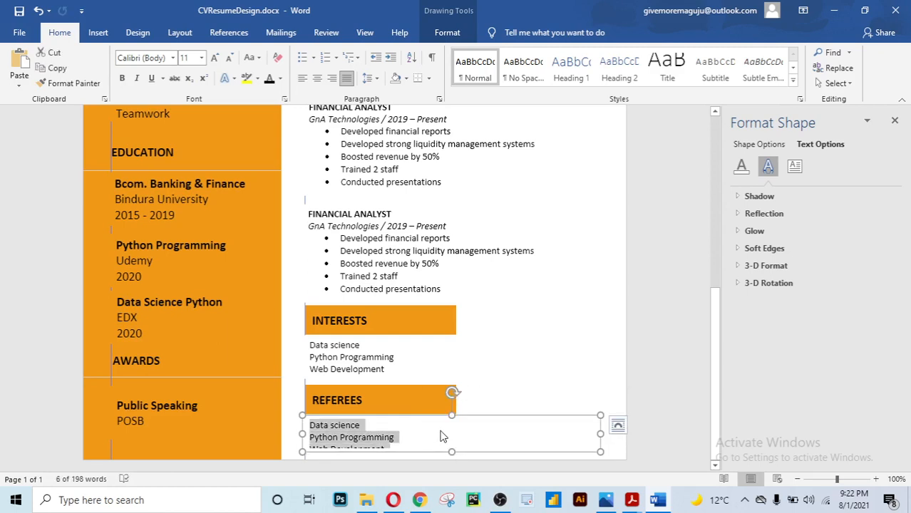
pyautogui.write('Referees avai')
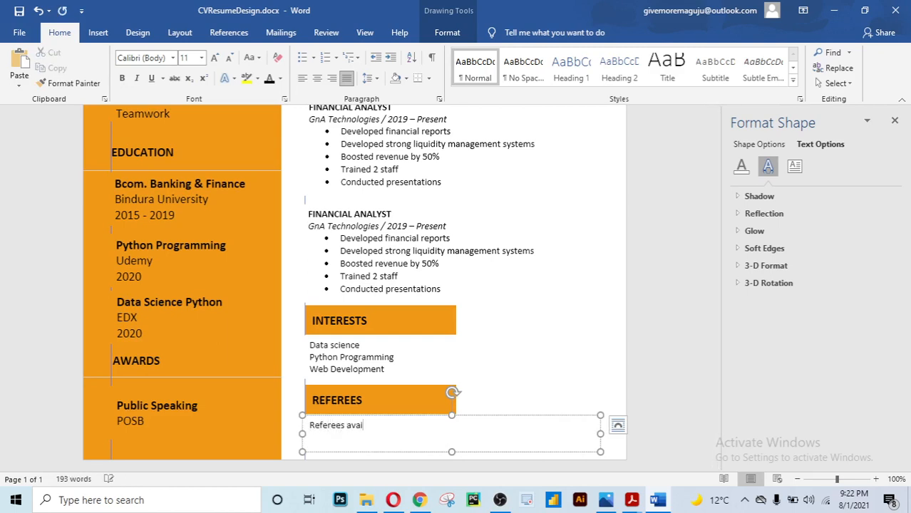
pyautogui.write('lable upon request')
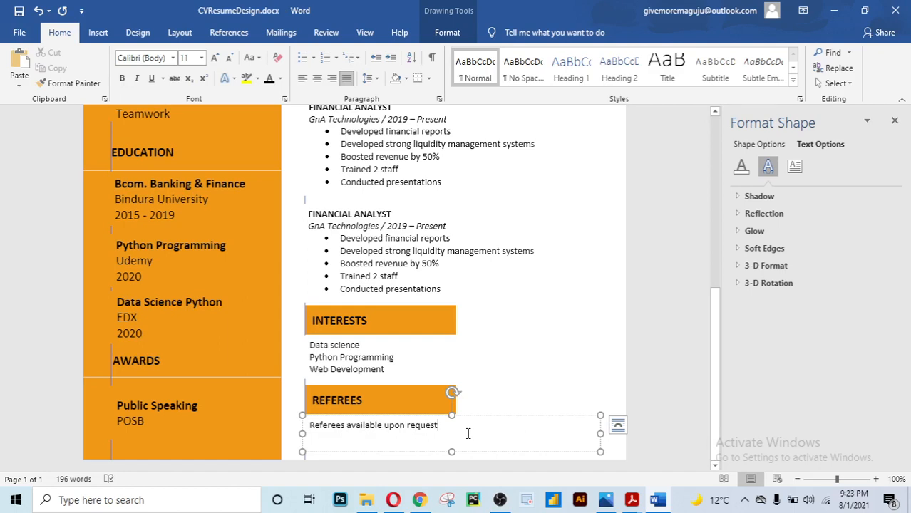
pyautogui.click(466, 355)
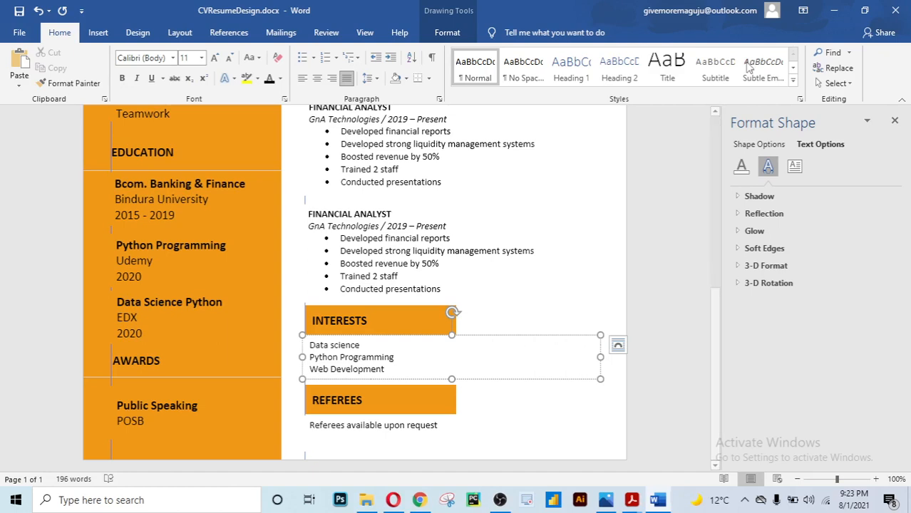
# Drag the Referees box's bottom handle up to one line, undoing an accidental move
pyautogui.click(606, 399)
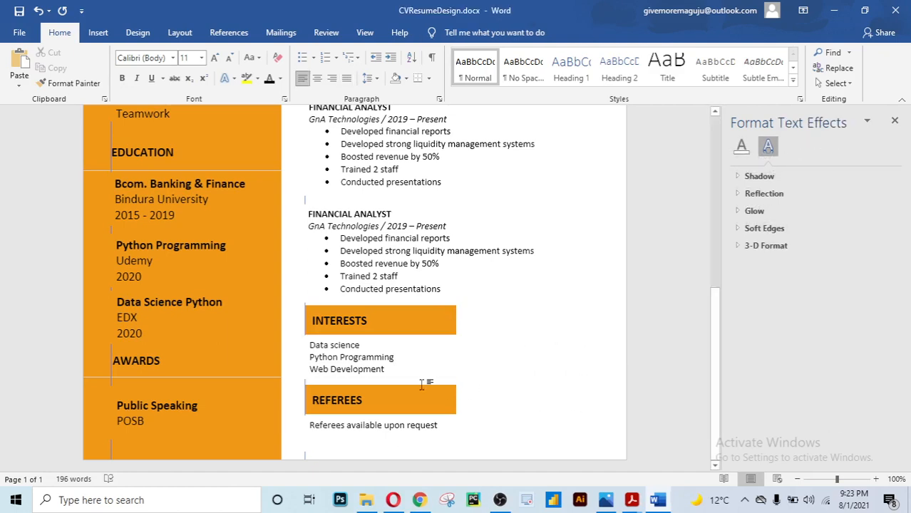
pyautogui.click(387, 426)
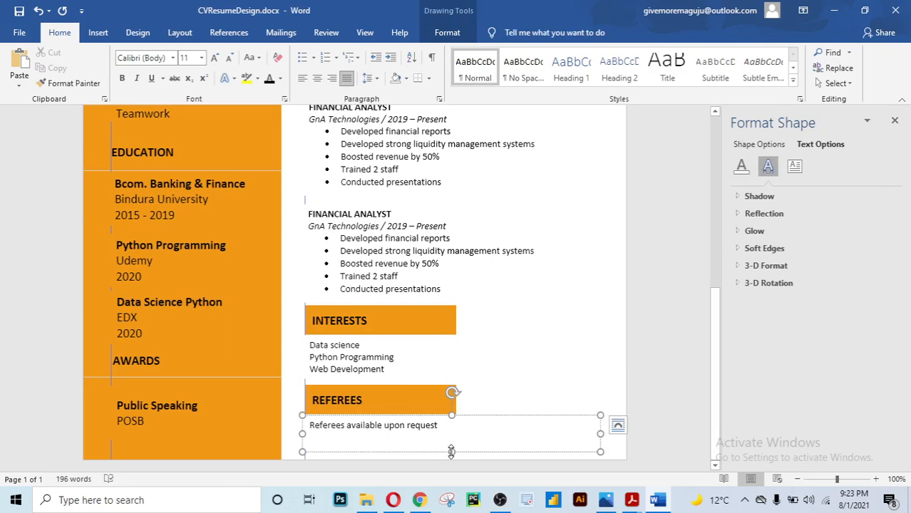
pyautogui.moveTo(451, 452); pyautogui.dragTo(484, 444)
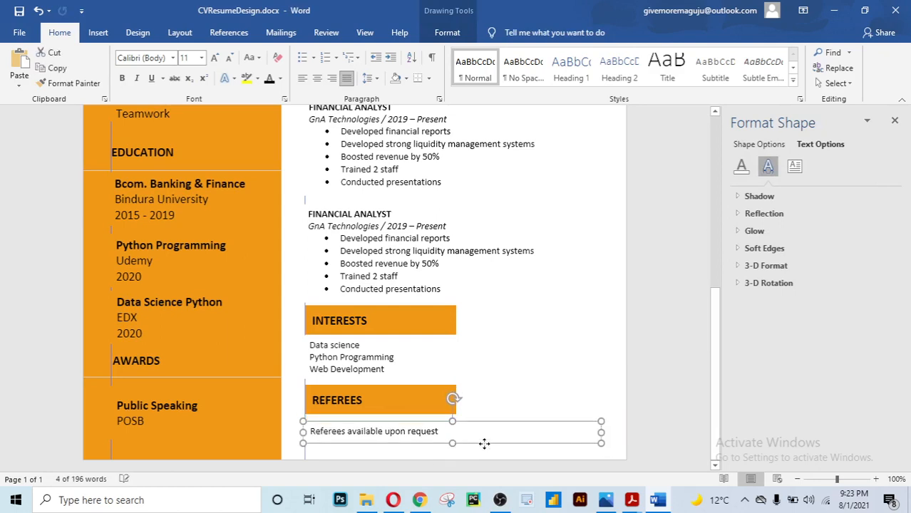
pyautogui.moveTo(484, 443); pyautogui.dragTo(27, 251)
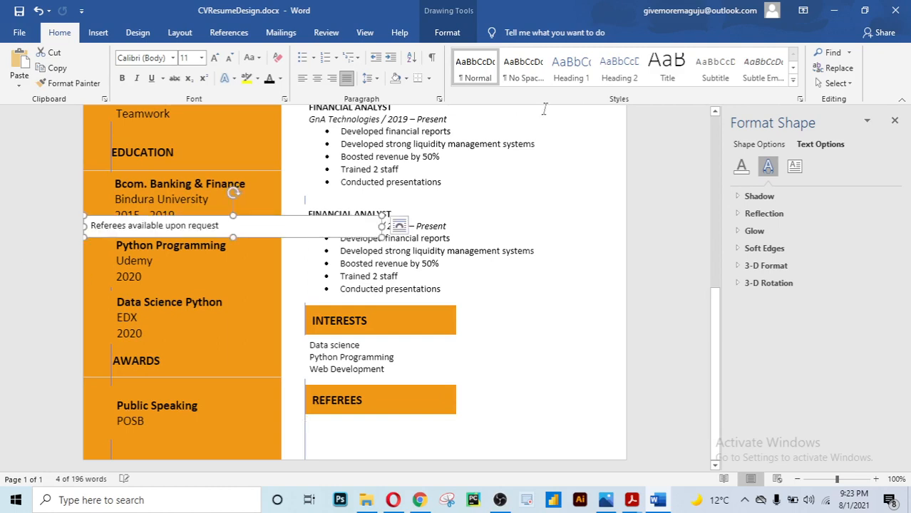
pyautogui.hotkey('ctrl', 'z')
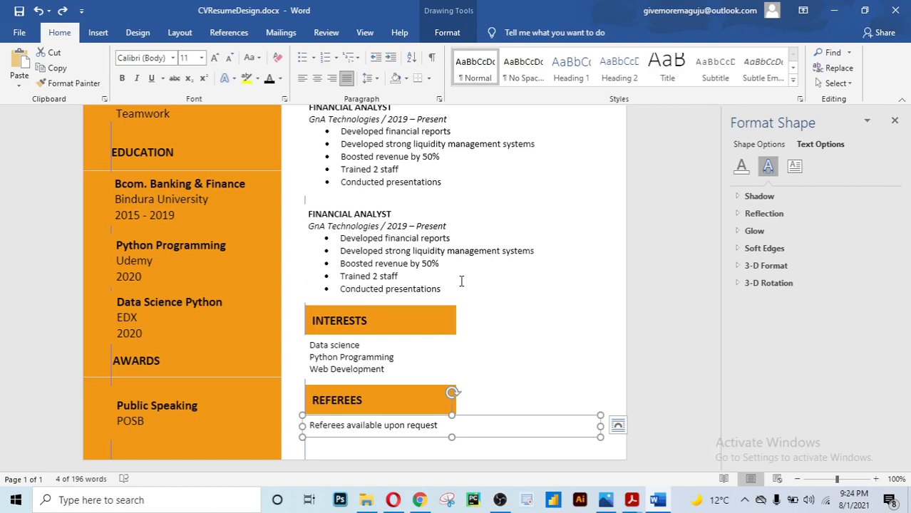
pyautogui.click(681, 389)
pyautogui.scroll(8, 683, 391)
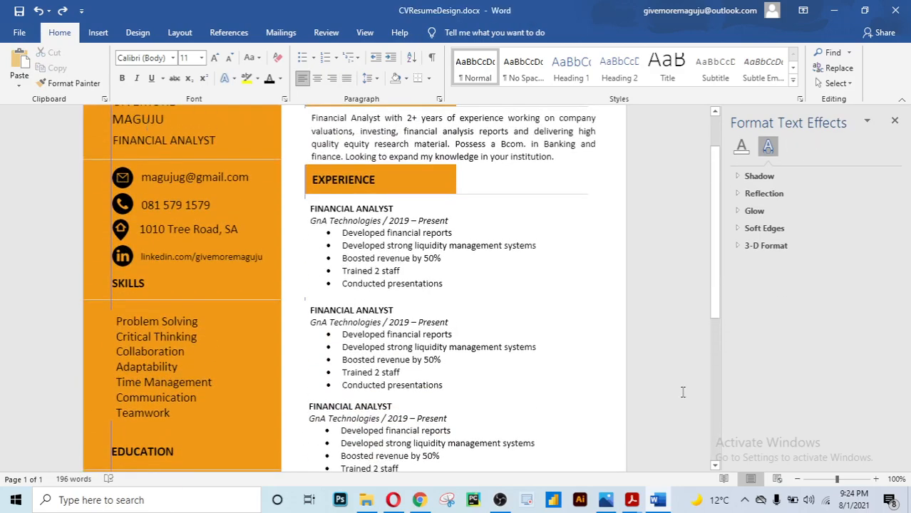
pyautogui.click(715, 465)
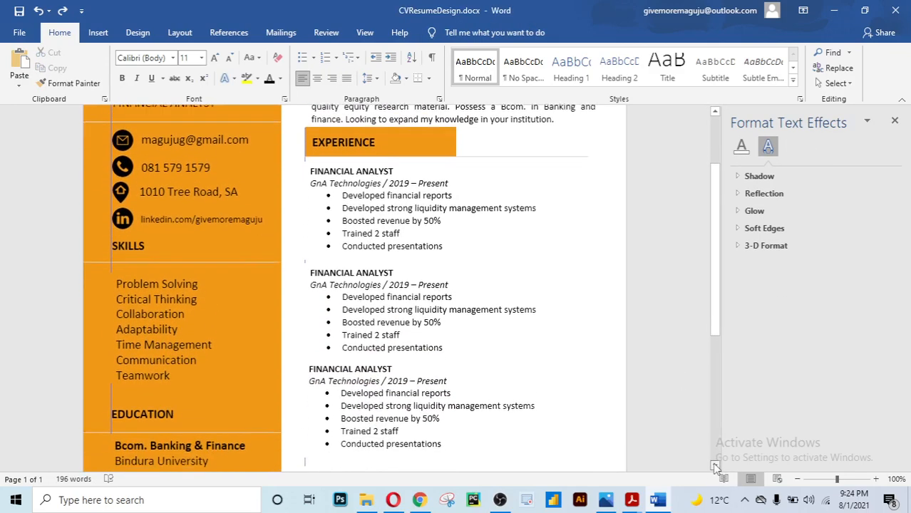
pyautogui.moveTo(715, 465); pyautogui.dragTo(715, 465)
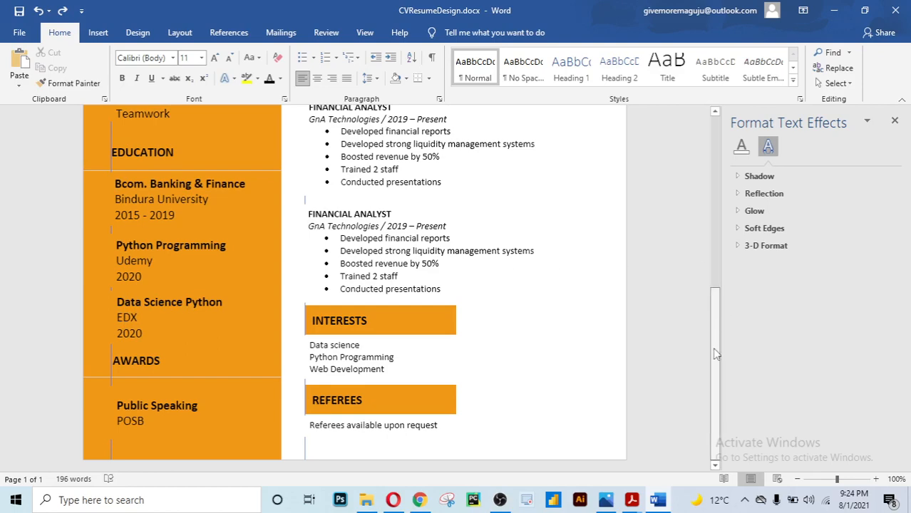
pyautogui.moveTo(715, 403)
pyautogui.mouseDown()
pyautogui.moveTo(713, 351)
pyautogui.moveTo(673, 191)
pyautogui.mouseUp()
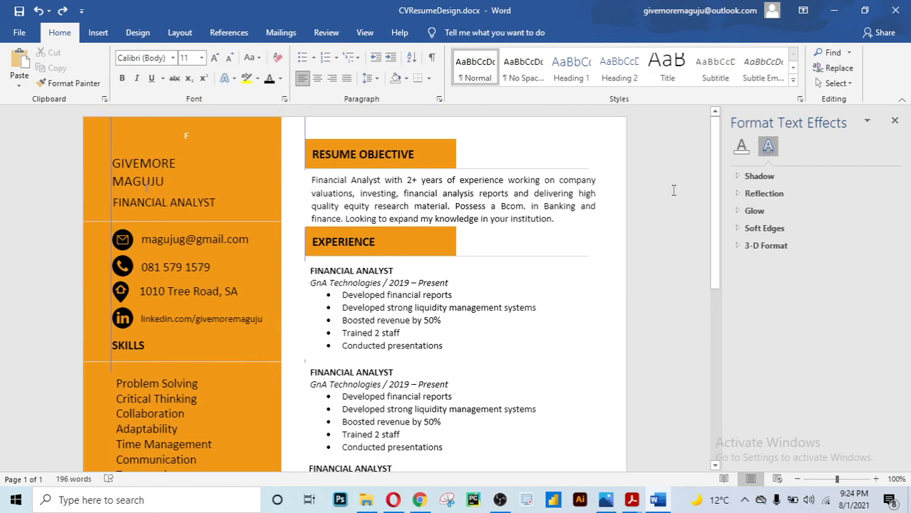
# Draw a thin vertical line down the full page using Insert > Shapes > Line
pyautogui.click(305, 126)
pyautogui.click(306, 127)
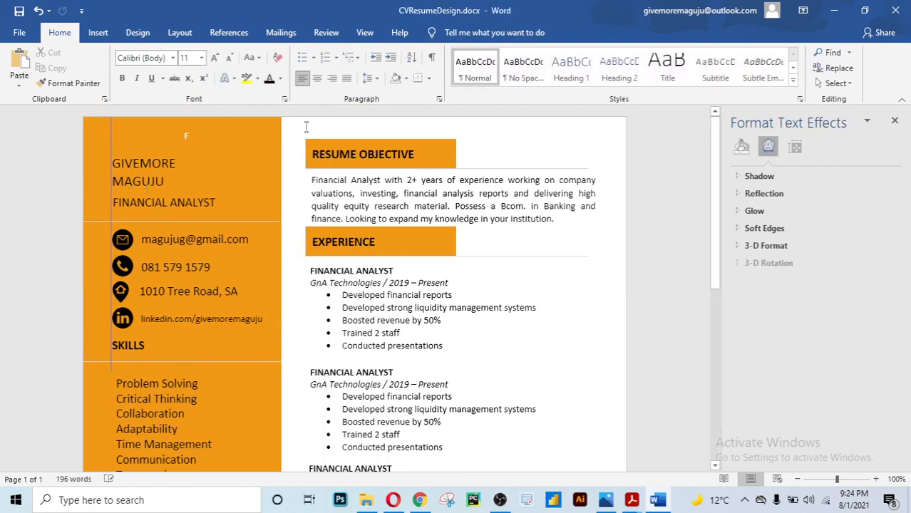
pyautogui.click(108, 125)
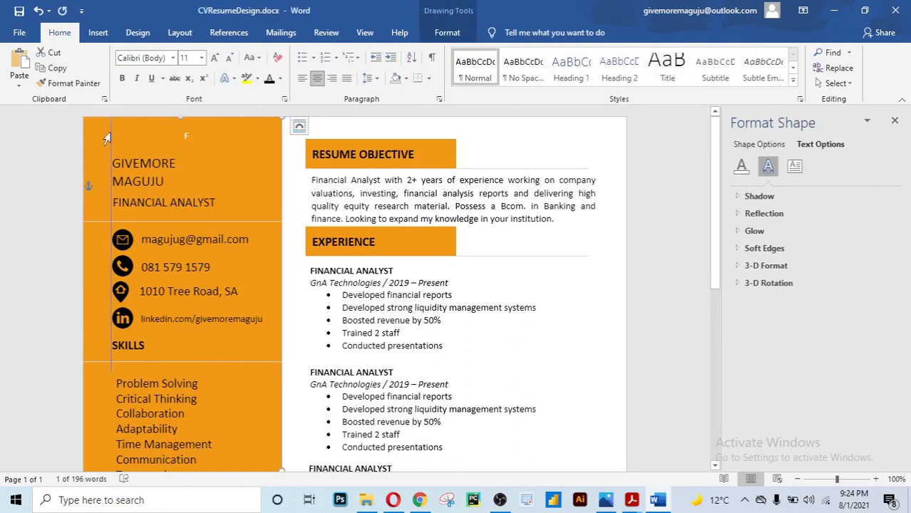
pyautogui.click(106, 138)
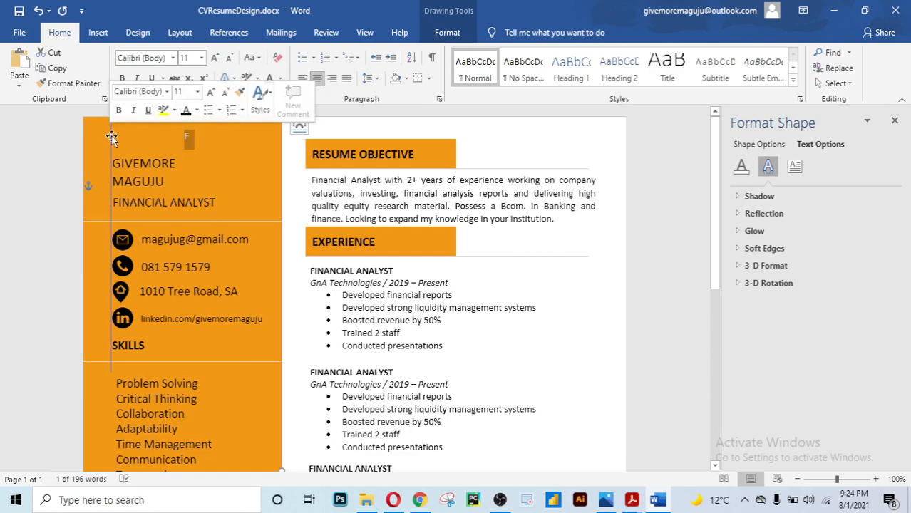
pyautogui.click(111, 138)
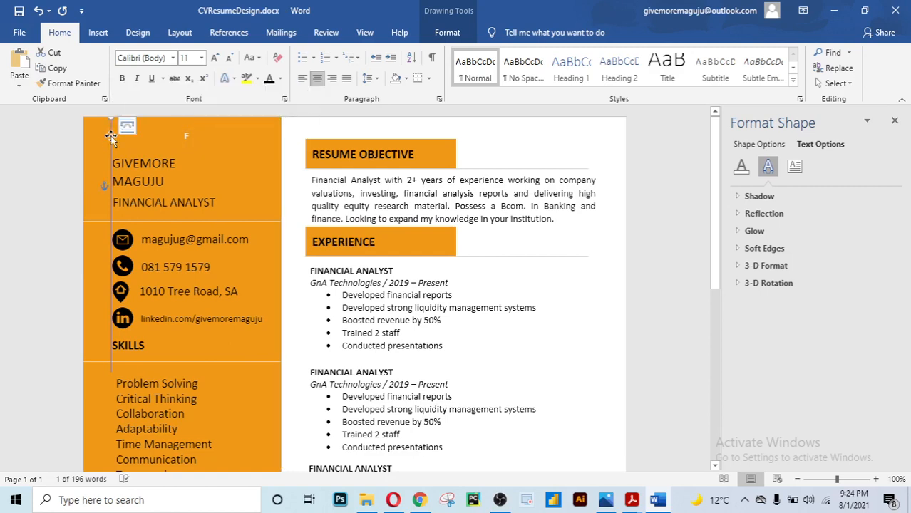
pyautogui.click(107, 141)
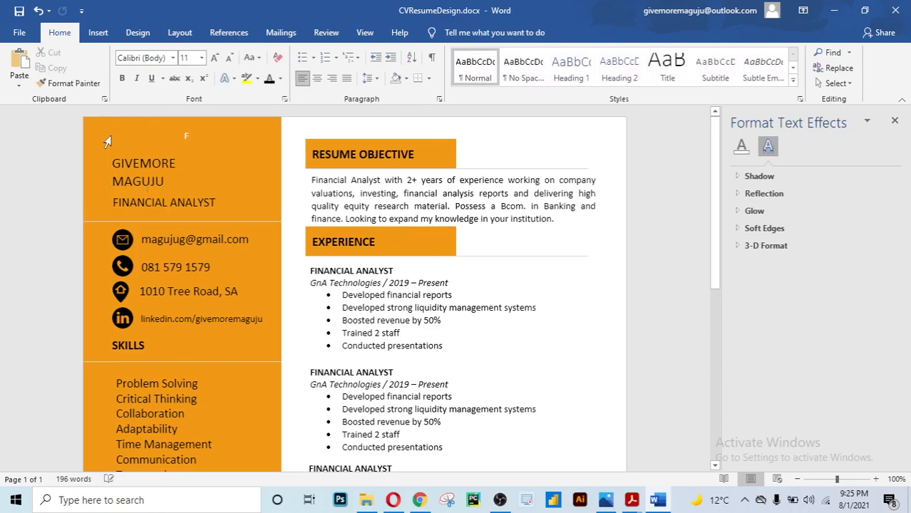
pyautogui.click(99, 33)
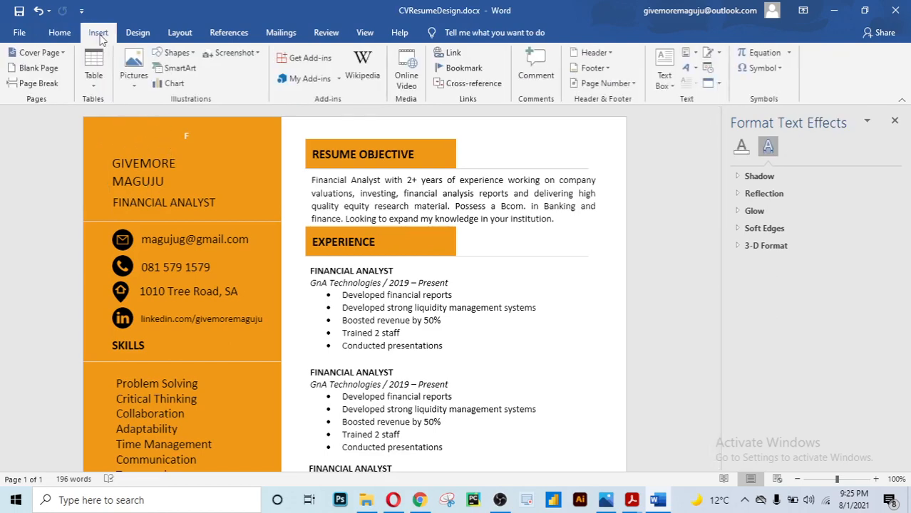
pyautogui.click(196, 57)
pyautogui.click(175, 89)
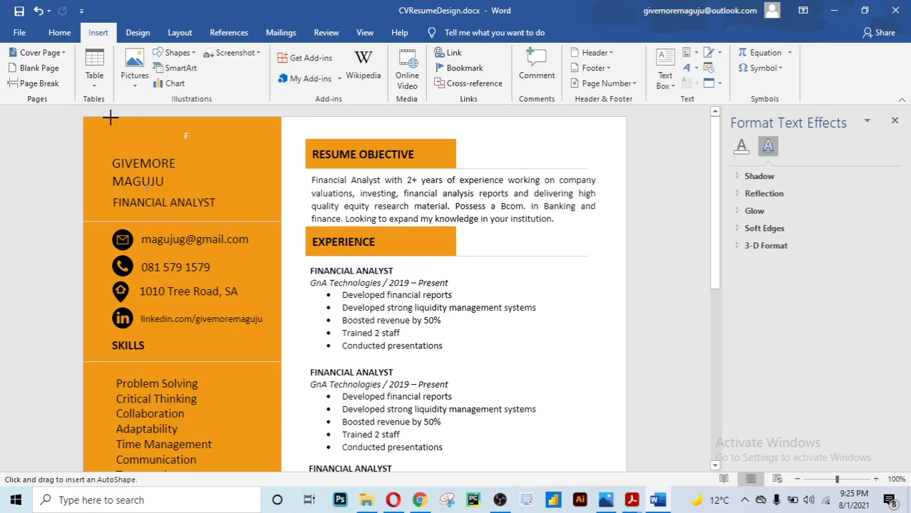
pyautogui.moveTo(110, 119)
pyautogui.mouseDown()
pyautogui.moveTo(107, 470)
pyautogui.moveTo(105, 428)
pyautogui.moveTo(98, 460)
pyautogui.moveTo(106, 425)
pyautogui.moveTo(104, 470)
pyautogui.moveTo(112, 403)
pyautogui.moveTo(114, 484)
pyautogui.moveTo(114, 414)
pyautogui.moveTo(114, 454)
pyautogui.moveTo(118, 399)
pyautogui.moveTo(112, 479)
pyautogui.moveTo(134, 373)
pyautogui.moveTo(111, 475)
pyautogui.moveTo(122, 392)
pyautogui.moveTo(116, 462)
pyautogui.mouseUp()
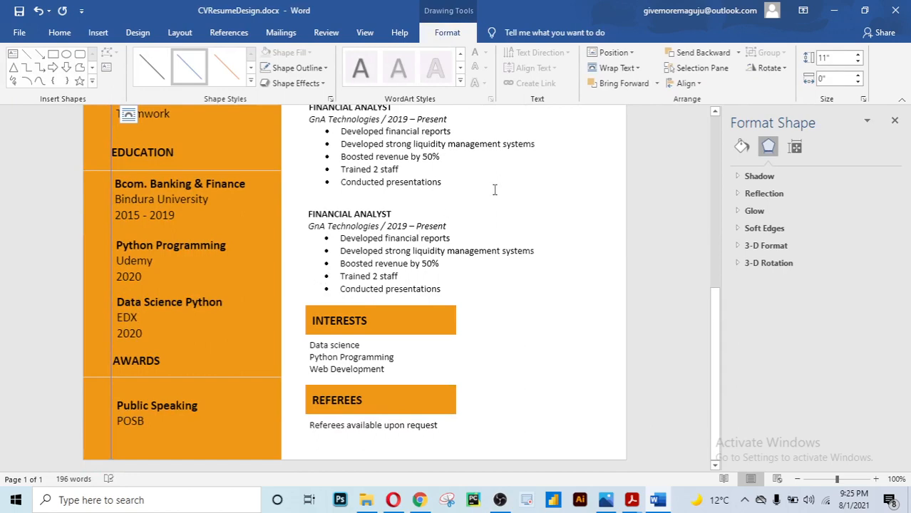
# Move the vertical line to the left edge of the right-column text
pyautogui.click(526, 186)
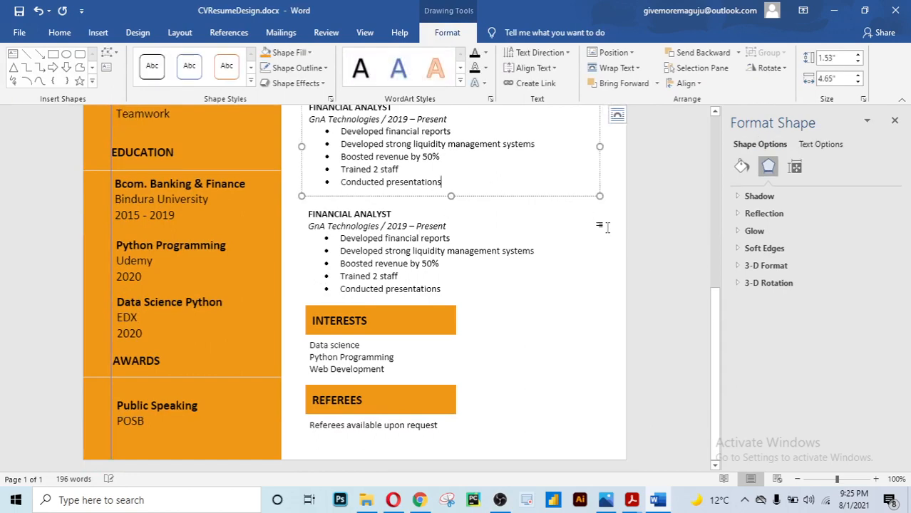
pyautogui.click(642, 263)
pyautogui.moveTo(716, 285); pyautogui.dragTo(695, 203)
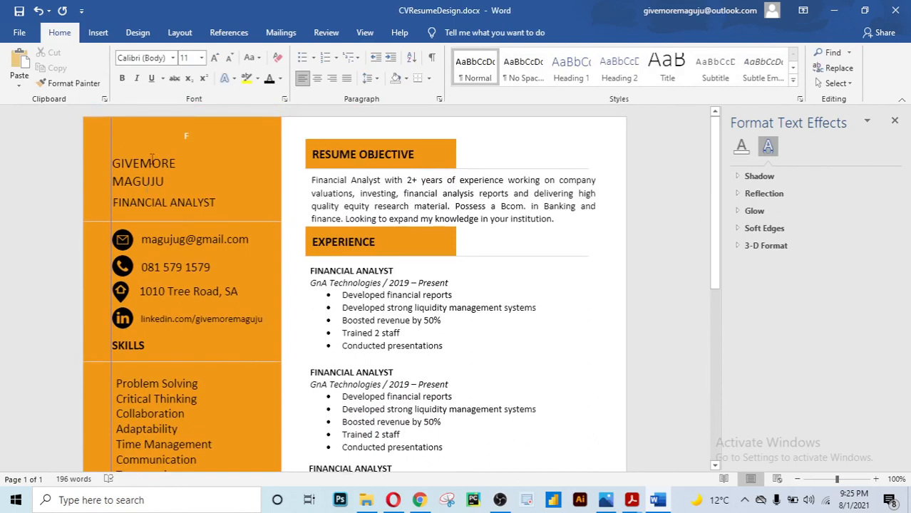
pyautogui.click(111, 149)
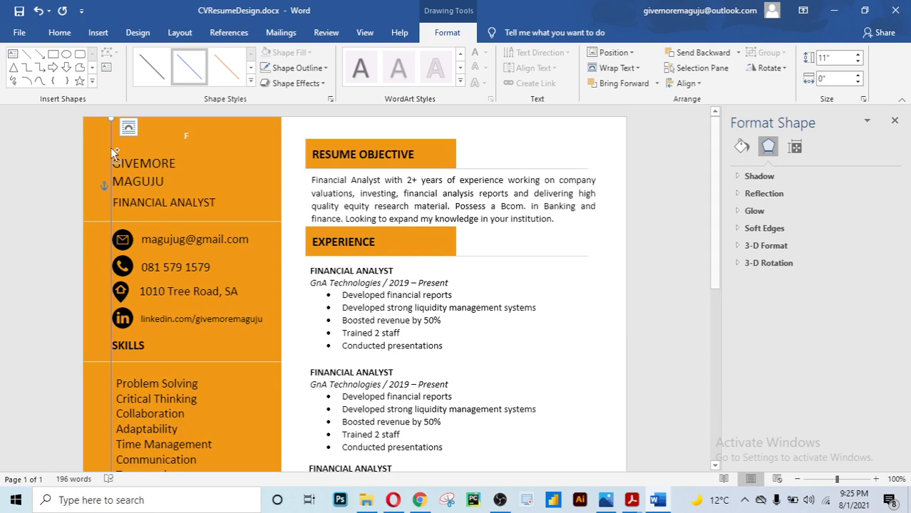
pyautogui.moveTo(112, 152); pyautogui.dragTo(305, 146)
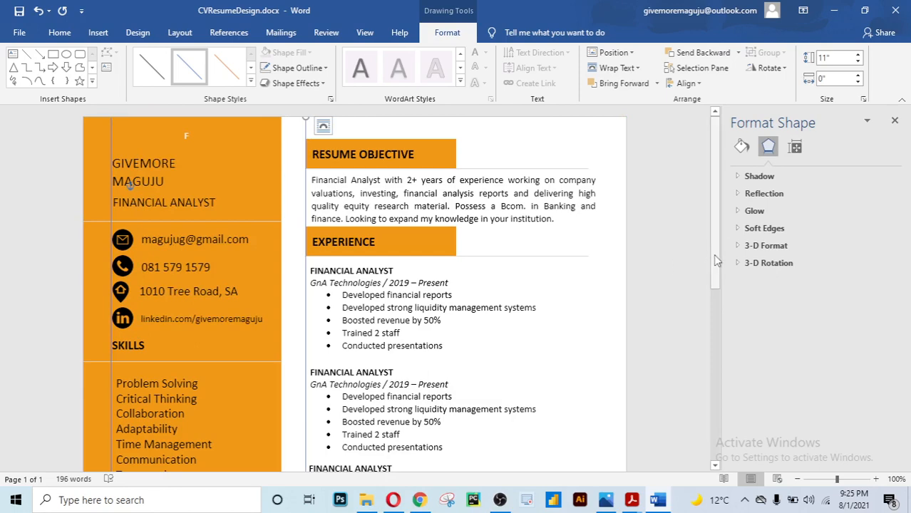
pyautogui.moveTo(717, 261); pyautogui.dragTo(717, 313)
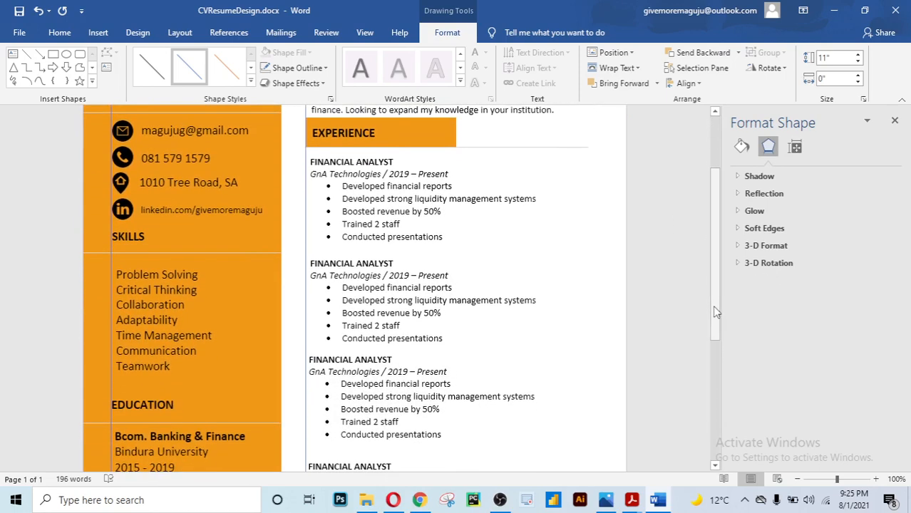
# Nudge the first three Financial Analyst text boxes left so they sit on the vertical guide line
pyautogui.click(404, 202)
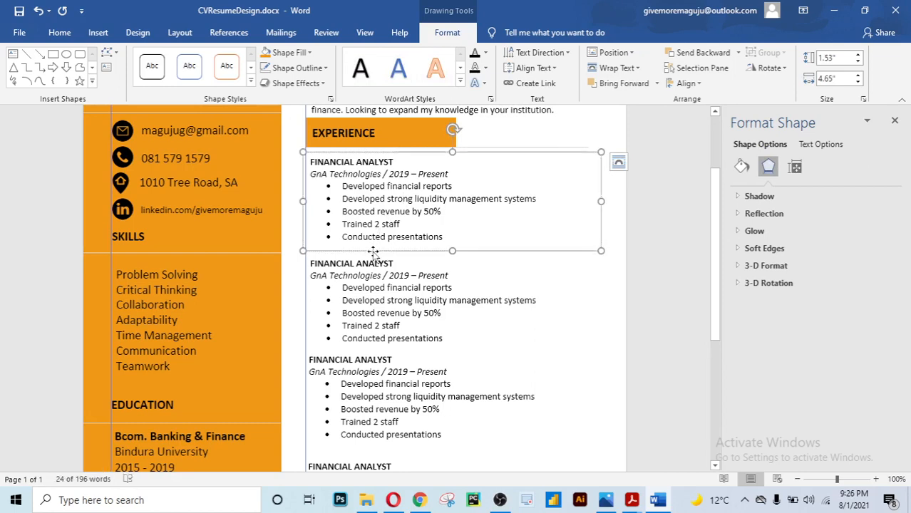
pyautogui.press('Left')
pyautogui.press('Left')
pyautogui.press('Left')
pyautogui.press('Left')
pyautogui.press('Left')
pyautogui.press('Left')
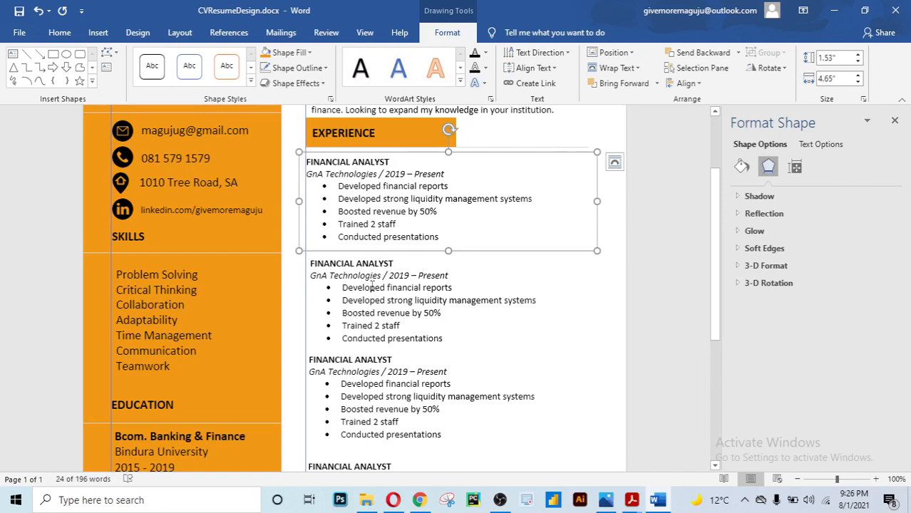
pyautogui.click(371, 287)
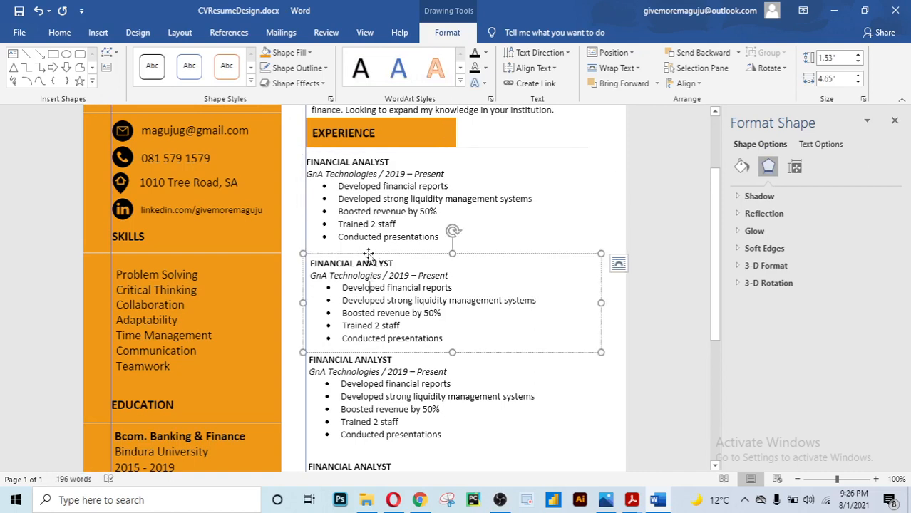
pyautogui.click(368, 254)
pyautogui.press('Left')
pyautogui.press('Left')
pyautogui.press('Left')
pyautogui.press('Left')
pyautogui.press('Left')
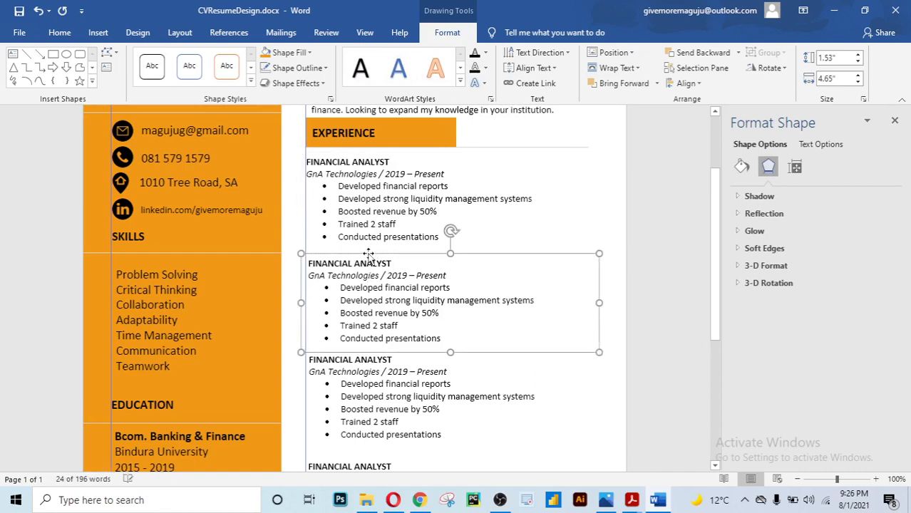
pyautogui.press('Left')
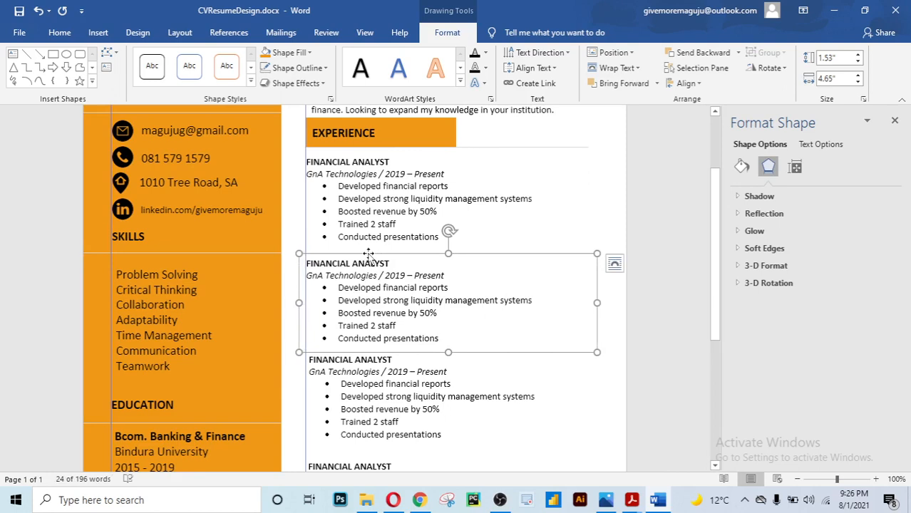
pyautogui.click(364, 373)
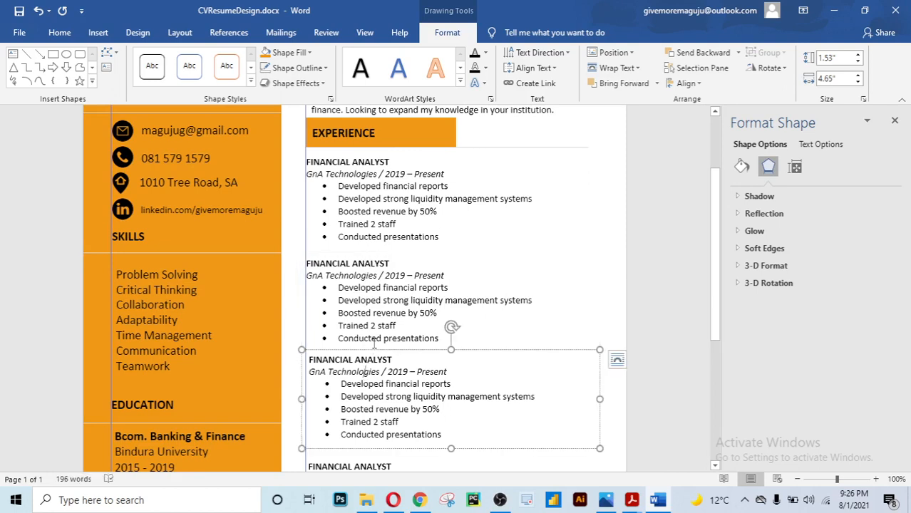
pyautogui.click(371, 350)
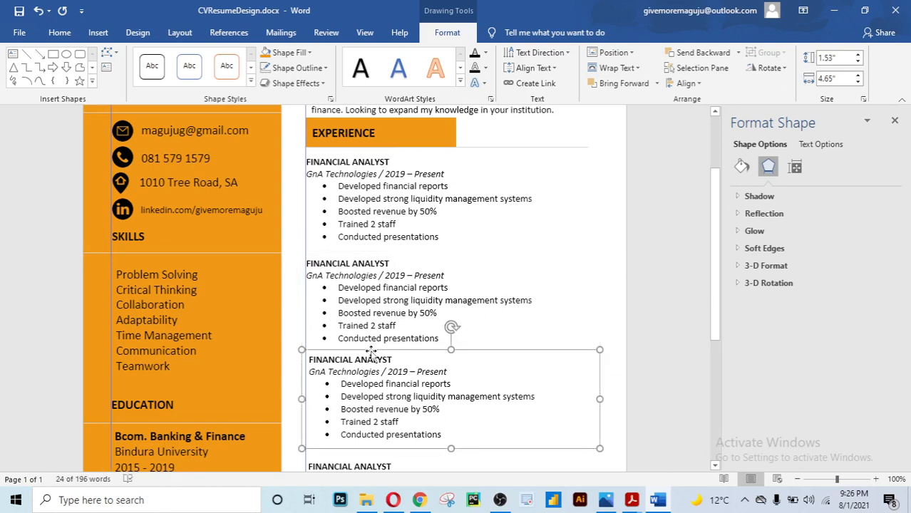
pyautogui.press('Left')
pyautogui.press('Left')
pyautogui.press('Left')
pyautogui.press('Left')
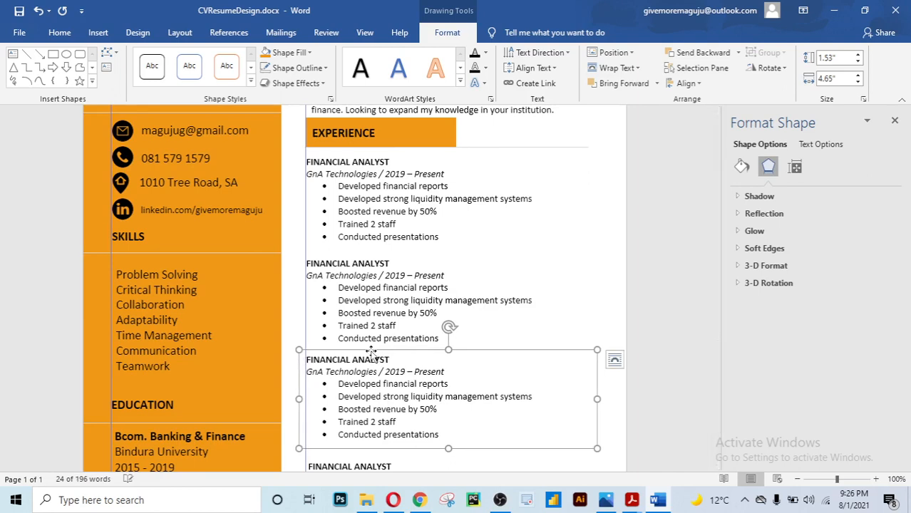
# Nudge the lowest Financial Analyst text box left until it meets the guide line
pyautogui.click(715, 468)
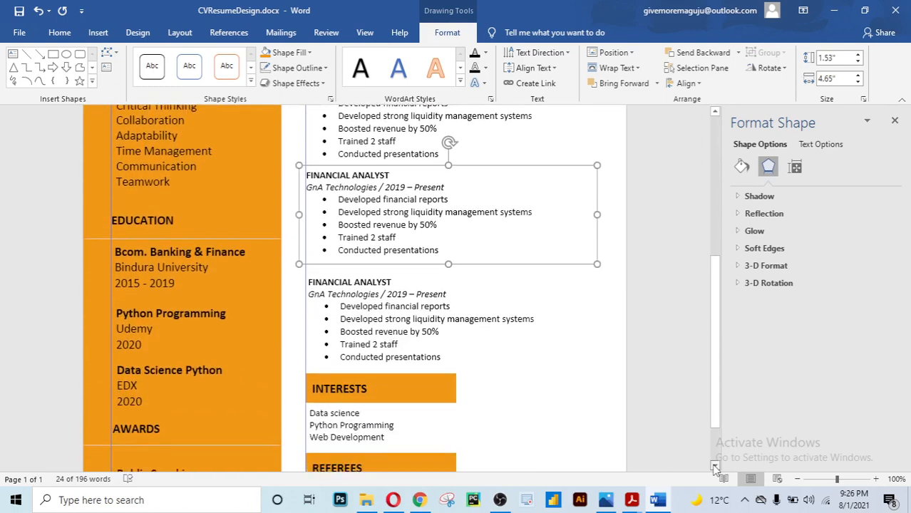
pyautogui.click(715, 468)
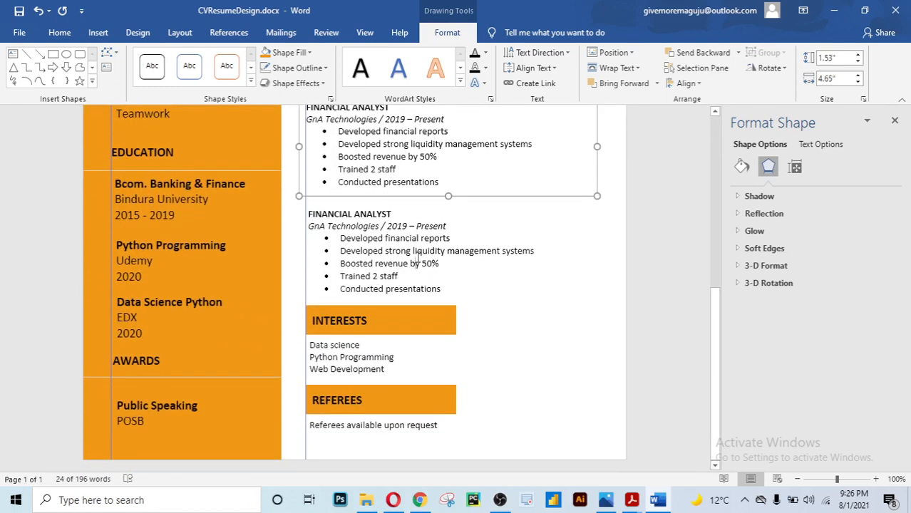
pyautogui.click(412, 265)
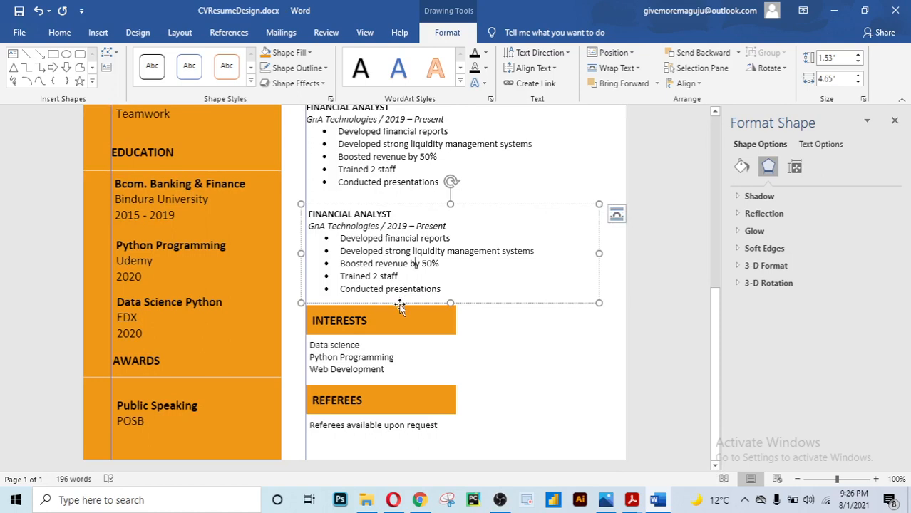
pyautogui.click(400, 304)
pyautogui.hotkey('ctrl', 'Left')
pyautogui.hotkey('ctrl', 'Left')
pyautogui.hotkey('ctrl', 'Left')
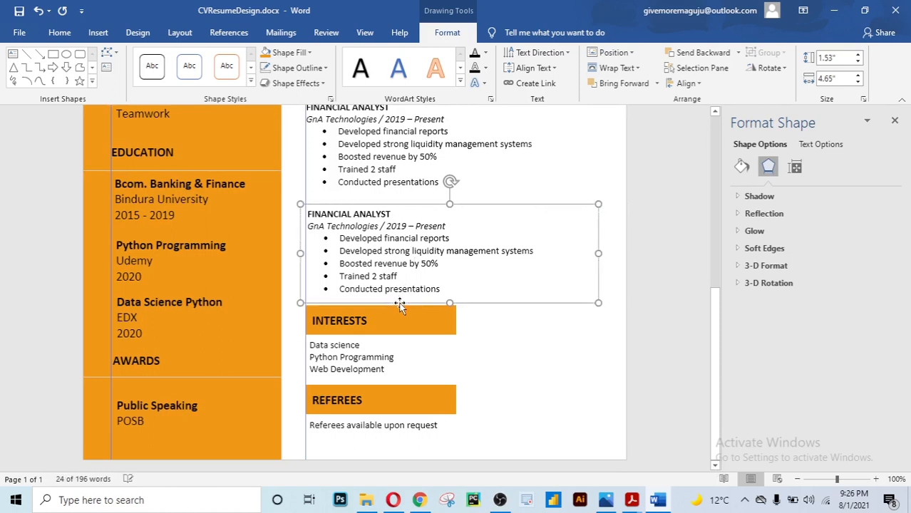
pyautogui.click(376, 370)
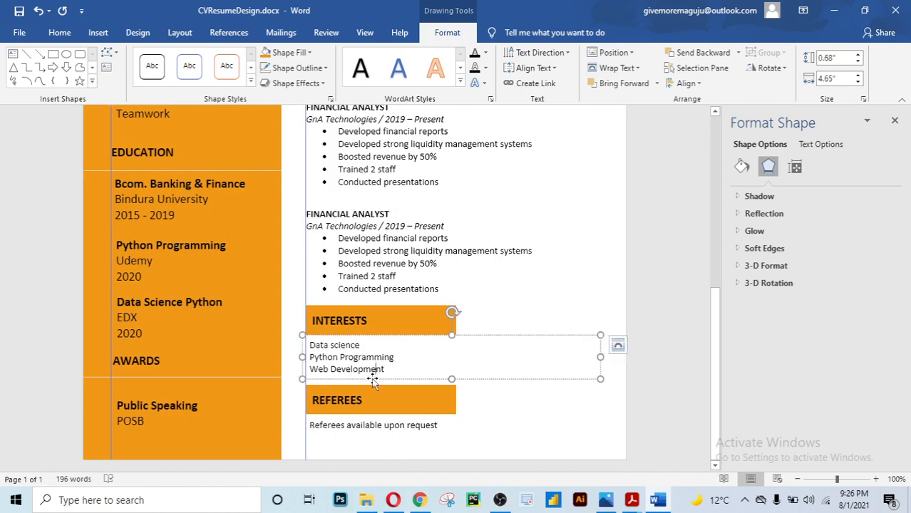
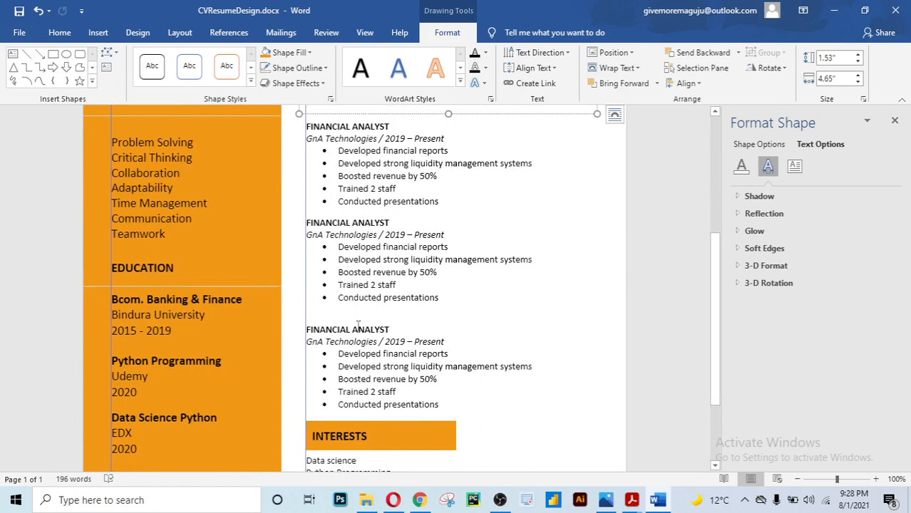
# Narrow the orange sidebar's right edge slightly, then widen it a touch, and return to the page top
pyautogui.scroll(-3, 276, 318)
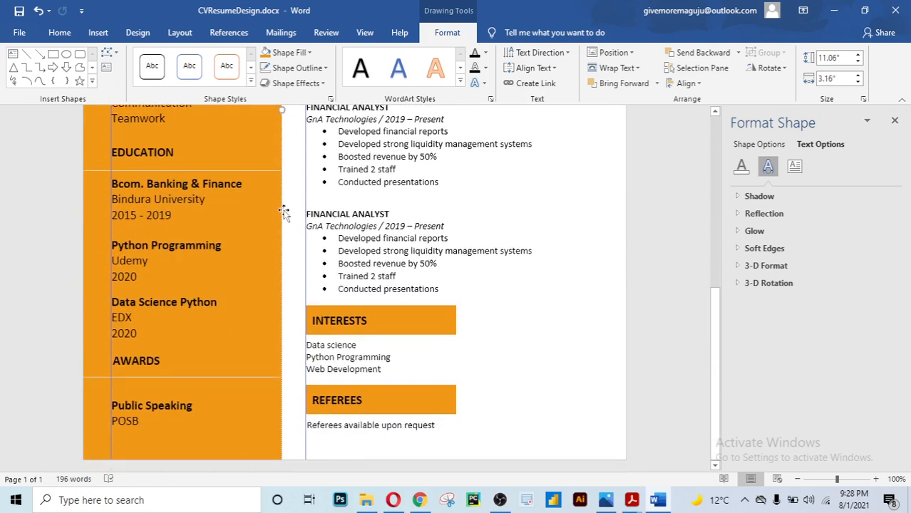
pyautogui.click(283, 211)
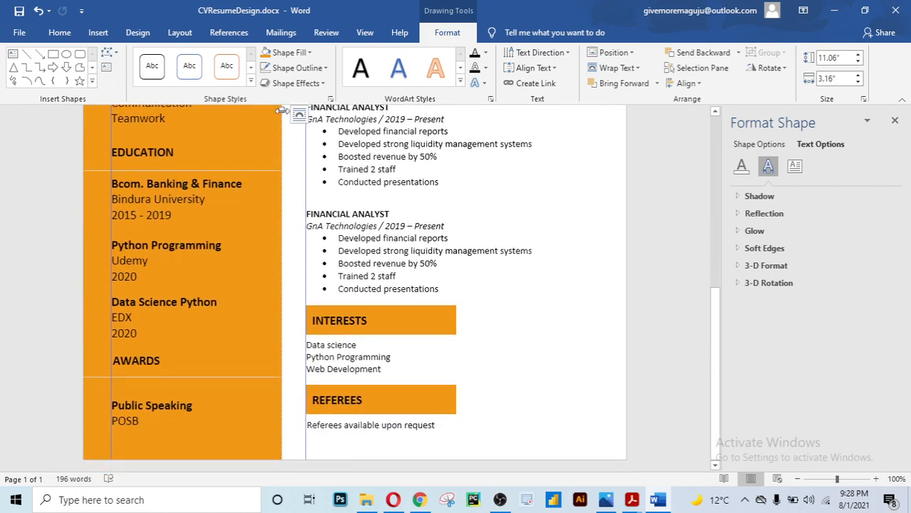
pyautogui.scroll(2, 283, 114)
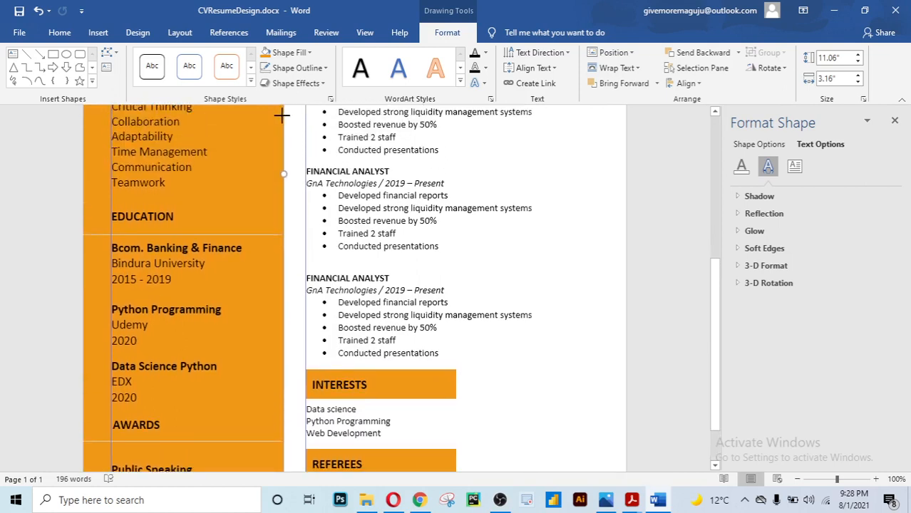
pyautogui.moveTo(282, 114); pyautogui.dragTo(280, 120)
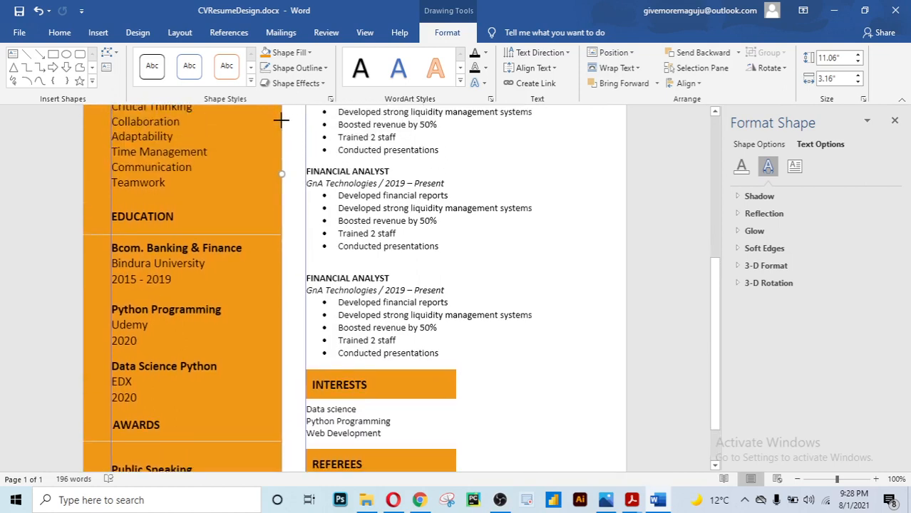
pyautogui.click(509, 246)
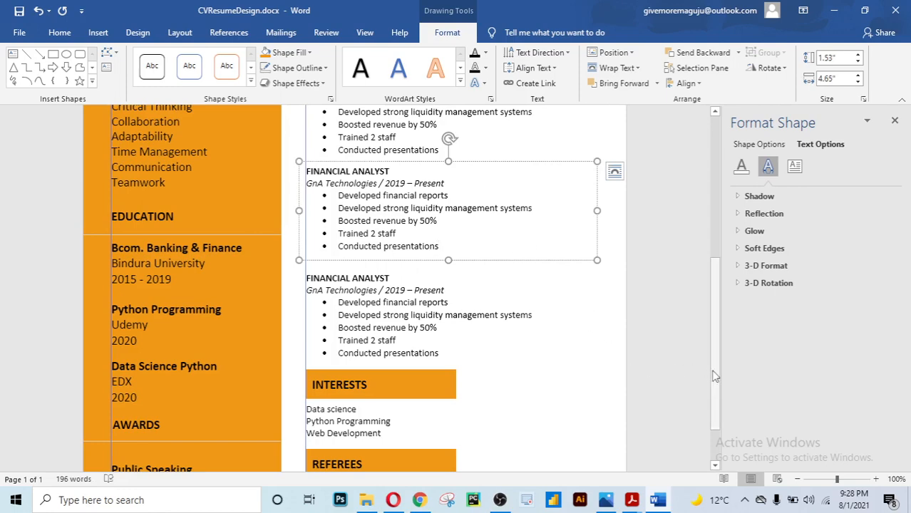
pyautogui.scroll(5, 713, 343)
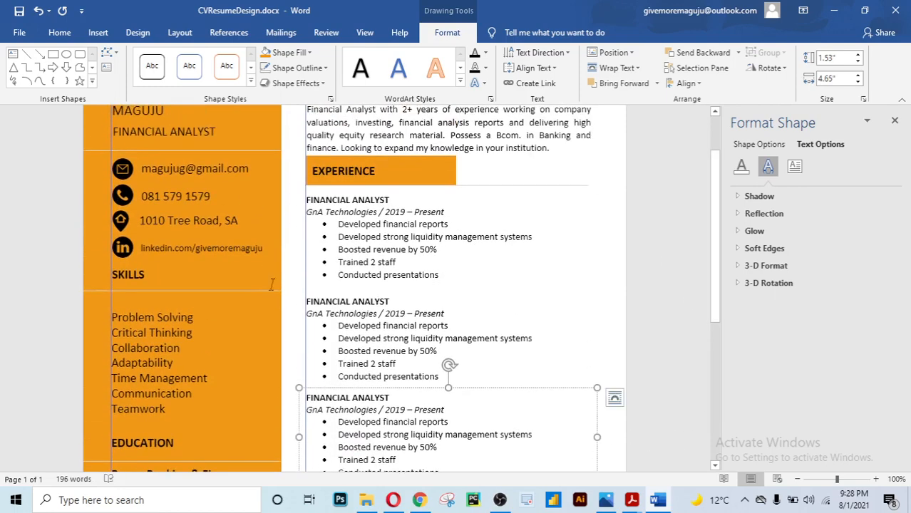
pyautogui.click(266, 253)
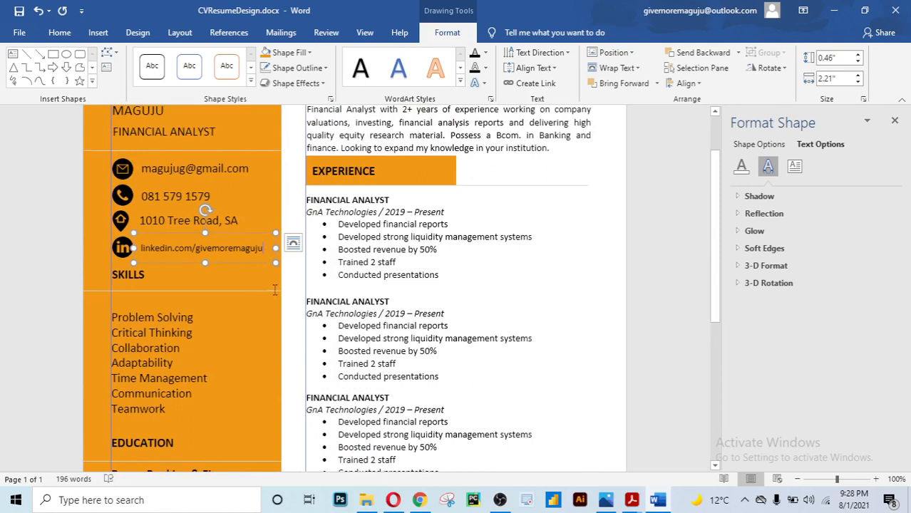
pyautogui.click(280, 354)
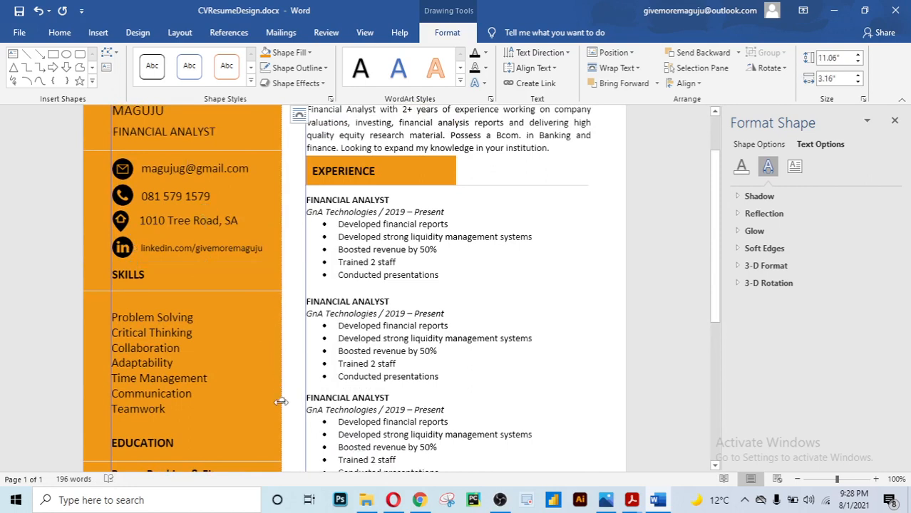
pyautogui.moveTo(280, 402); pyautogui.dragTo(282, 402)
pyautogui.click(477, 339)
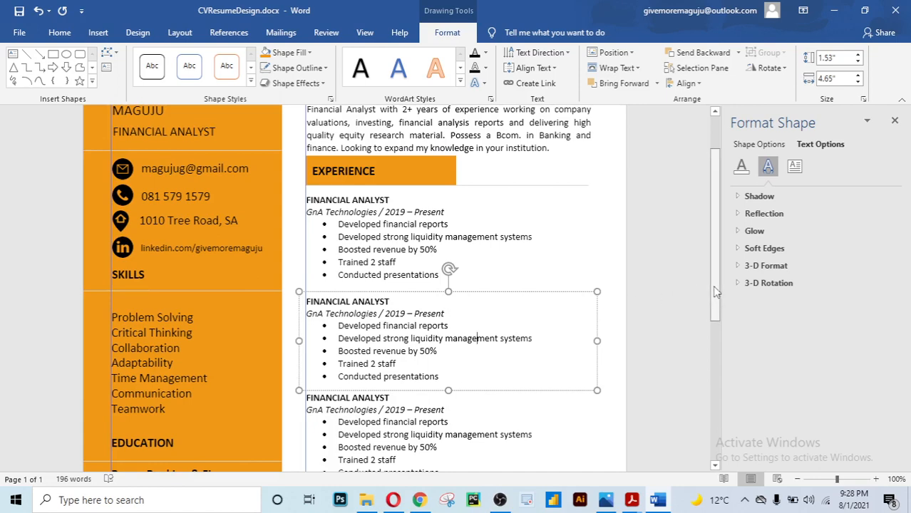
pyautogui.scroll(2, 716, 298)
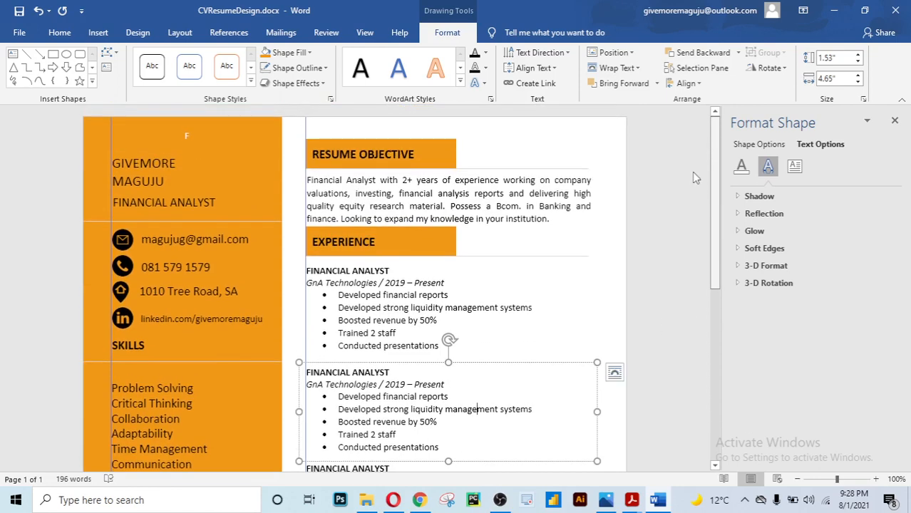
# Set the RESUME OBJECTIVE and EXPERIENCE heading shapes to No Fill, replacing a brief white fill on the first
pyautogui.click(425, 141)
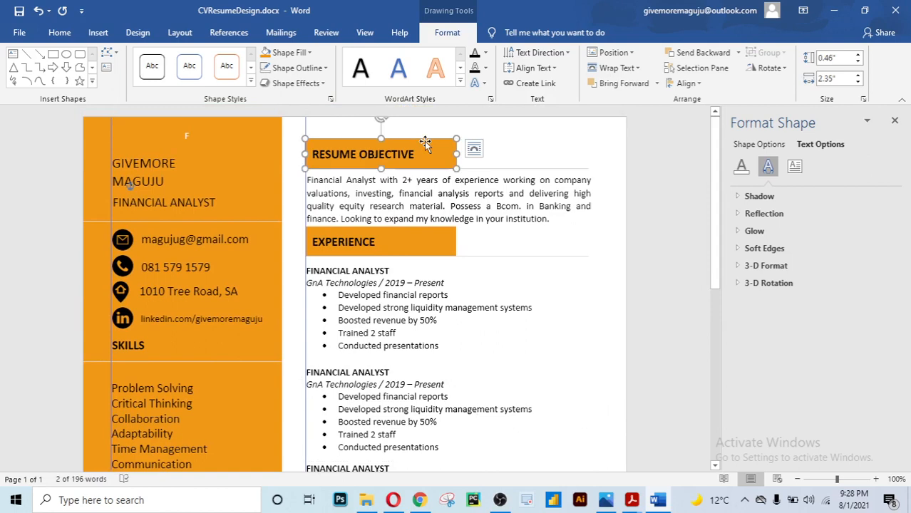
pyautogui.click(285, 53)
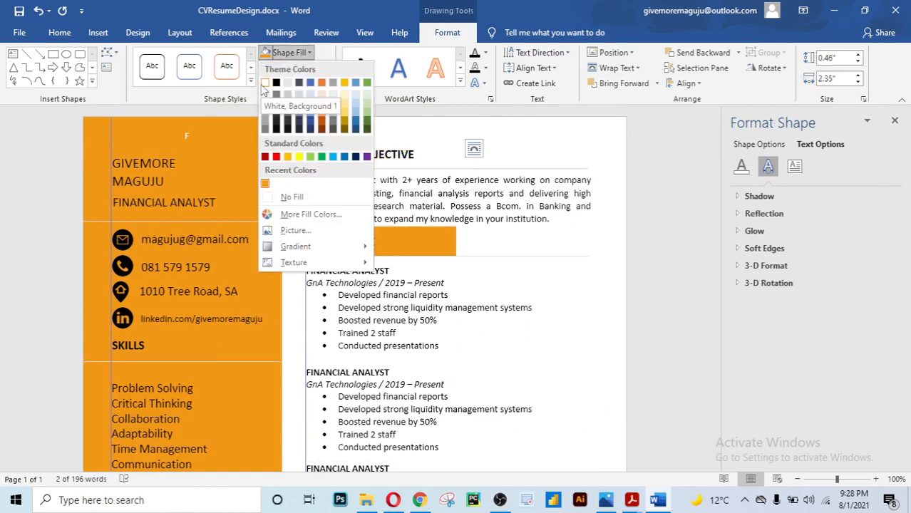
pyautogui.click(264, 84)
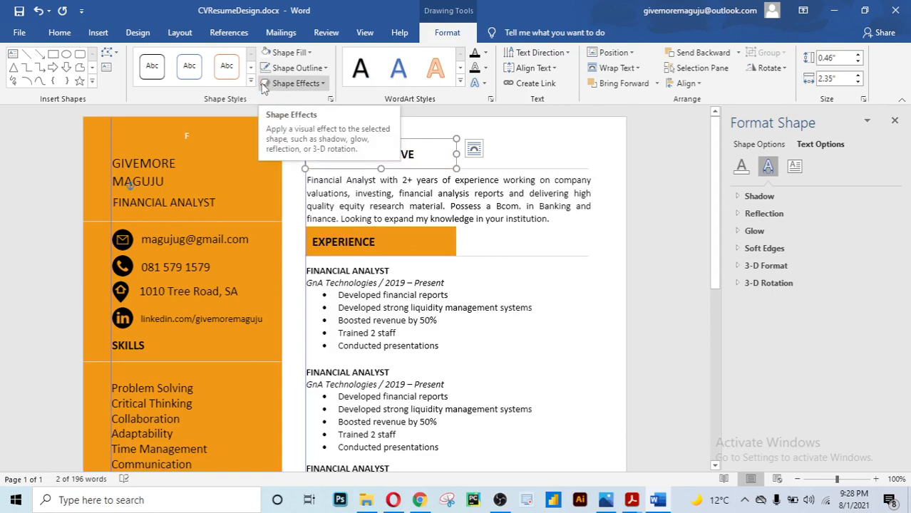
pyautogui.click(310, 53)
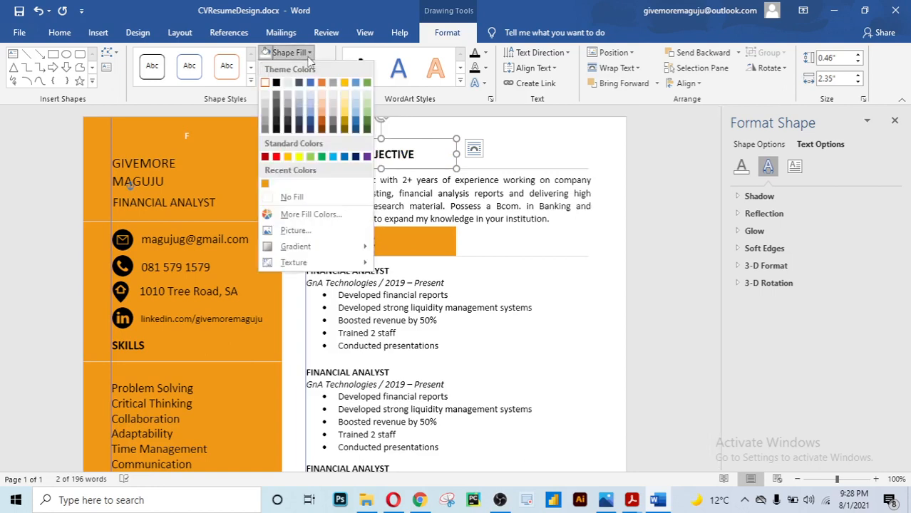
pyautogui.click(272, 197)
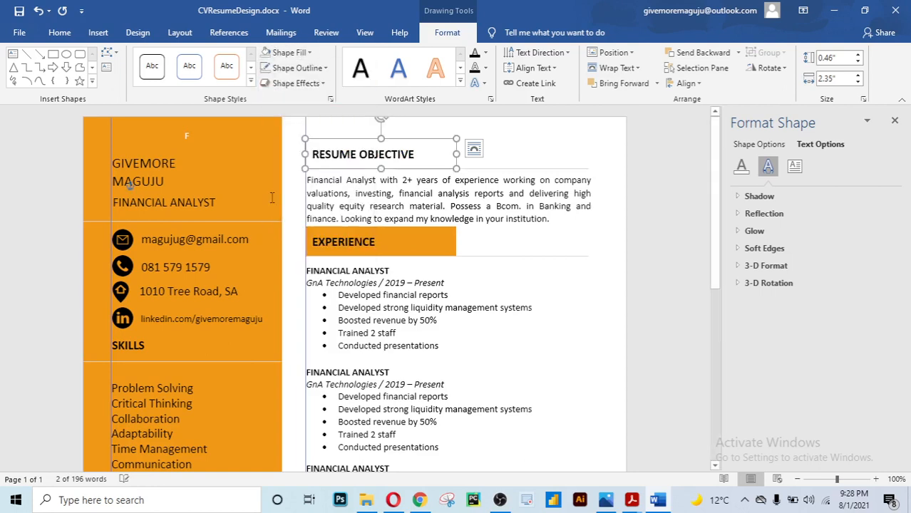
pyautogui.click(643, 173)
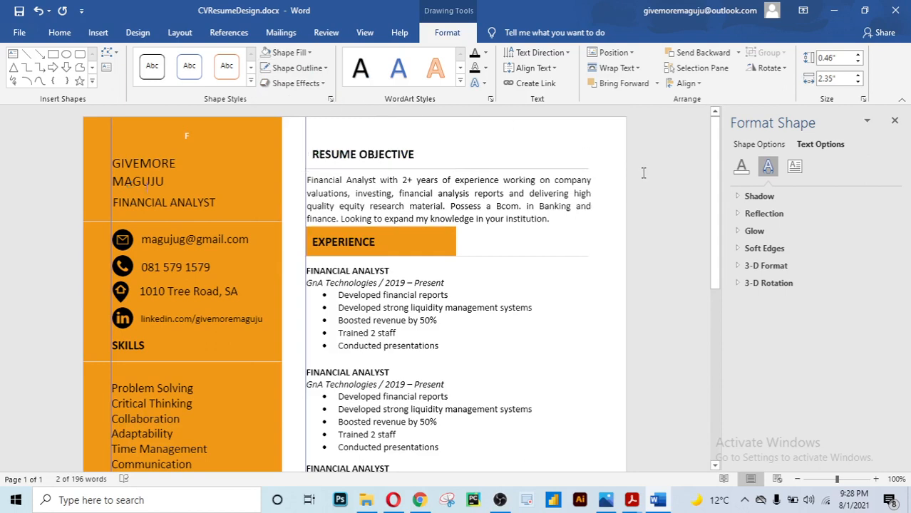
pyautogui.click(399, 237)
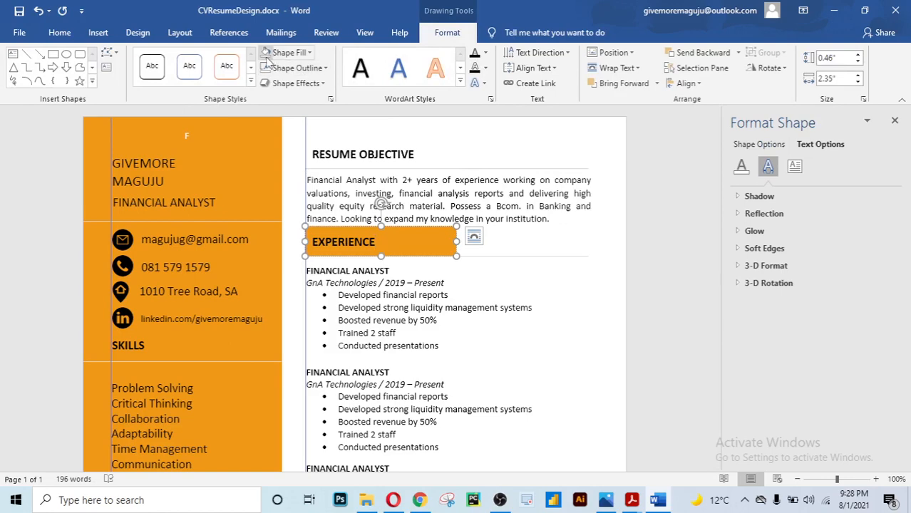
pyautogui.click(264, 53)
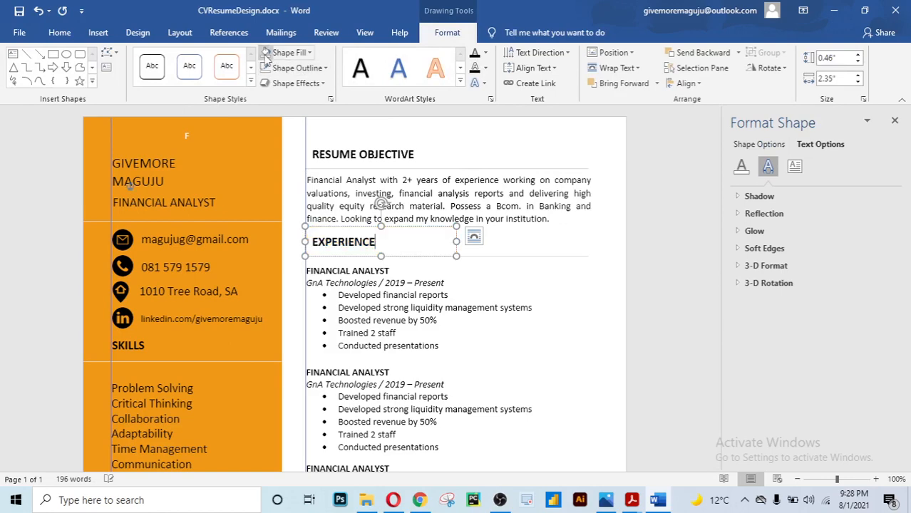
pyautogui.click(671, 345)
pyautogui.moveTo(718, 282); pyautogui.dragTo(697, 285)
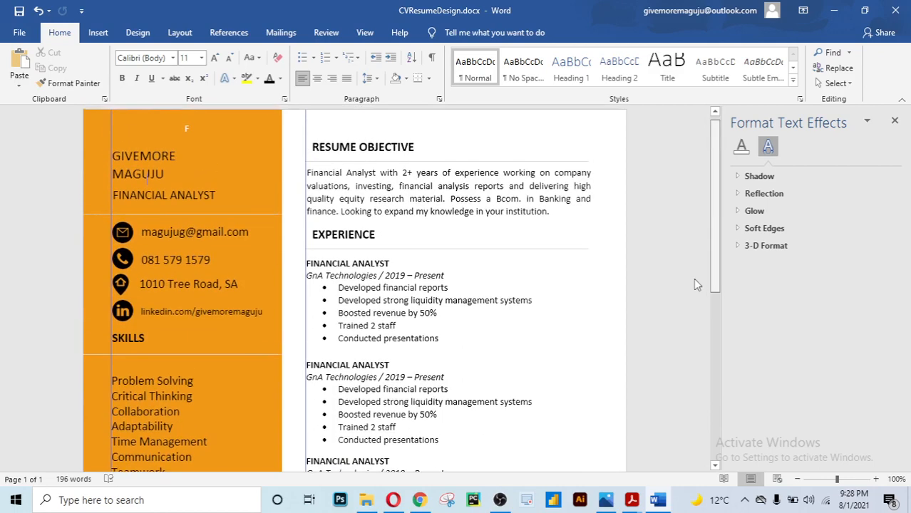
# Nudge the RESUME OBJECTIVE and EXPERIENCE heading boxes left with the arrow keys so they sit flush left
pyautogui.click(356, 162)
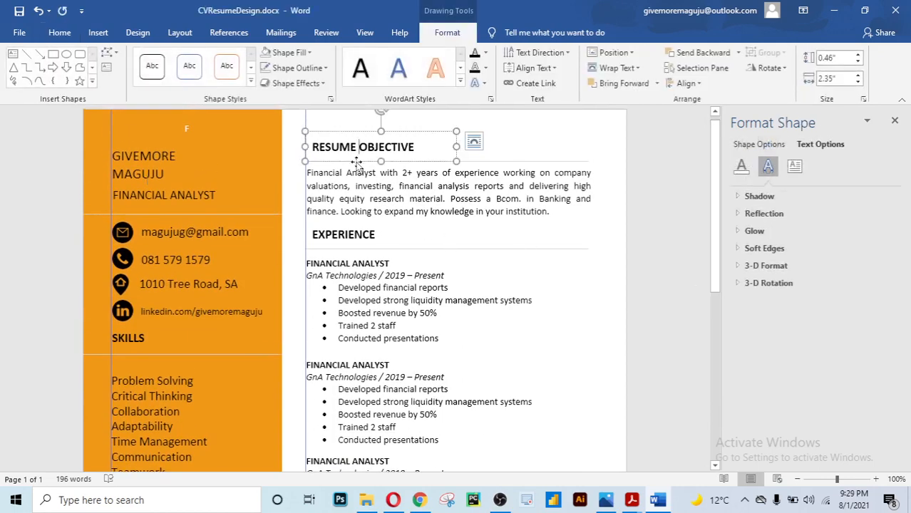
pyautogui.click(357, 162)
pyautogui.press('Left')
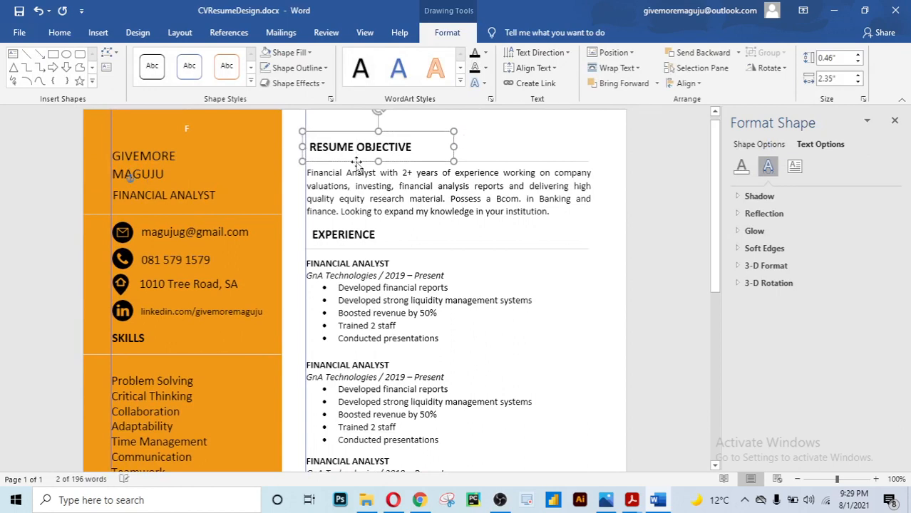
pyautogui.press('Left')
pyautogui.press('Left')
pyautogui.press('Left')
pyautogui.press('Left')
pyautogui.press('Left')
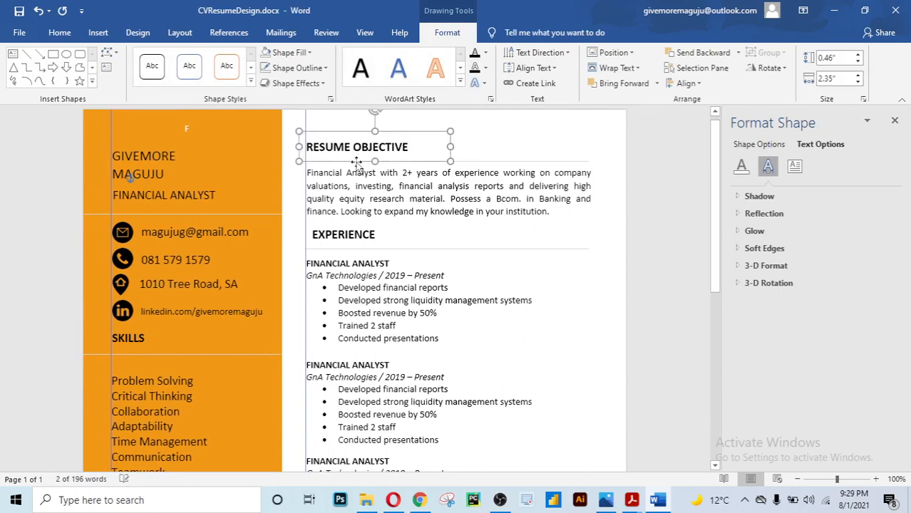
pyautogui.click(344, 235)
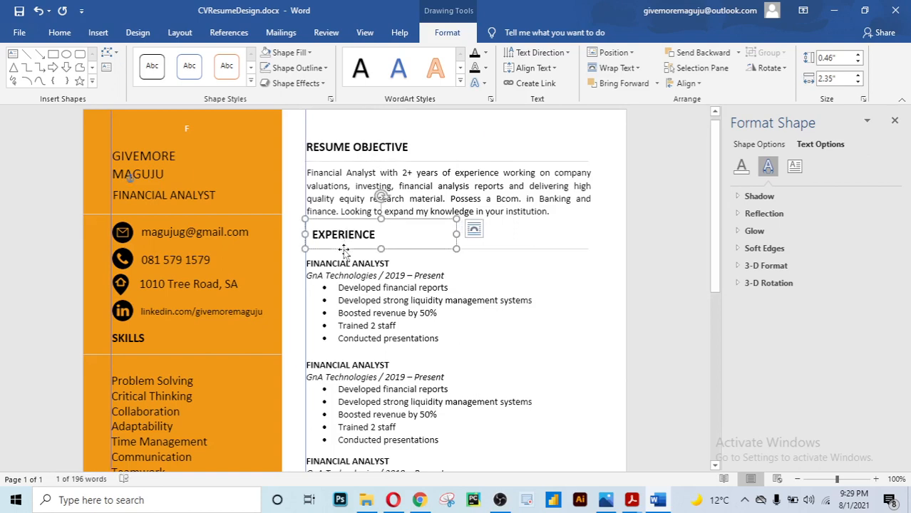
pyautogui.press('Left')
pyautogui.press('Left')
pyautogui.press('Left')
pyautogui.press('Left')
pyautogui.press('Left')
pyautogui.press('Left')
pyautogui.press('Left')
pyautogui.press('Left')
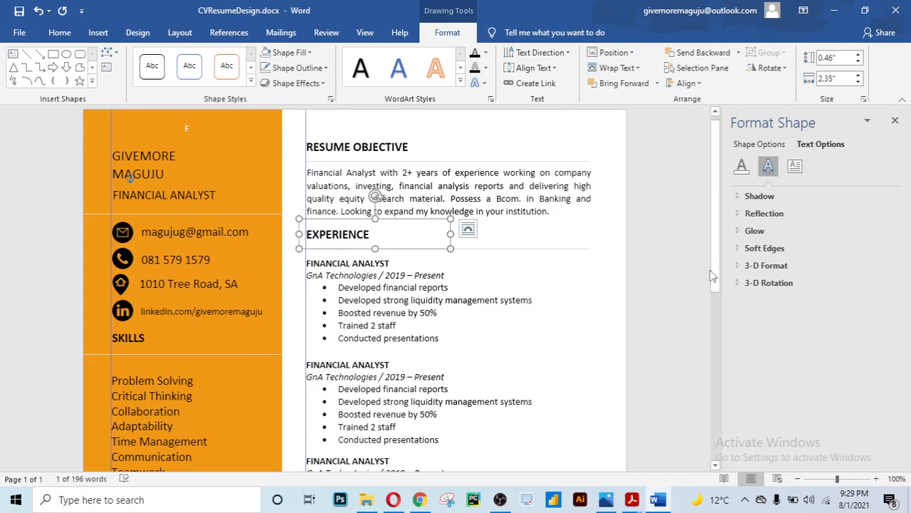
pyautogui.moveTo(713, 277); pyautogui.dragTo(715, 445)
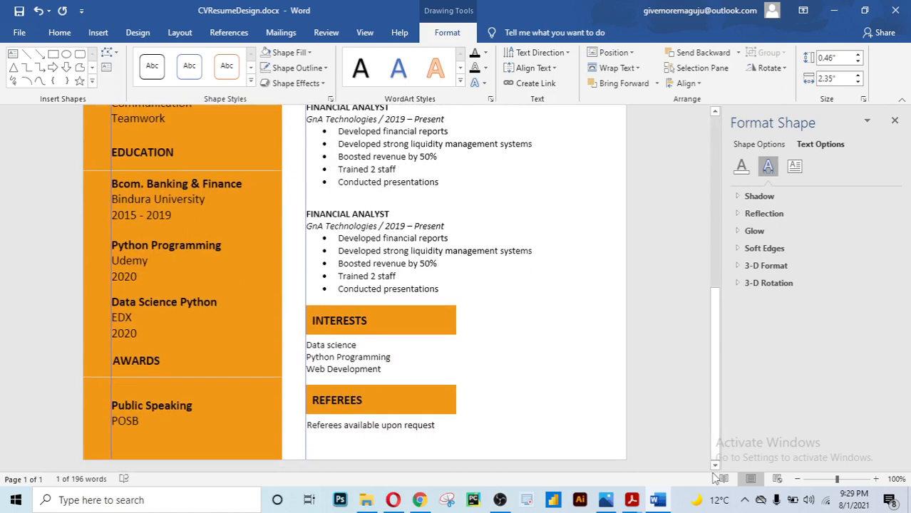
# Clear the orange fill from the INTERESTS and REFEREES heading shapes, then deselect to check
pyautogui.click(402, 315)
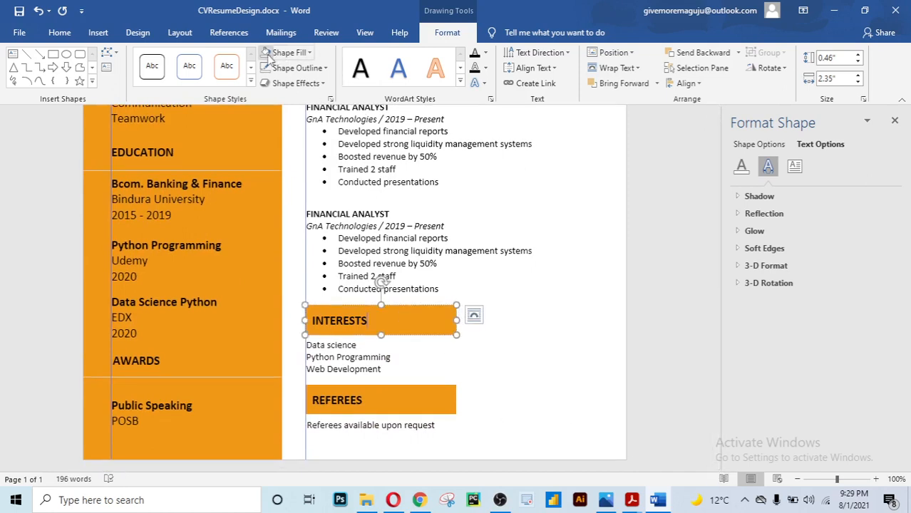
pyautogui.click(282, 53)
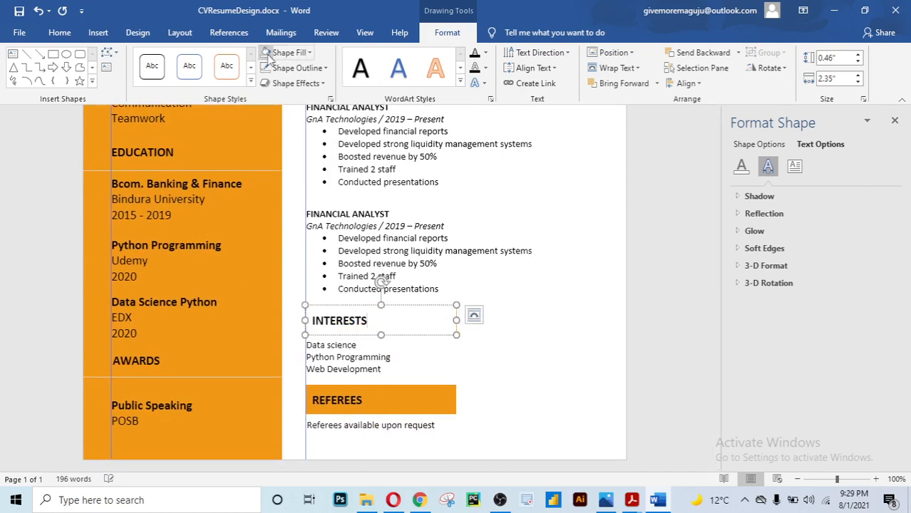
pyautogui.click(383, 404)
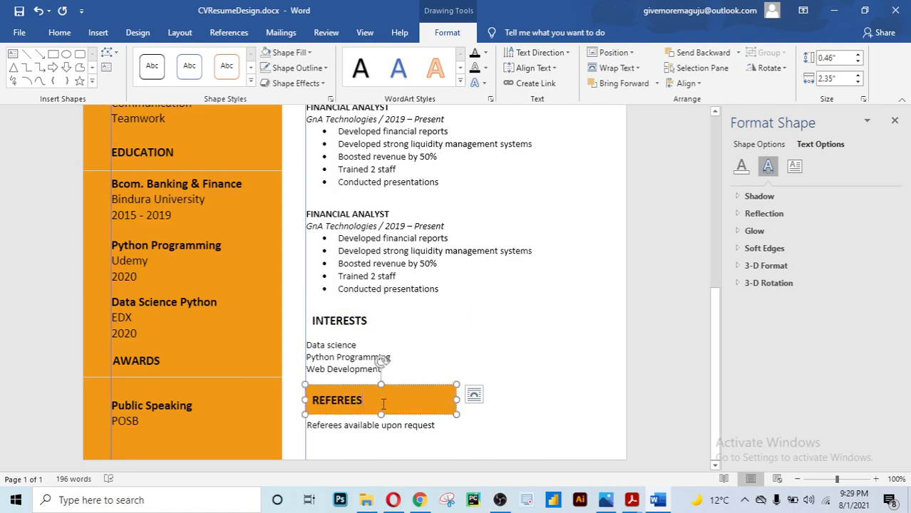
pyautogui.click(264, 53)
pyautogui.click(636, 342)
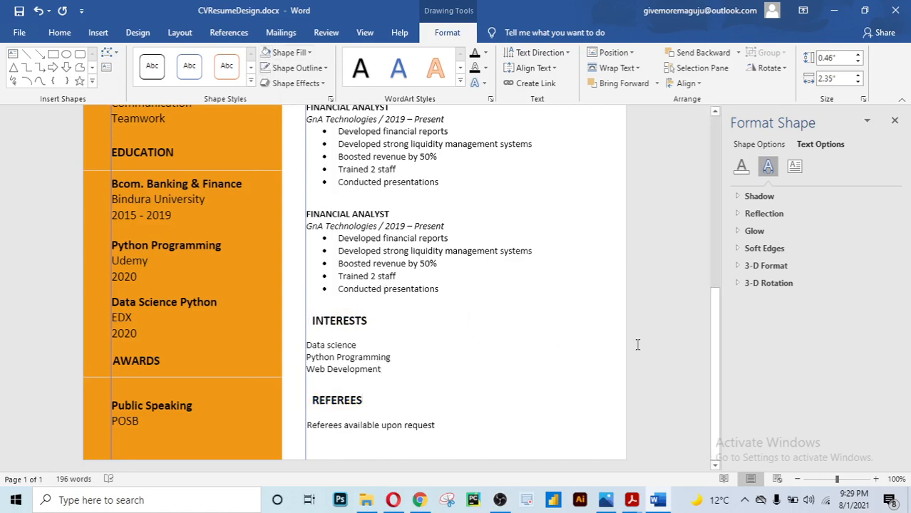
pyautogui.scroll(8, 637, 342)
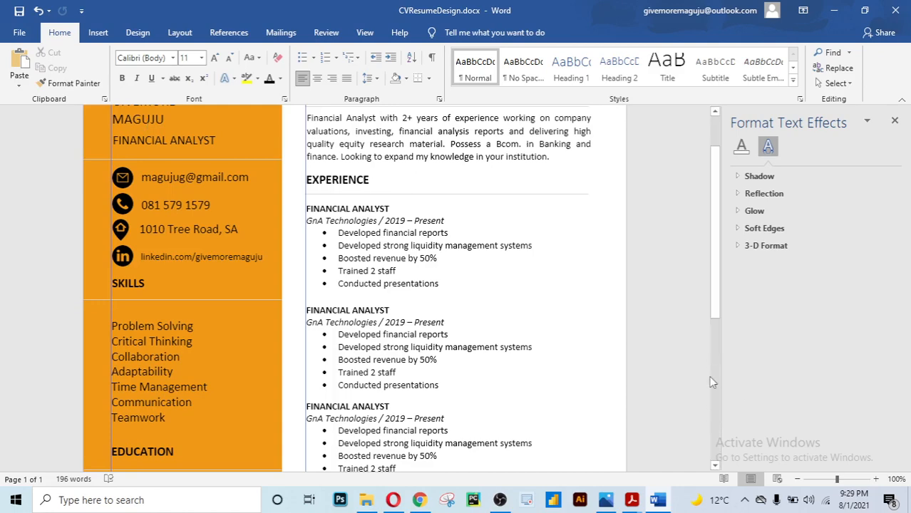
pyautogui.moveTo(715, 318); pyautogui.dragTo(715, 212)
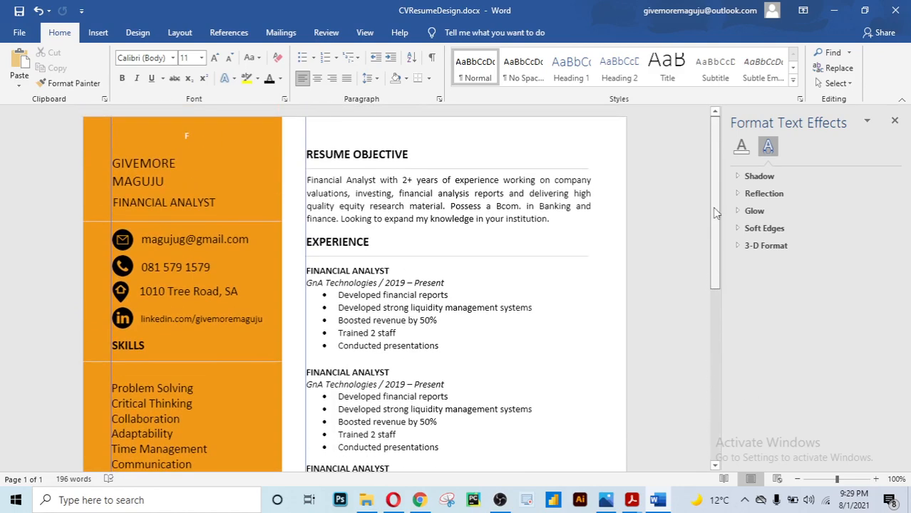
pyautogui.moveTo(711, 278); pyautogui.dragTo(683, 470)
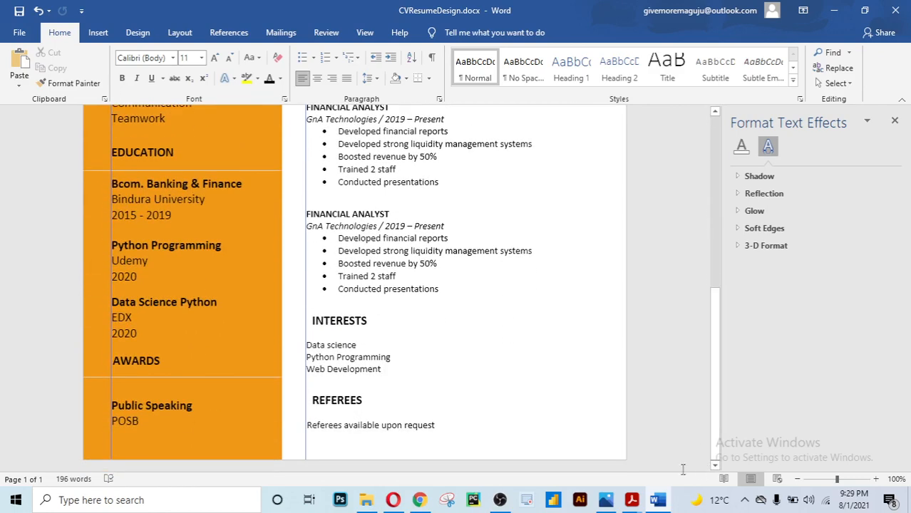
pyautogui.click(355, 310)
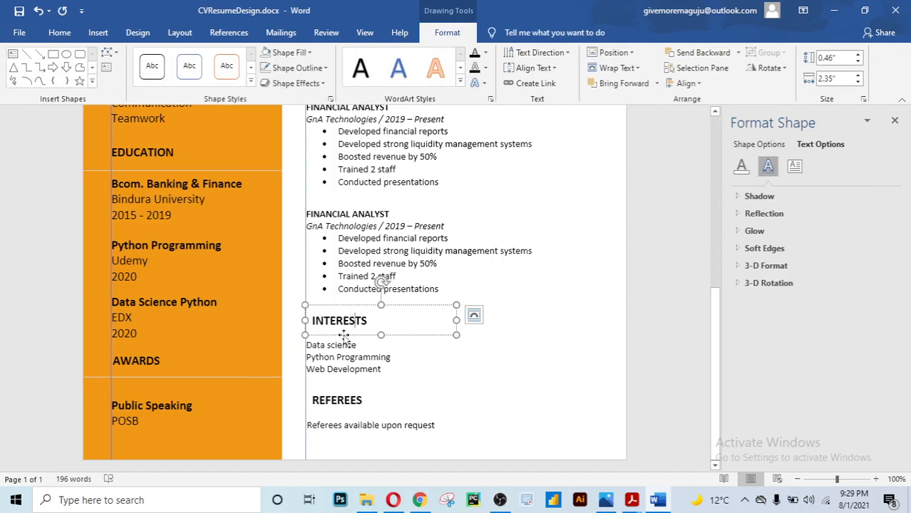
# Nudge the INTERESTS and REFEREES heading boxes two arrow-key steps left each to align with their items
pyautogui.press('Left')
pyautogui.press('Left')
pyautogui.press('Left')
pyautogui.press('Left')
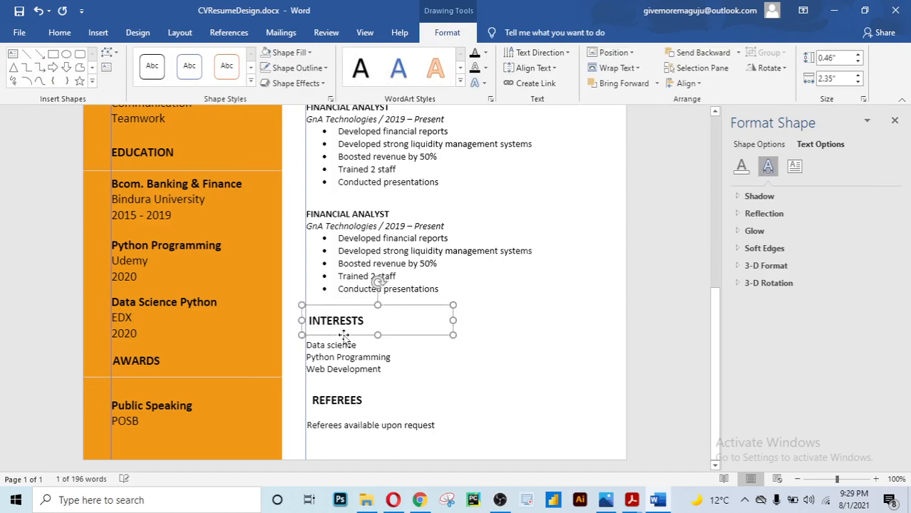
pyautogui.press('Left')
pyautogui.press('Left')
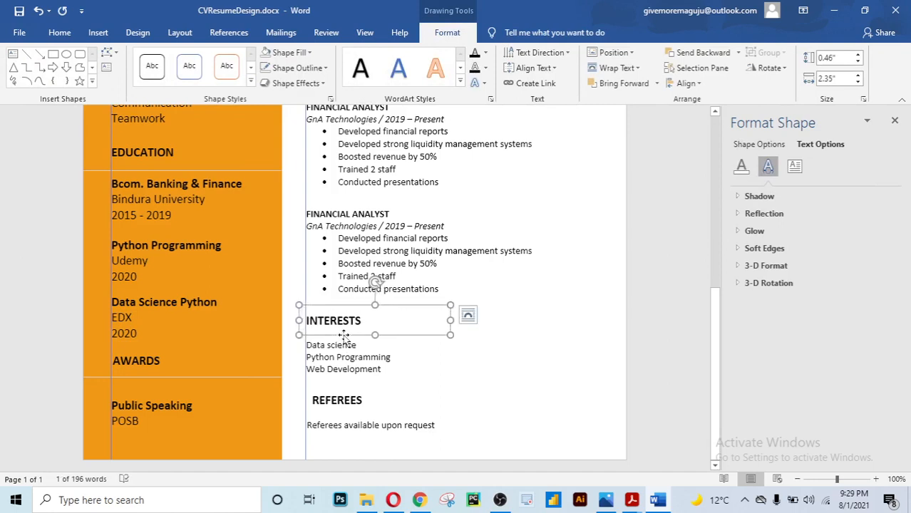
pyautogui.click(339, 412)
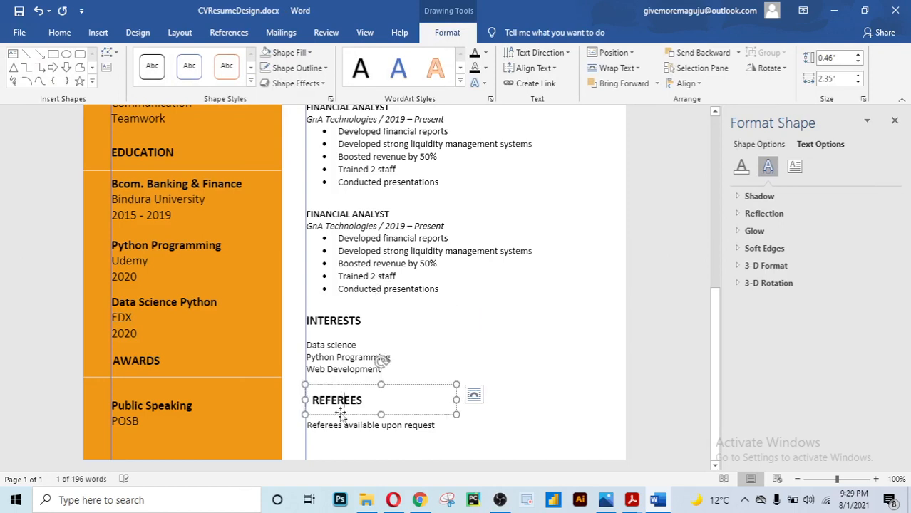
pyautogui.press('Left')
pyautogui.press('Left')
pyautogui.press('Left')
pyautogui.press('Left')
pyautogui.press('Left')
pyautogui.press('Left')
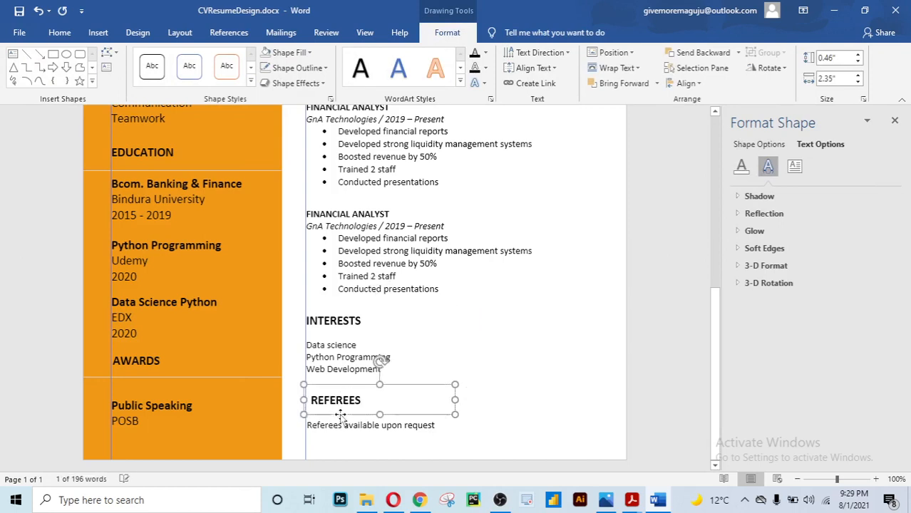
pyautogui.press('Left')
pyautogui.press('Left')
pyautogui.press('Left')
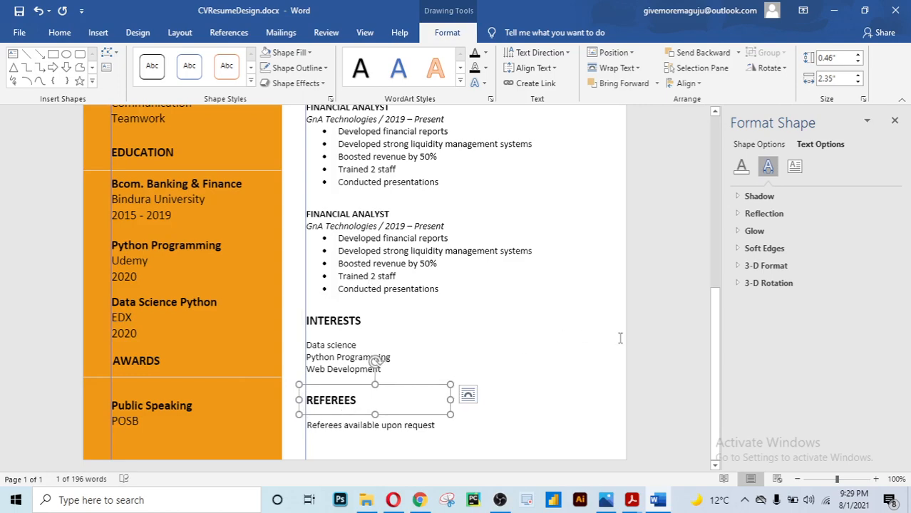
pyautogui.scroll(5, 649, 362)
pyautogui.click(676, 367)
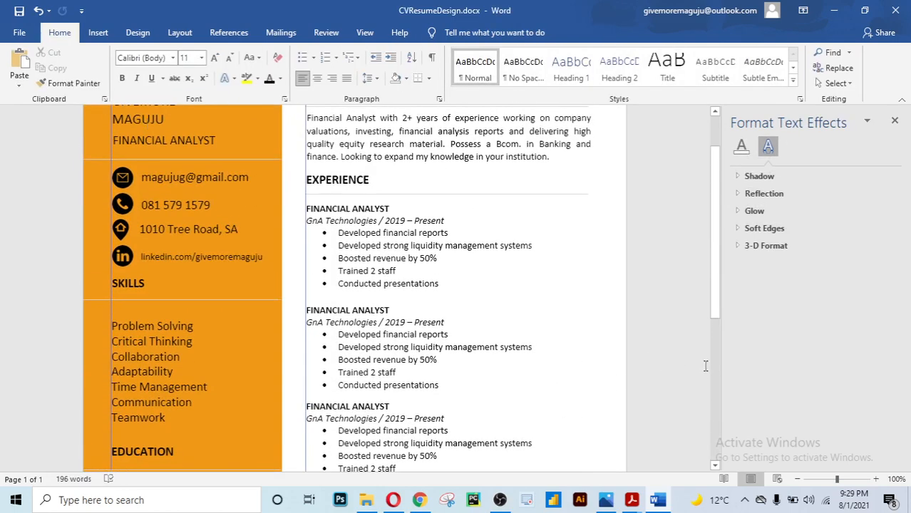
pyautogui.moveTo(715, 293); pyautogui.dragTo(691, 157)
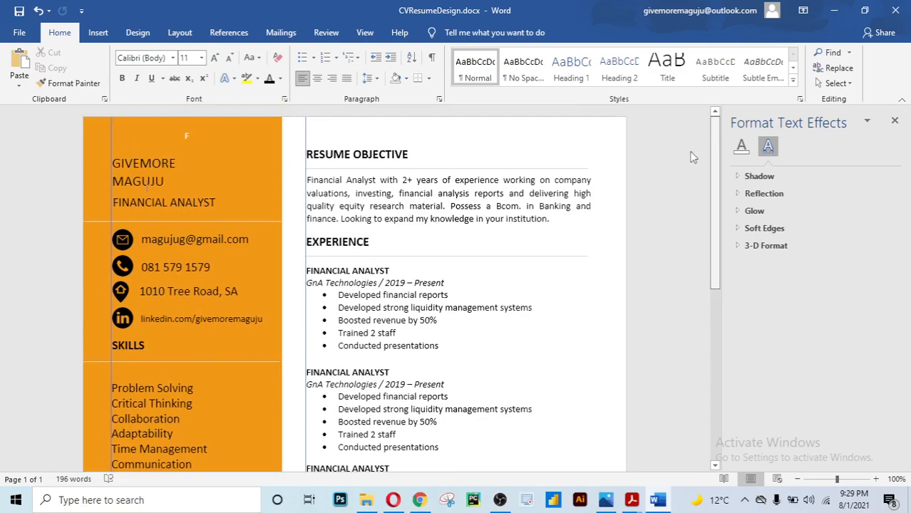
pyautogui.moveTo(713, 298); pyautogui.dragTo(664, 266)
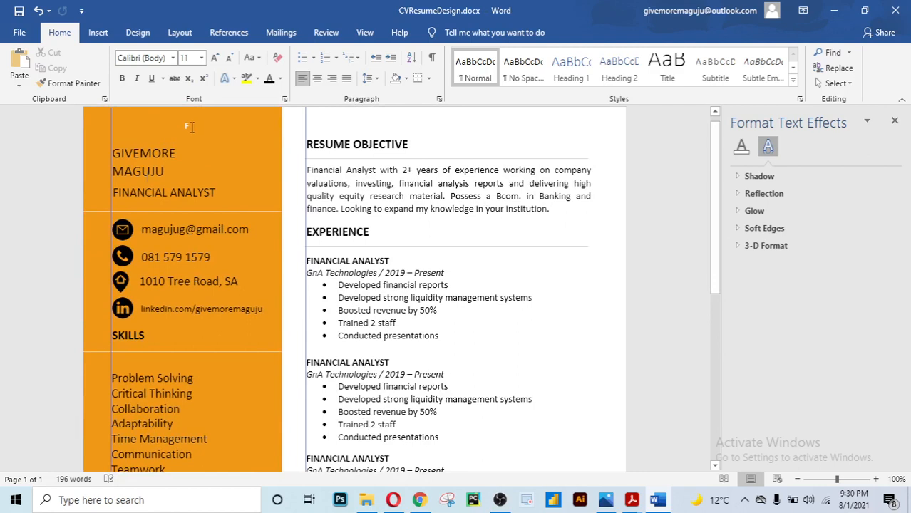
pyautogui.click(191, 127)
pyautogui.press('BackSpace')
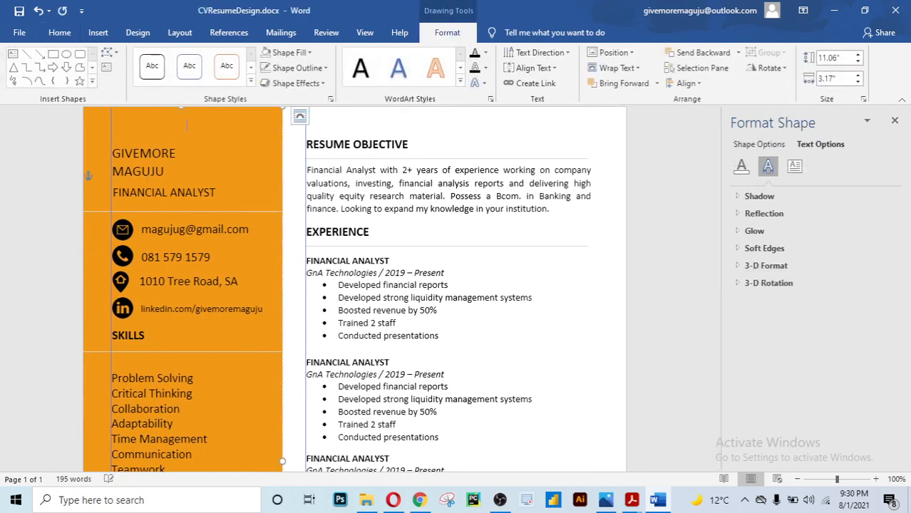
pyautogui.click(305, 155)
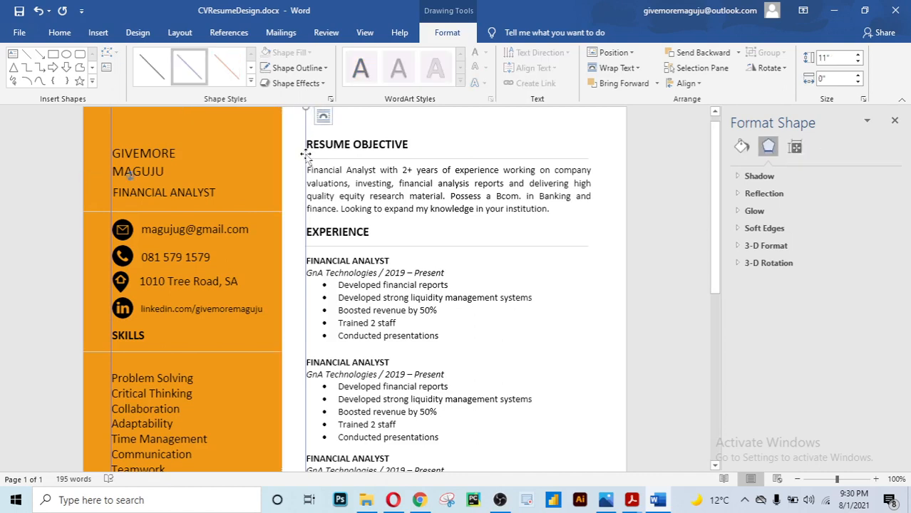
pyautogui.click(306, 155)
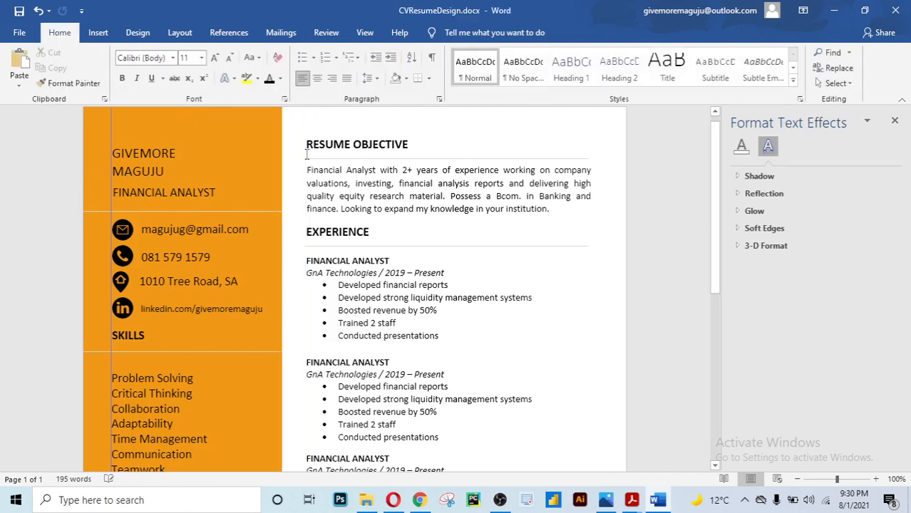
pyautogui.click(116, 124)
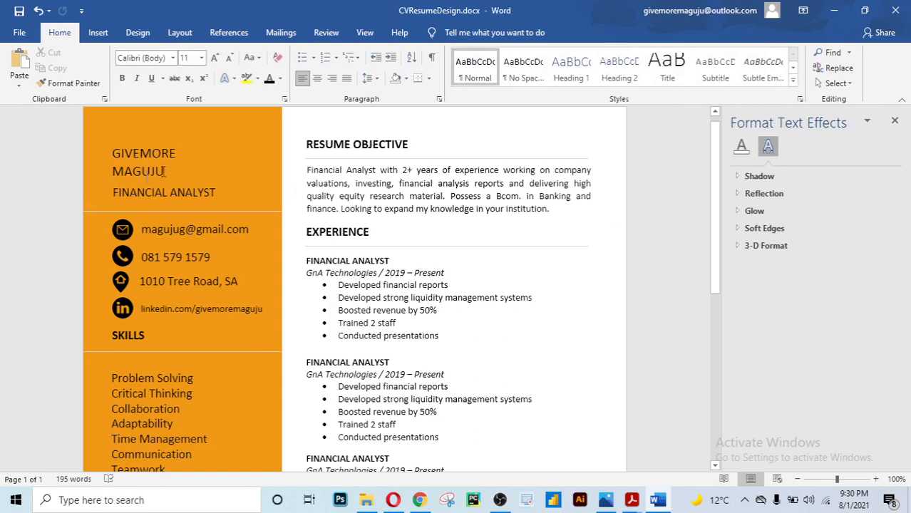
pyautogui.moveTo(164, 171); pyautogui.dragTo(120, 163)
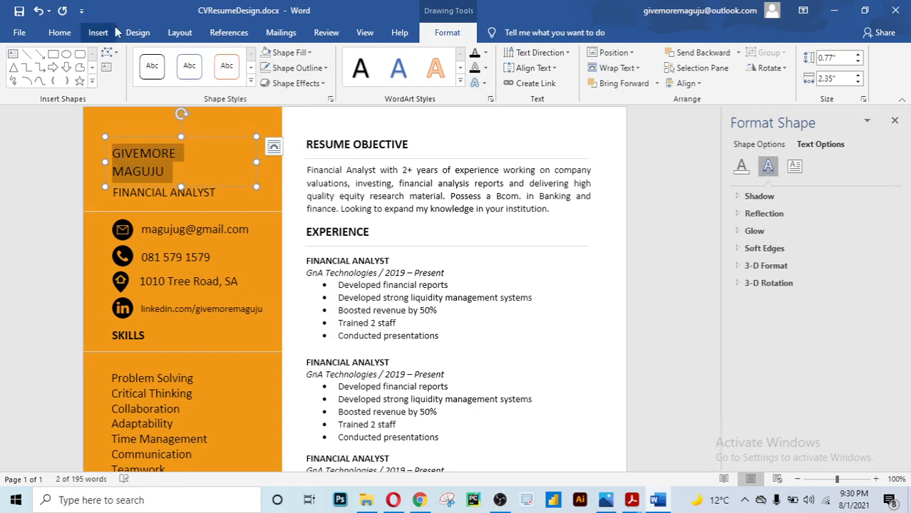
pyautogui.click(60, 33)
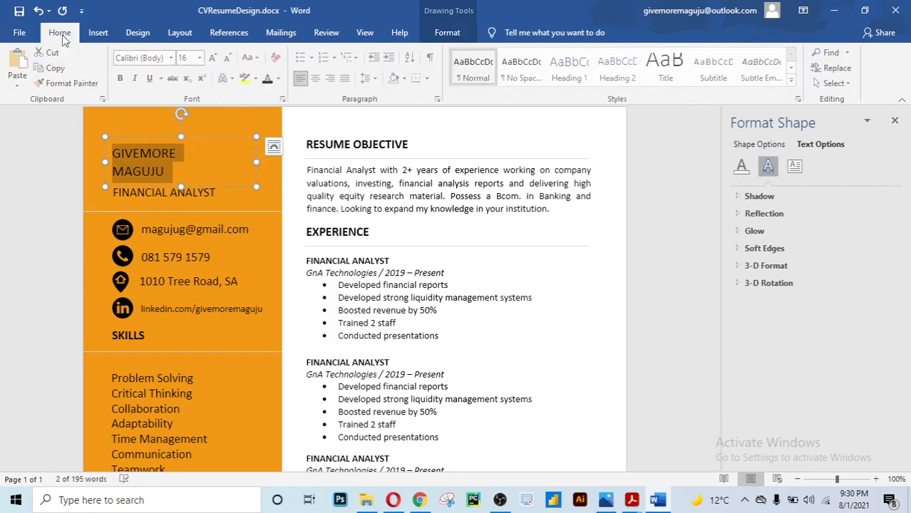
pyautogui.click(377, 80)
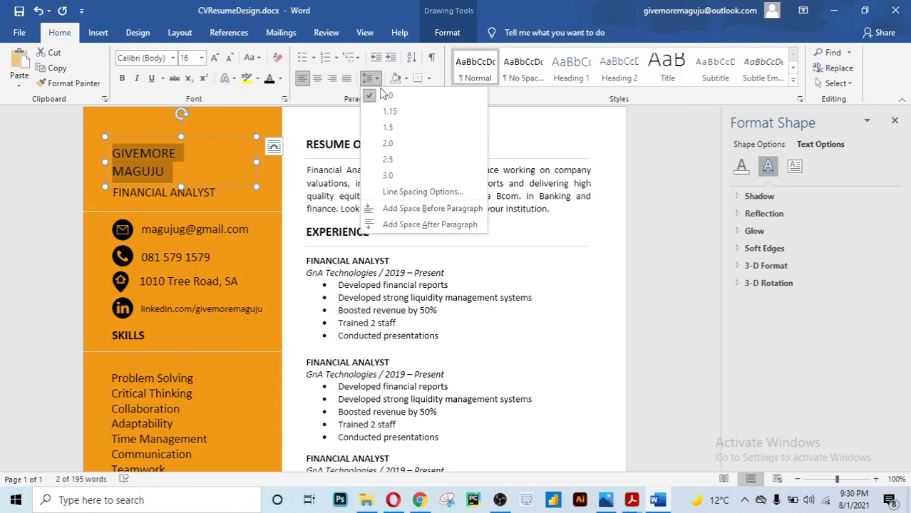
pyautogui.click(386, 98)
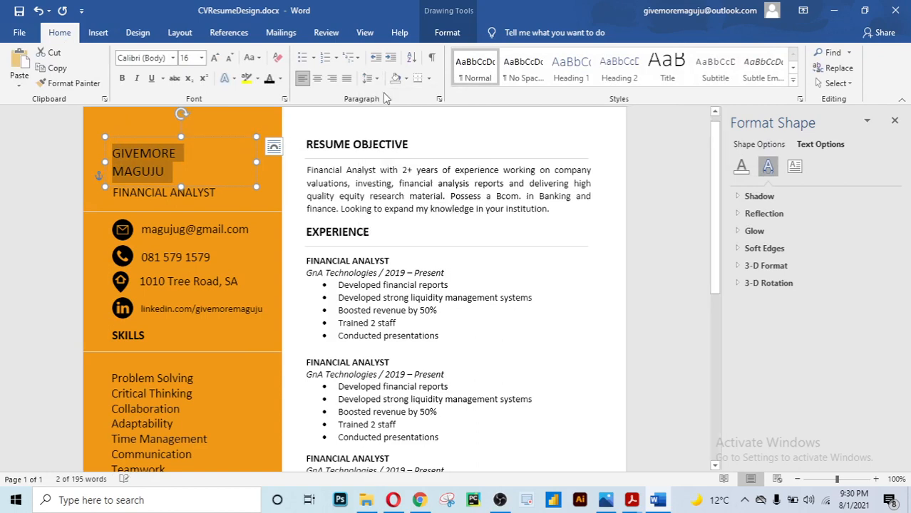
pyautogui.click(679, 216)
pyautogui.moveTo(715, 203)
pyautogui.mouseDown()
pyautogui.moveTo(716, 278)
pyautogui.moveTo(708, 218)
pyautogui.moveTo(718, 421)
pyautogui.moveTo(691, 312)
pyautogui.moveTo(675, 149)
pyautogui.mouseUp()
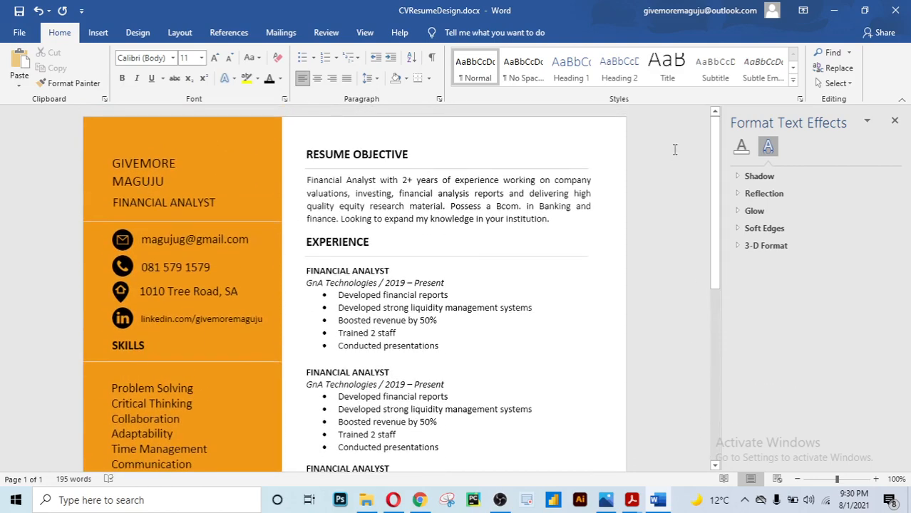
# Move the second Financial Analyst box up a few pixels and the third up one arrow-key step
pyautogui.moveTo(716, 180); pyautogui.dragTo(714, 251)
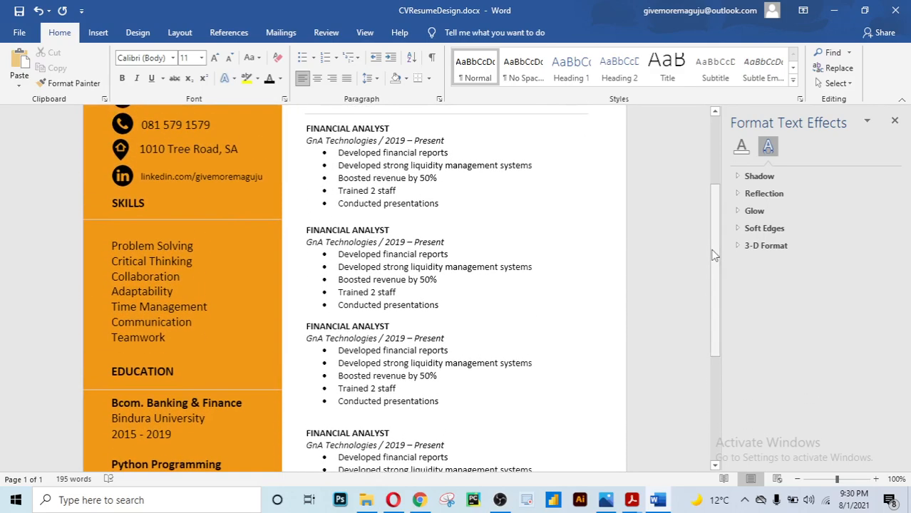
pyautogui.click(401, 239)
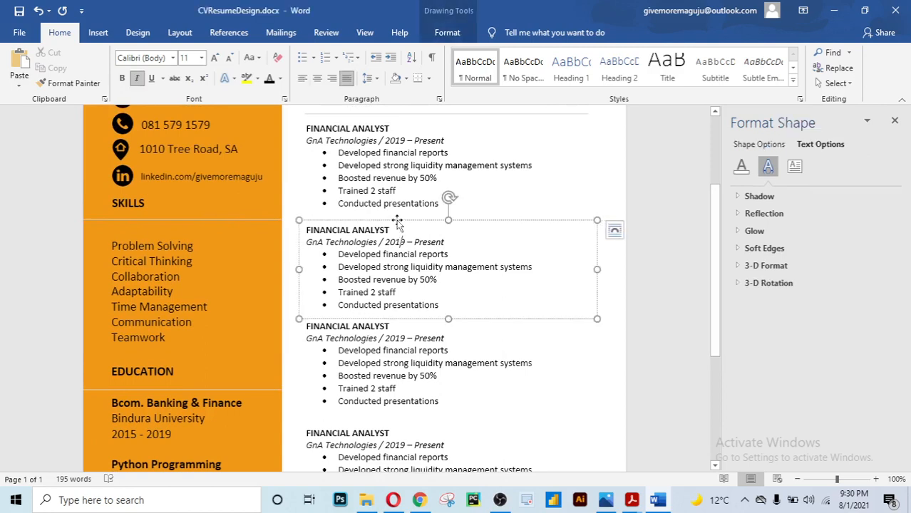
pyautogui.moveTo(397, 223); pyautogui.dragTo(398, 219)
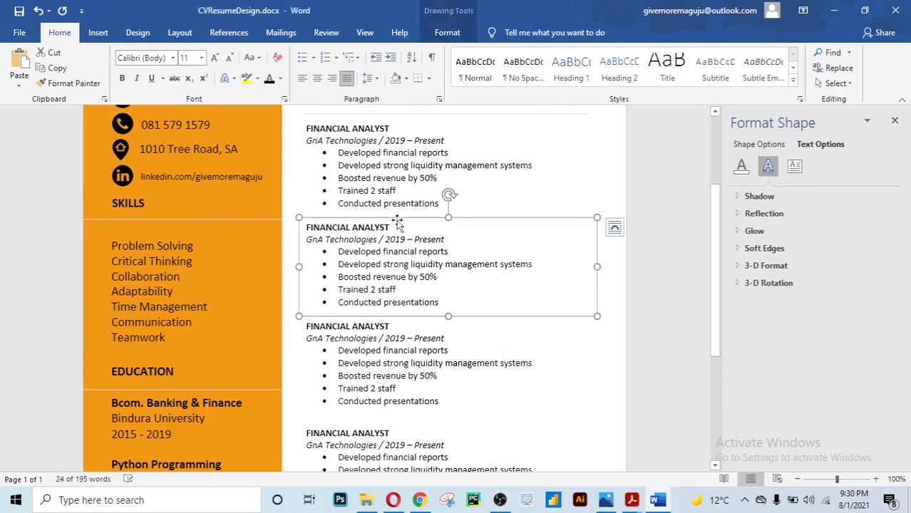
pyautogui.click(666, 378)
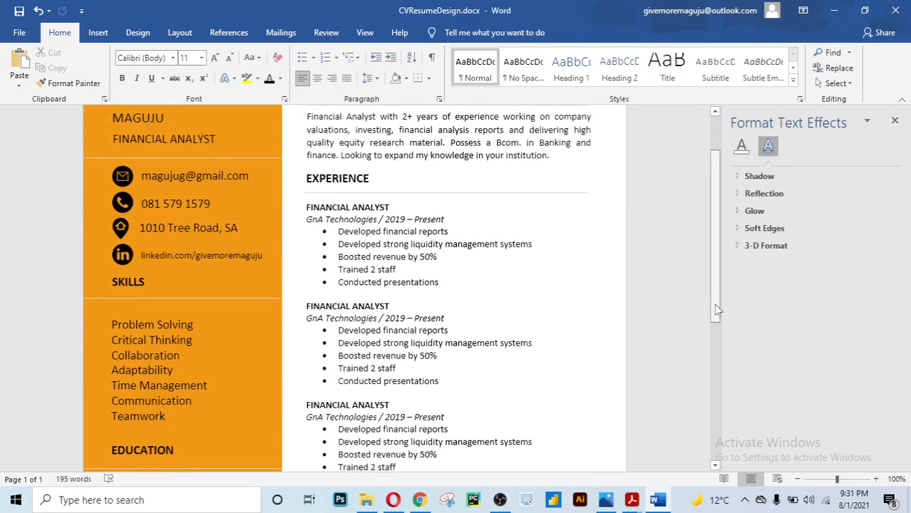
pyautogui.moveTo(717, 310); pyautogui.dragTo(704, 365)
pyautogui.click(384, 366)
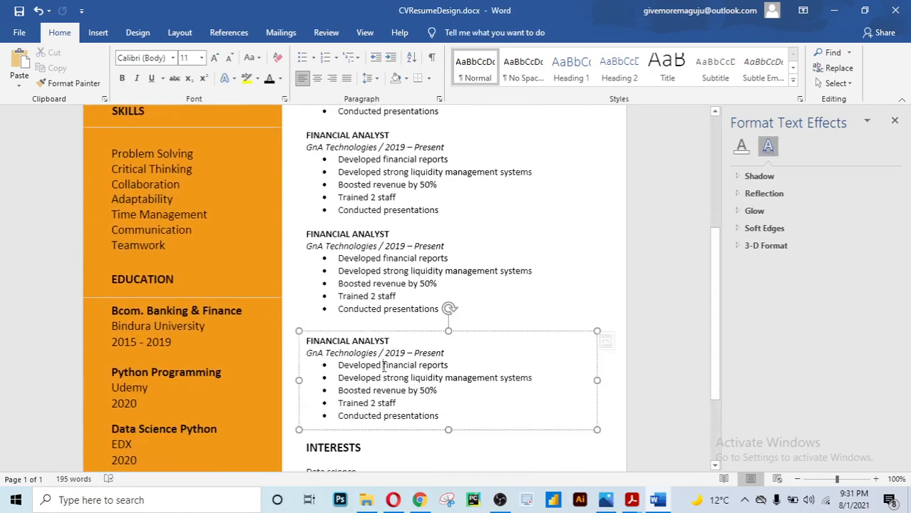
pyautogui.click(380, 332)
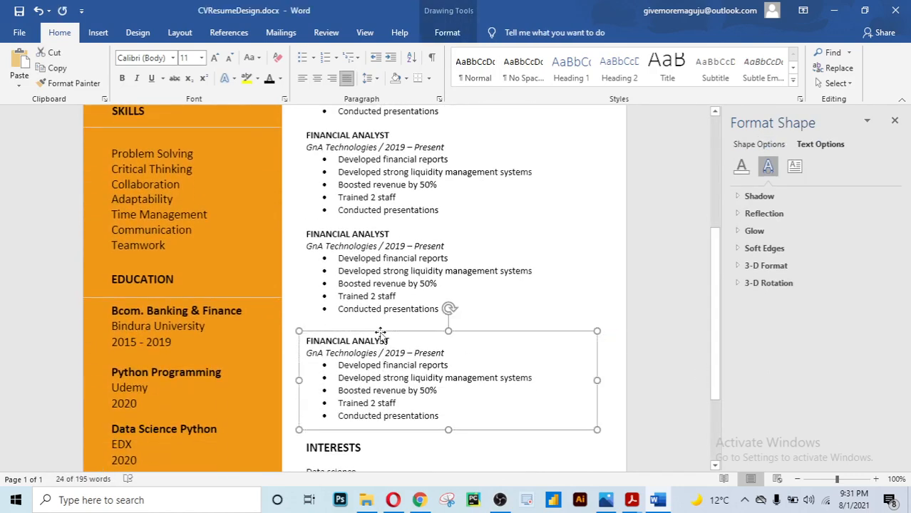
pyautogui.press('Up')
pyautogui.press('Up')
pyautogui.press('Up')
pyautogui.press('Up')
pyautogui.press('Up')
pyautogui.press('Up')
pyautogui.press('Up')
pyautogui.press('Up')
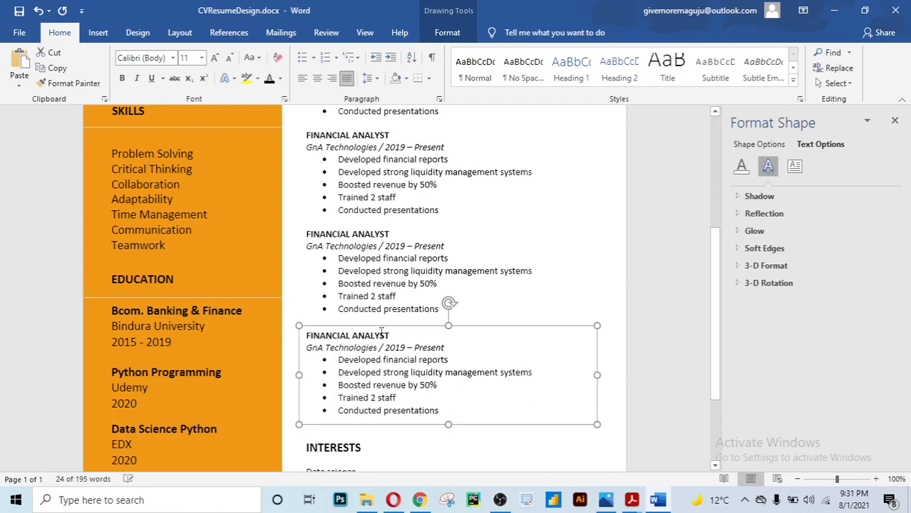
pyautogui.click(658, 288)
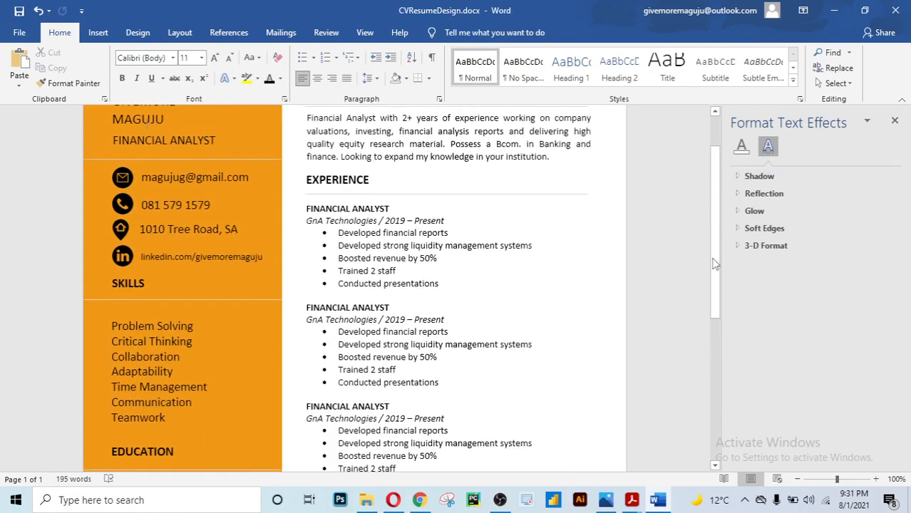
pyautogui.moveTo(714, 290); pyautogui.dragTo(712, 478)
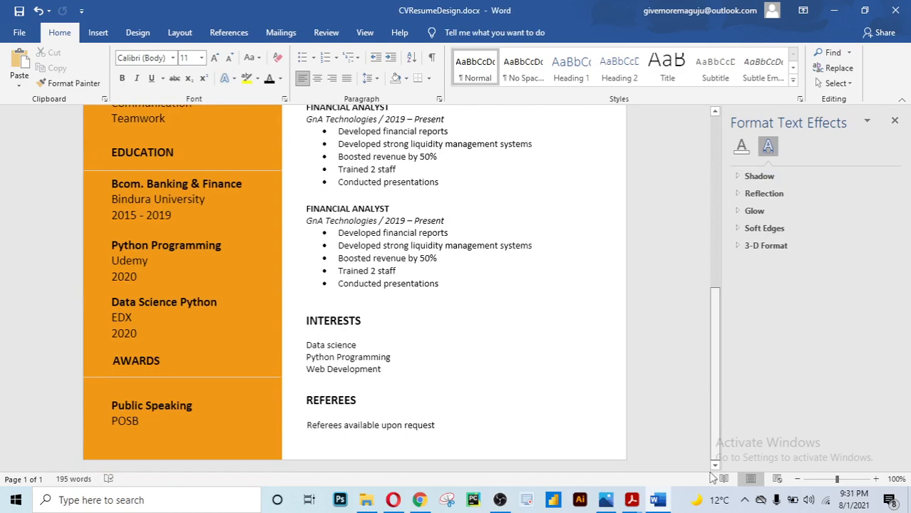
pyautogui.scroll(10, 691, 397)
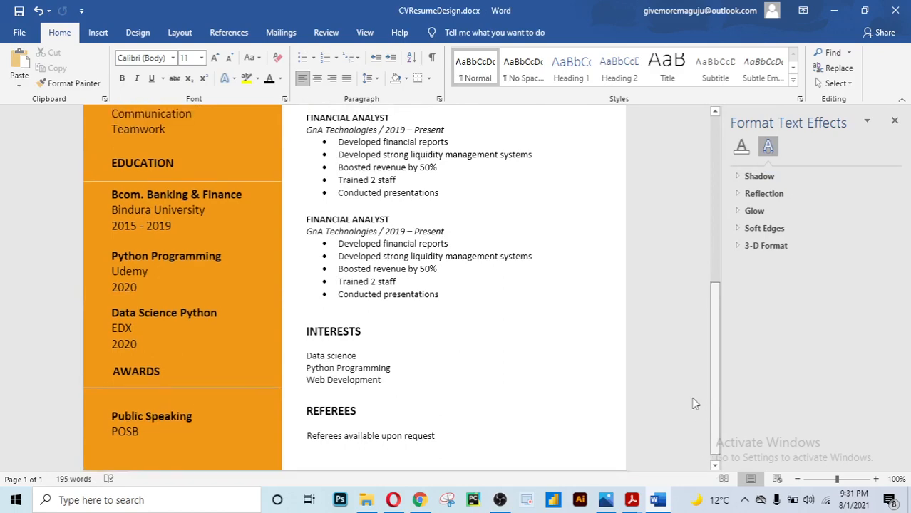
pyautogui.scroll(-3, 688, 286)
pyautogui.scroll(-5, 684, 336)
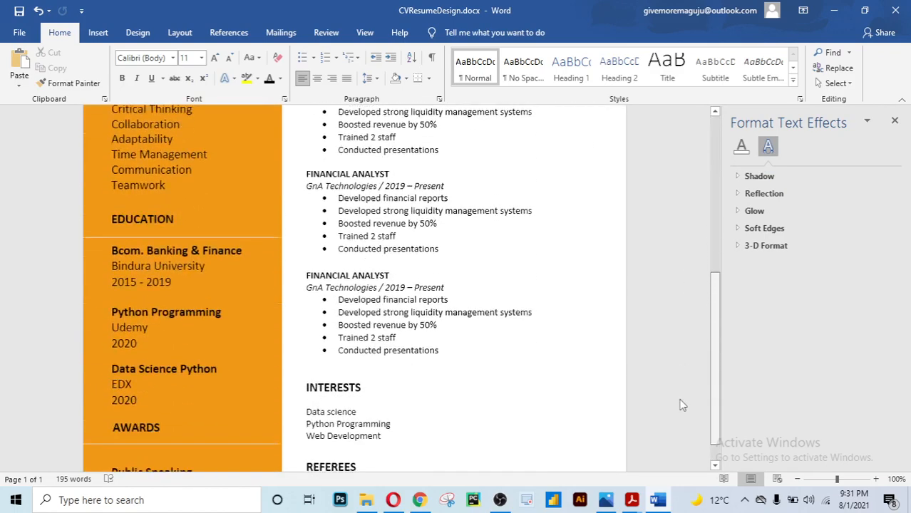
pyautogui.scroll(7, 675, 406)
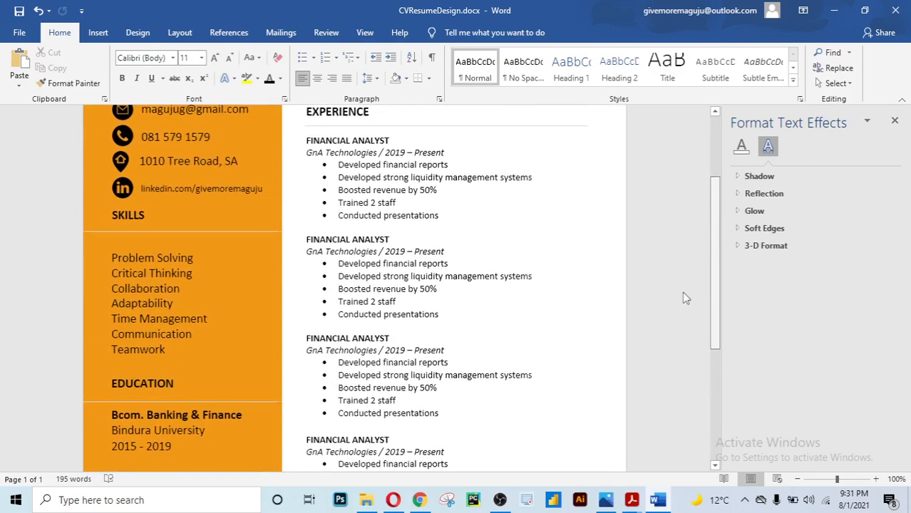
pyautogui.scroll(-5, 676, 342)
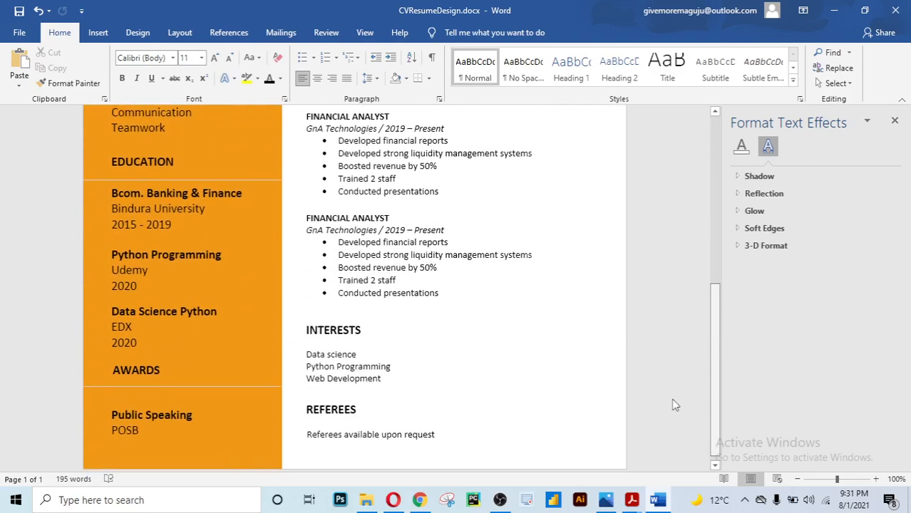
pyautogui.scroll(7, 672, 356)
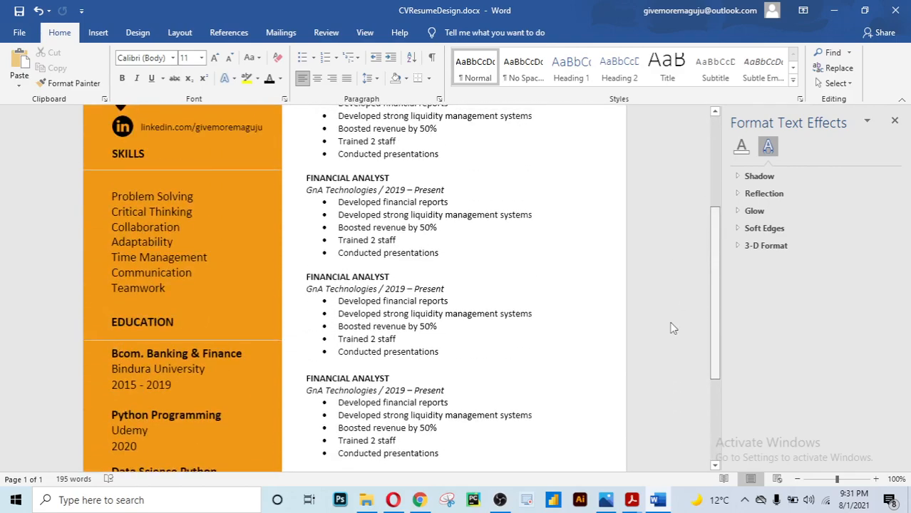
pyautogui.scroll(3, 672, 287)
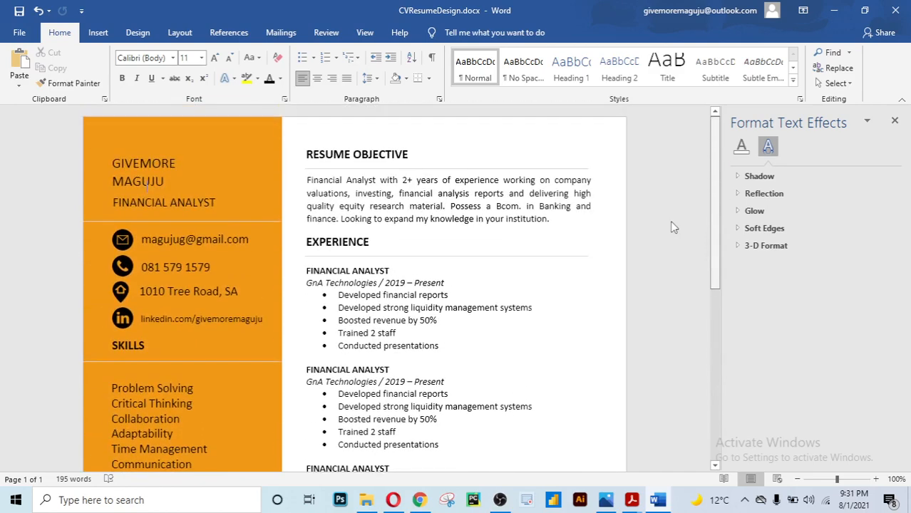